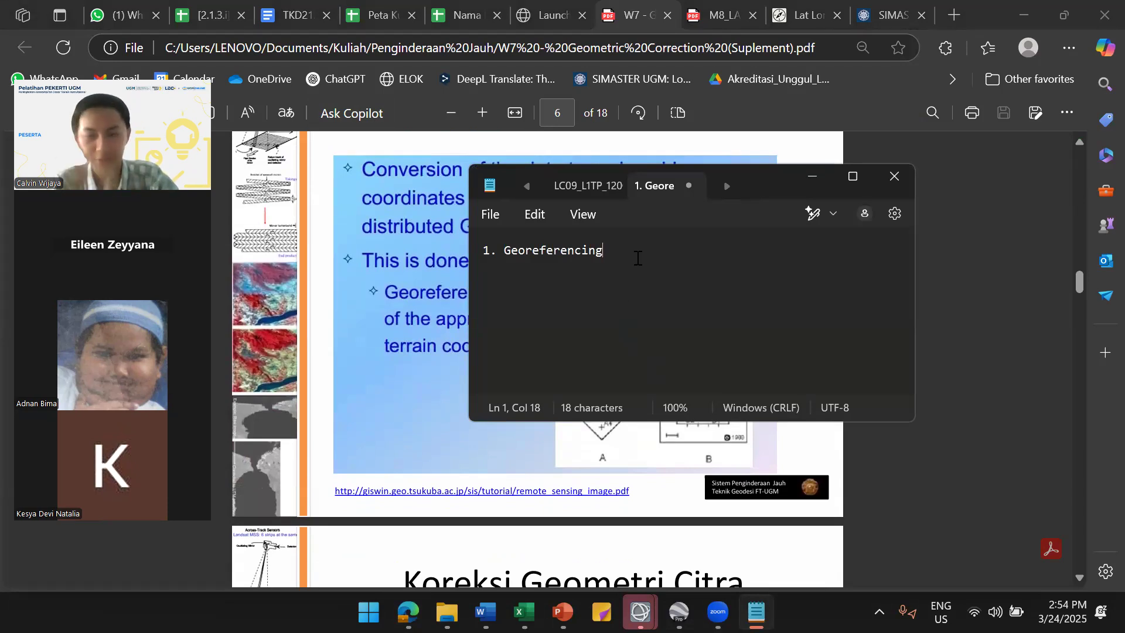
# Complete the "1. Georeferencing:" heading and add indented sub-items "a. Image to Image" and "b. Image to Map" beneath it
pyautogui.write(':')
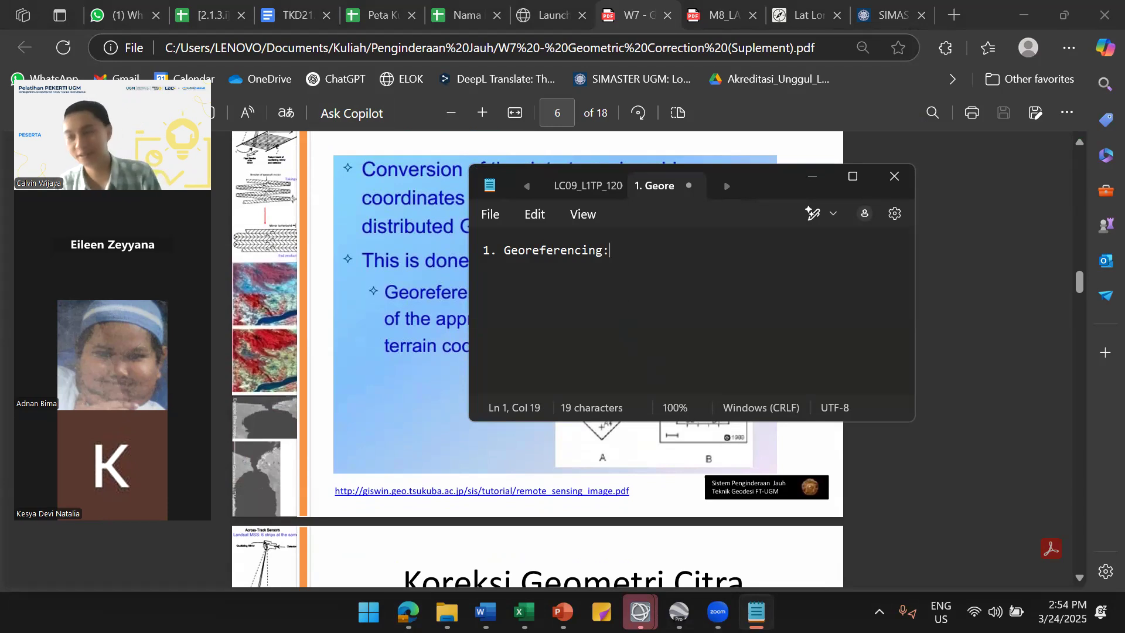
pyautogui.press('Return')
pyautogui.press('Tab')
pyautogui.write('a. ')
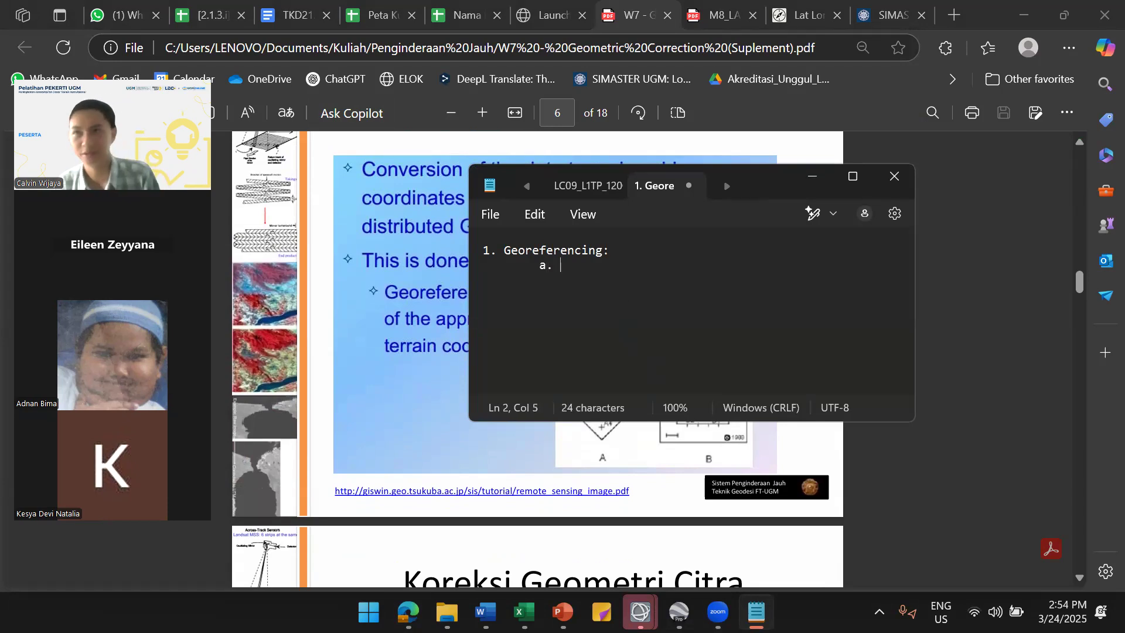
pyautogui.write('Image to Image')
pyautogui.press('Return')
pyautogui.press('Tab')
pyautogui.write('b. Image to Maps')
pyautogui.press('BackSpace')
# Extend sub-item a with "--> QB, WV, Pleaides --> to correct Landsat, or Sentinel"
pyautogui.press('Up')
pyautogui.press('End')
pyautogui.write('--')
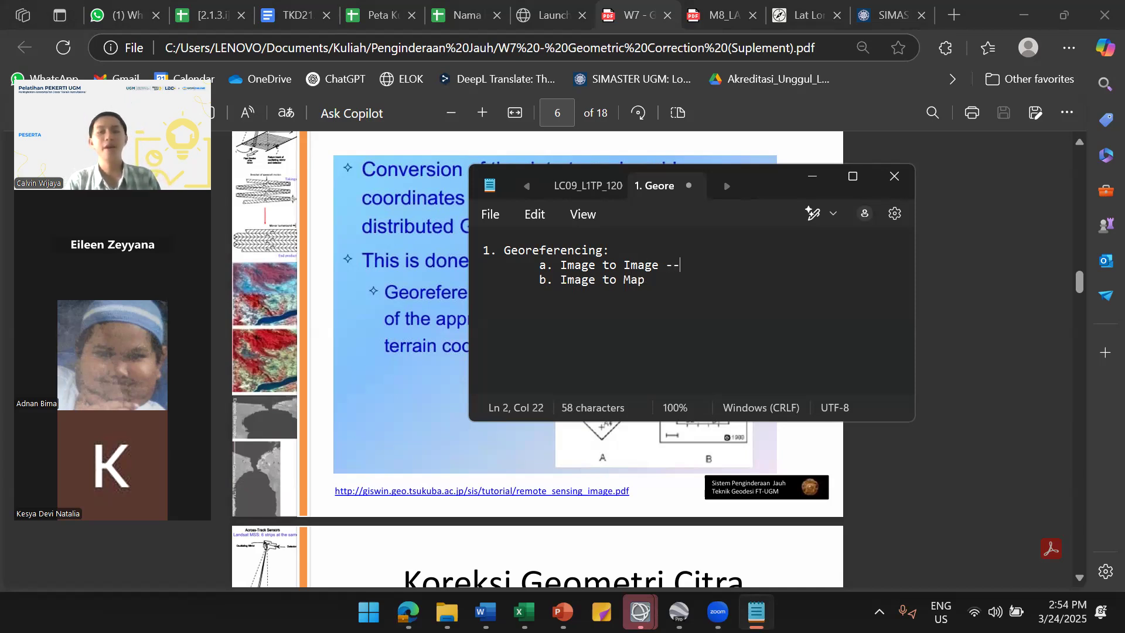
pyautogui.write('>')
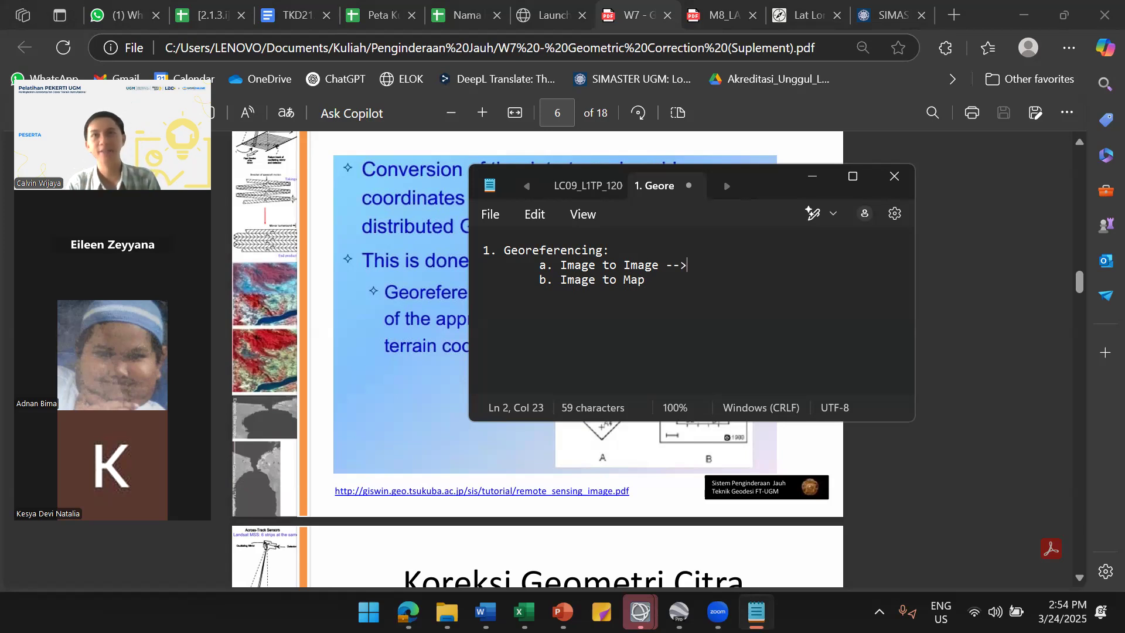
pyautogui.write(' QB, WV, Pleaides')
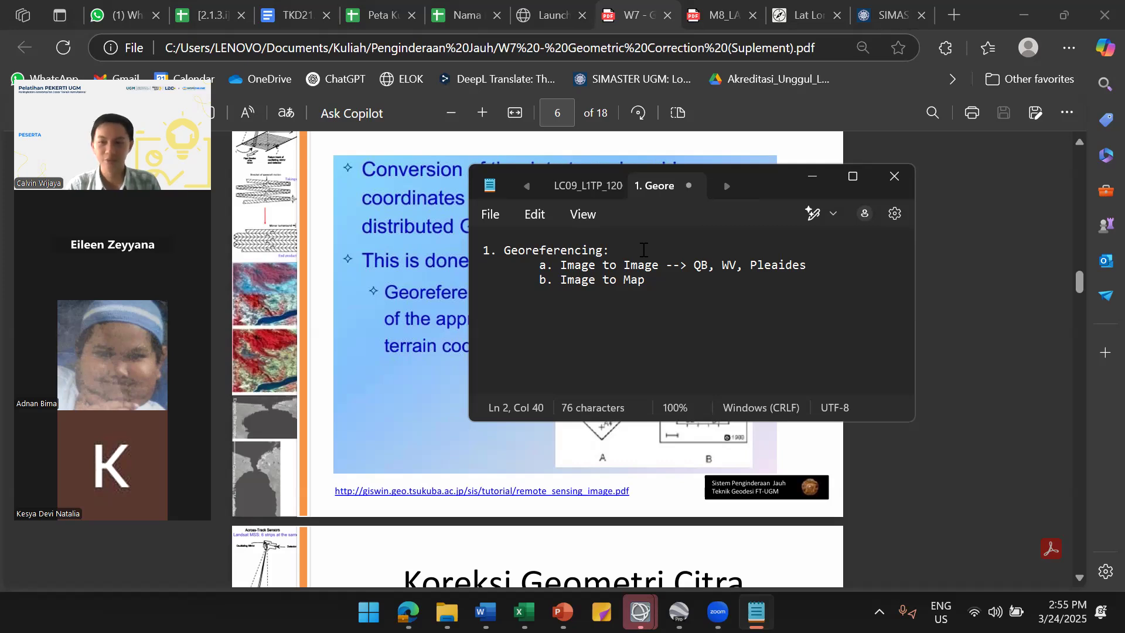
pyautogui.write('--> to corre')
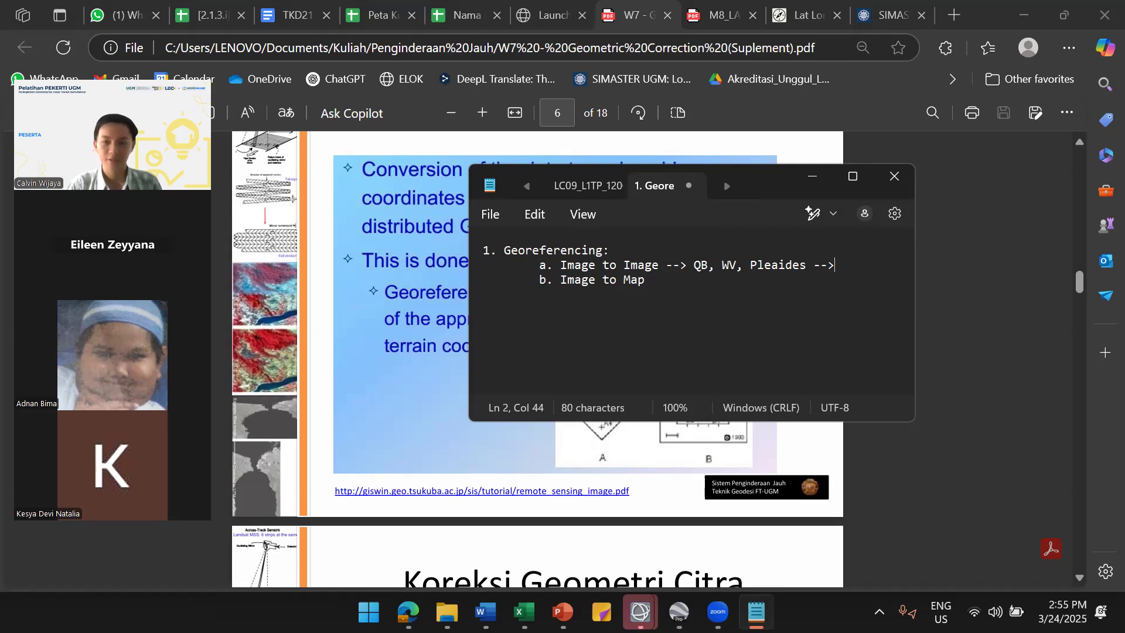
pyautogui.write('ct')
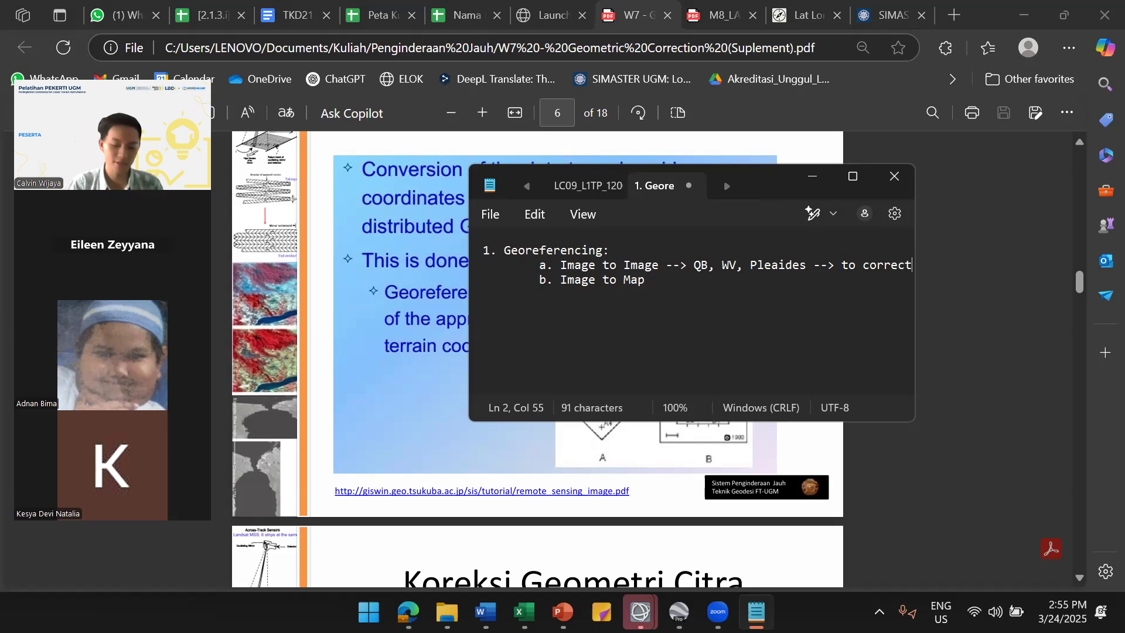
pyautogui.write(' Lands')
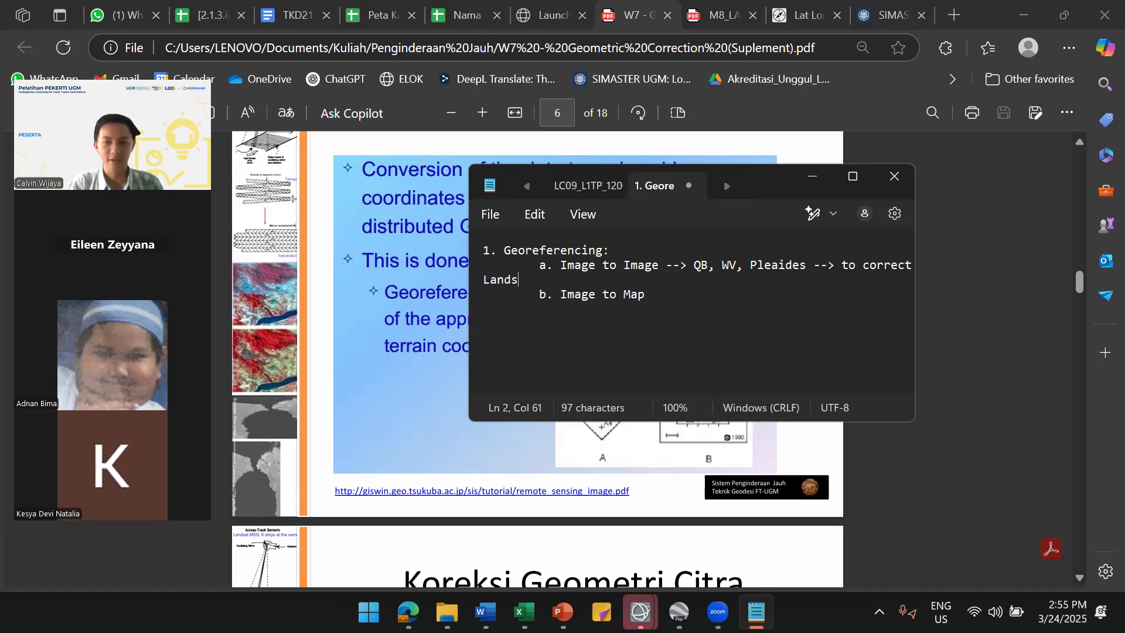
pyautogui.write('at, or Sentinel')
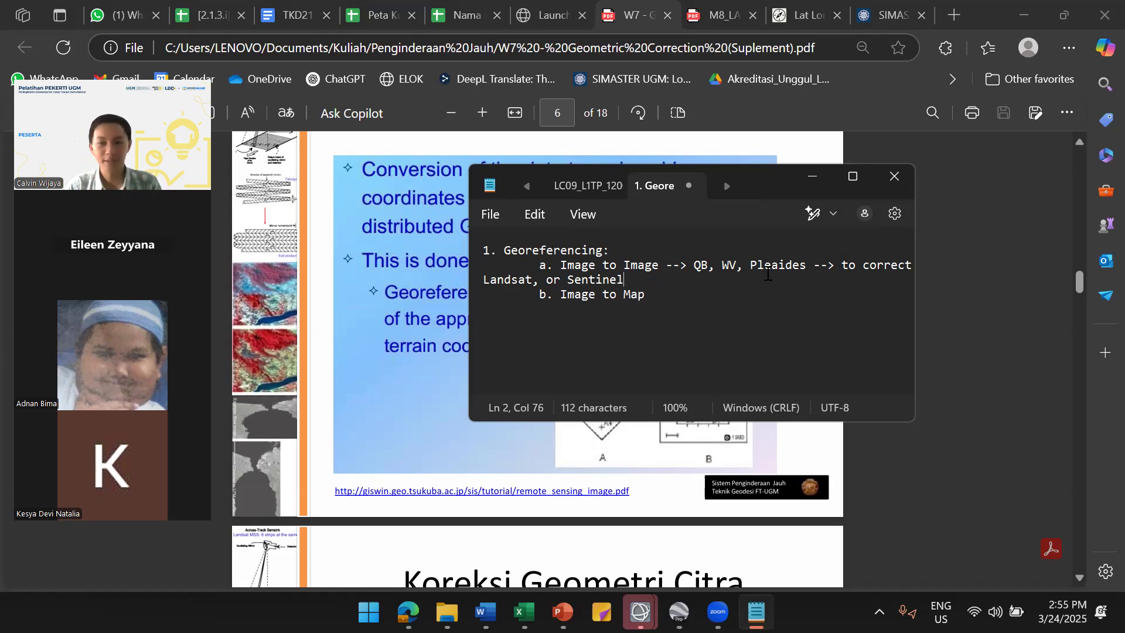
# Highlight the method name, the reference satellites and the imagery being corrected in sub-item a, one after another
pyautogui.doubleClick(577, 267)
pyautogui.doubleClick(630, 266)
pyautogui.doubleClick(581, 267)
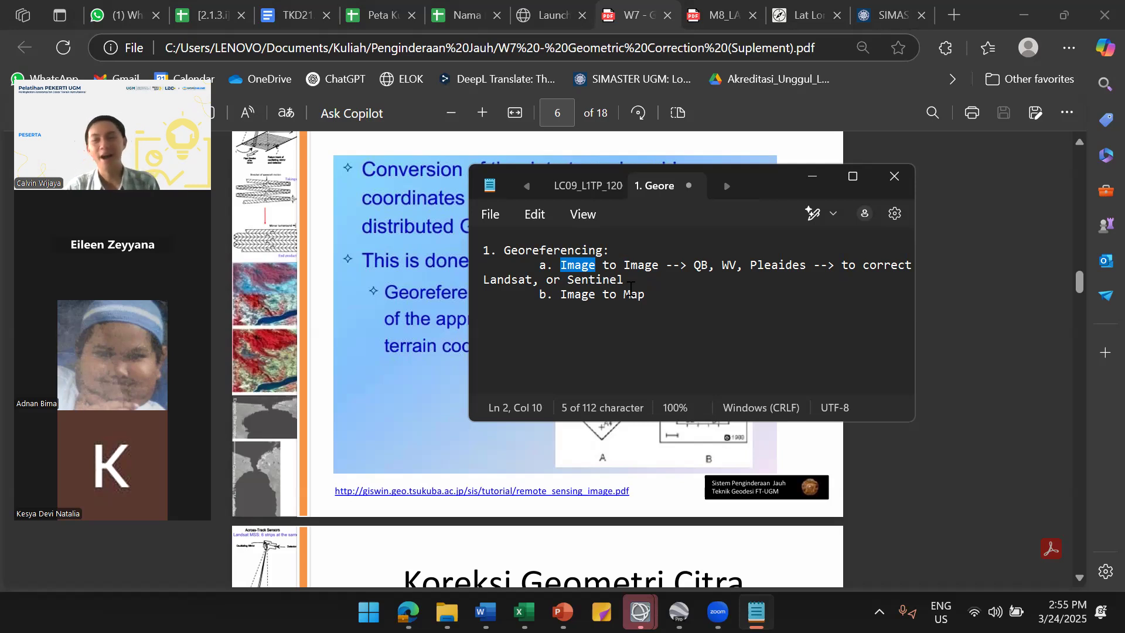
pyautogui.moveTo(694, 265); pyautogui.dragTo(807, 262)
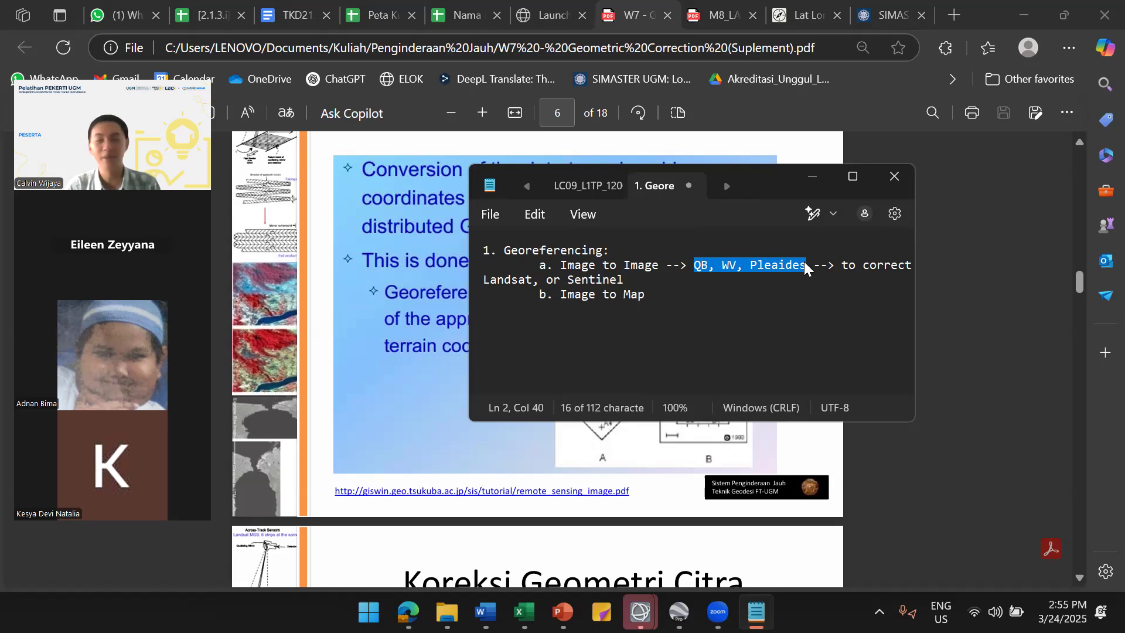
pyautogui.moveTo(625, 280); pyautogui.dragTo(477, 288)
pyautogui.moveTo(659, 266); pyautogui.dragTo(553, 268)
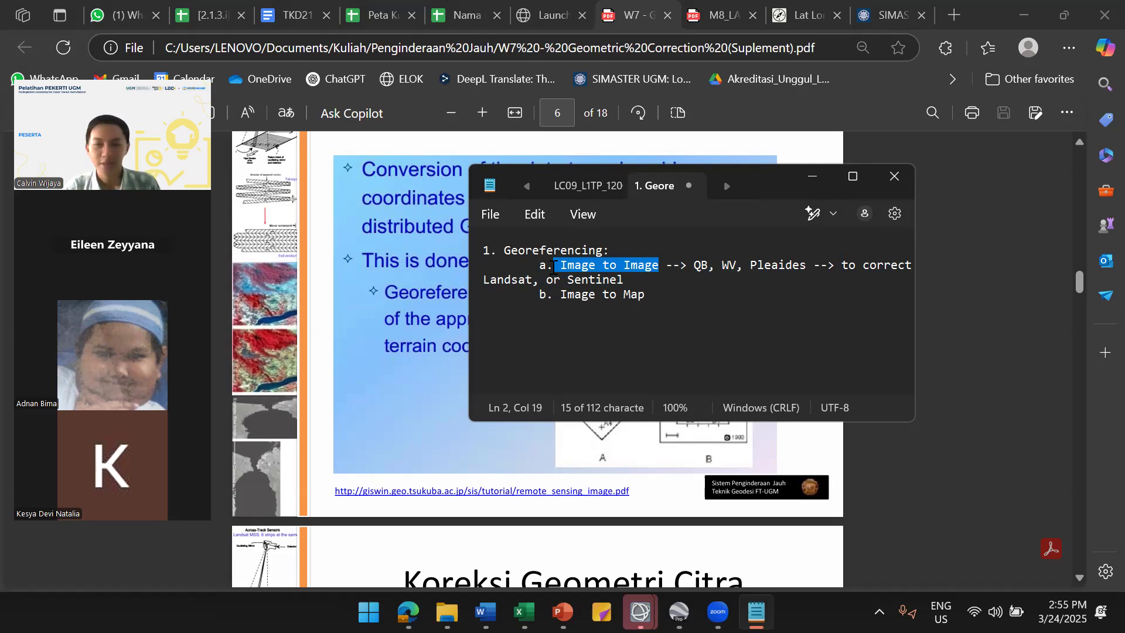
# Extend sub-item b, Image to Map, with "--> GNSS observation"
pyautogui.click(648, 294)
pyautogui.write('-->')
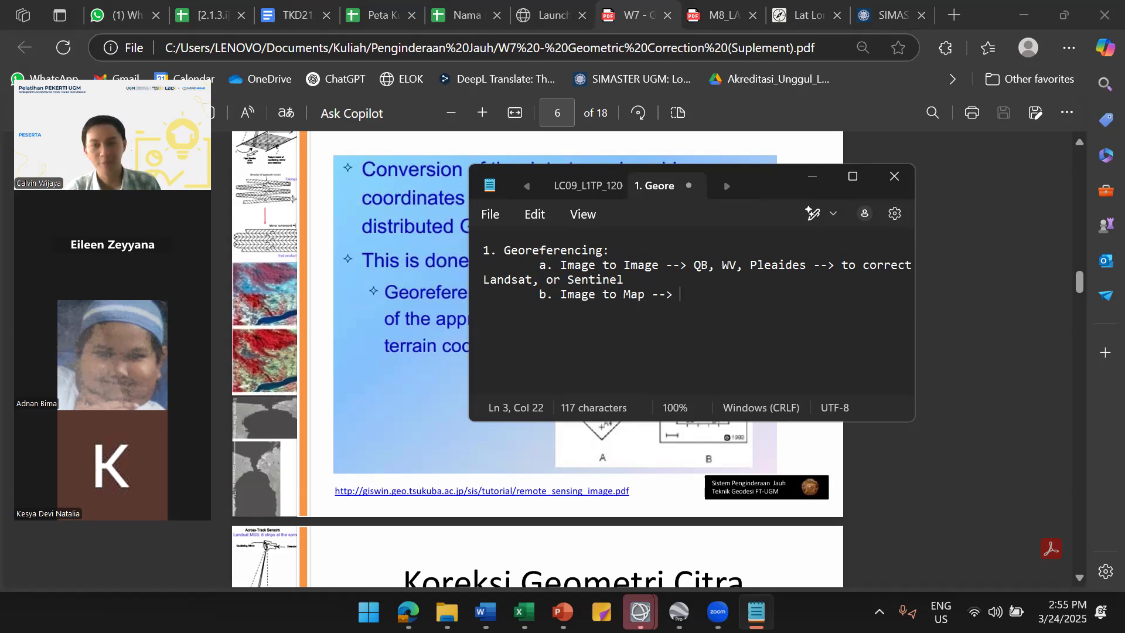
pyautogui.write('GNS')
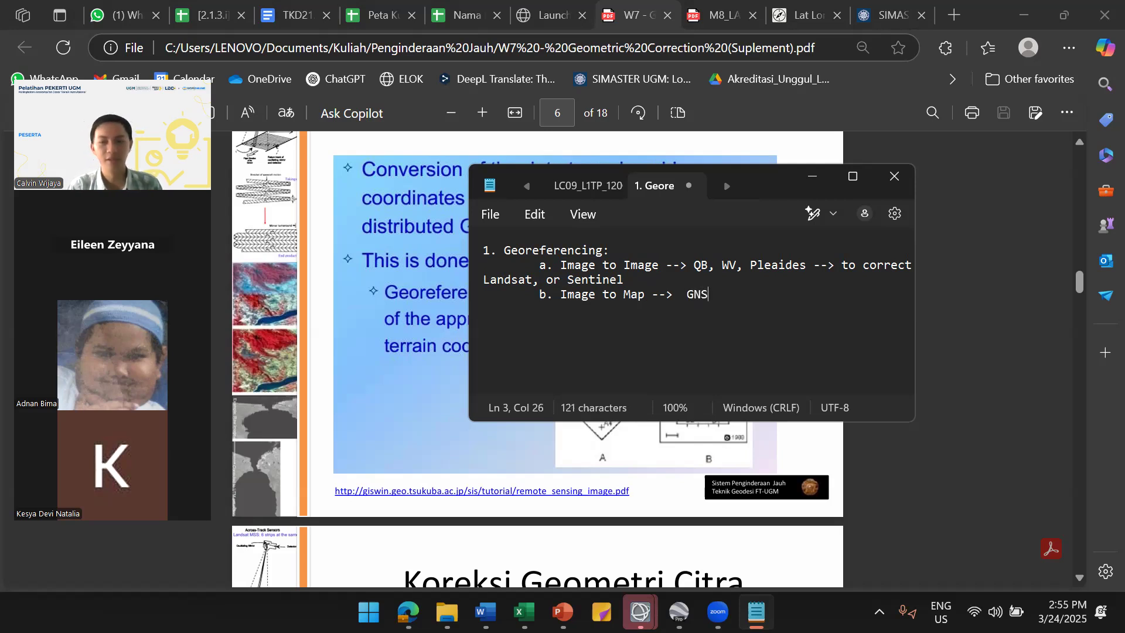
pyautogui.write('S observation')
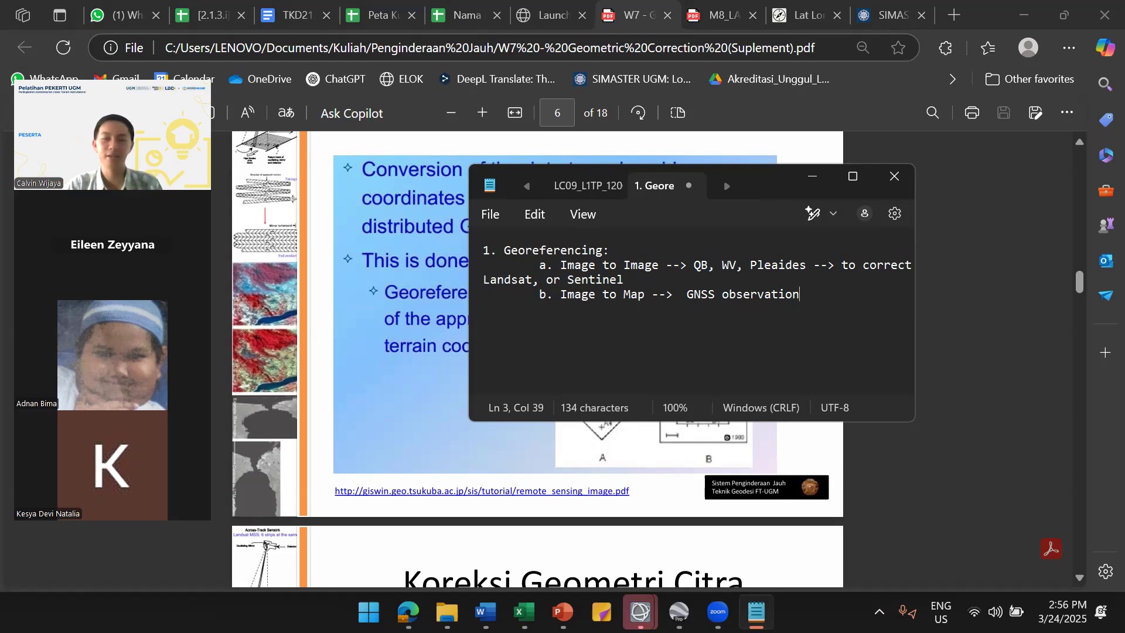
# Switch to the Geometric Correction PDF in Edge and examine the page 13 diagram matching points between the uncorrected and corrected images
pyautogui.click(483, 446)
pyautogui.scroll(-4, 680, 362)
pyautogui.scroll(8, 679, 362)
pyautogui.scroll(-18, 681, 362)
pyautogui.scroll(-8, 668, 369)
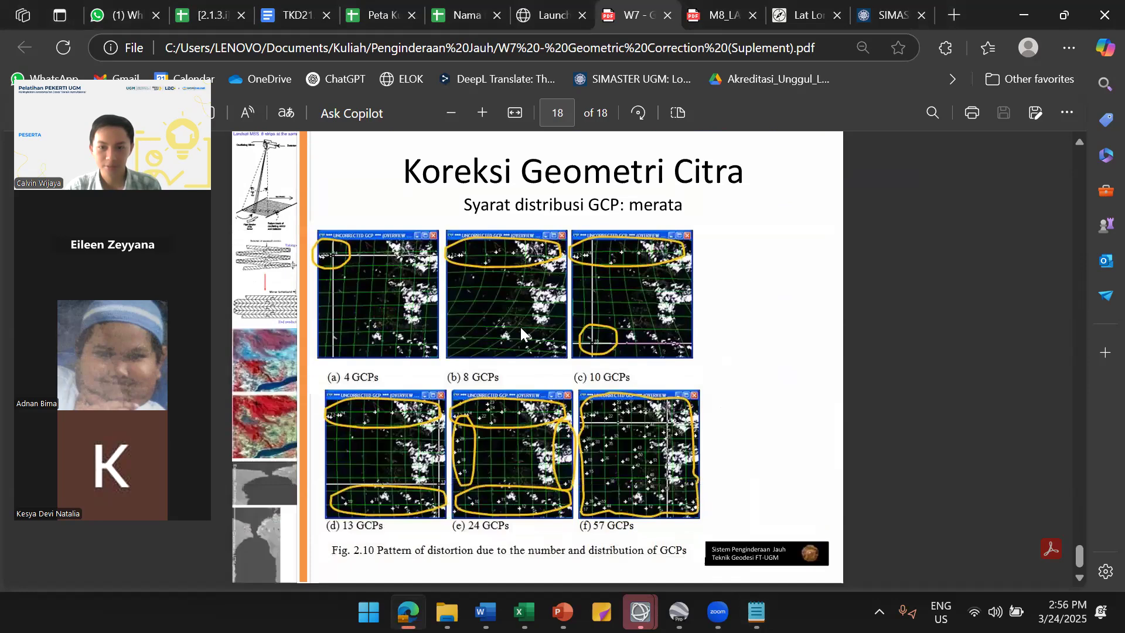
pyautogui.scroll(10, 520, 328)
pyautogui.scroll(-5, 523, 332)
pyautogui.scroll(6, 934, 272)
pyautogui.keyDown('ctrl'); pyautogui.scroll(5, 839, 323); pyautogui.keyUp('ctrl')
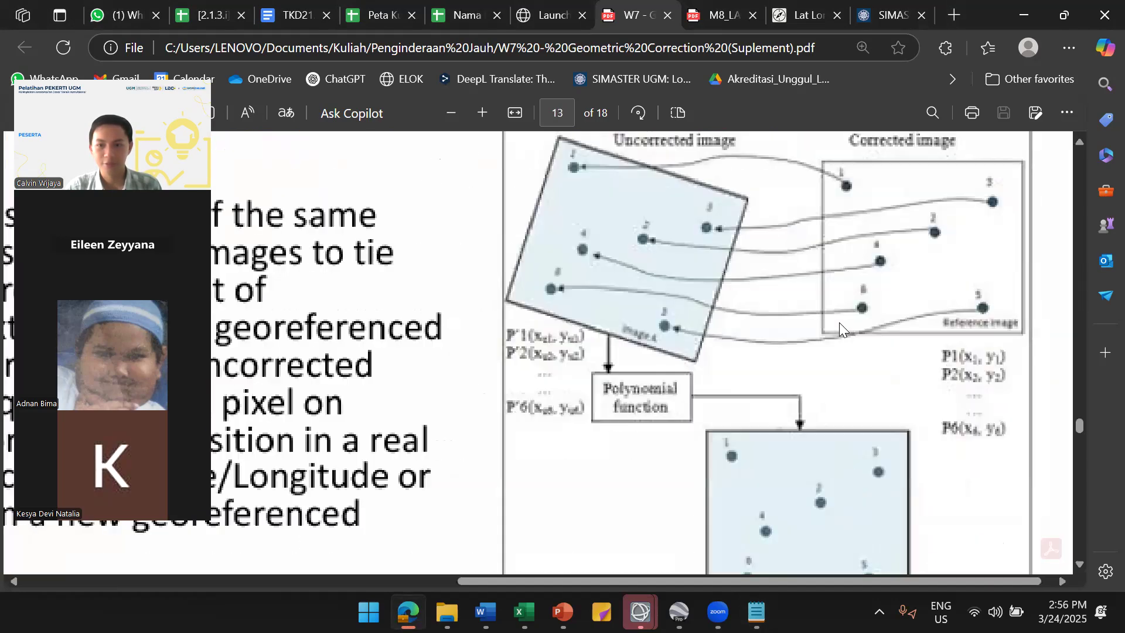
pyautogui.keyDown('ctrl'); pyautogui.scroll(2, 840, 322); pyautogui.keyUp('ctrl')
pyautogui.scroll(3, 674, 308)
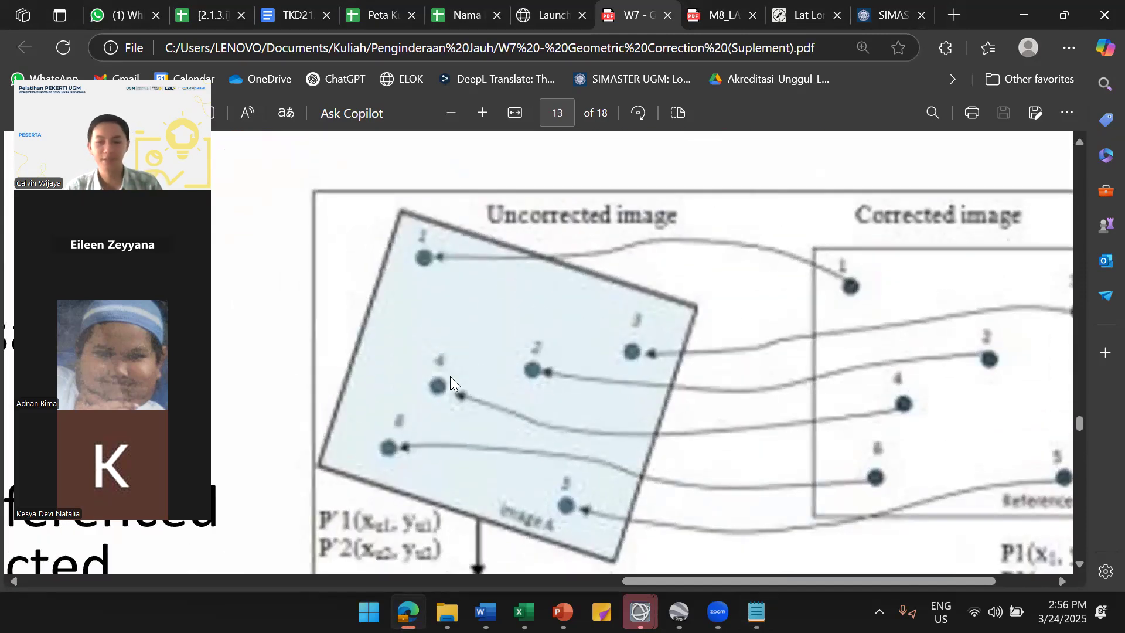
# Switch back to Notepad, extend sub-item b with "--> to correct Landsat or sentinel/ other RS imageries", and highlight the whole sub-item
pyautogui.click(756, 613)
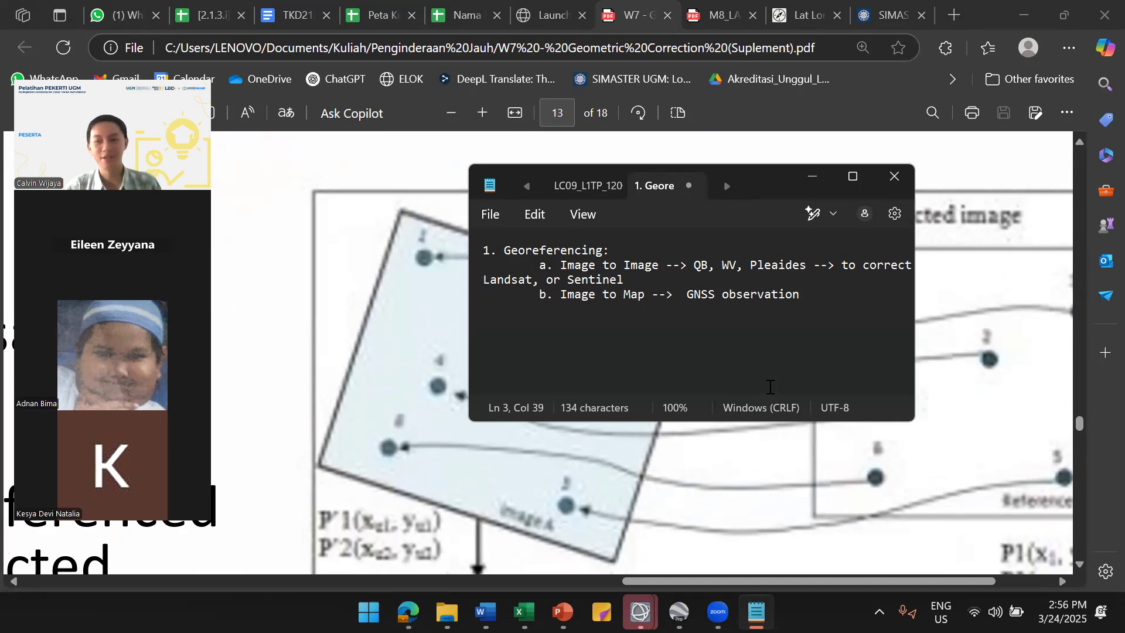
pyautogui.write('--')
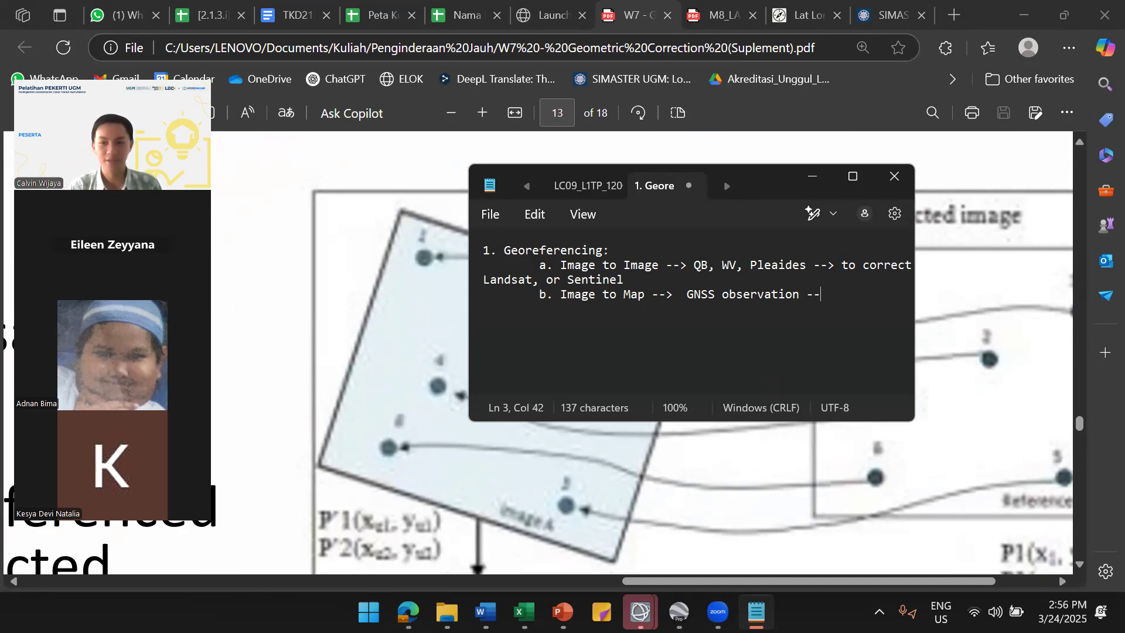
pyautogui.write('> to corr')
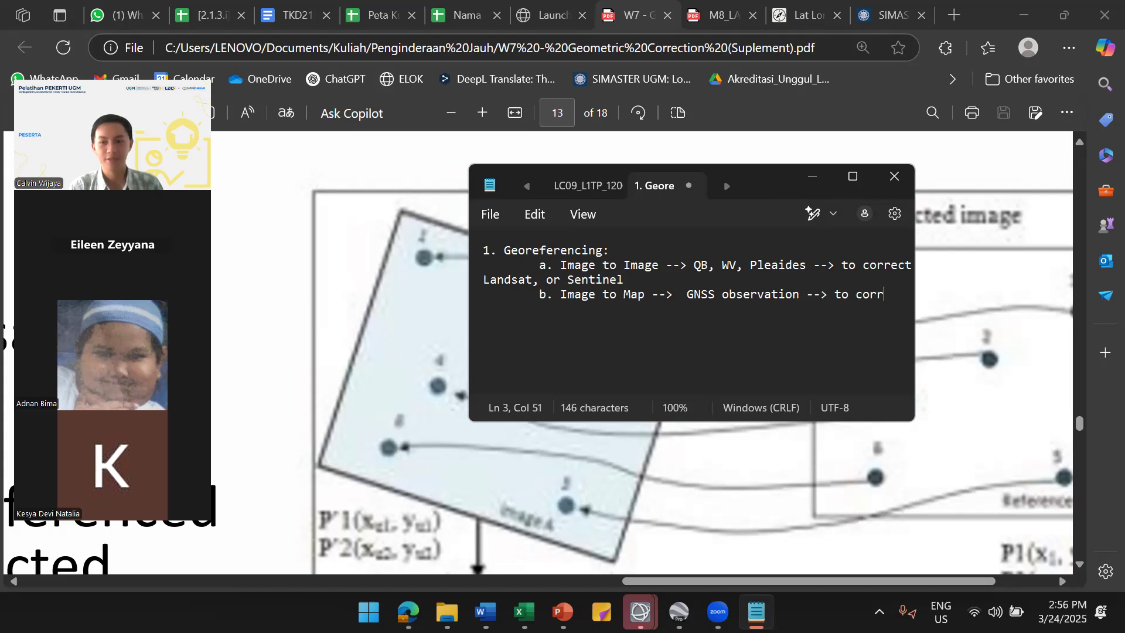
pyautogui.write('ect L')
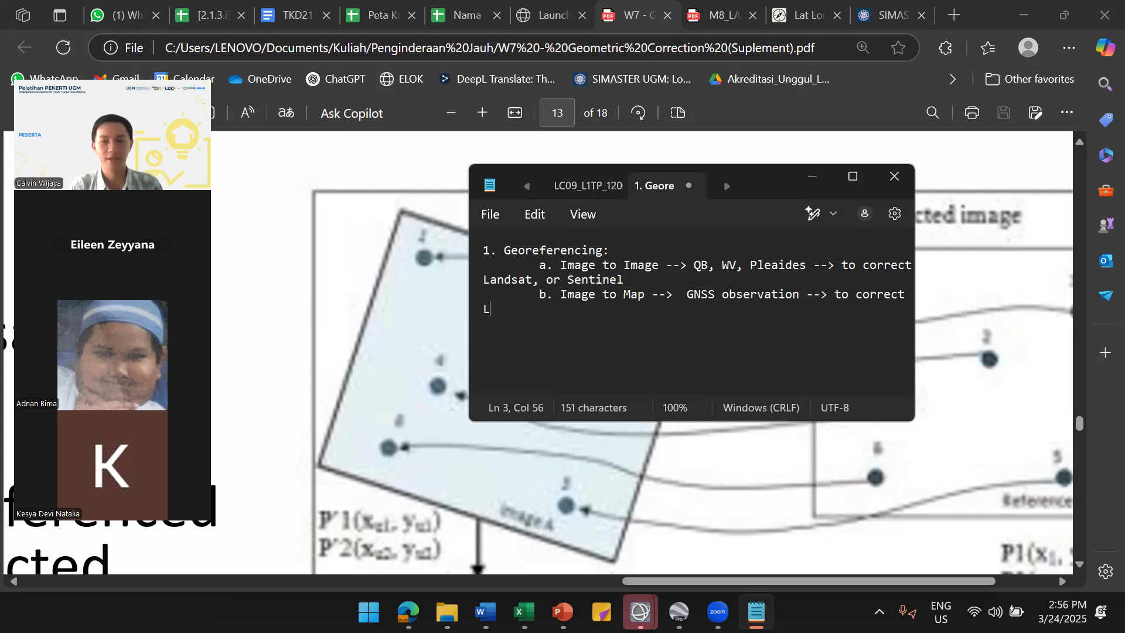
pyautogui.write('andsat or sent')
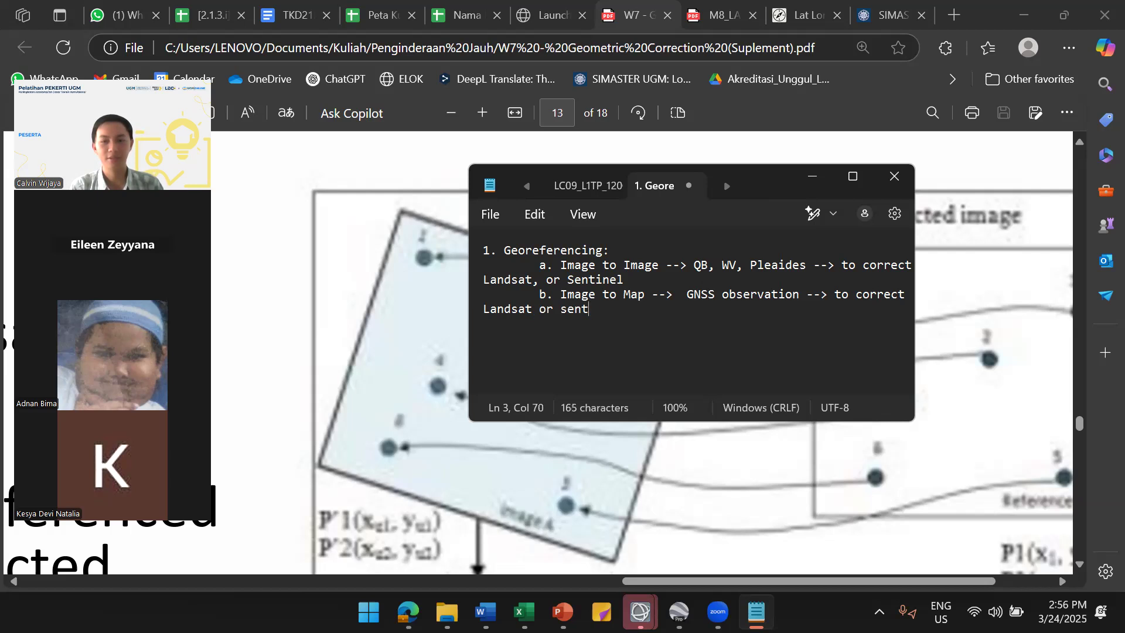
pyautogui.write('inel/ other RS imageries')
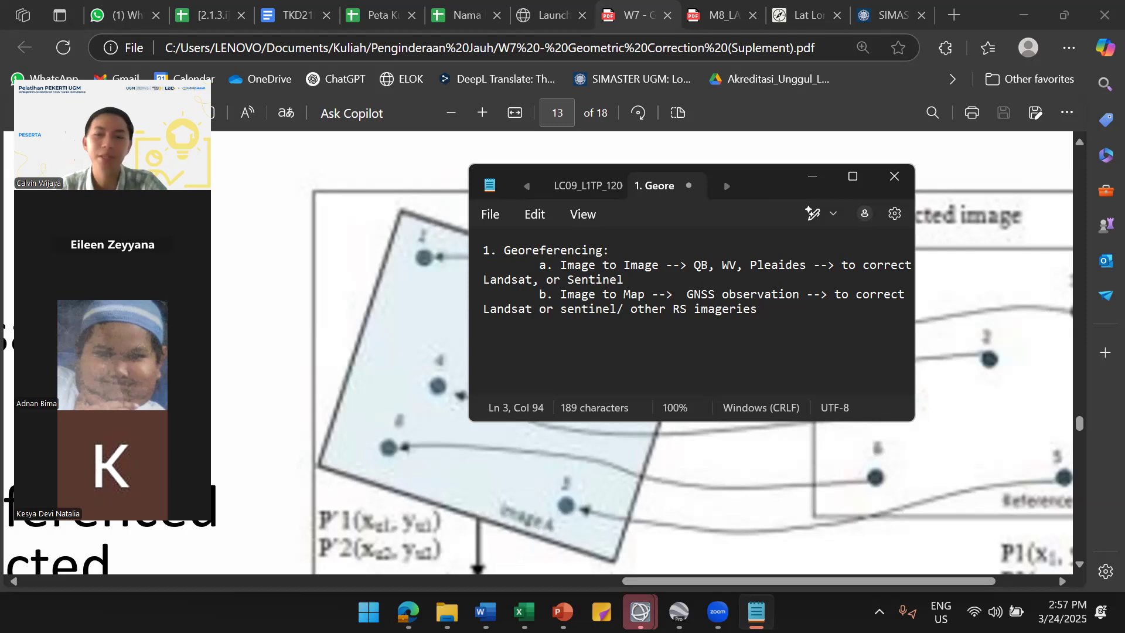
pyautogui.moveTo(797, 317); pyautogui.dragTo(465, 294)
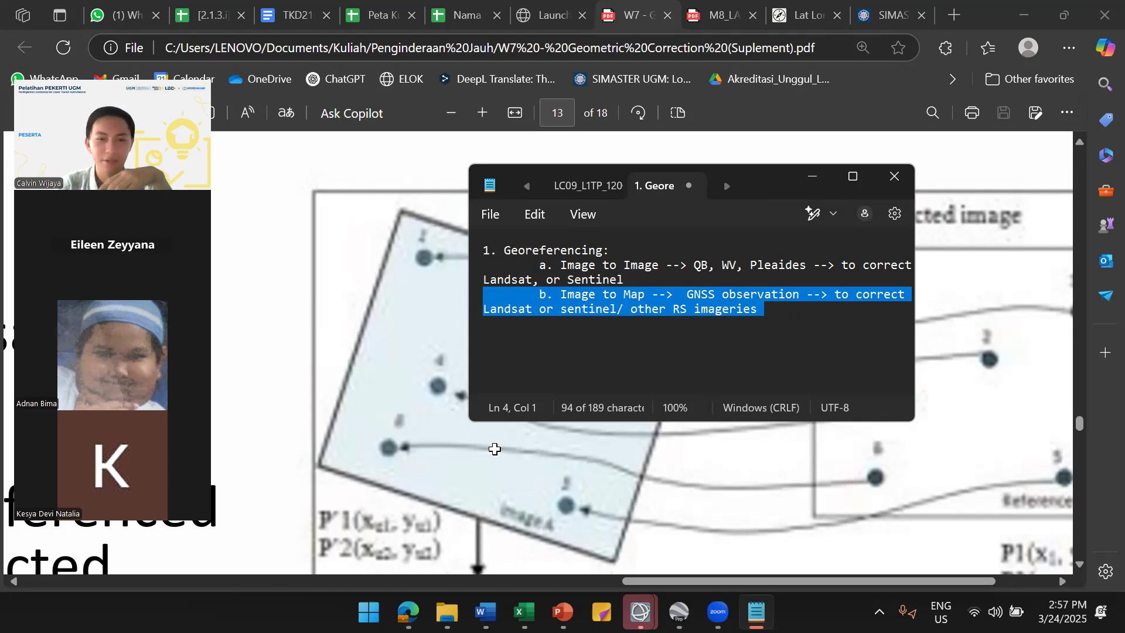
# Examine the coordinates of GCP 1 to GCP 14 in the Excel workbook and the GCP placemarks in Google Earth Pro
pyautogui.hotkey('alt', 'Tab')
pyautogui.moveTo(112, 88); pyautogui.dragTo(902, 87)
pyautogui.moveTo(62, 267); pyautogui.dragTo(176, 482)
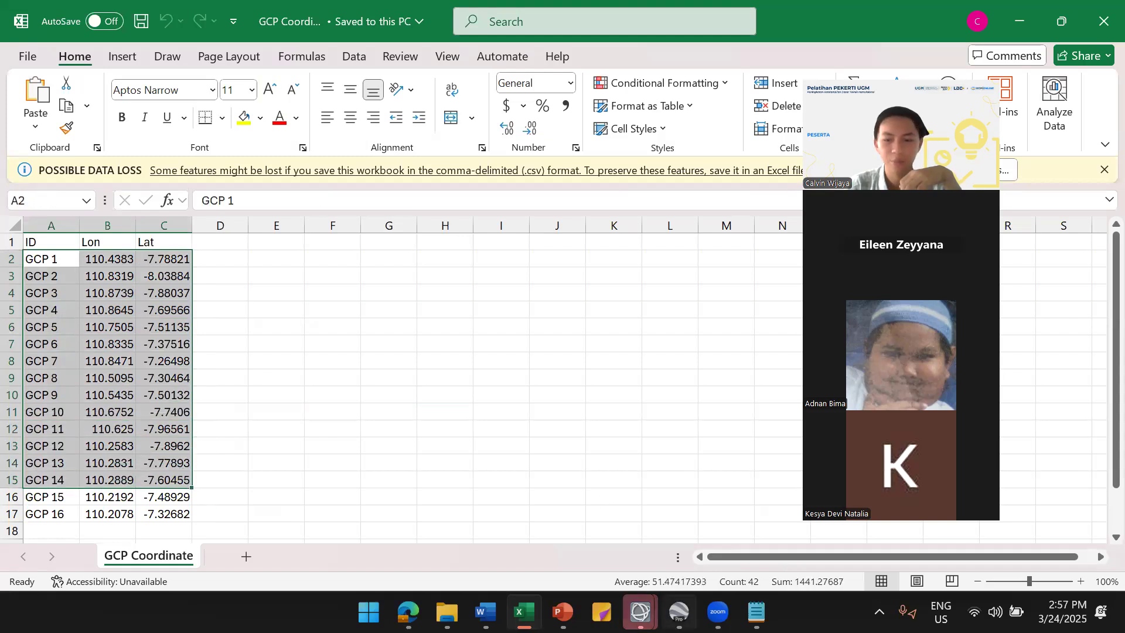
pyautogui.click(678, 613)
pyautogui.moveTo(611, 377); pyautogui.dragTo(564, 428)
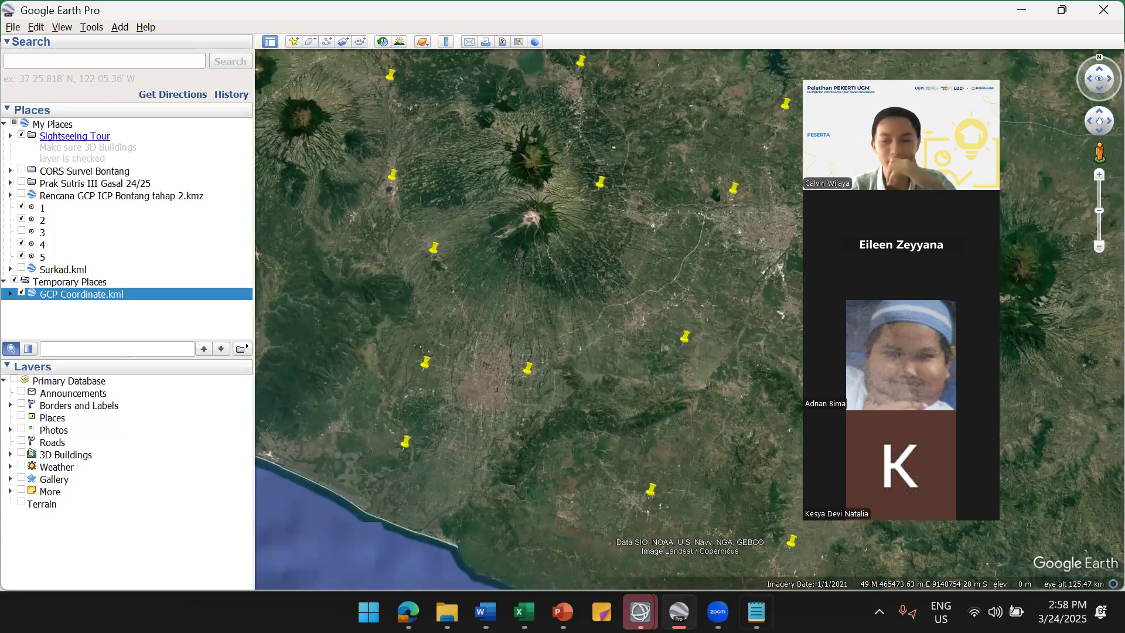
# Switch back to Notepad and add "2. Warping -->" below the georeferencing notes, separated by a blank line
pyautogui.click(756, 612)
pyautogui.click(705, 322)
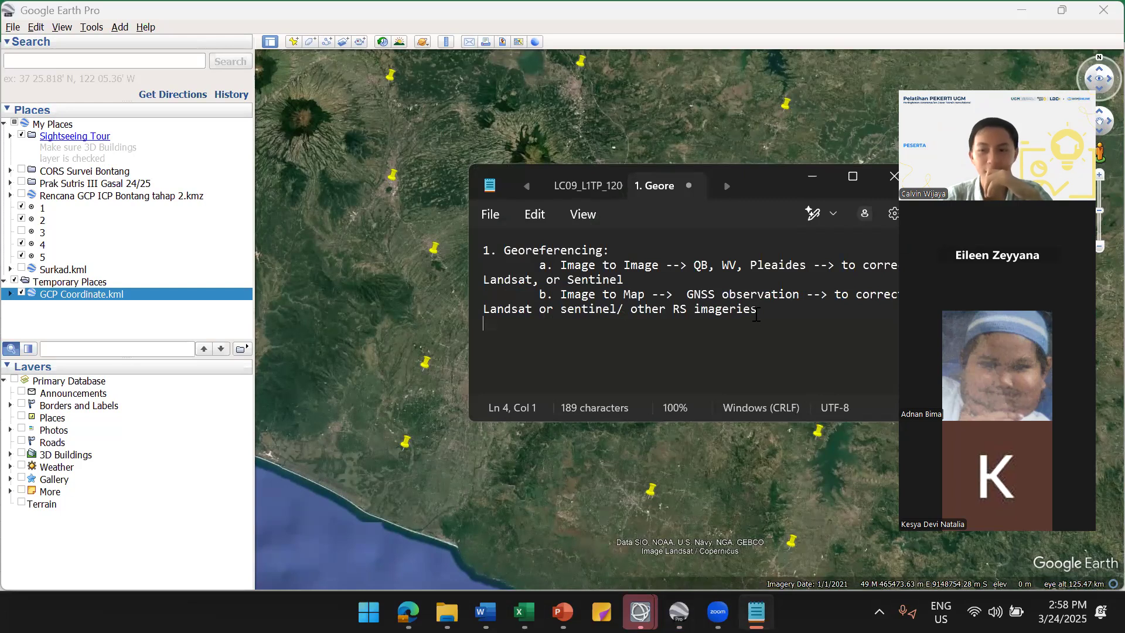
pyautogui.moveTo(796, 325); pyautogui.dragTo(441, 268)
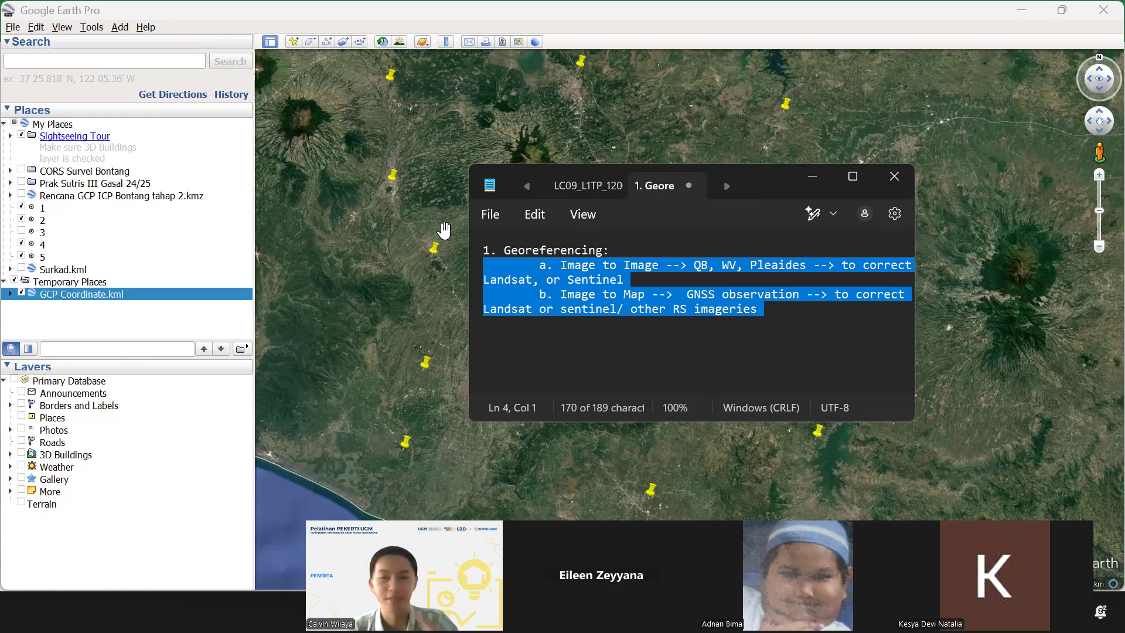
pyautogui.click(766, 317)
pyautogui.press('Return')
pyautogui.write('2')
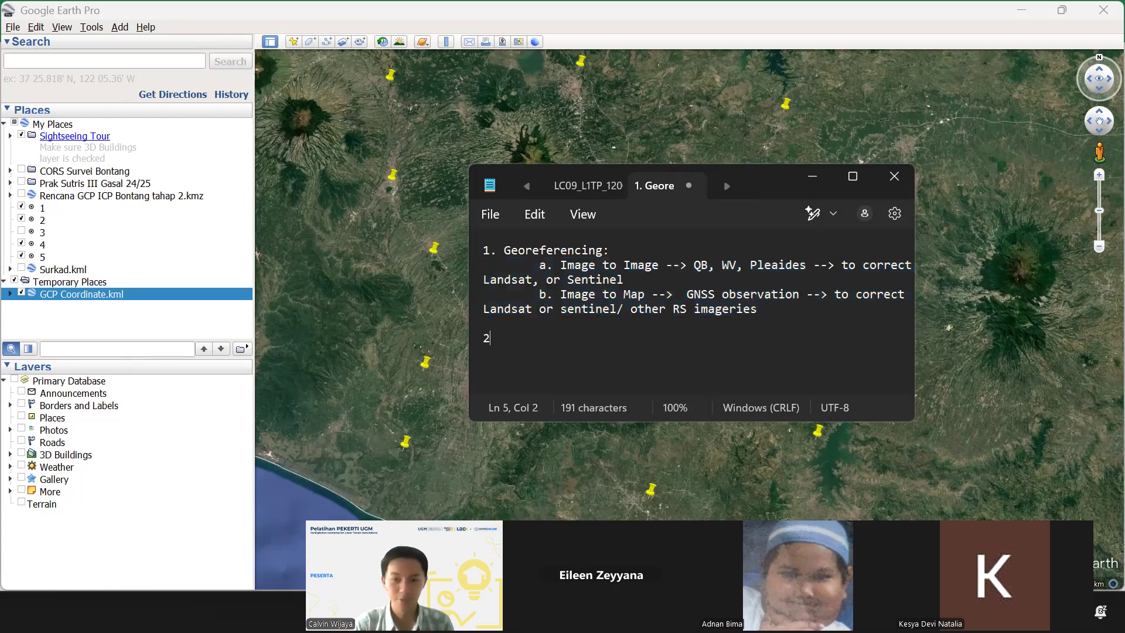
pyautogui.write('. War[')
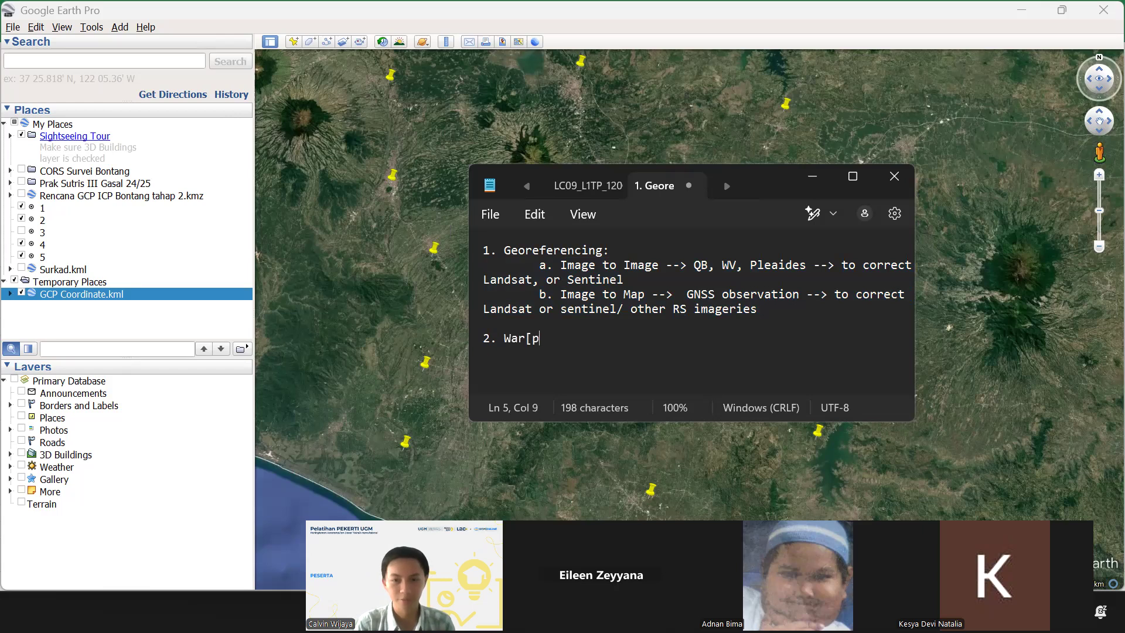
pyautogui.press('BackSpace')
pyautogui.write('ping -->')
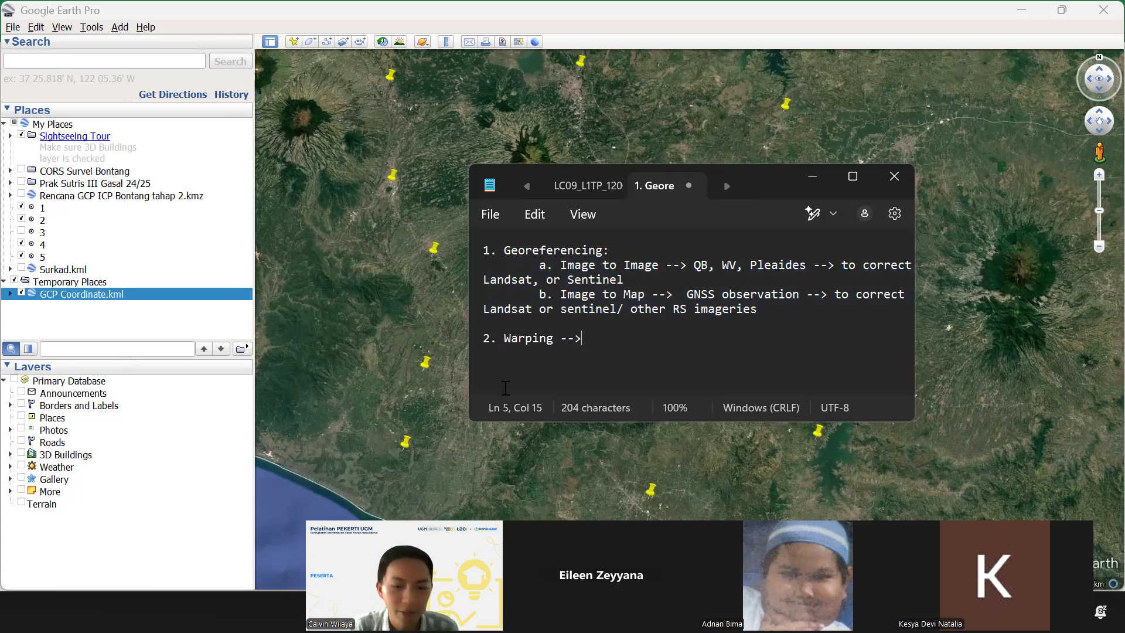
# Switch to the Geometric Correction PDF in Edge and examine the page 18 figure comparing distortion patterns for different GCP numbers and distributions
pyautogui.moveTo(462, 549); pyautogui.dragTo(353, 28)
pyautogui.hotkey('alt', 'Tab')
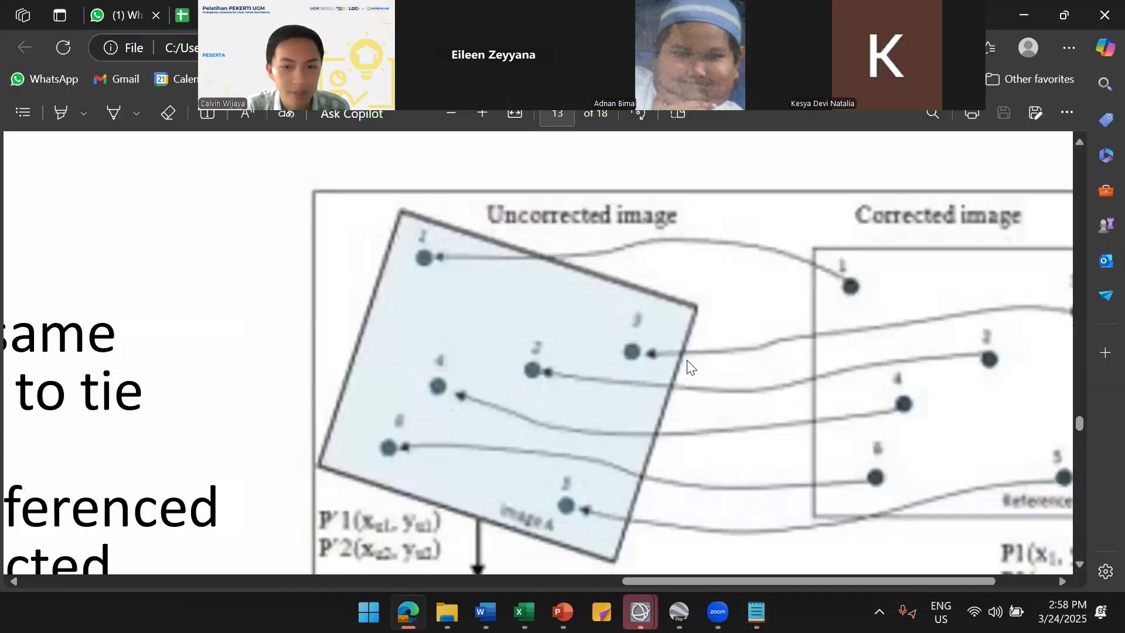
pyautogui.scroll(-5, 687, 361)
pyautogui.scroll(-6, 688, 361)
pyautogui.scroll(-10, 687, 361)
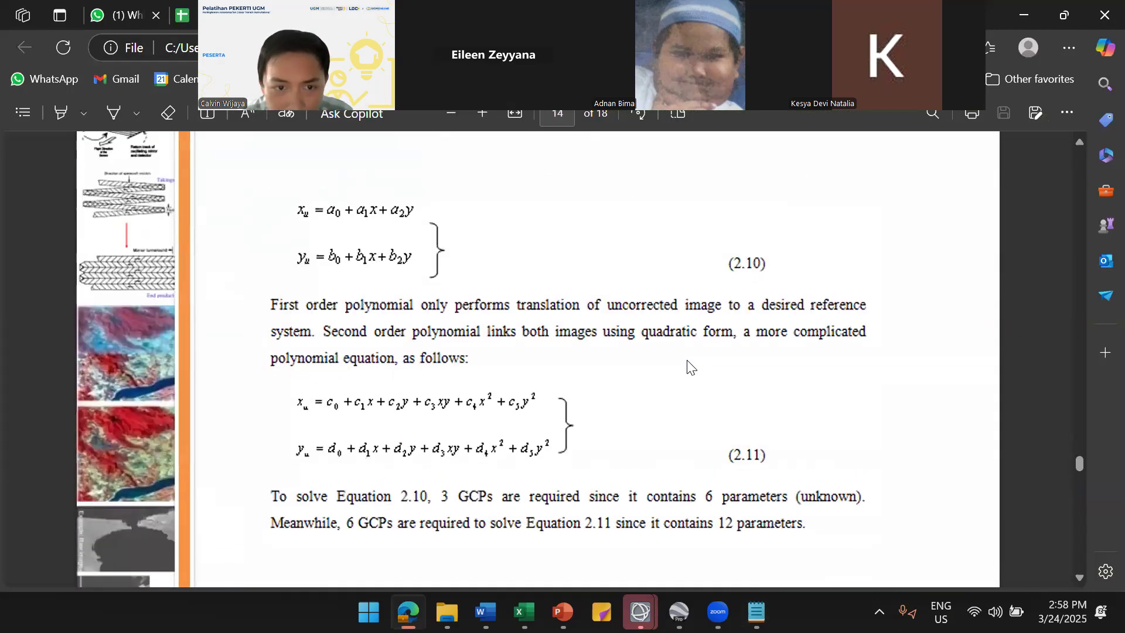
pyautogui.scroll(-20, 687, 361)
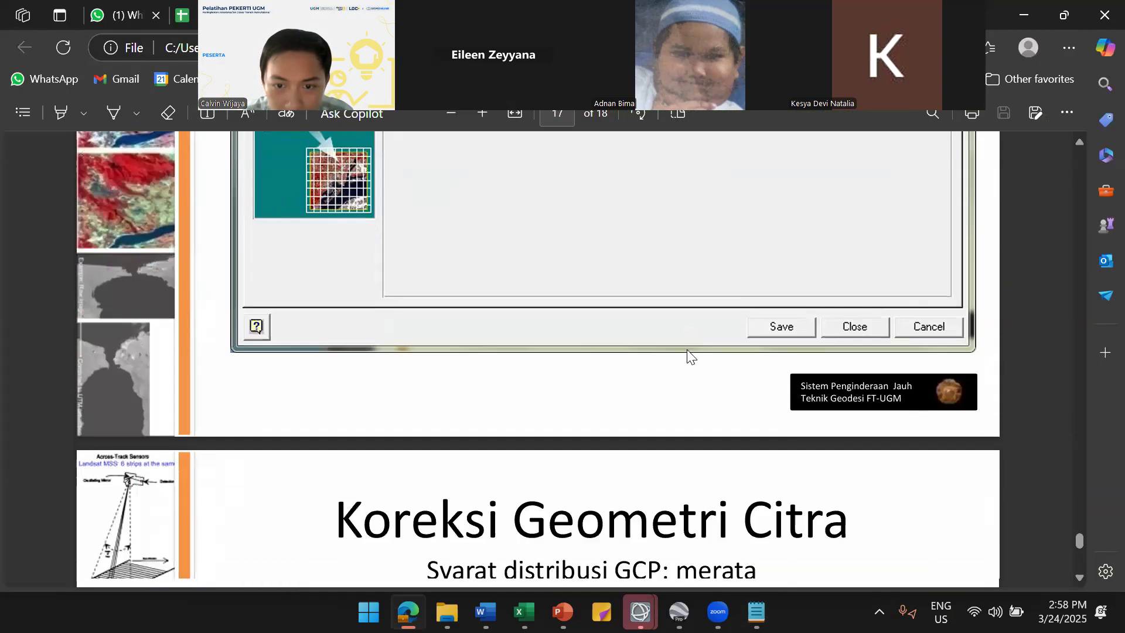
pyautogui.scroll(3, 568, 333)
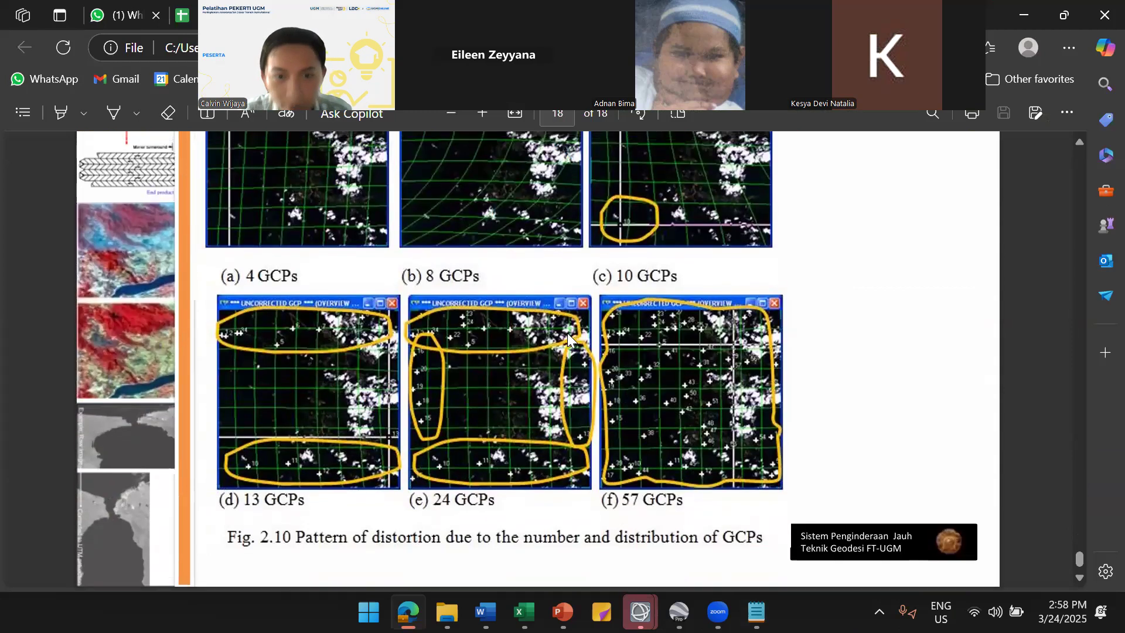
pyautogui.keyDown('ctrl'); pyautogui.scroll(1, 310, 299); pyautogui.keyUp('ctrl')
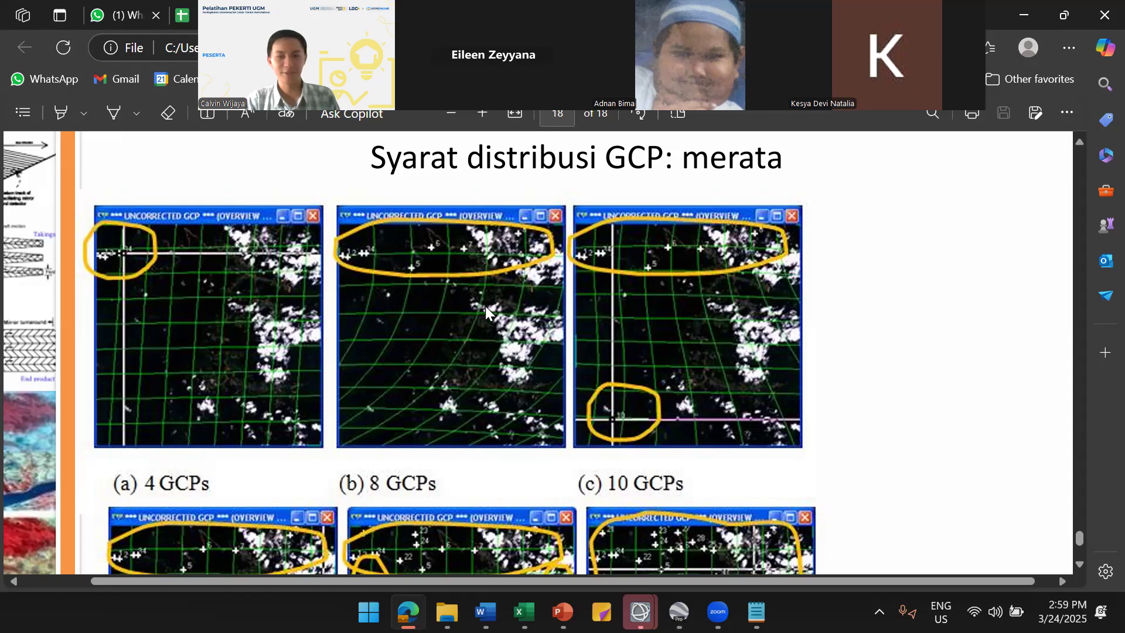
pyautogui.scroll(3, 486, 306)
pyautogui.scroll(-2, 732, 276)
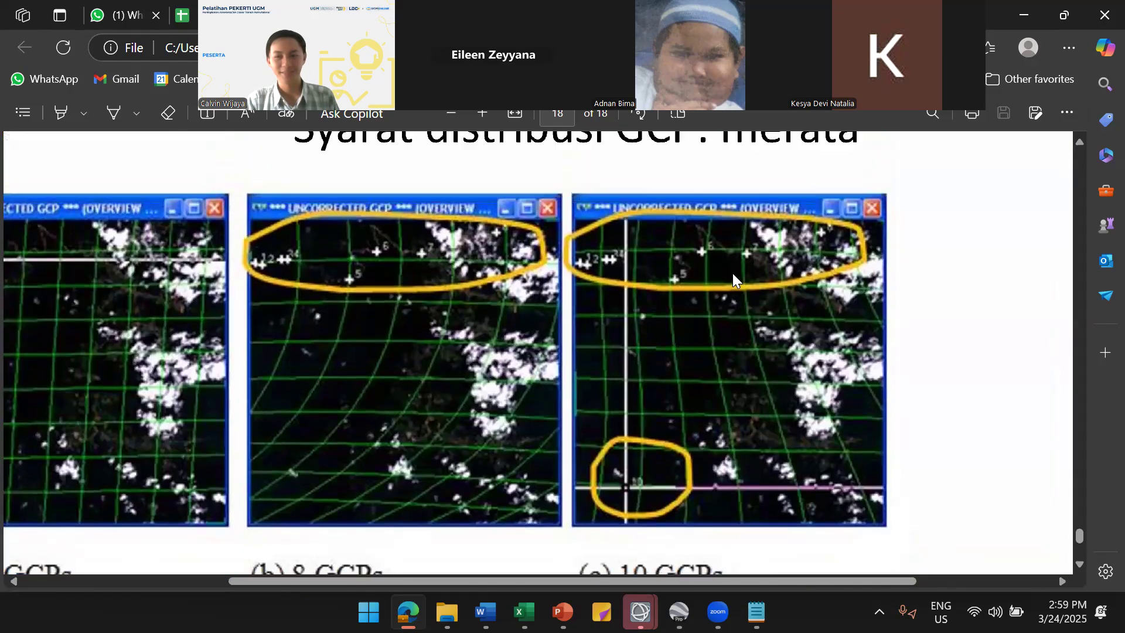
pyautogui.scroll(-1, 735, 295)
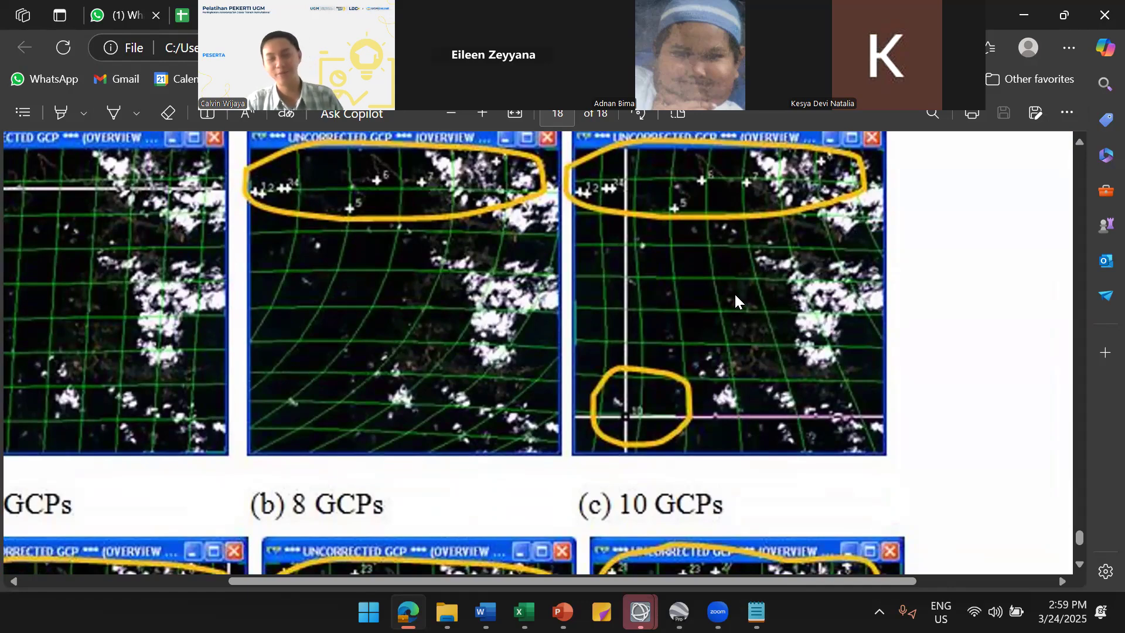
pyautogui.scroll(-4, 758, 290)
pyautogui.scroll(-2, 734, 408)
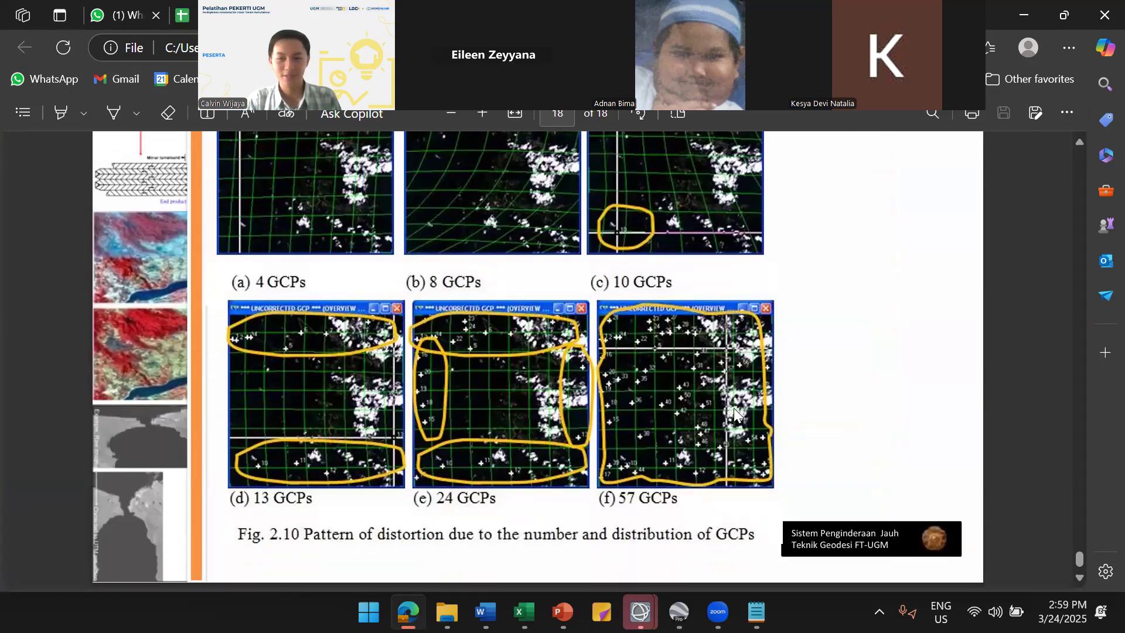
# Look back through the PDF's RMSE and resampling slides, stopping at the Cubic Convolution slide on page 12
pyautogui.scroll(6, 734, 408)
pyautogui.scroll(15, 733, 410)
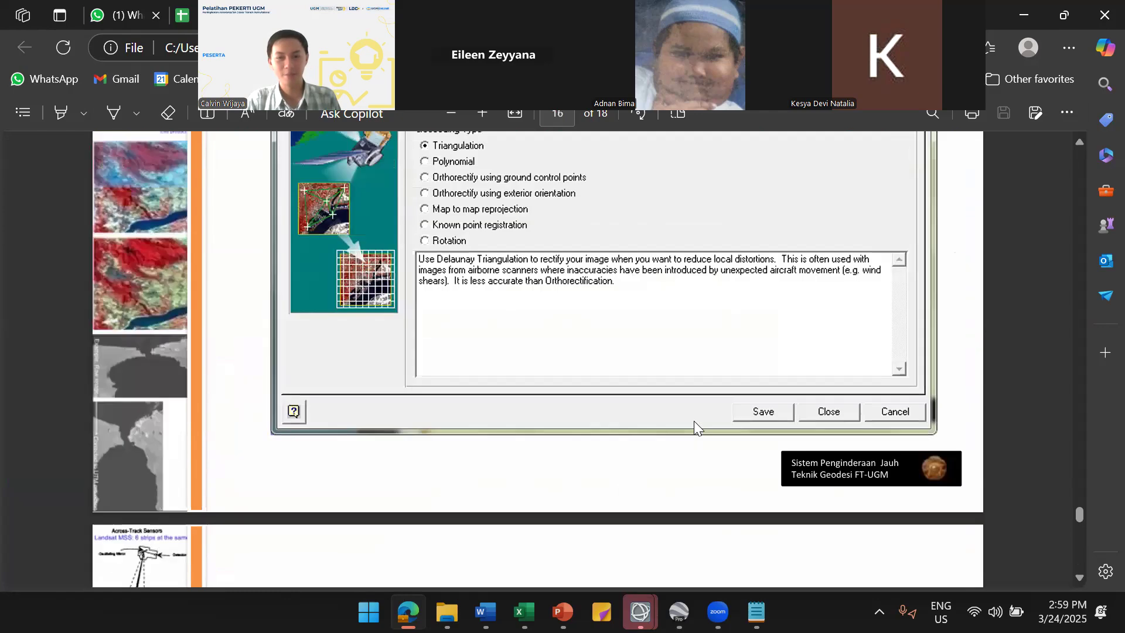
pyautogui.scroll(20, 694, 421)
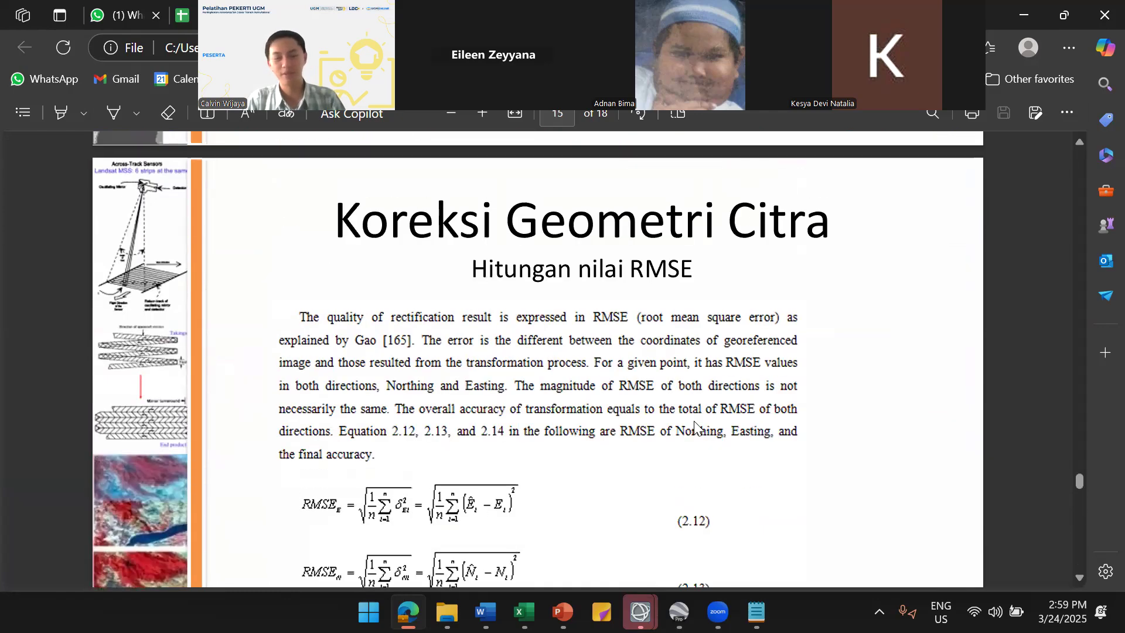
pyautogui.scroll(15, 694, 421)
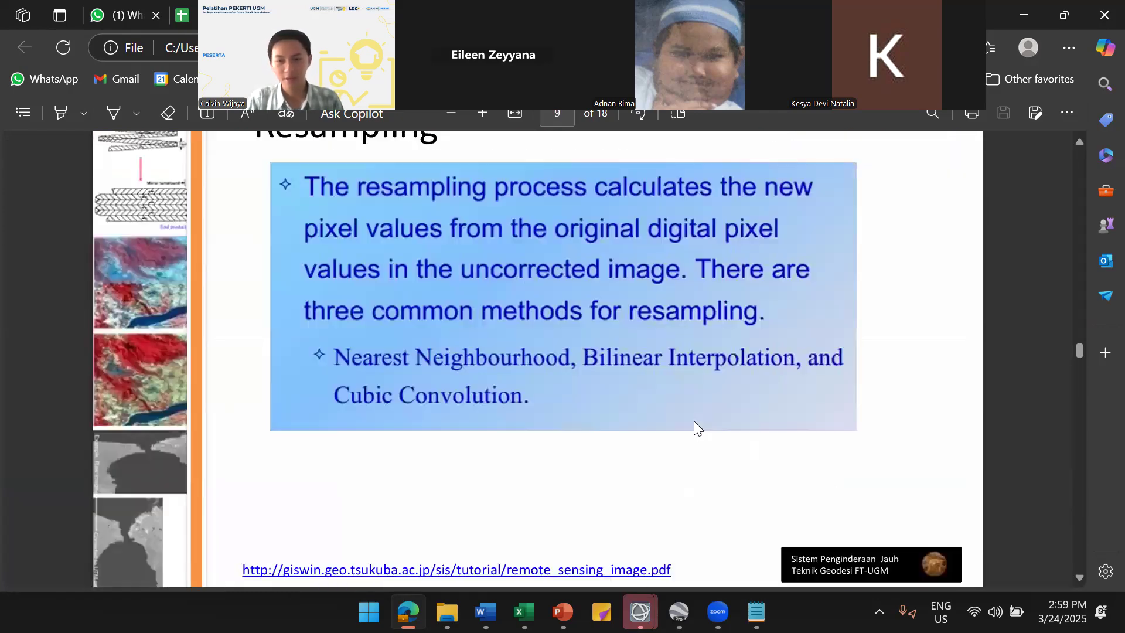
pyautogui.scroll(-3, 694, 421)
pyautogui.scroll(20, 694, 423)
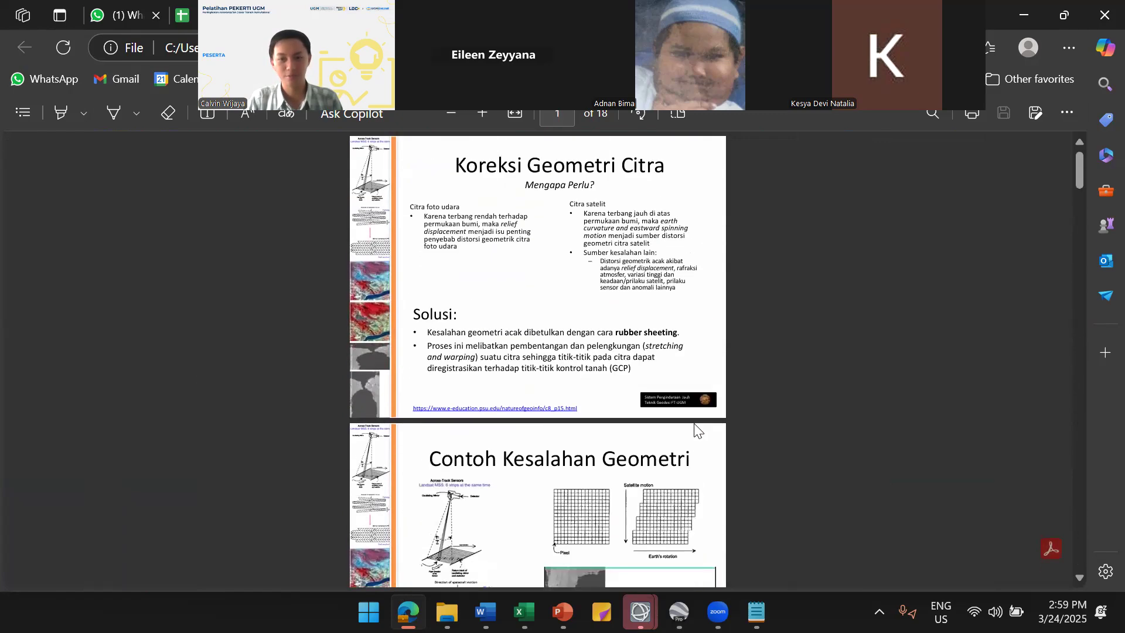
pyautogui.scroll(-20, 783, 420)
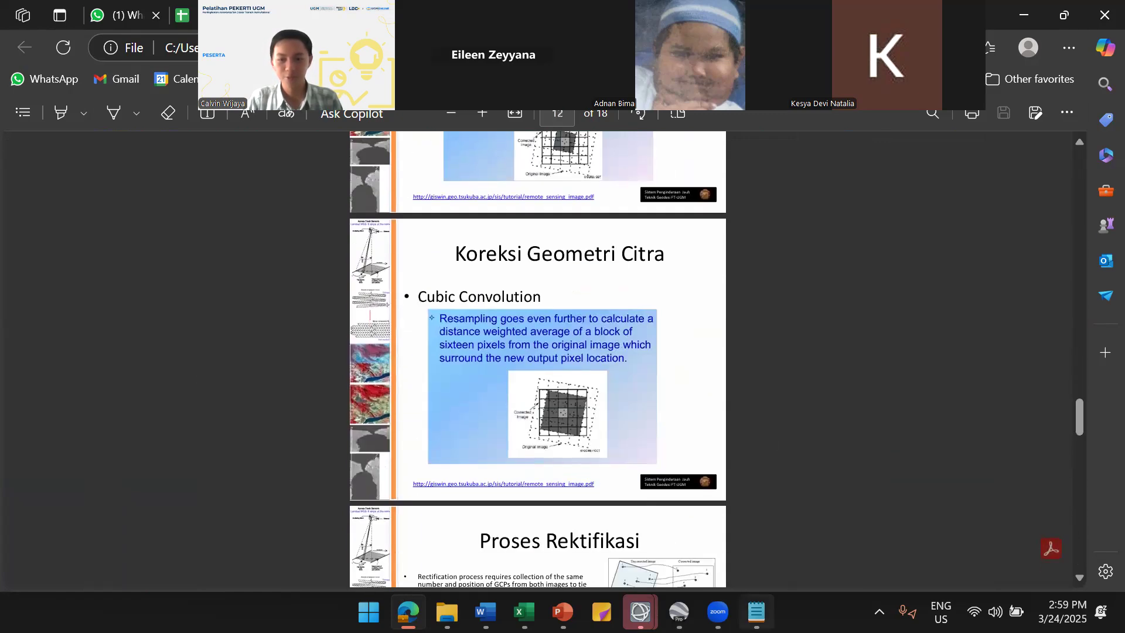
# Switch to Notepad and complete the warping line with "resampling (NN, Bilinear, Bicubic)"
pyautogui.click(757, 613)
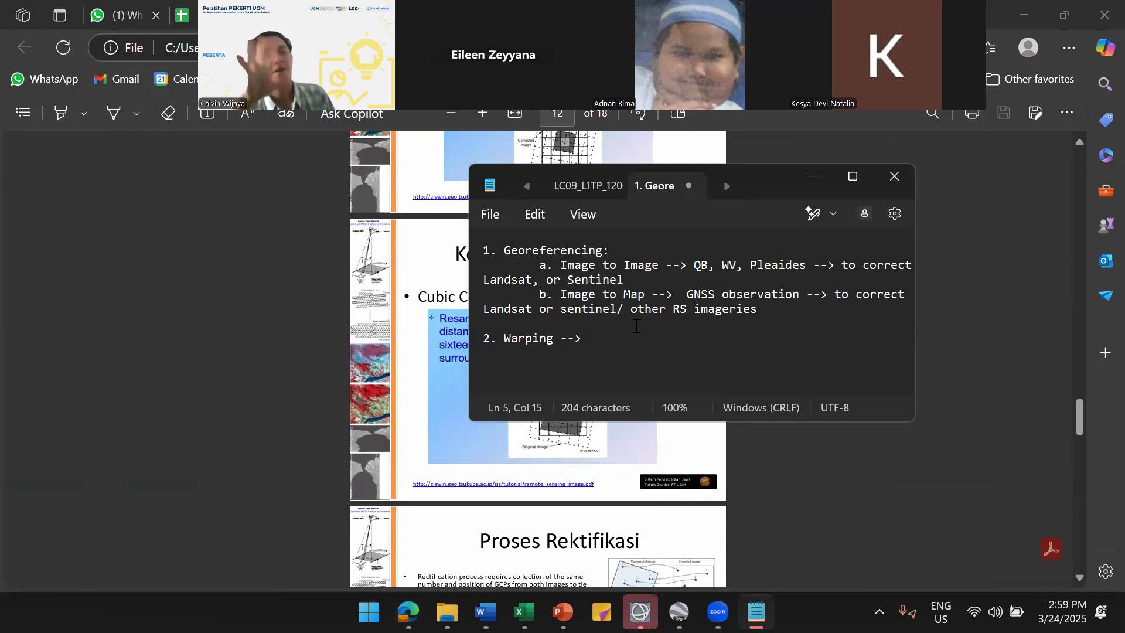
pyautogui.write('resampling (')
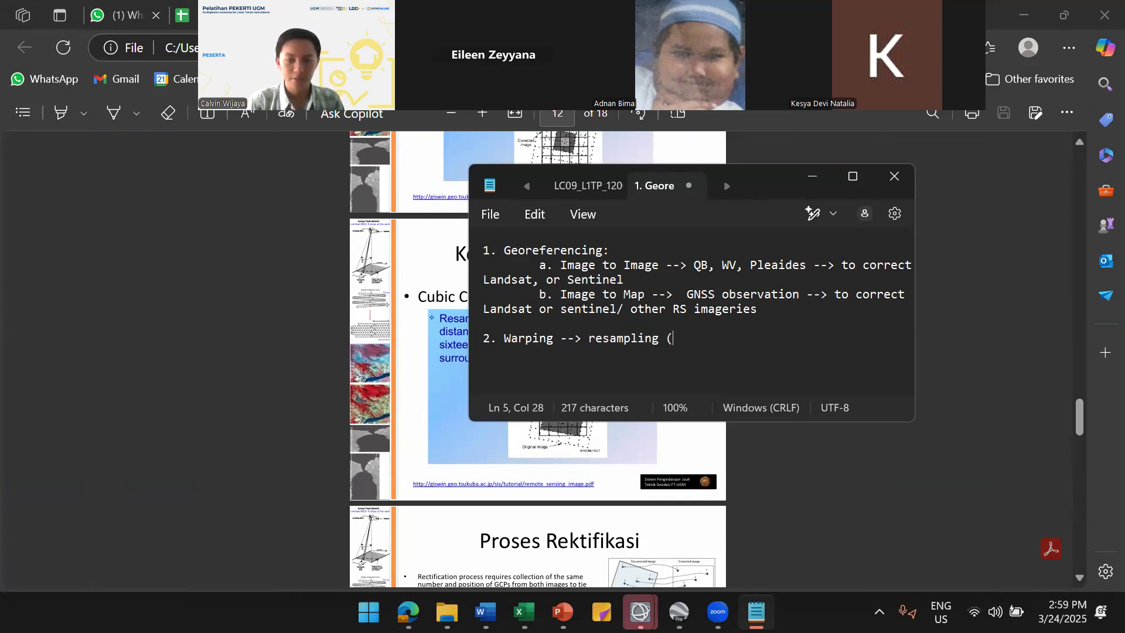
pyautogui.write('NN, ')
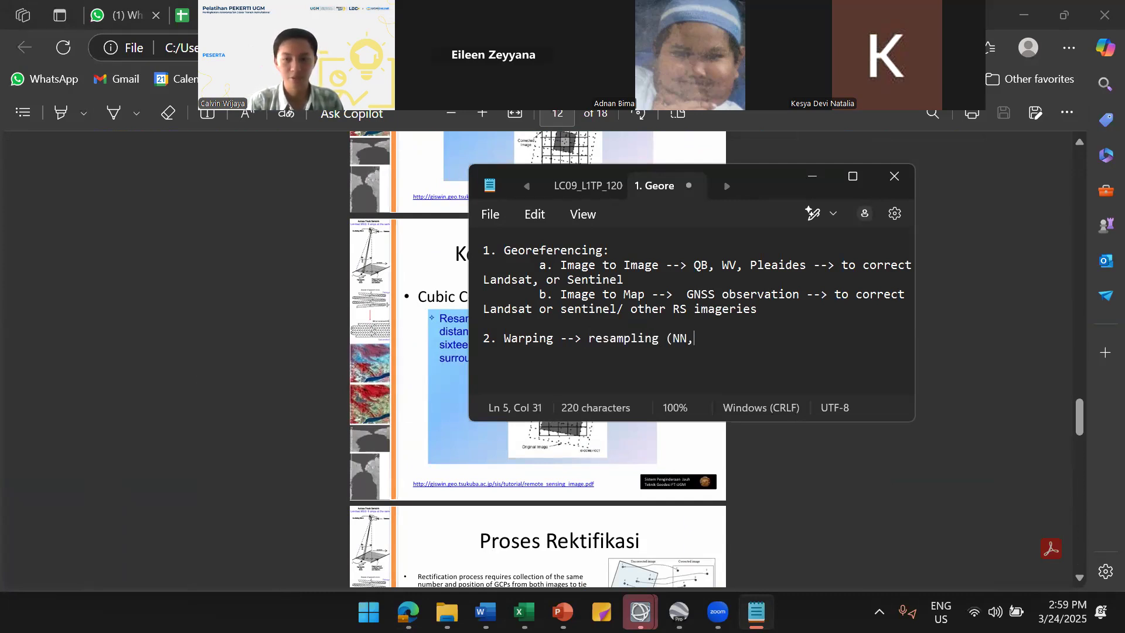
pyautogui.write('Biline')
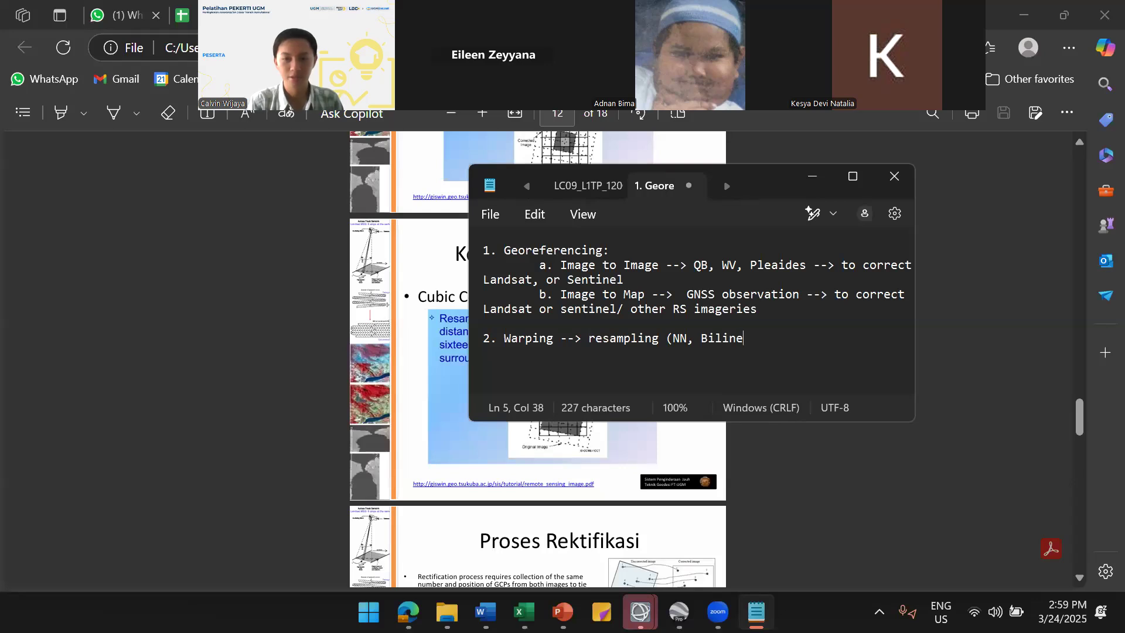
pyautogui.write('ar, Bicubic)')
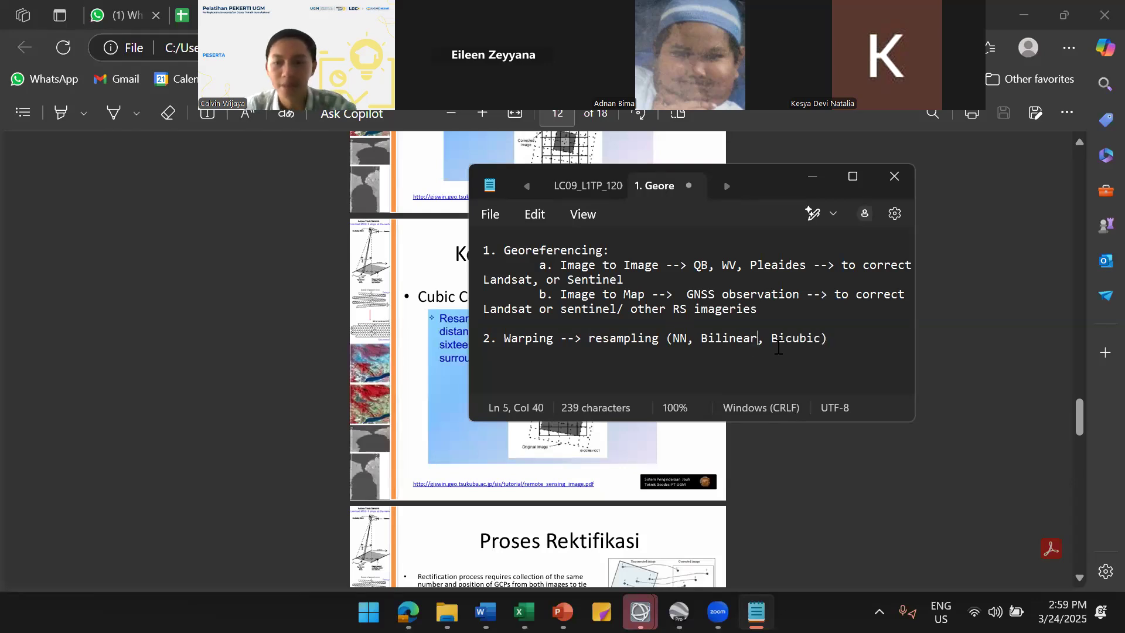
# Highlight the warping line and the georeferencing notes above it for review, and clear the selection
pyautogui.moveTo(830, 339); pyautogui.dragTo(490, 340)
pyautogui.click(1098, 337)
pyautogui.click(756, 613)
pyautogui.moveTo(827, 340); pyautogui.dragTo(424, 229)
pyautogui.click(717, 352)
pyautogui.moveTo(873, 348); pyautogui.dragTo(416, 251)
pyautogui.click(670, 327)
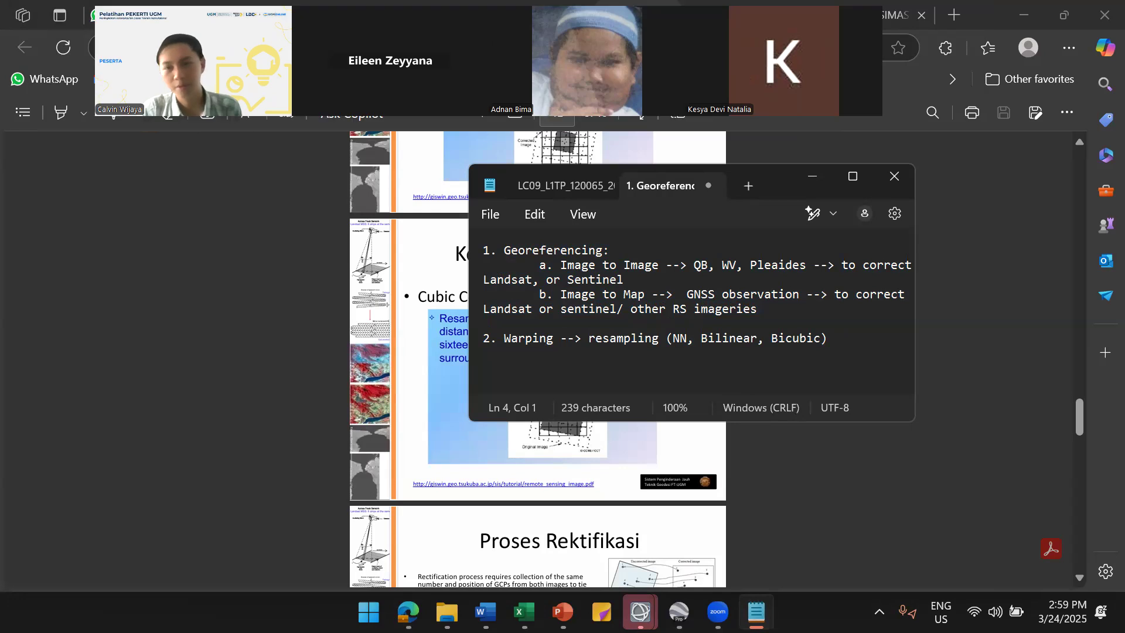
# Minimize Edge and Notepad, switch to File Explorer, and open the Downloads folder
pyautogui.click(1064, 15)
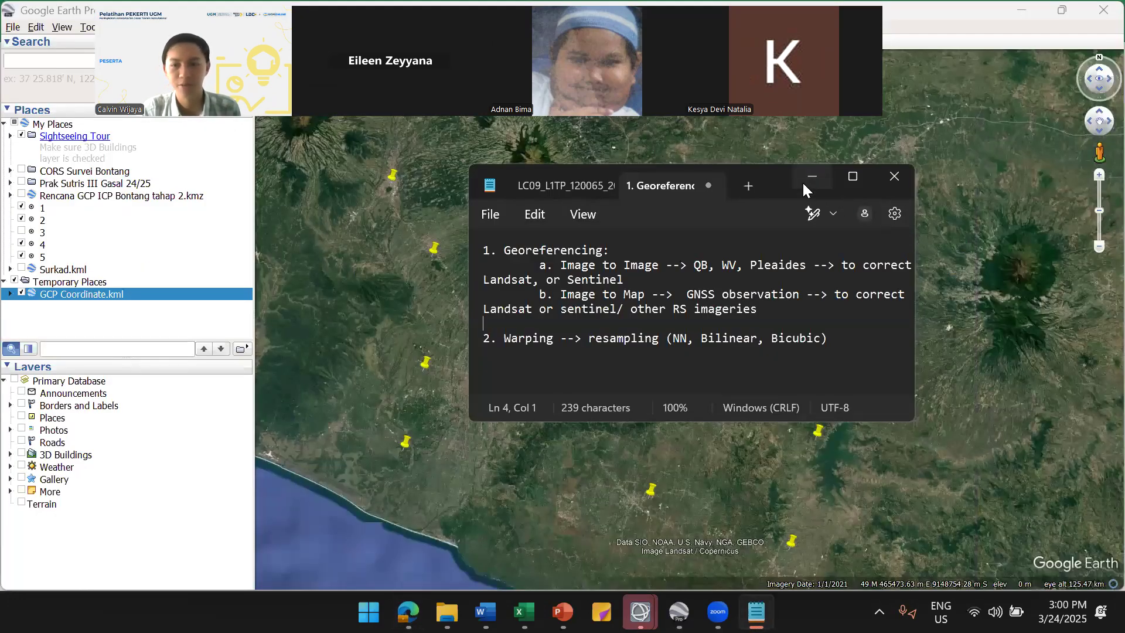
pyautogui.click(812, 177)
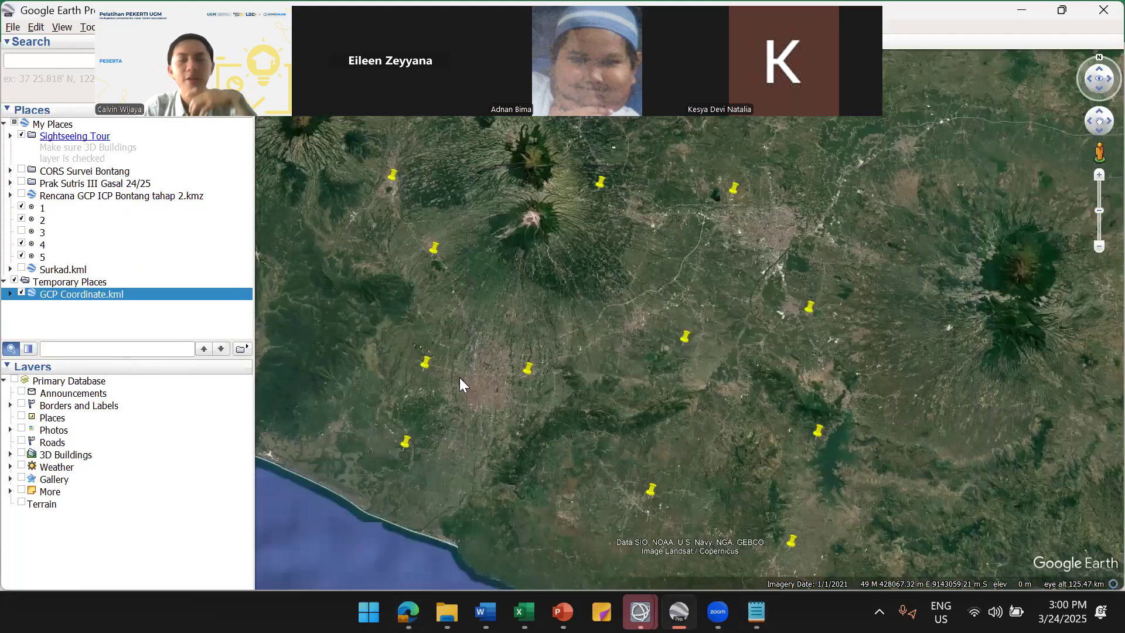
pyautogui.hotkey('alt', 'Tab')
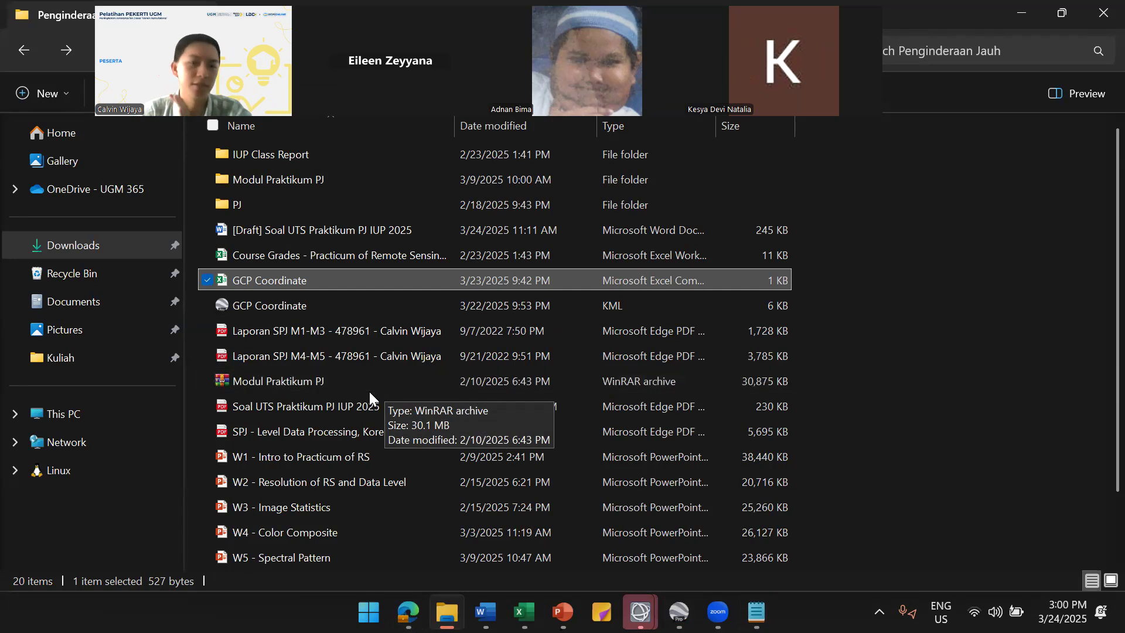
pyautogui.click(103, 253)
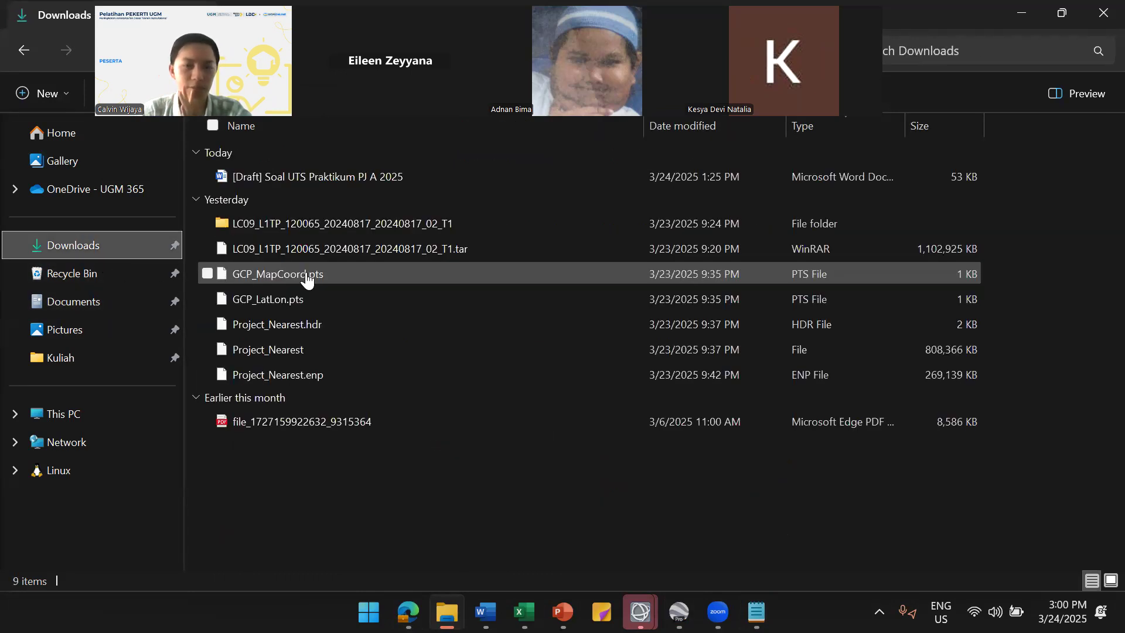
# Open the extracted LC09_L1TP_120065_20240817_20240817_02_T1 folder and examine its Landsat band and metadata files
pyautogui.click(392, 252)
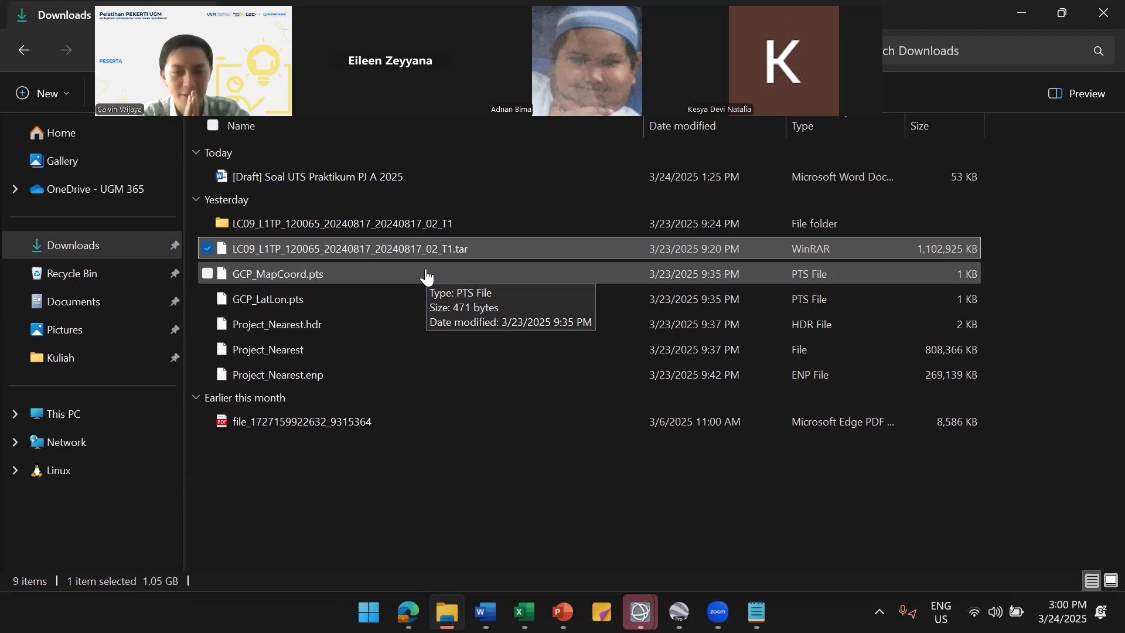
pyautogui.rightClick(462, 254)
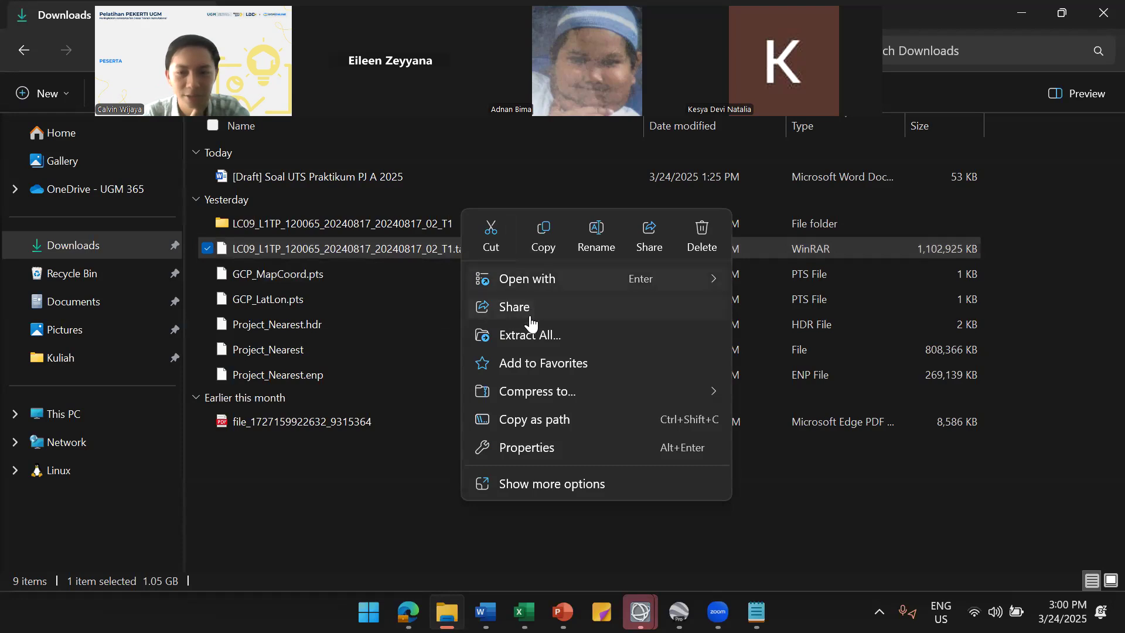
pyautogui.click(338, 225)
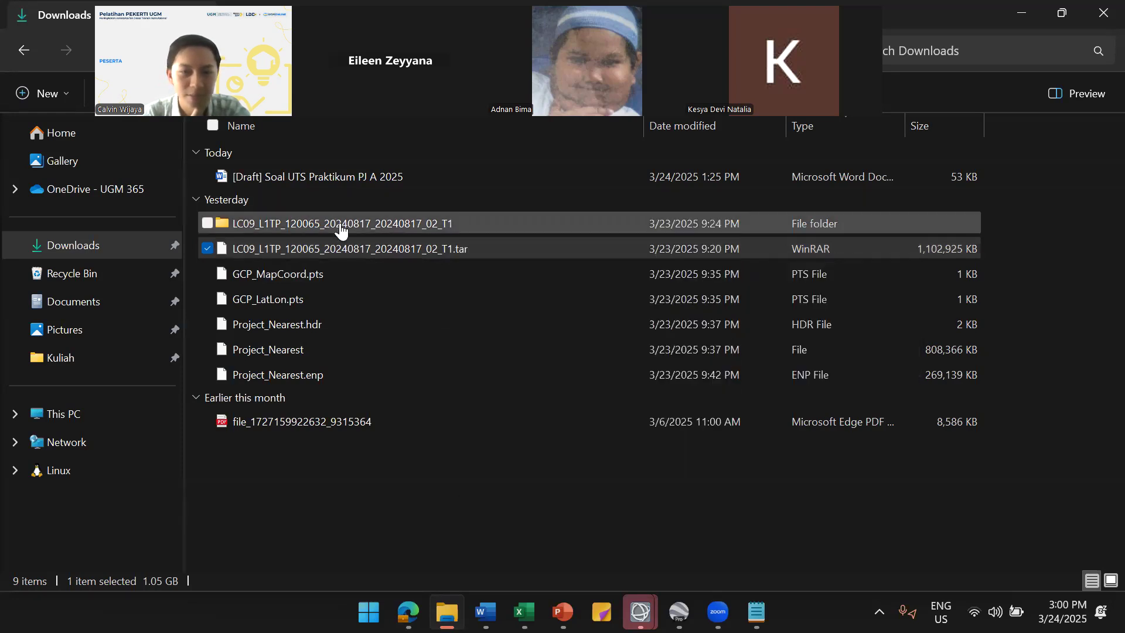
pyautogui.doubleClick(339, 225)
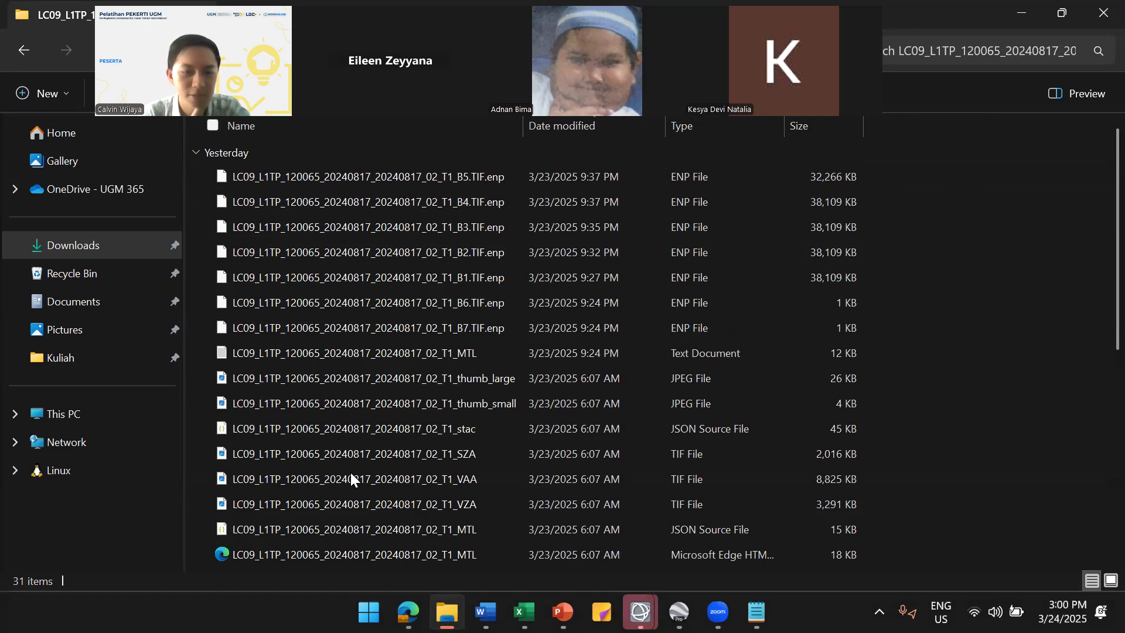
pyautogui.click(292, 358)
pyautogui.scroll(-5, 285, 445)
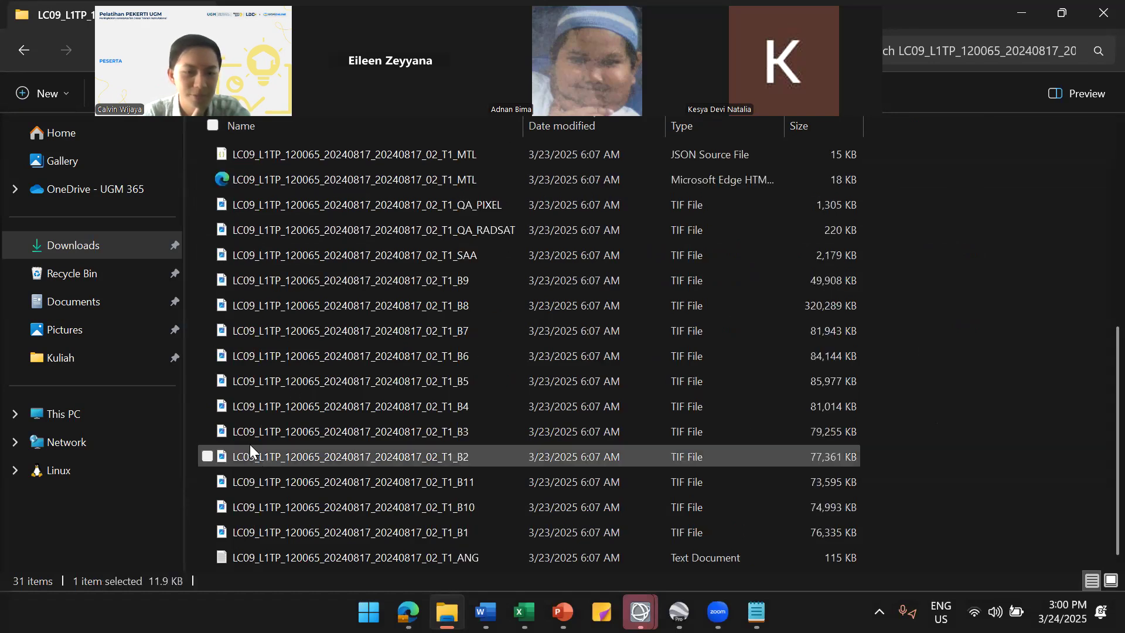
pyautogui.scroll(5, 265, 428)
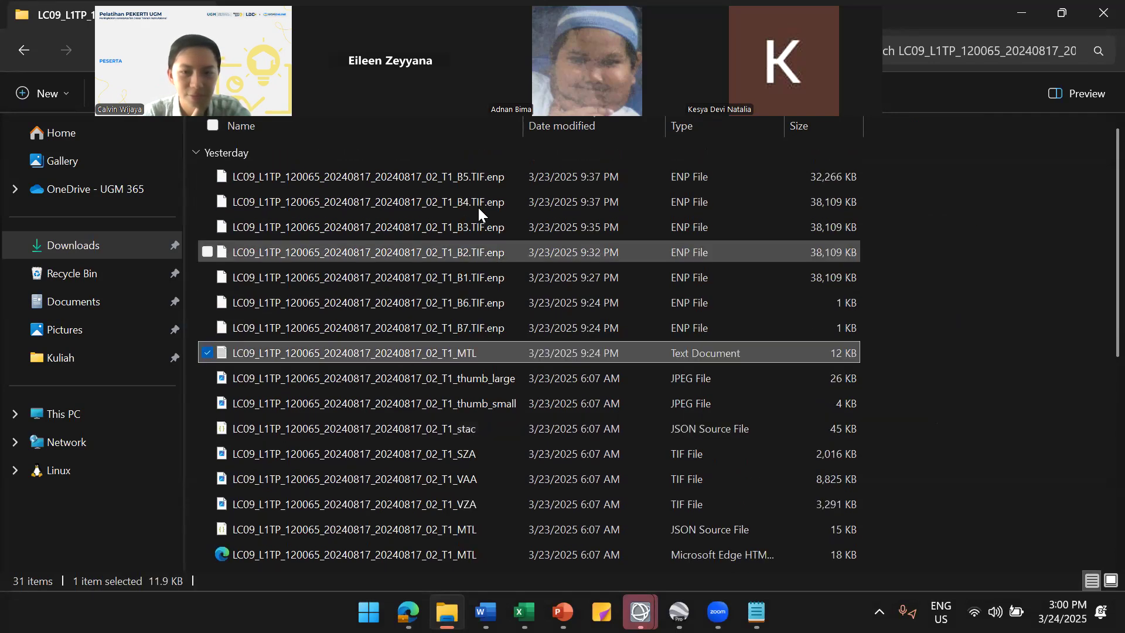
# Sort the folder's files by type, select the B1 to B7 .TIF.enp files, and return to Downloads
pyautogui.click(483, 178)
pyautogui.click(692, 135)
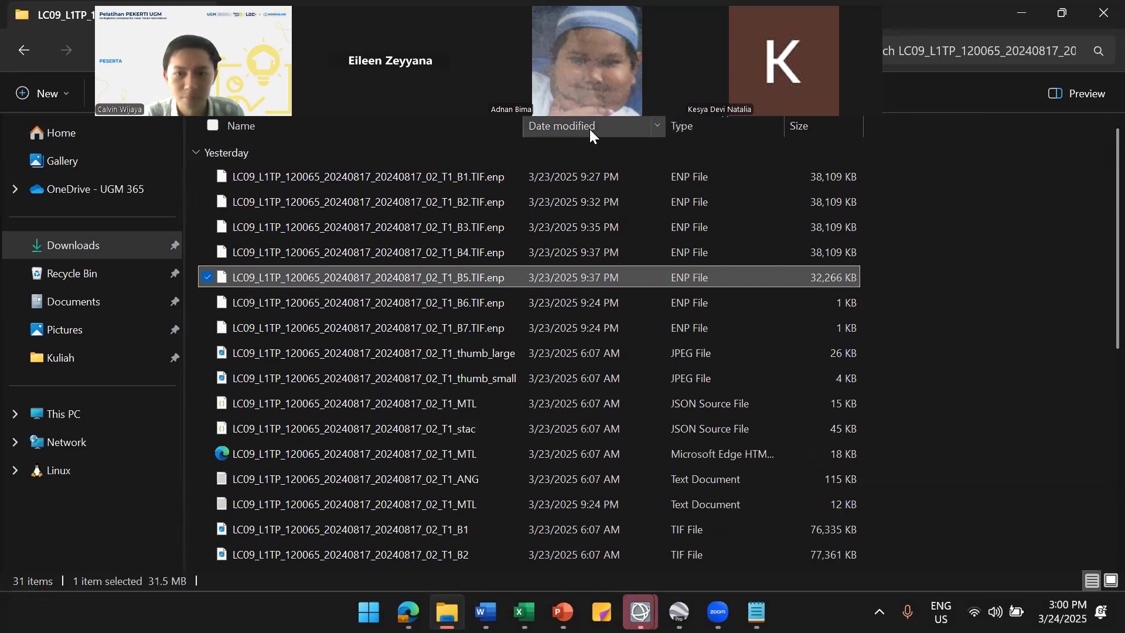
pyautogui.click(600, 176)
pyautogui.keyDown('shift'); pyautogui.click(633, 321); pyautogui.keyUp('shift')
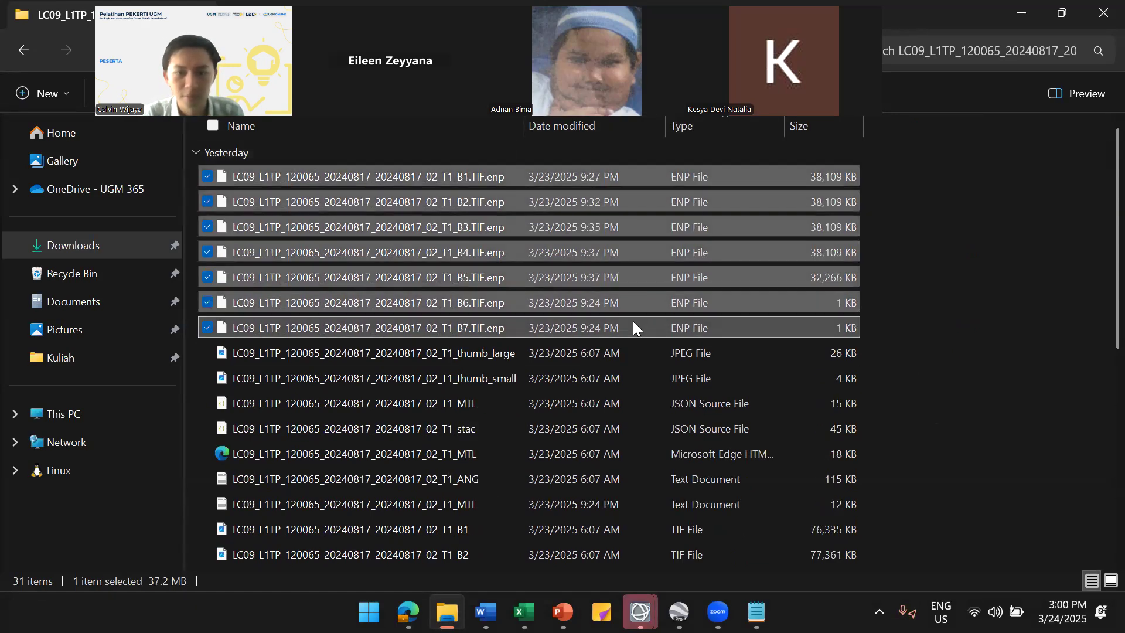
pyautogui.click(23, 50)
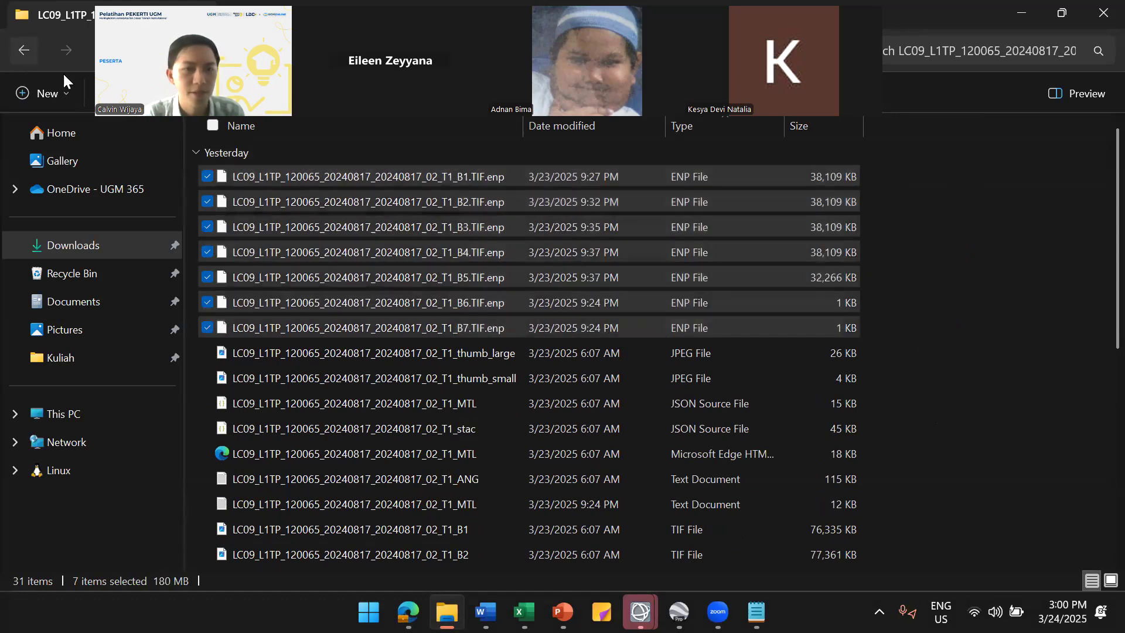
# Permanently delete the extracted LC09_L1TP_120065_20240817_20240817_02_T1 folder from Downloads
pyautogui.click(456, 247)
pyautogui.click(450, 228)
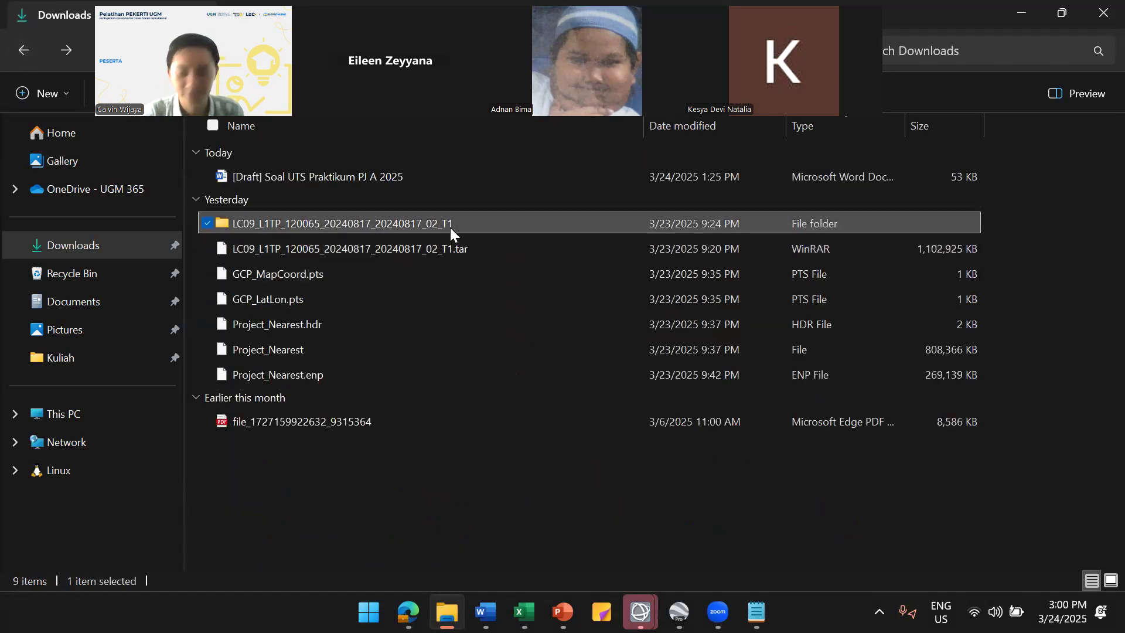
pyautogui.hotkey('shift', 'Delete')
pyautogui.press('Return')
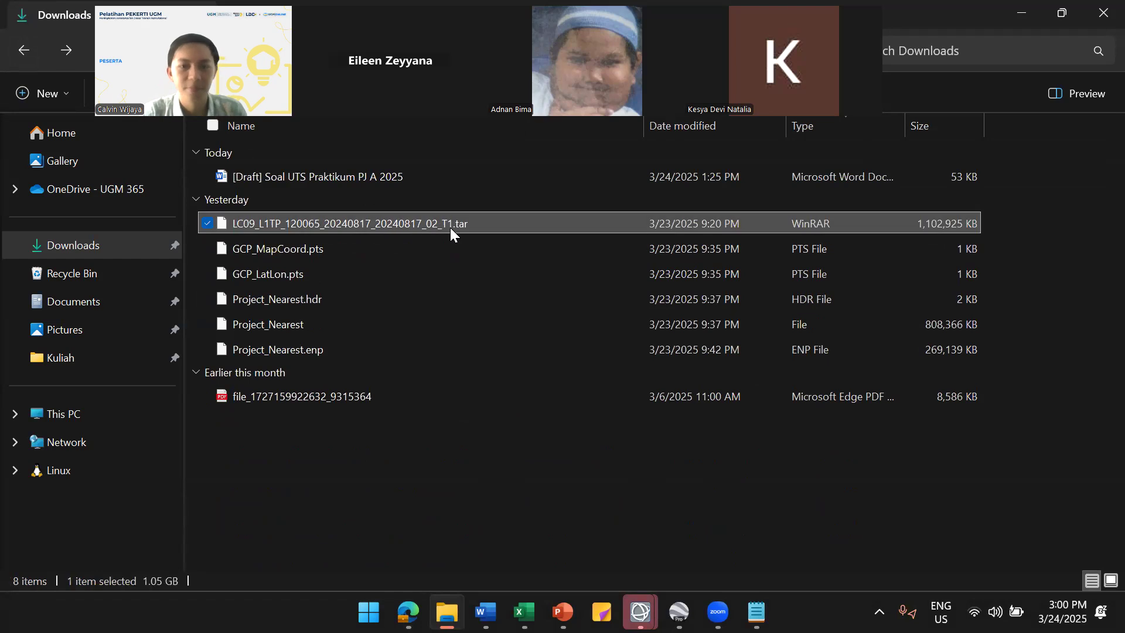
# Extract the LC09_L1TP_120065_20240817_20240817_02_T1.tar archive to its own folder in Downloads and open the extracted folder
pyautogui.rightClick(450, 228)
pyautogui.click(519, 336)
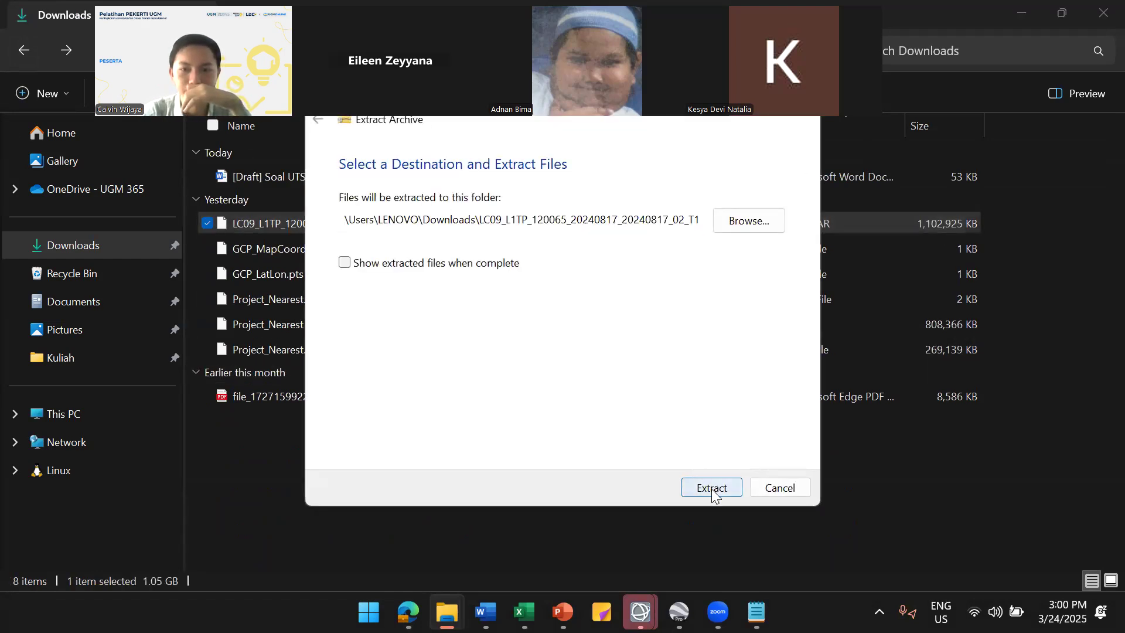
pyautogui.click(712, 490)
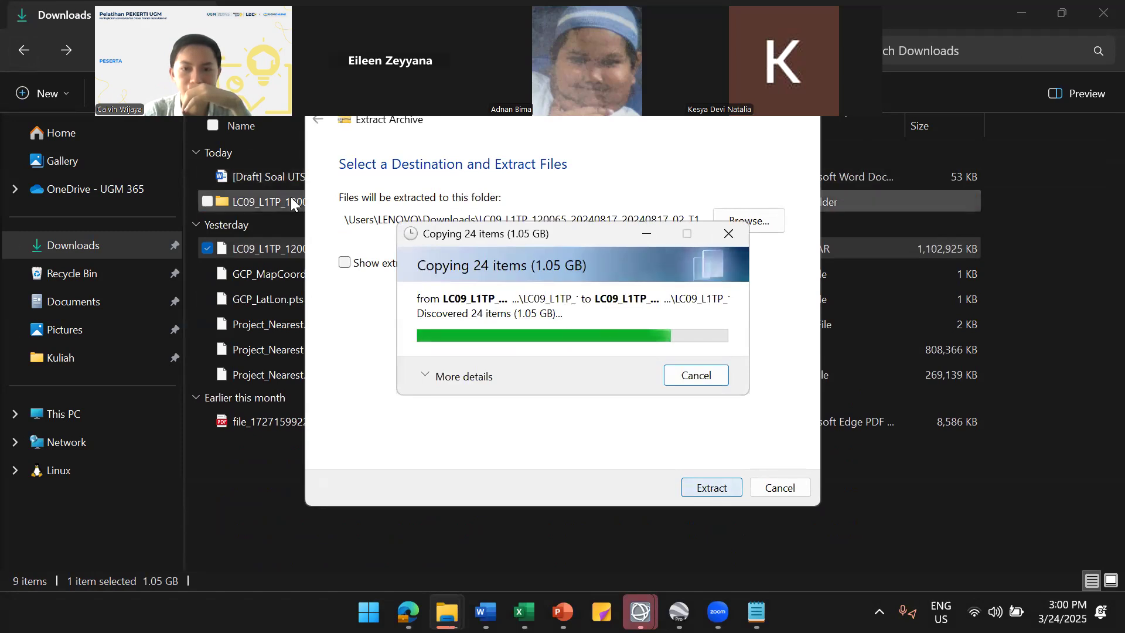
pyautogui.click(291, 197)
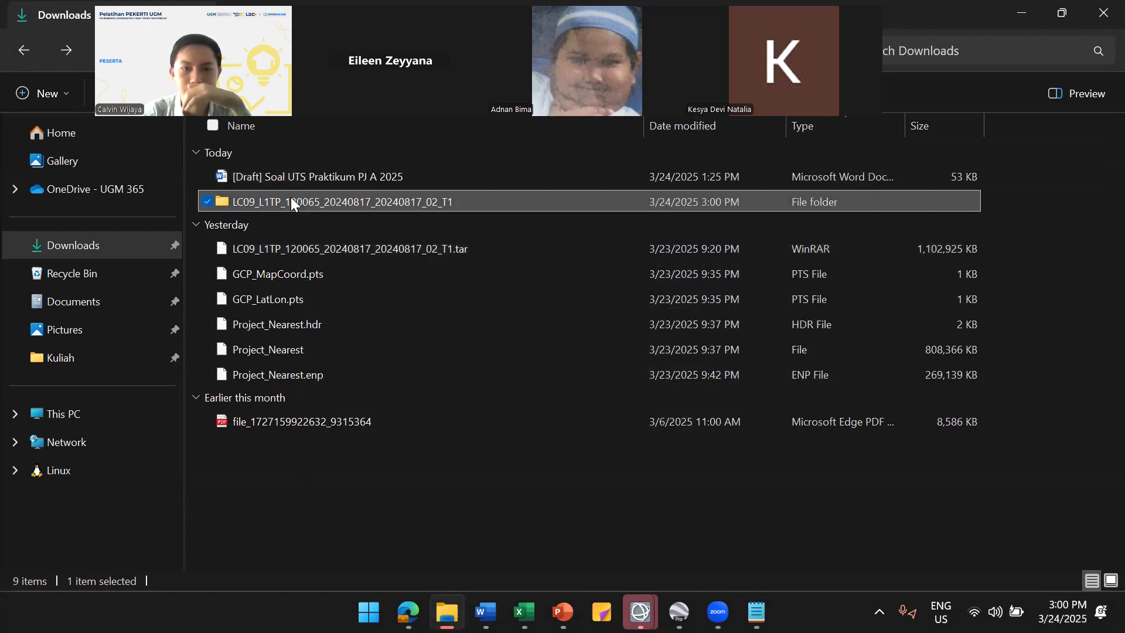
pyautogui.doubleClick(290, 197)
pyautogui.scroll(-3, 384, 342)
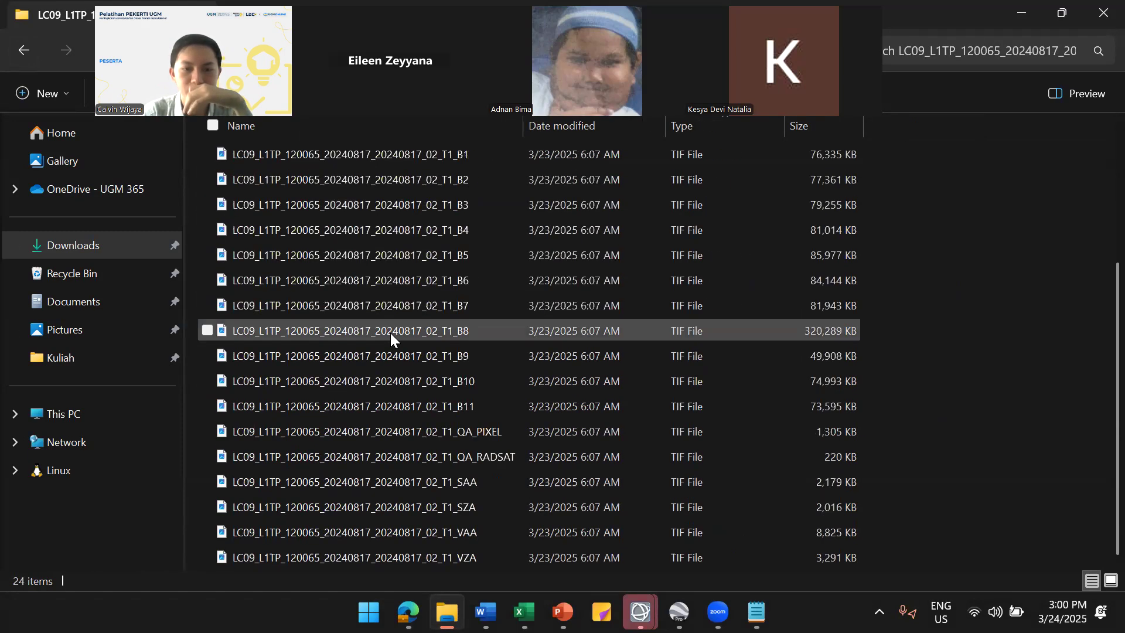
pyautogui.scroll(3, 390, 333)
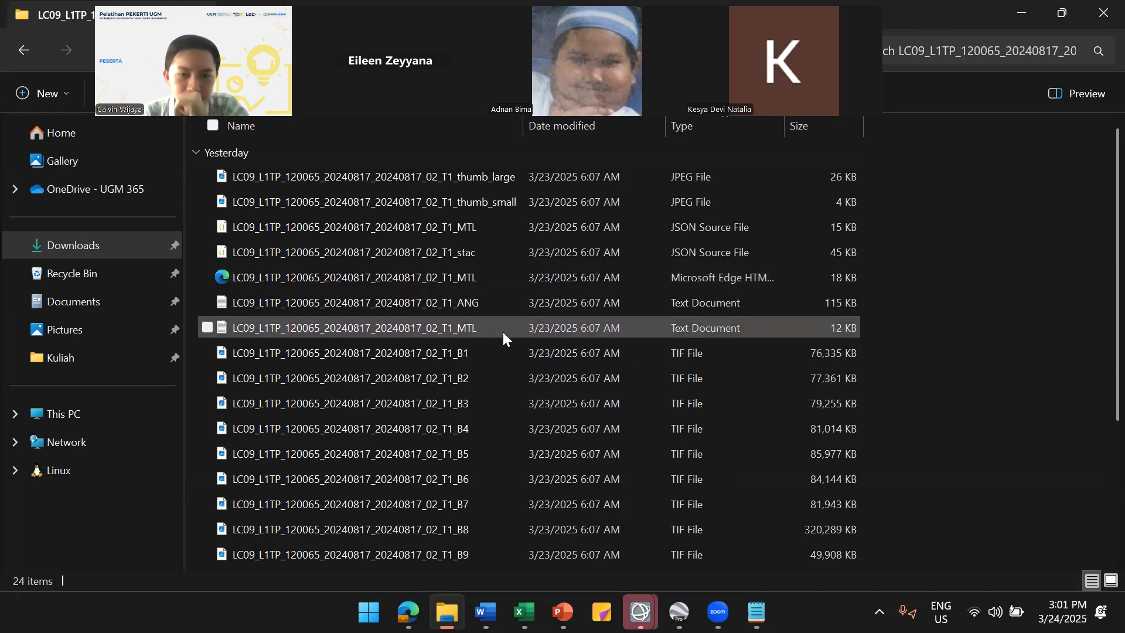
# Open the LC09_L1TP_120065_20240817_20240817_02_T1_MTL text document in Notepad, maximized and showing the start of the file
pyautogui.click(464, 332)
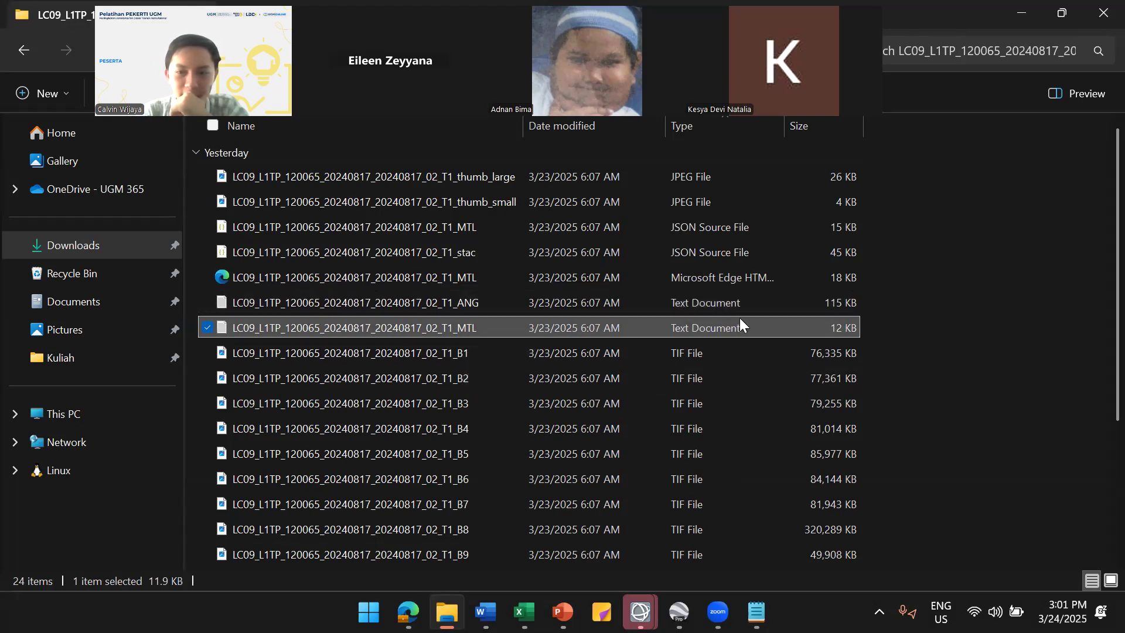
pyautogui.rightClick(467, 329)
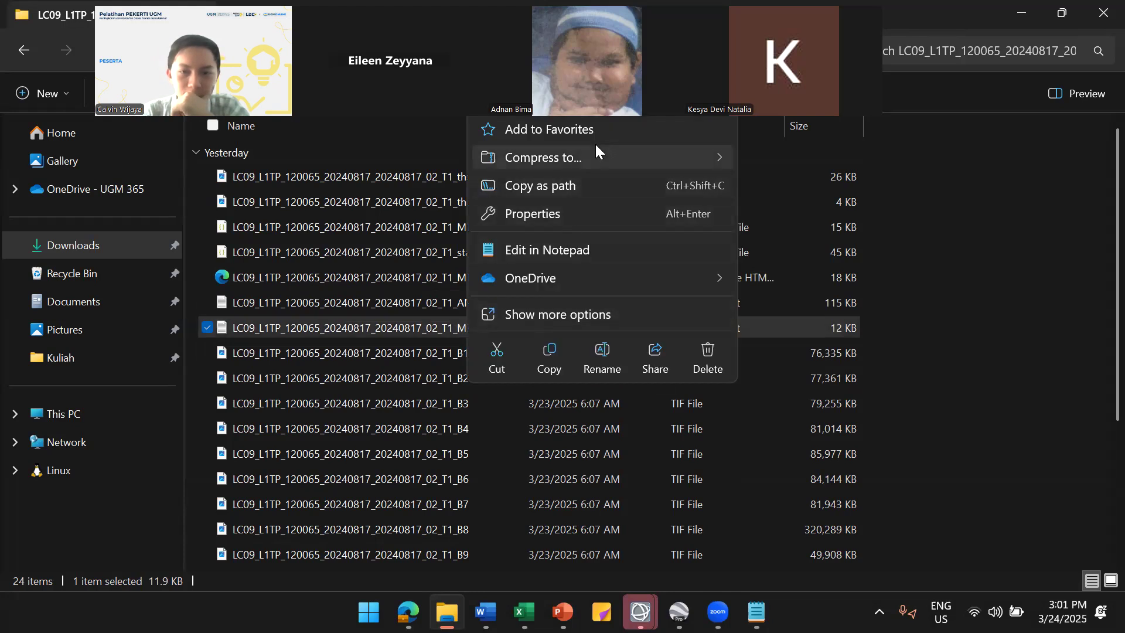
pyautogui.click(571, 246)
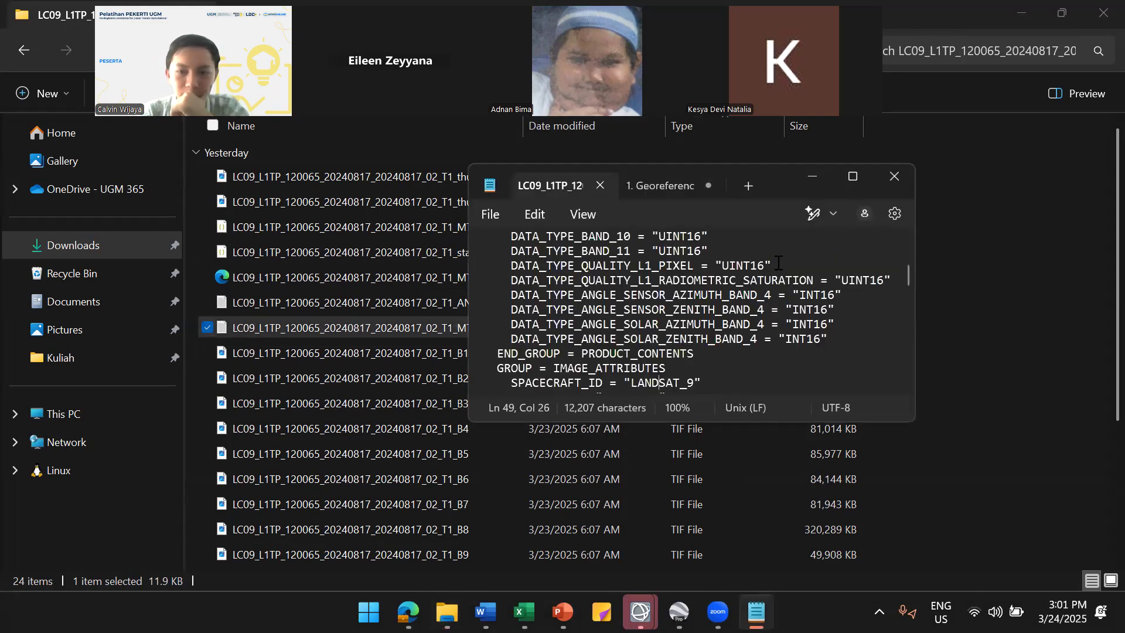
pyautogui.click(853, 176)
pyautogui.scroll(15, 525, 345)
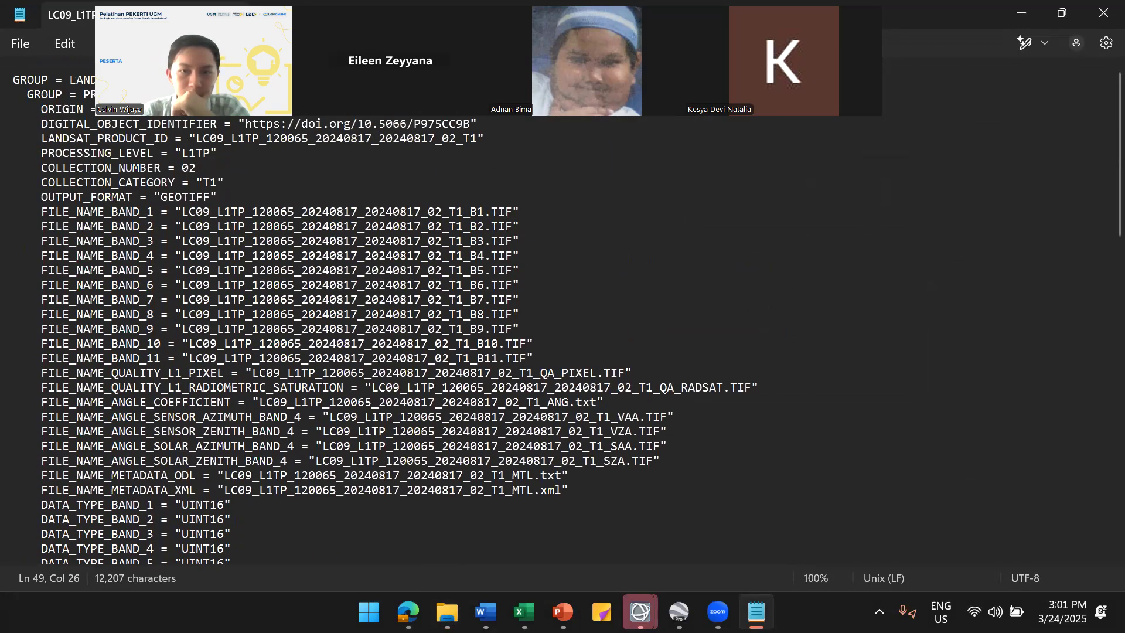
pyautogui.moveTo(352, 59); pyautogui.dragTo(465, 575)
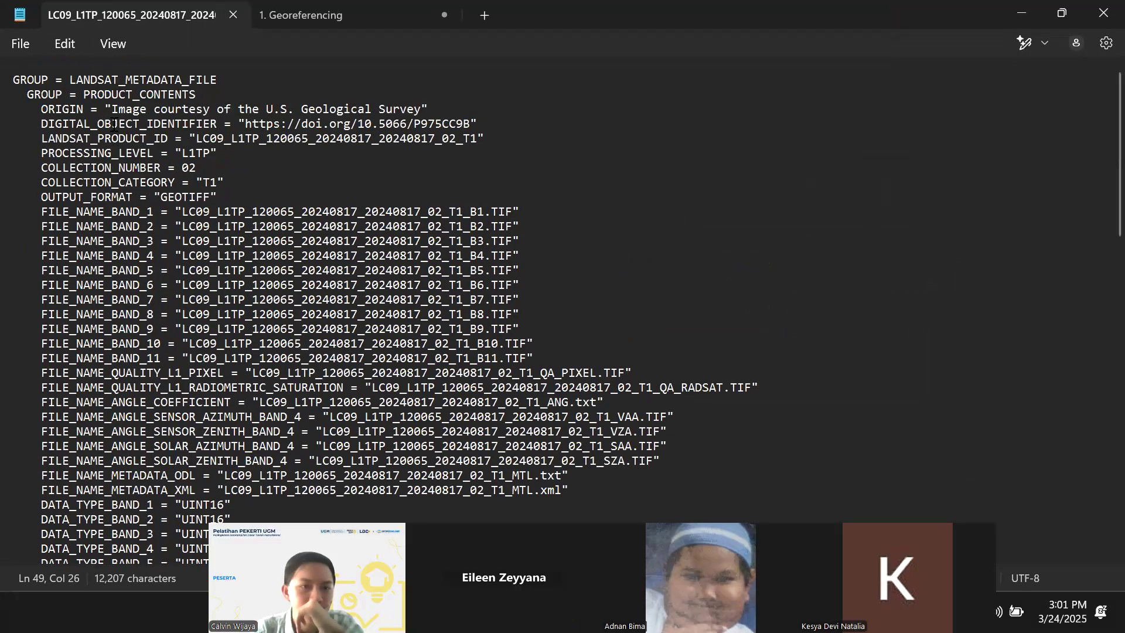
# Change the group name on the metadata file's first line to L1_METADATA_FILE
pyautogui.doubleClick(111, 80)
pyautogui.click(126, 124)
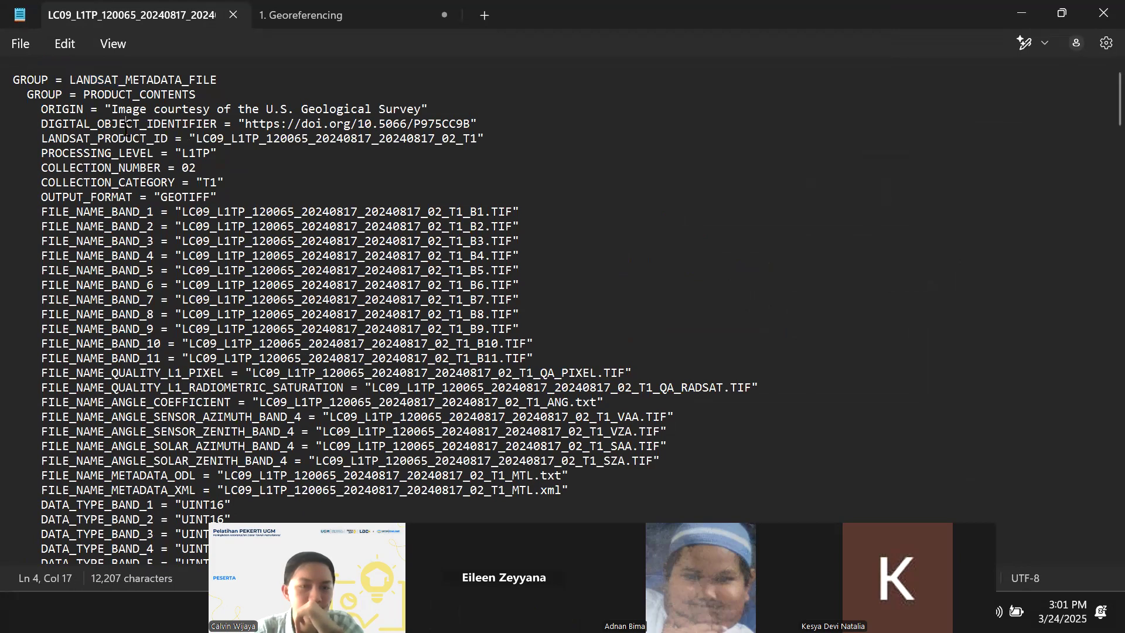
pyautogui.doubleClick(110, 79)
pyautogui.write('L12')
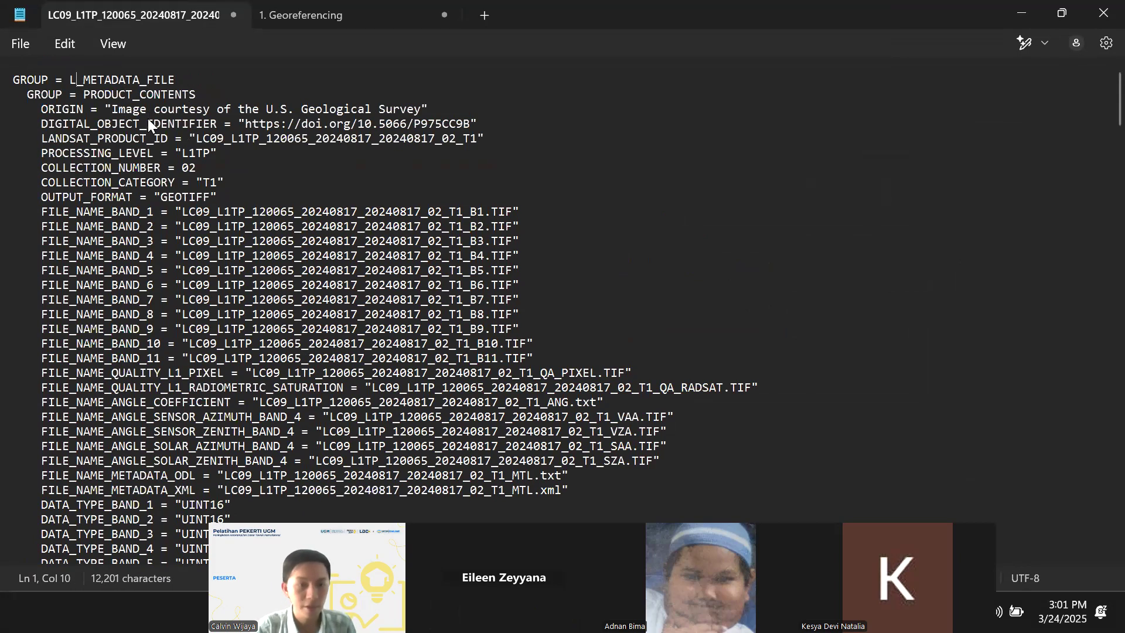
pyautogui.press('BackSpace')
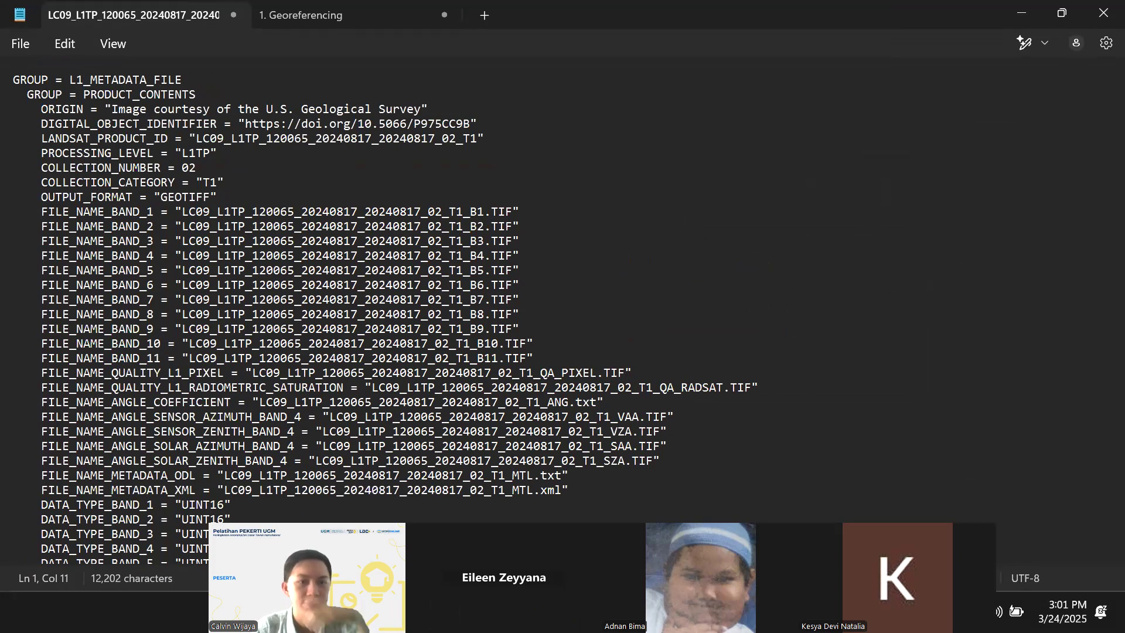
pyautogui.hotkey('ctrl', 'z')
pyautogui.hotkey('ctrl', 'z')
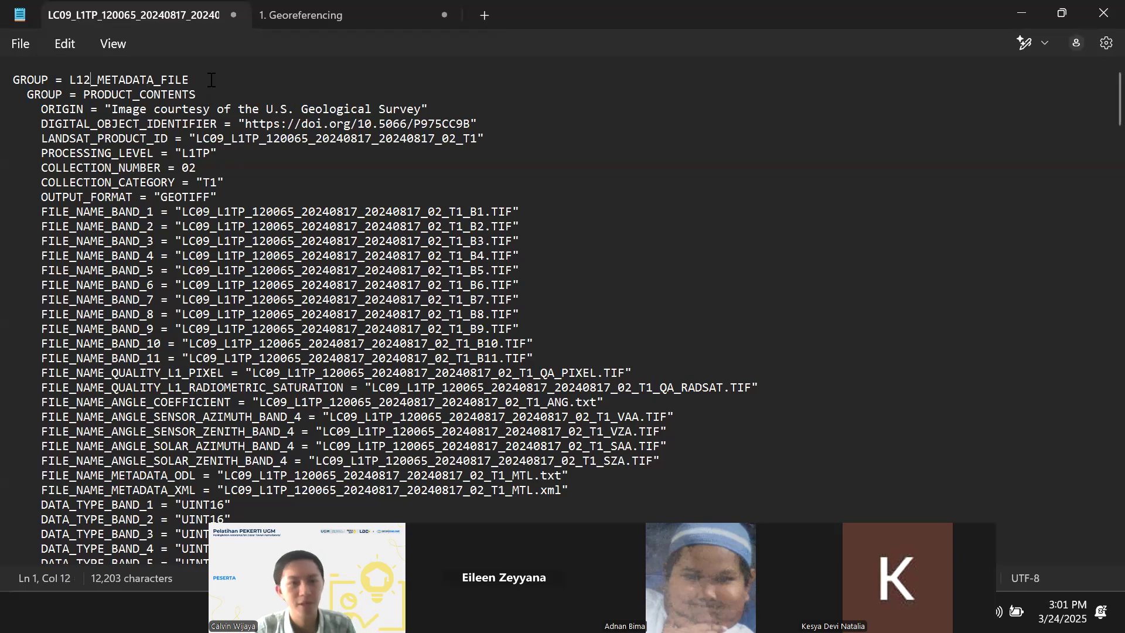
pyautogui.write('L1')
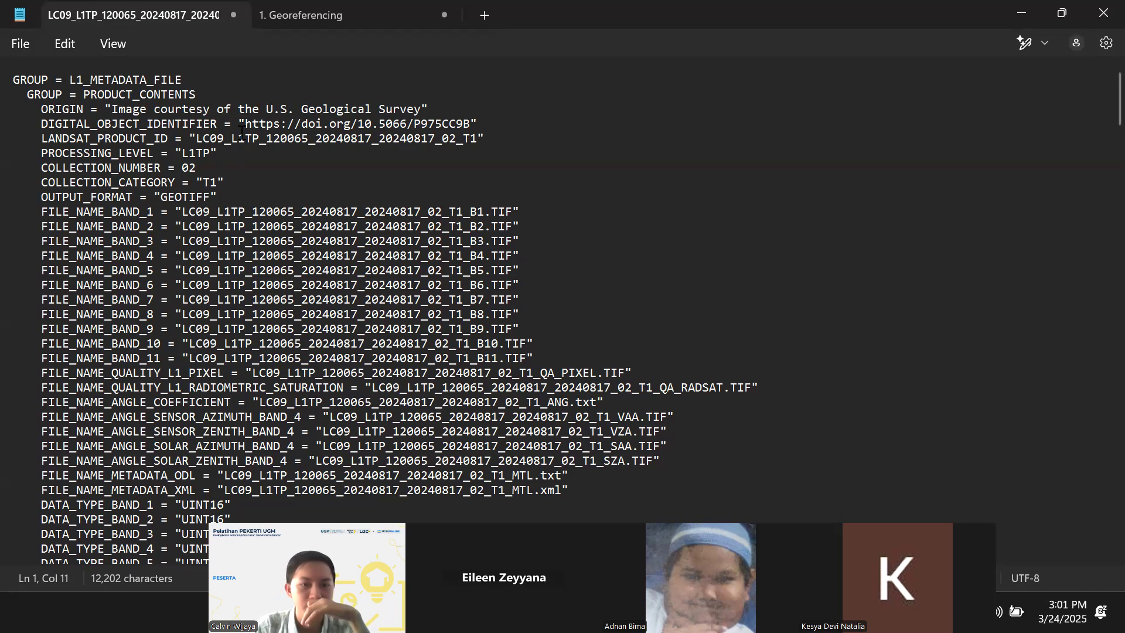
# Change the SPACECRAFT_ID value in the IMAGE_ATTRIBUTES group to "LANDSAT_8"
pyautogui.scroll(-12, 241, 133)
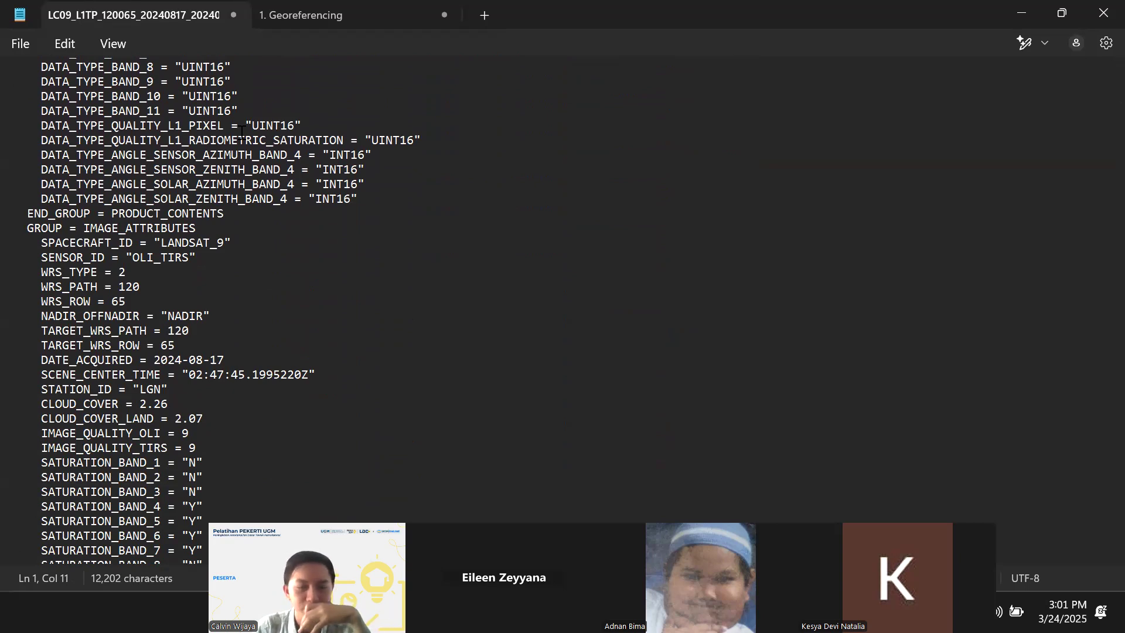
pyautogui.moveTo(216, 242); pyautogui.dragTo(221, 242)
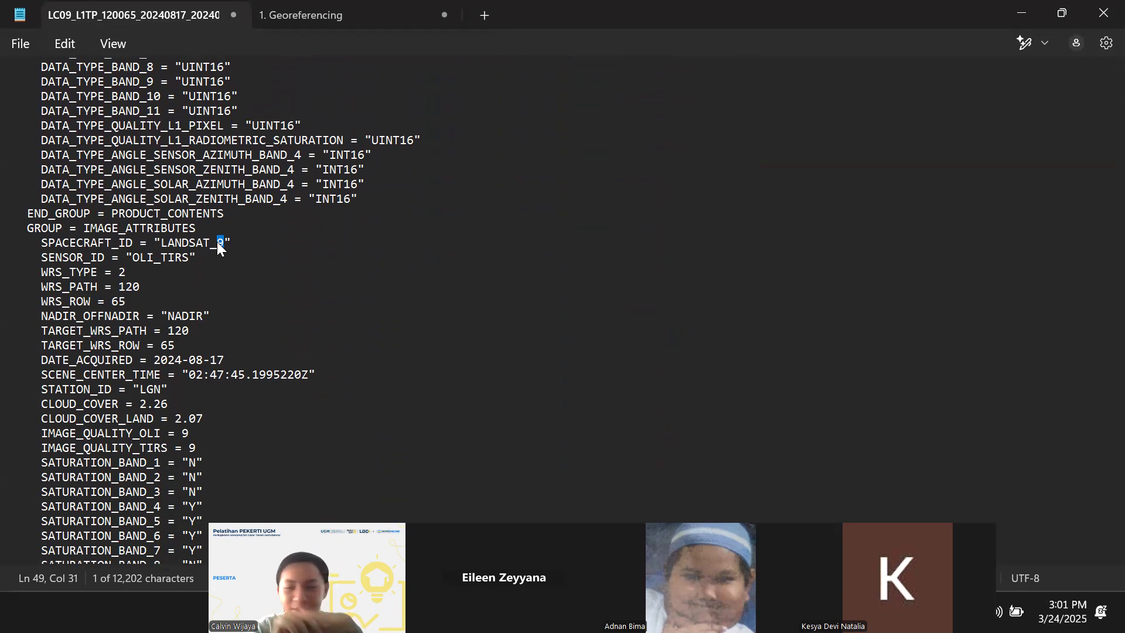
pyautogui.press('Down')
pyautogui.press('Down')
pyautogui.press('Down')
pyautogui.press('Down')
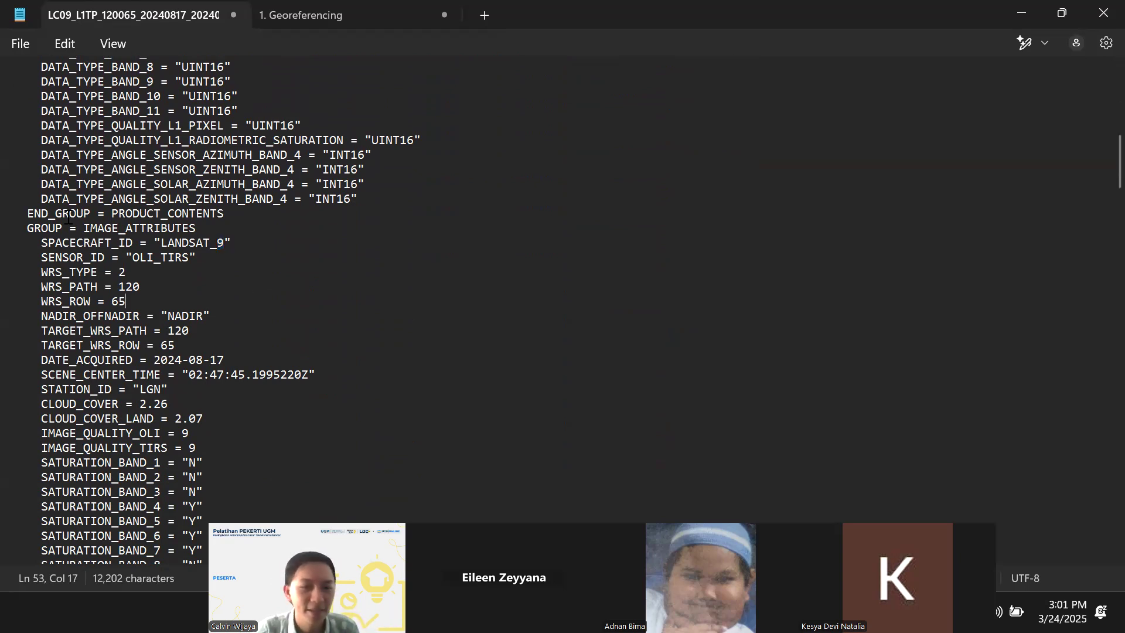
pyautogui.moveTo(38, 246); pyautogui.dragTo(248, 241)
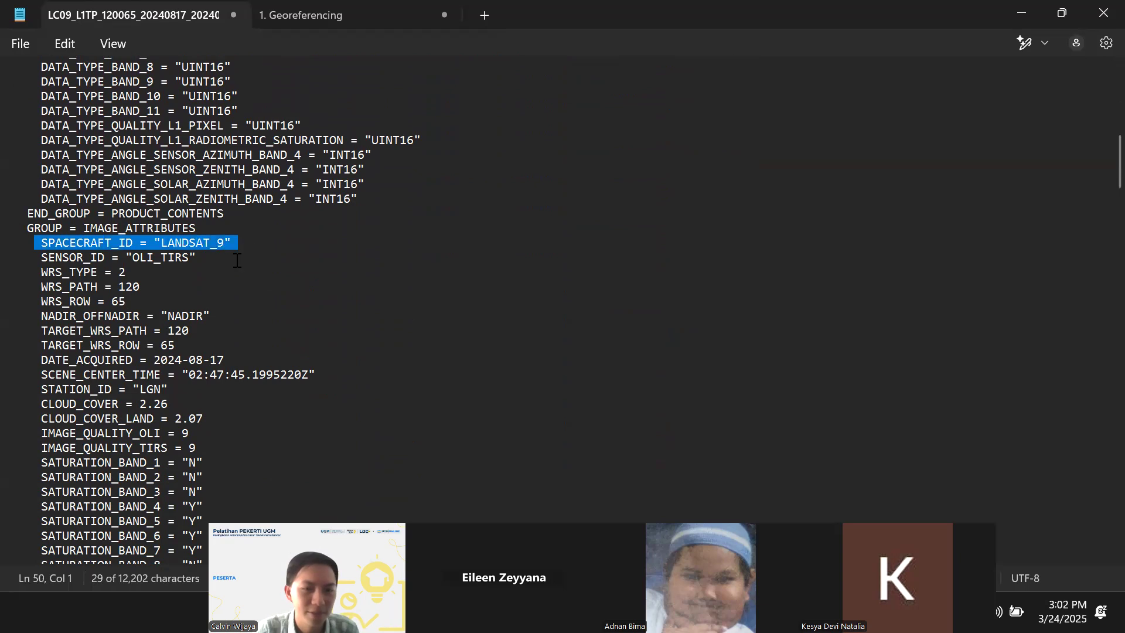
pyautogui.click(237, 260)
pyautogui.click(221, 242)
pyautogui.press('Delete')
pyautogui.write('8')
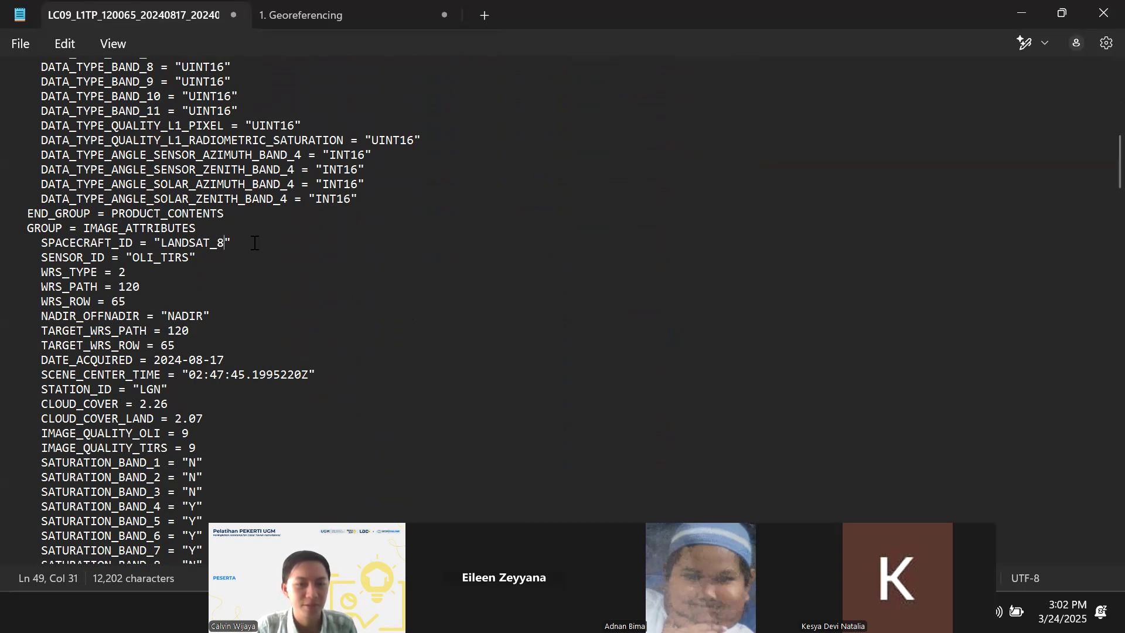
# Recheck the edited group name and spacecraft ID, then save and close the MTL file and return to File Explorer
pyautogui.scroll(12, 254, 243)
pyautogui.moveTo(69, 80); pyautogui.dragTo(84, 81)
pyautogui.scroll(-9, 182, 217)
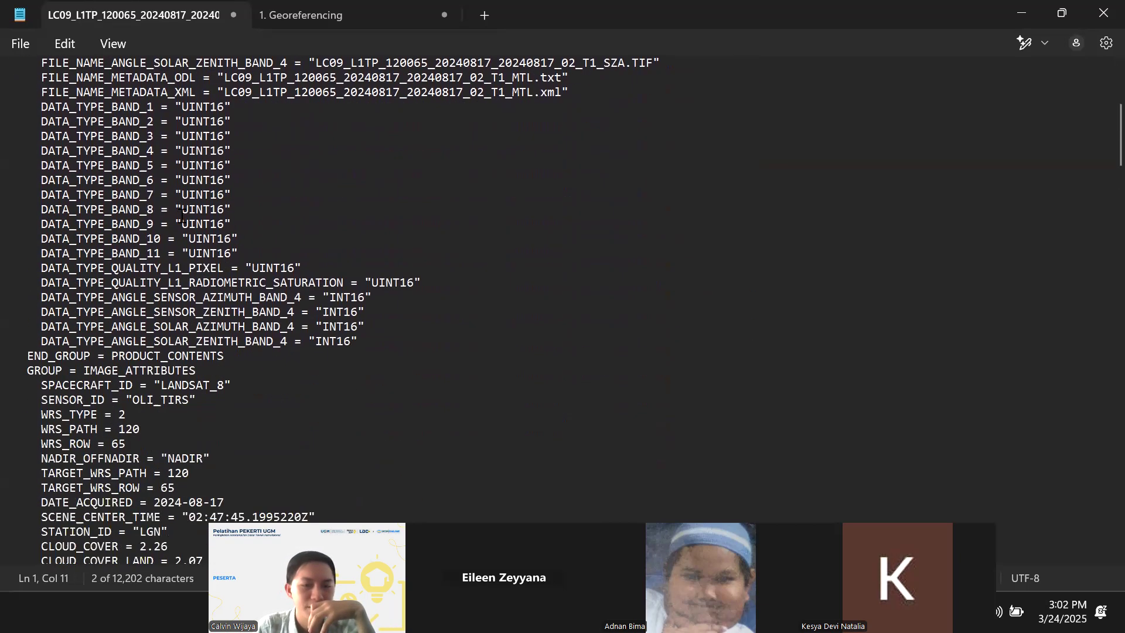
pyautogui.scroll(-2, 181, 217)
pyautogui.click(224, 287)
pyautogui.moveTo(224, 287); pyautogui.dragTo(217, 289)
pyautogui.click(248, 313)
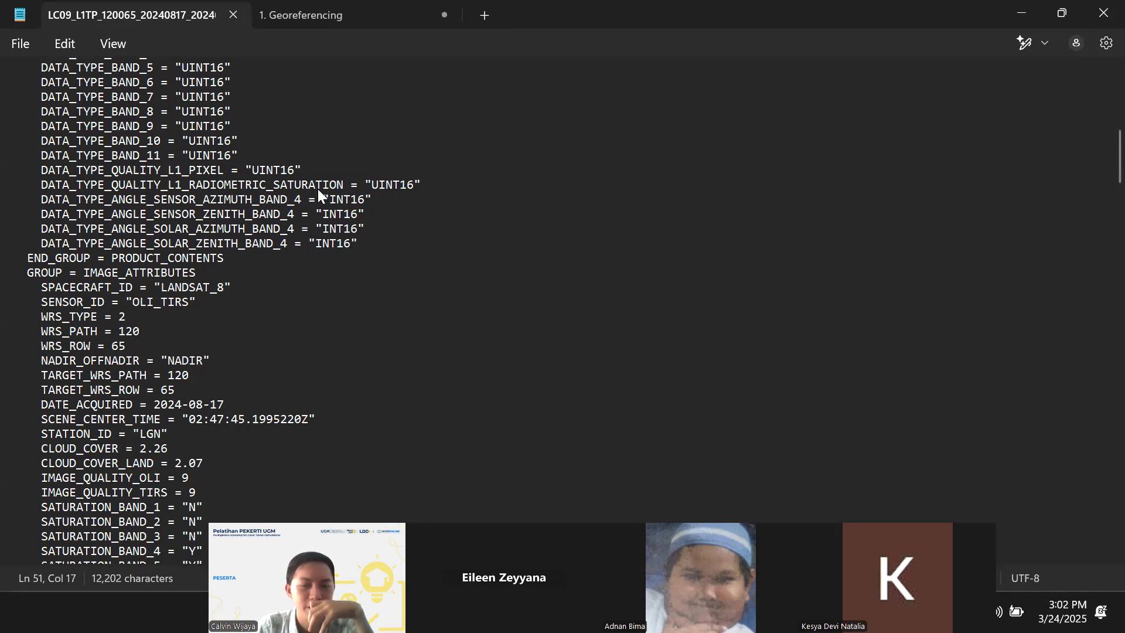
pyautogui.click(234, 15)
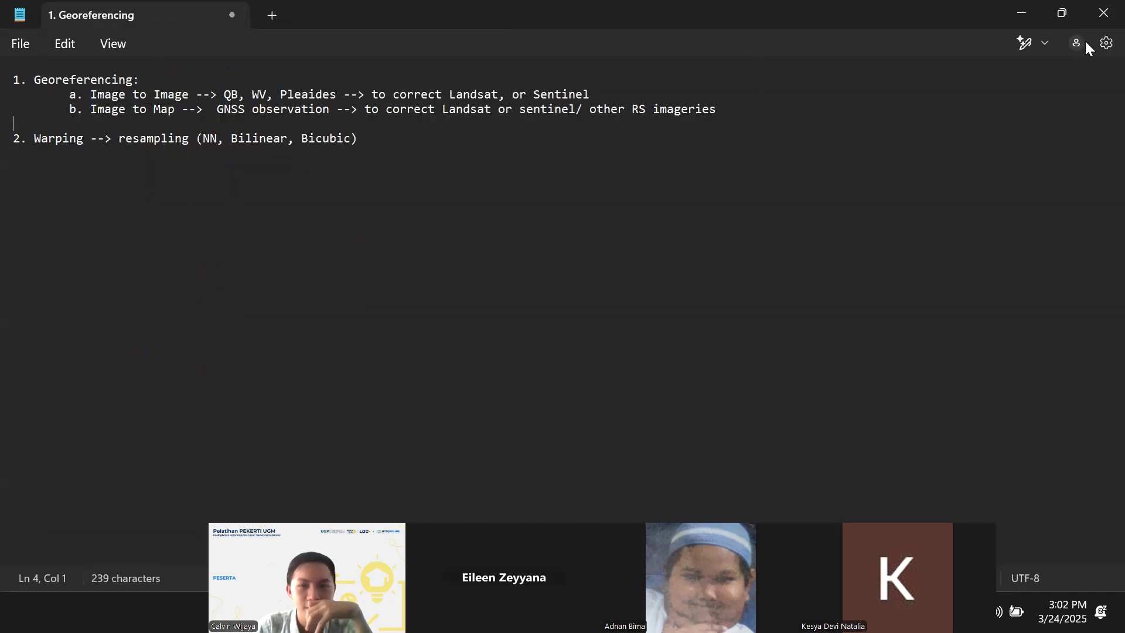
pyautogui.click(1021, 12)
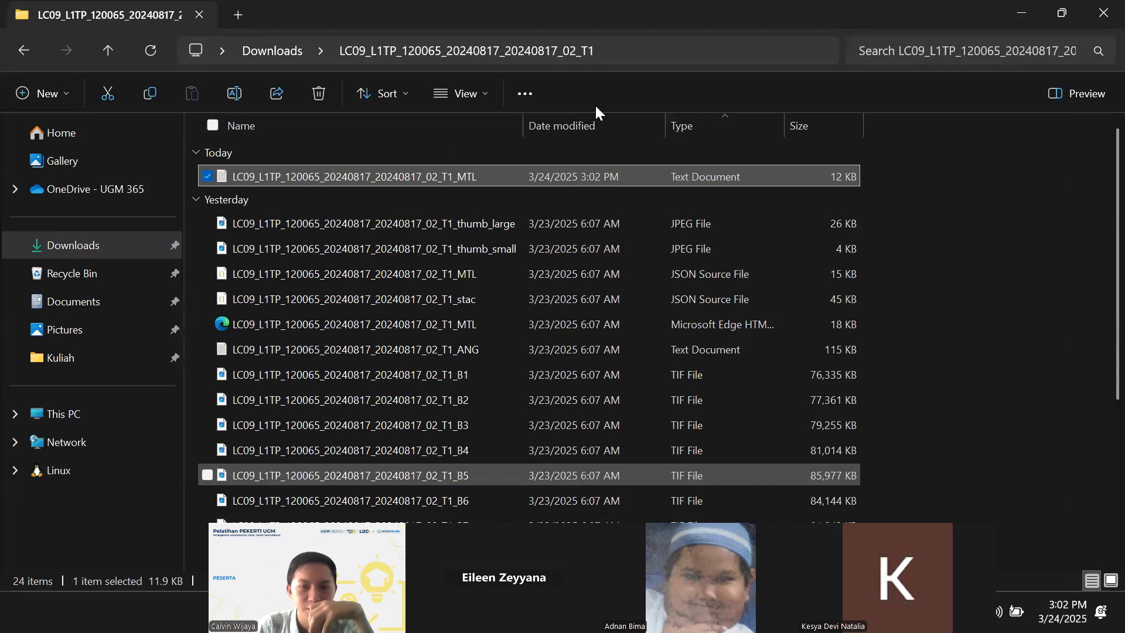
# Load the edited MTL file into ENVI and display most of the Landsat scene in the view
pyautogui.moveTo(543, 603); pyautogui.dragTo(595, 104)
pyautogui.moveTo(453, 173); pyautogui.dragTo(613, 355)
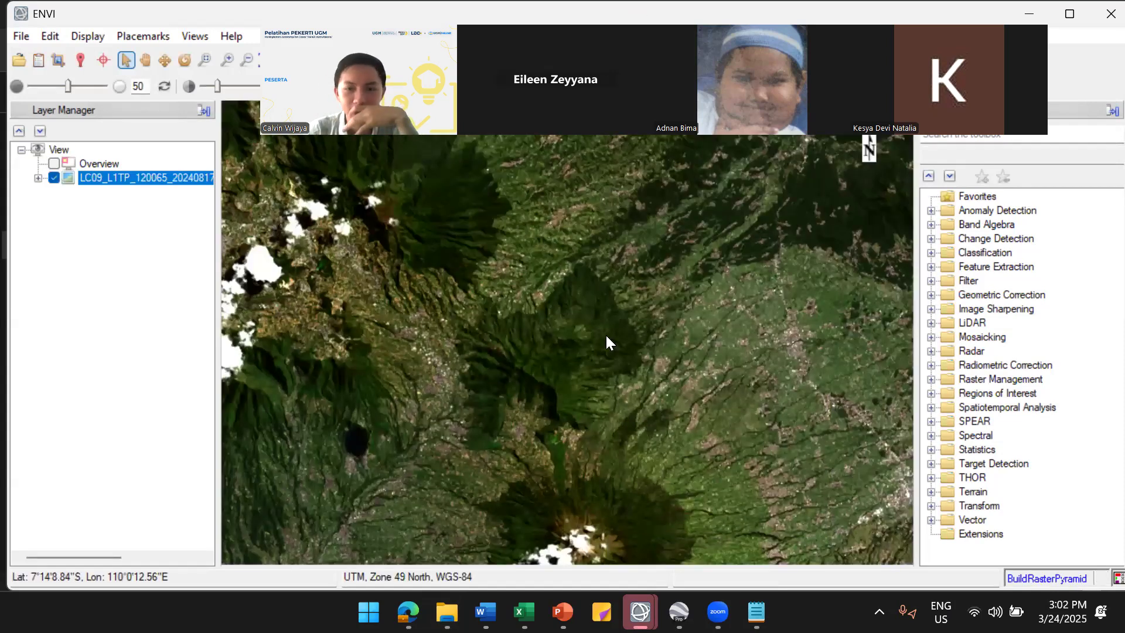
pyautogui.scroll(-4, 606, 333)
pyautogui.scroll(-5, 607, 337)
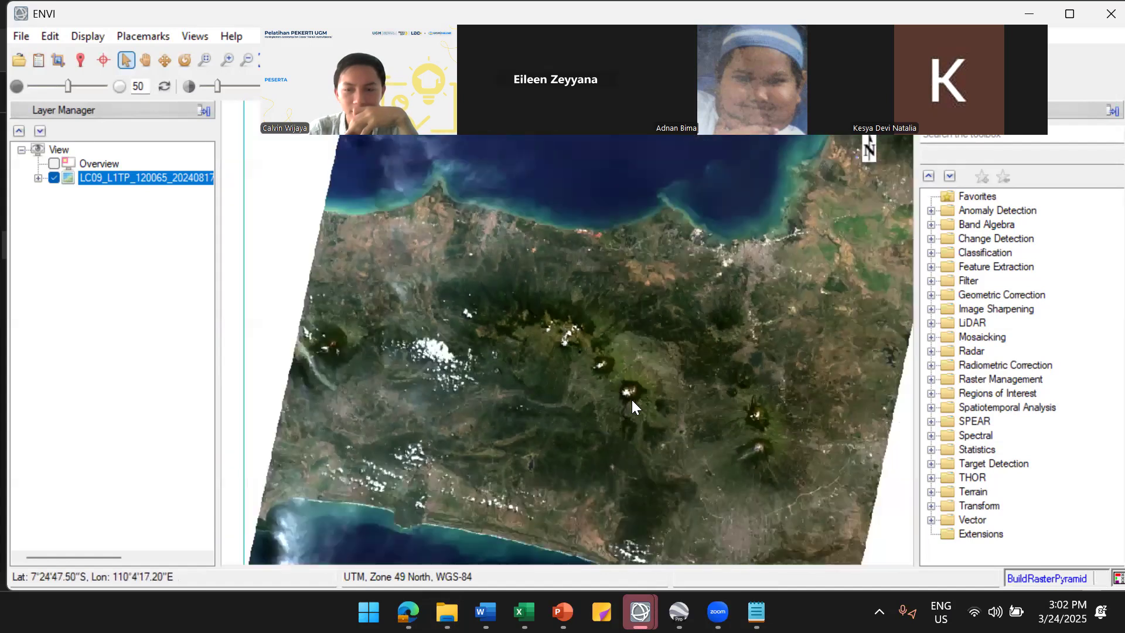
pyautogui.moveTo(677, 335); pyautogui.dragTo(613, 431)
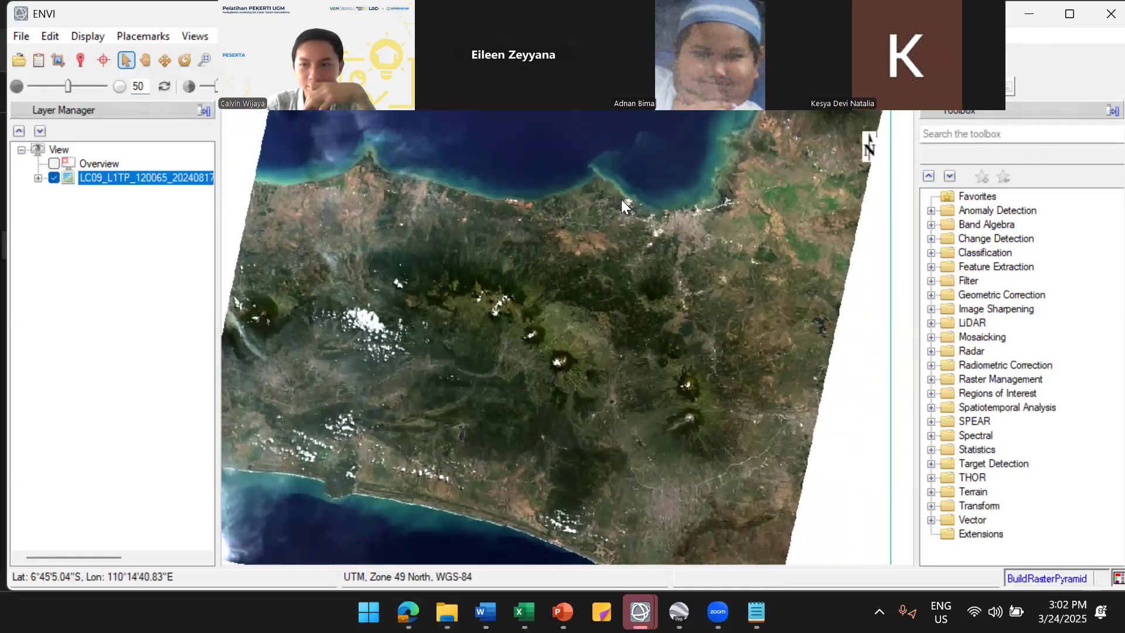
# Try to find the correction tools by searching the toolbox for "geometric corre"
pyautogui.click(972, 136)
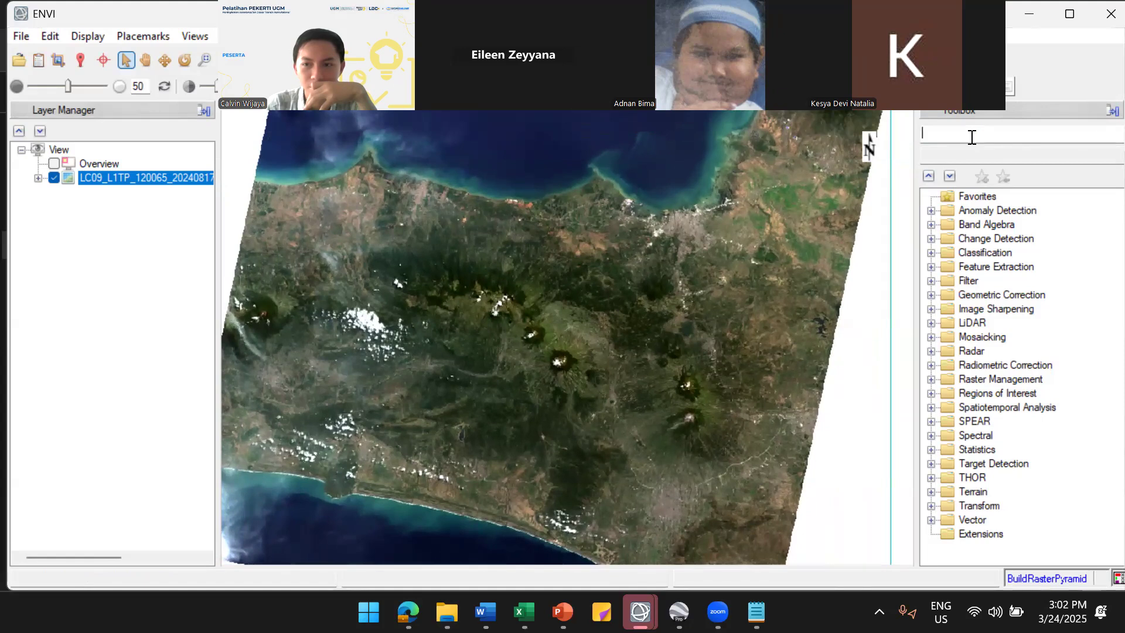
pyautogui.write('geometric corre')
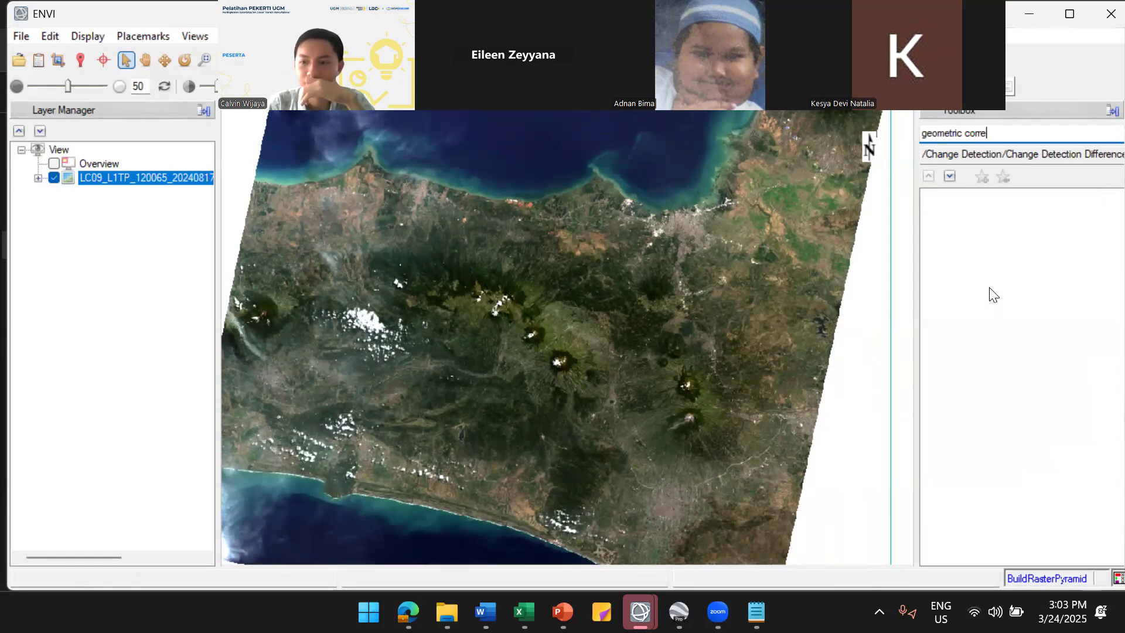
pyautogui.press('BackSpace')
pyautogui.press('BackSpace')
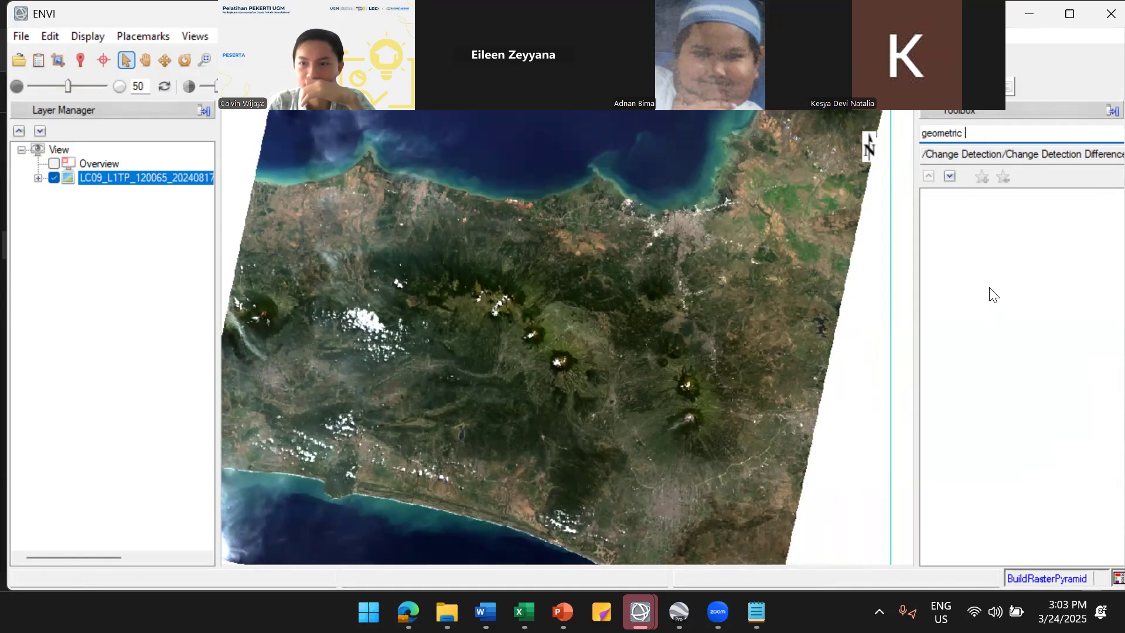
pyautogui.press('BackSpace')
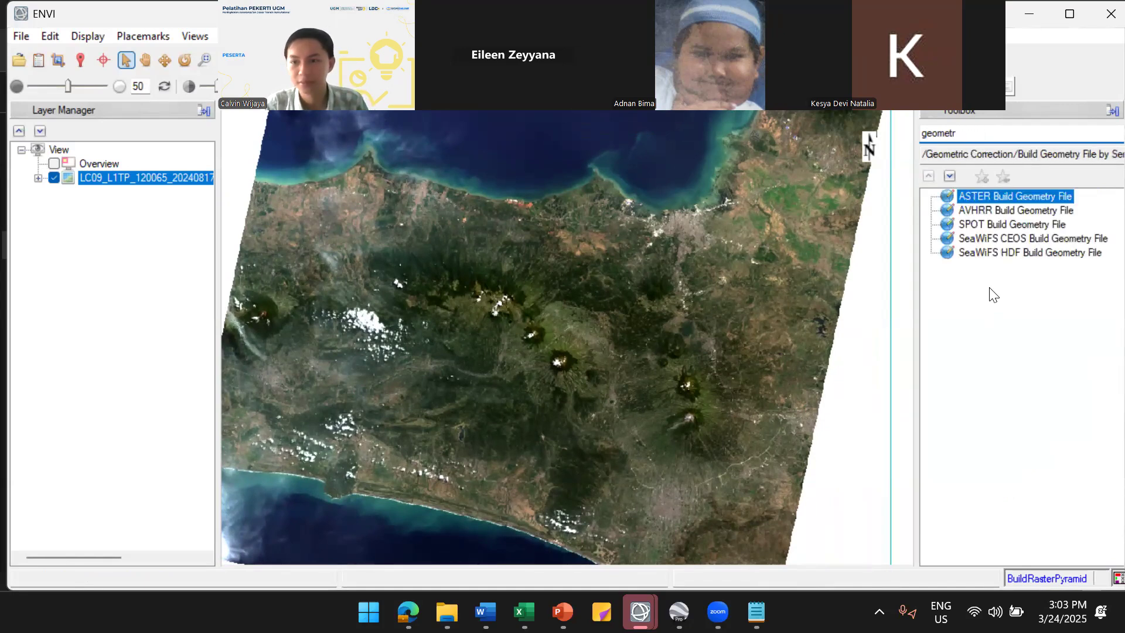
pyautogui.press('BackSpace')
pyautogui.press('BackSpace')
pyautogui.press('BackSpace')
pyautogui.press('BackSpace')
pyautogui.press('BackSpace')
pyautogui.write('W')
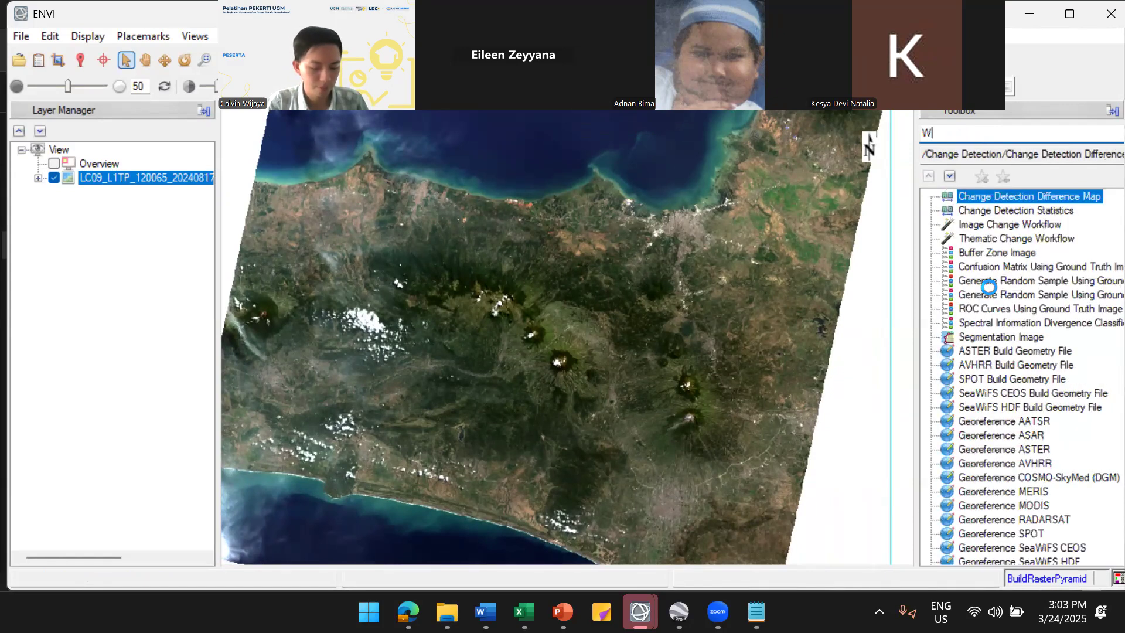
pyautogui.press('BackSpace')
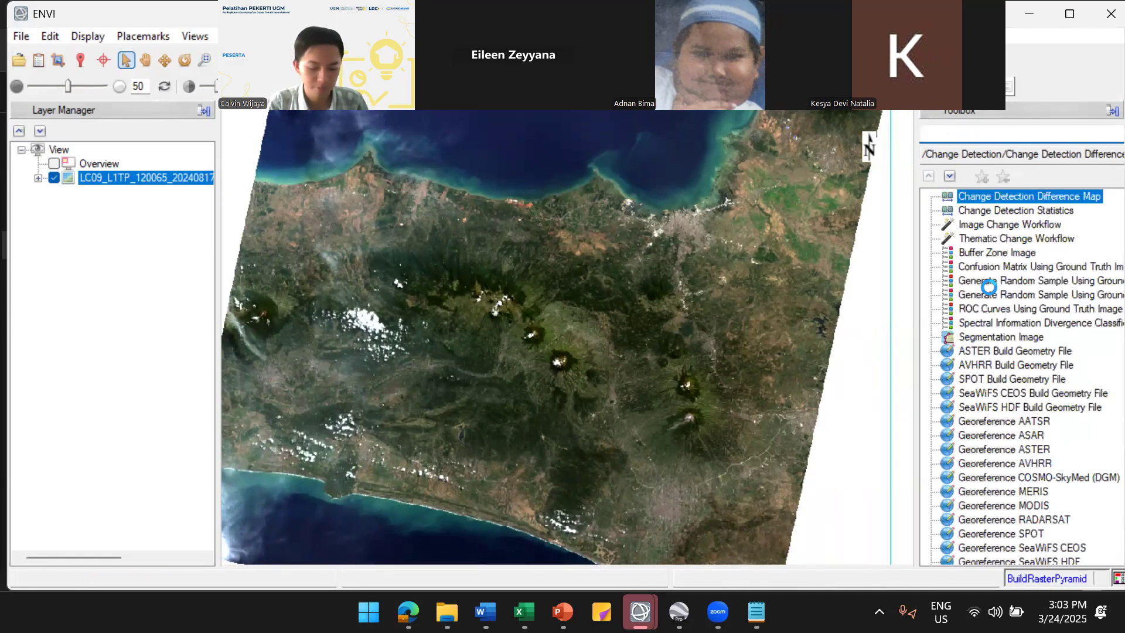
# Search the toolbox for "Image to" to find the image registration tools
pyautogui.write('Image t')
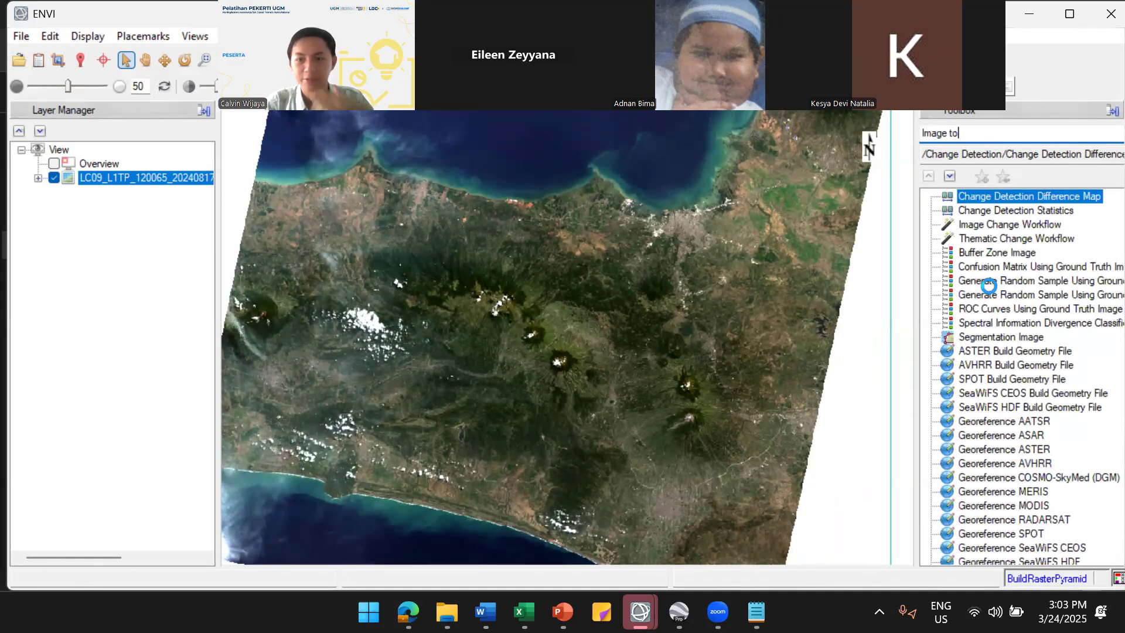
pyautogui.write('o')
pyautogui.click(756, 612)
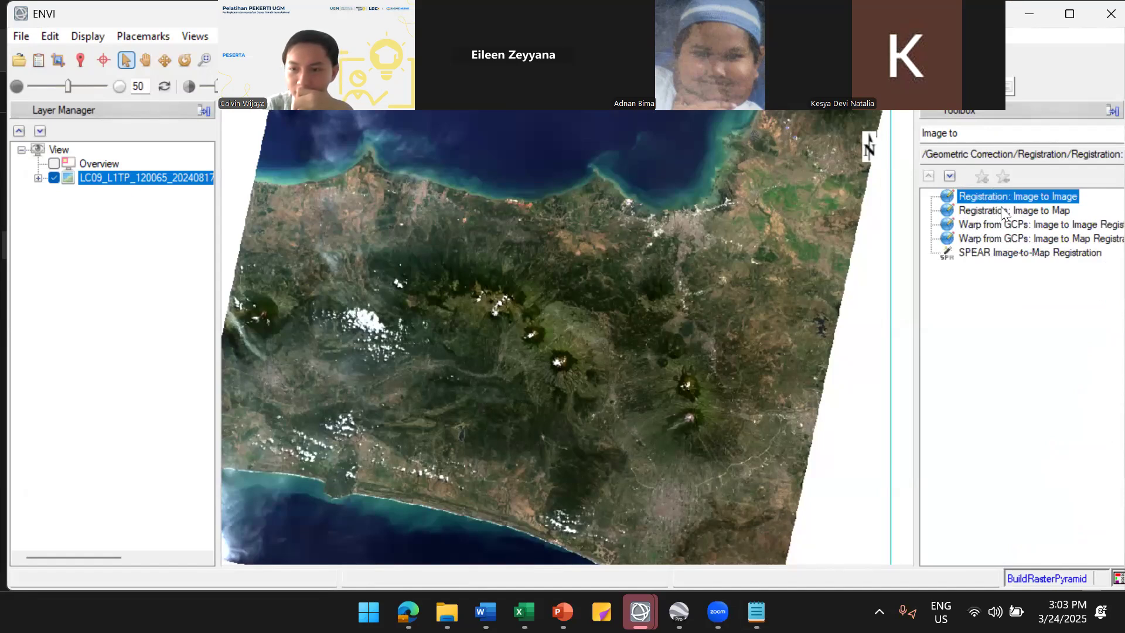
# Review the Image to Image and Image to Map entries in the georeferencing notes in Notepad, returning to ENVI
pyautogui.hotkey('alt', 'Tab')
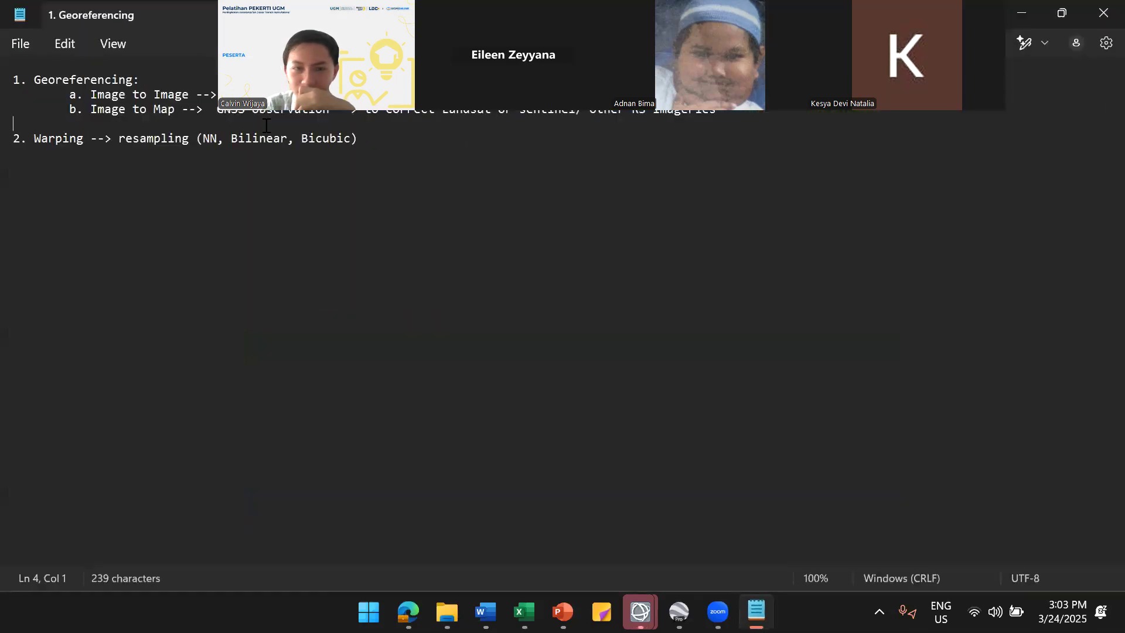
pyautogui.moveTo(157, 77); pyautogui.dragTo(12, 139)
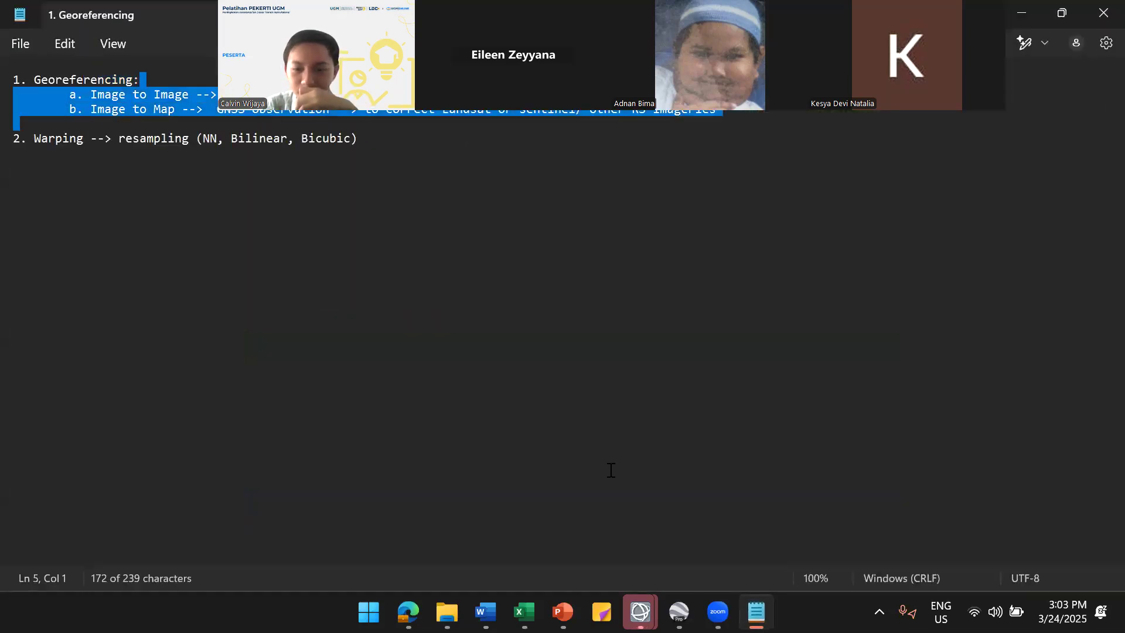
pyautogui.hotkey('alt', 'Tab')
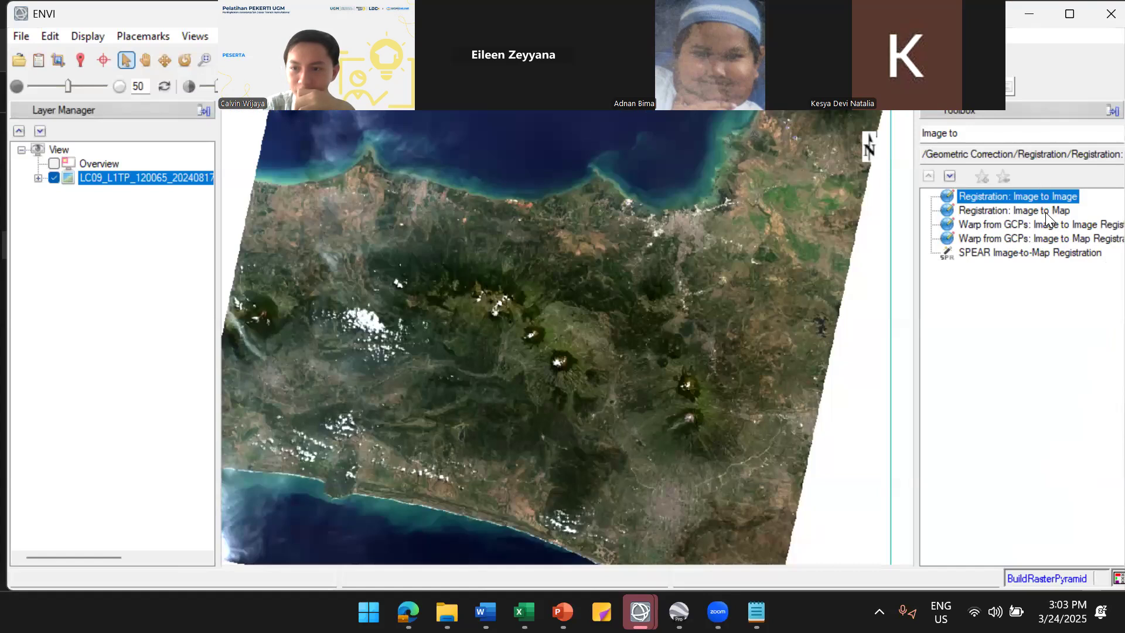
# Start Registration: Image to Map with the Landsat scene's Red, Green and Blue bands assigned to R, G and B
pyautogui.click(1045, 210)
pyautogui.click(1039, 197)
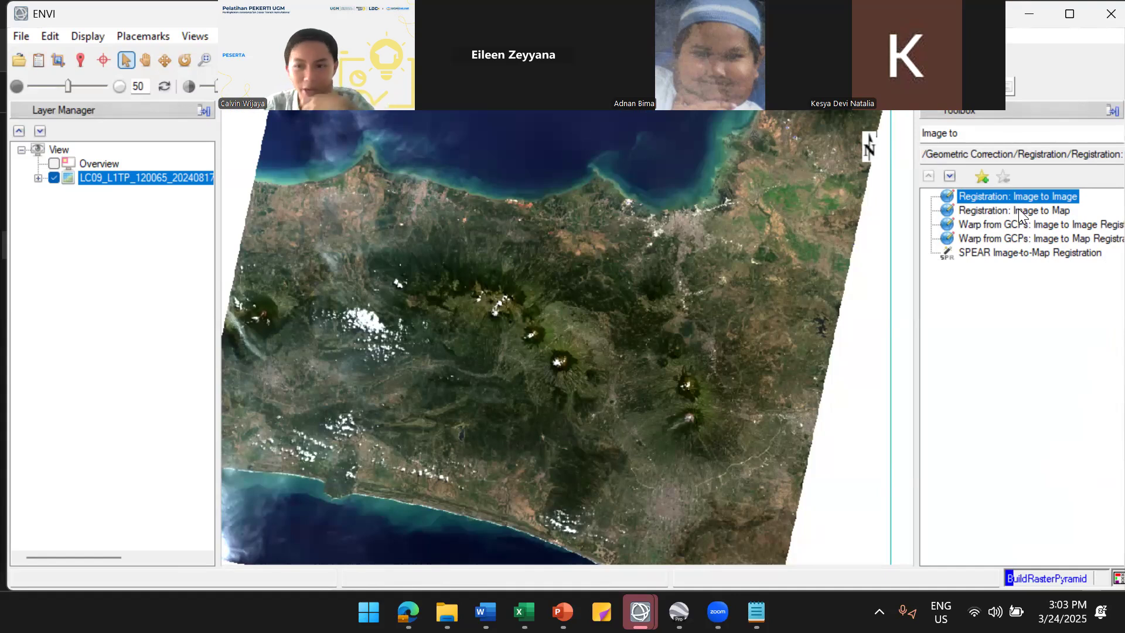
pyautogui.click(1025, 211)
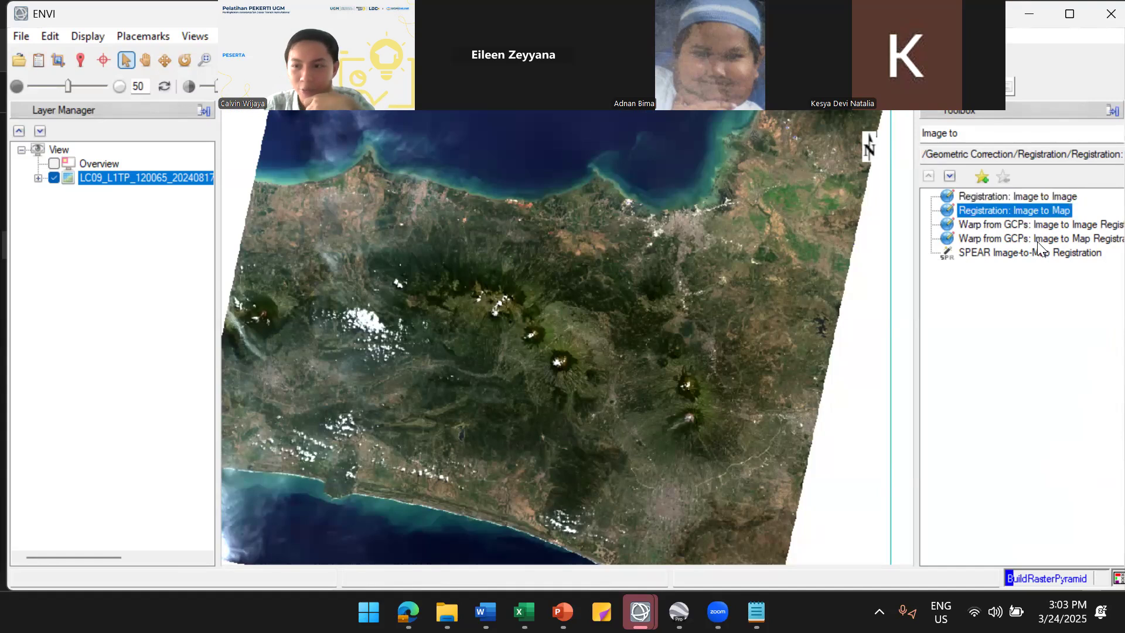
pyautogui.doubleClick(1039, 212)
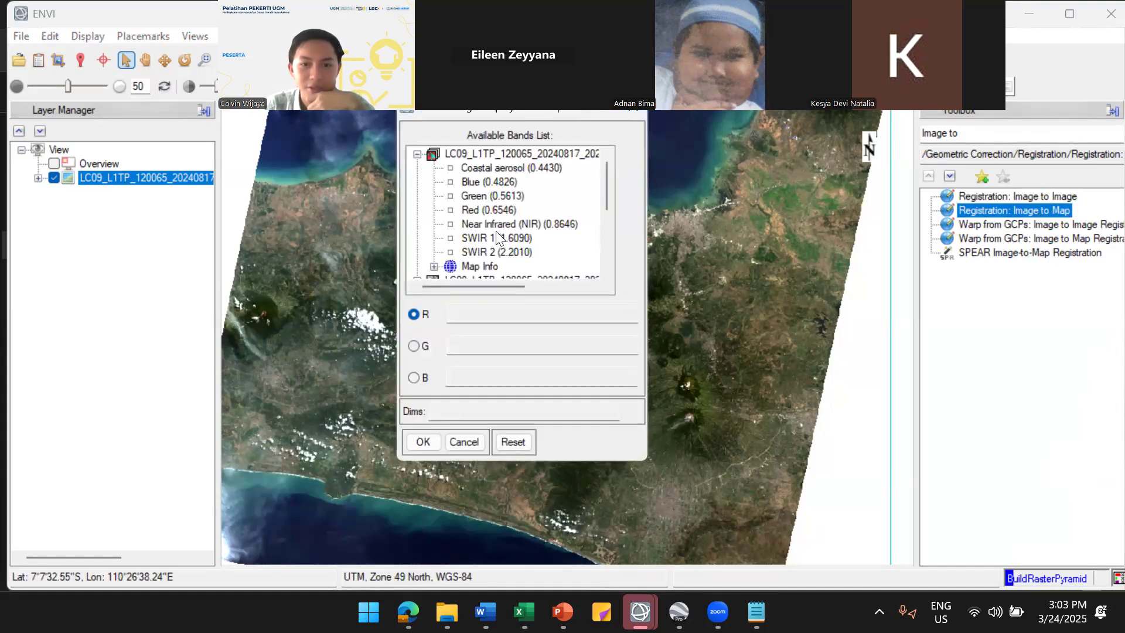
pyautogui.click(485, 207)
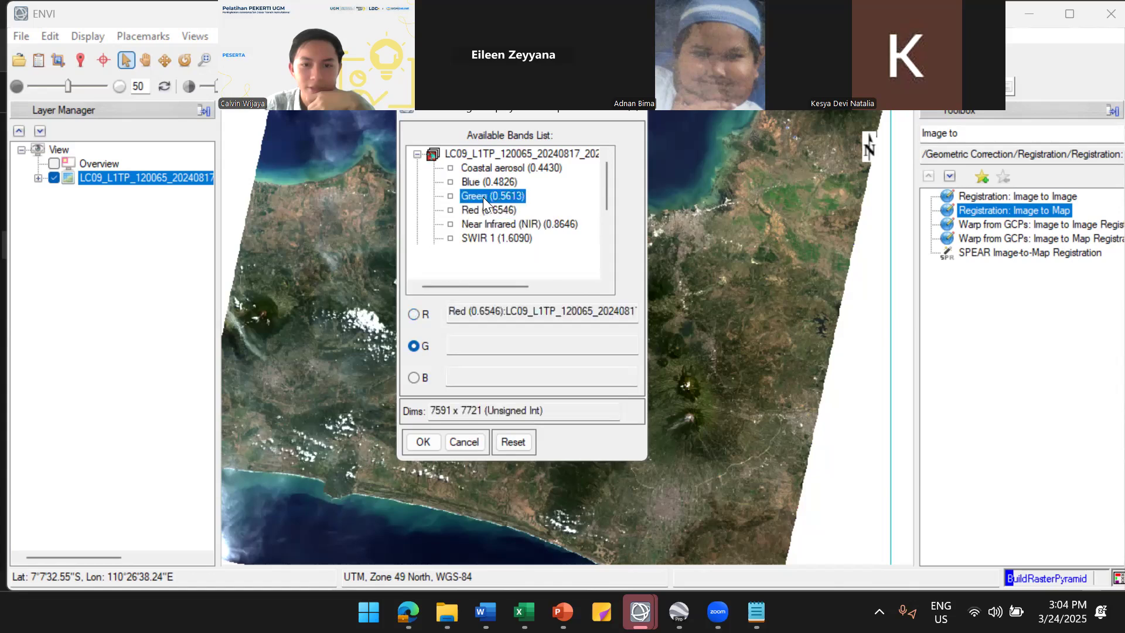
pyautogui.click(482, 195)
pyautogui.click(481, 183)
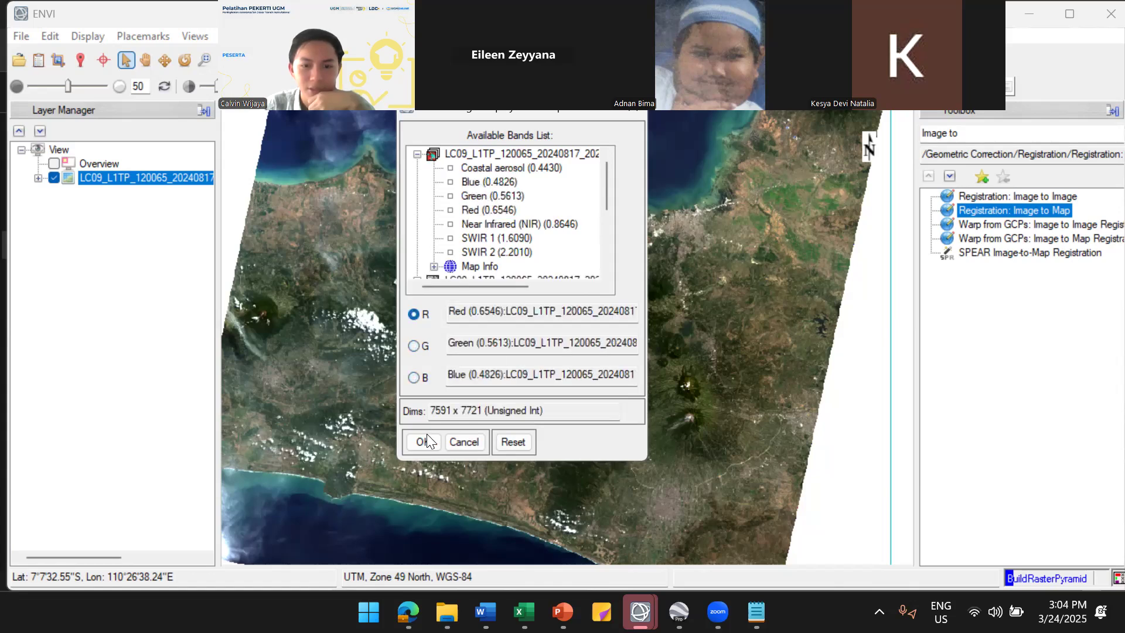
pyautogui.click(423, 441)
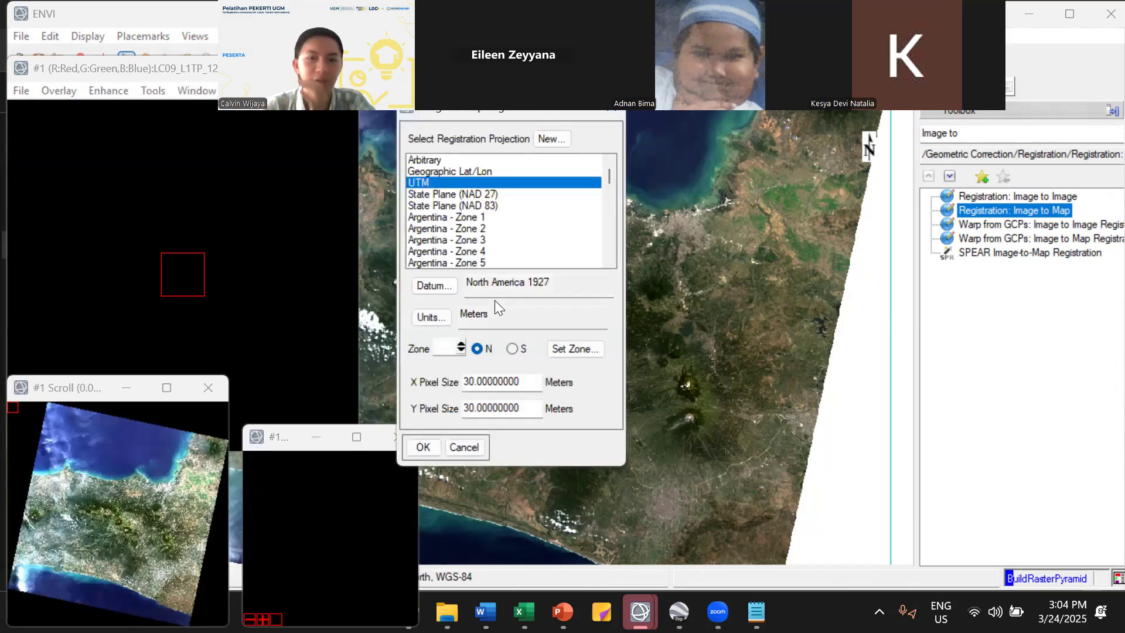
# Set the datum of the UTM registration projection to WGS-84
pyautogui.moveTo(457, 116); pyautogui.dragTo(462, 126)
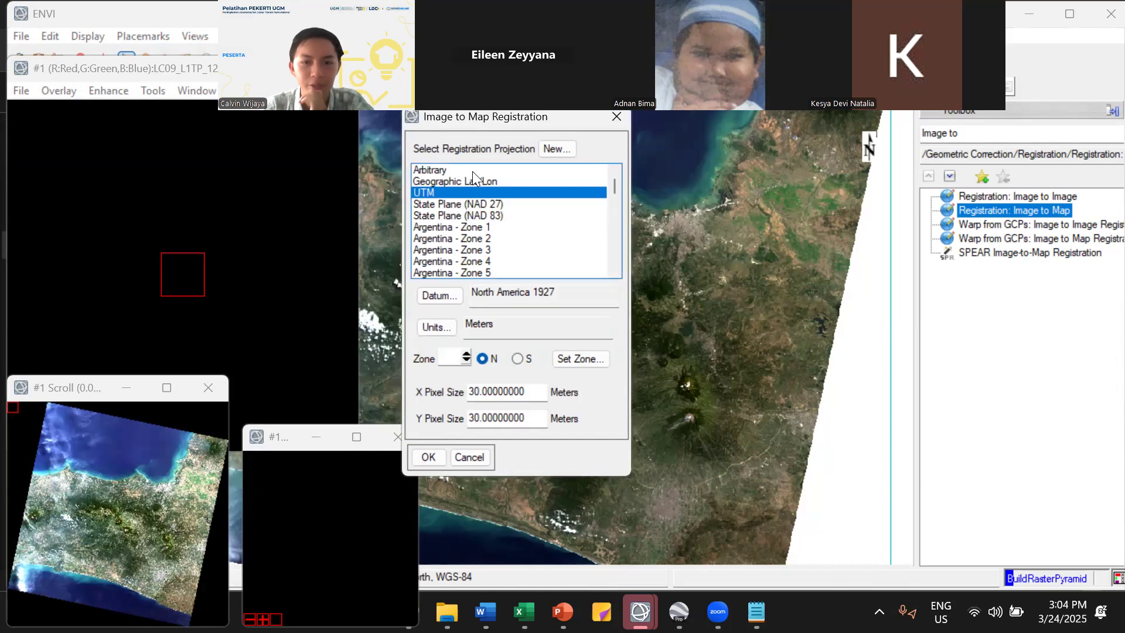
pyautogui.click(449, 297)
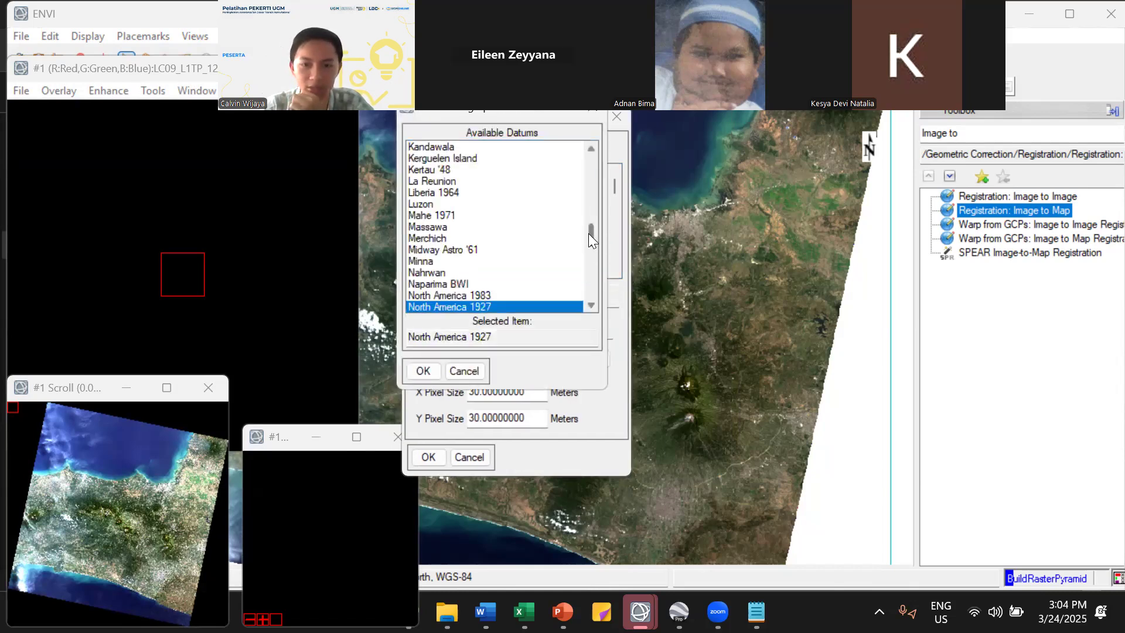
pyautogui.moveTo(588, 233); pyautogui.dragTo(591, 305)
pyautogui.click(451, 285)
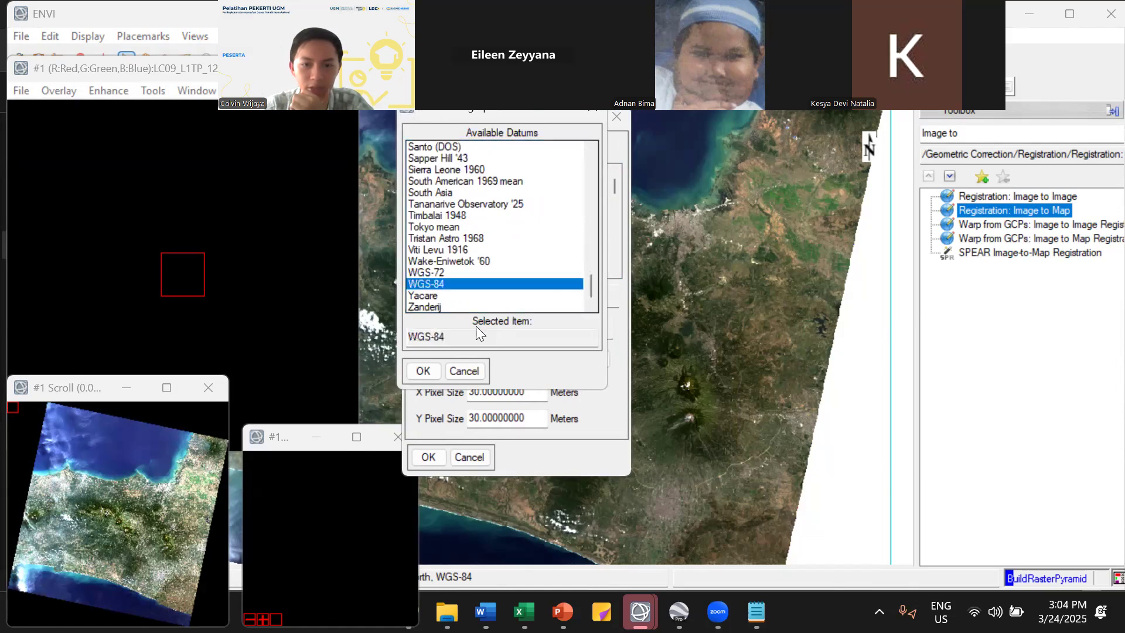
pyautogui.click(435, 370)
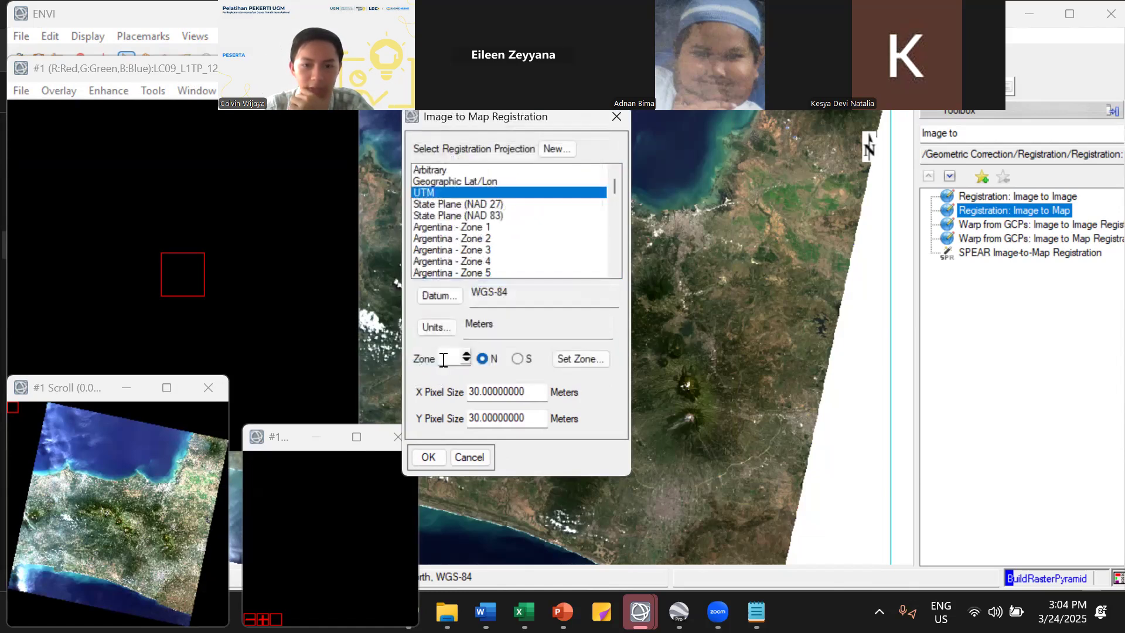
# Set the UTM zone to 49 South and accept the Image to Map registration settings
pyautogui.click(450, 358)
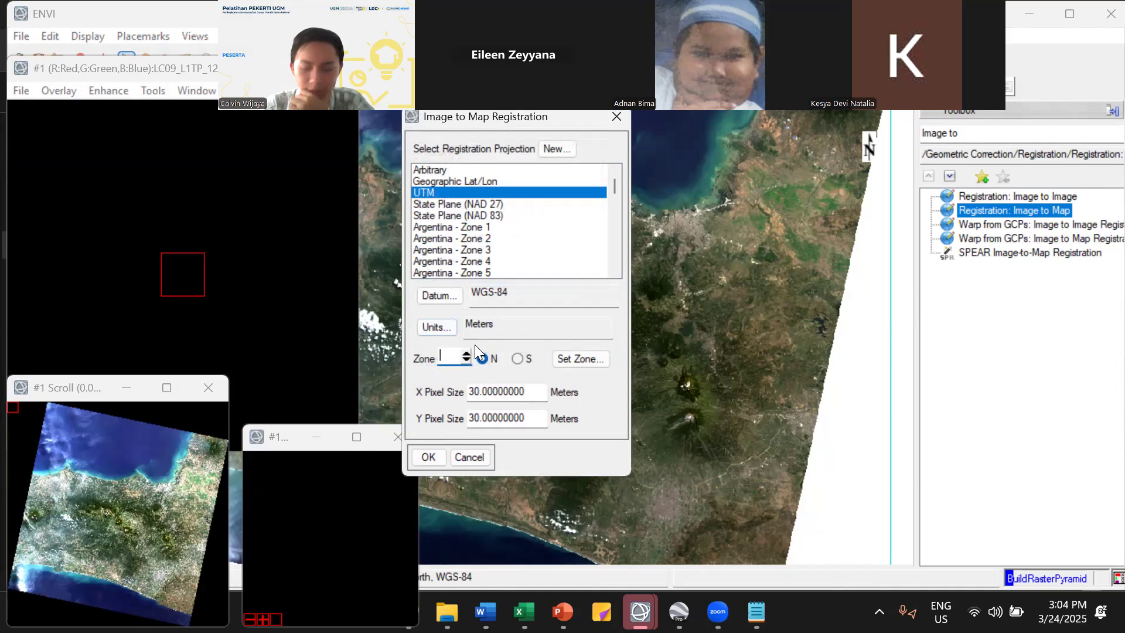
pyautogui.write('49')
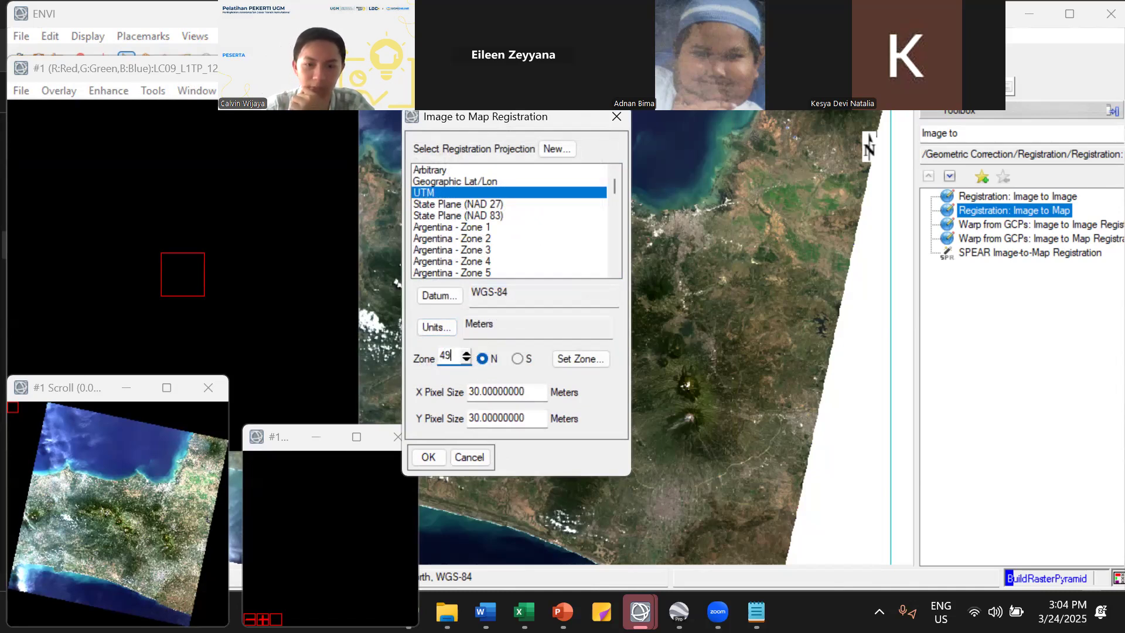
pyautogui.click(519, 358)
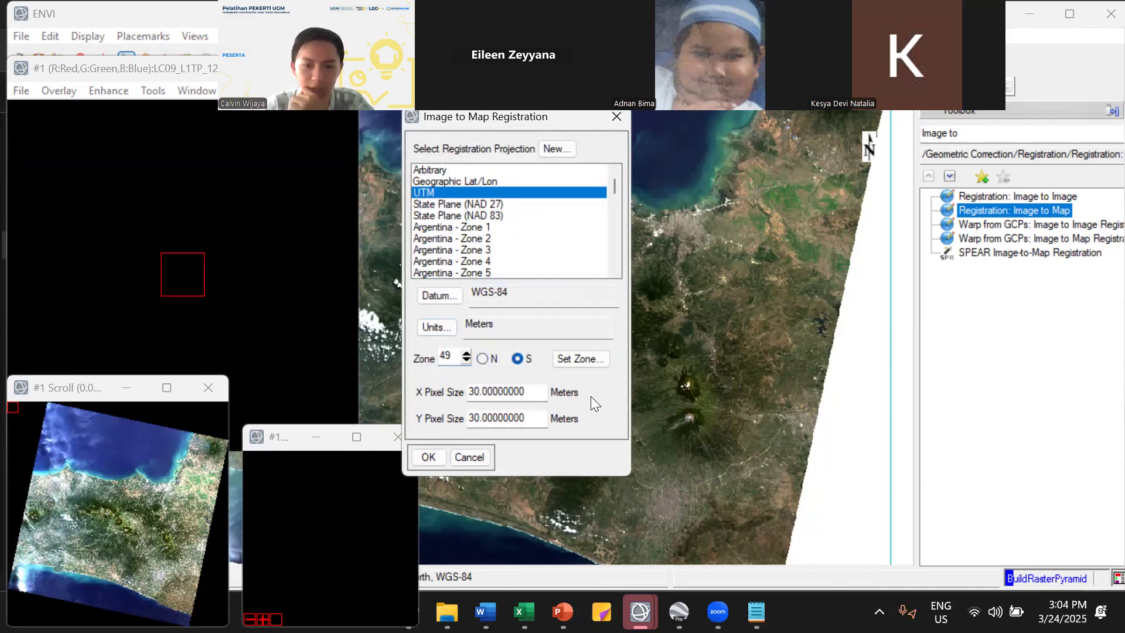
pyautogui.moveTo(504, 118); pyautogui.dragTo(514, 118)
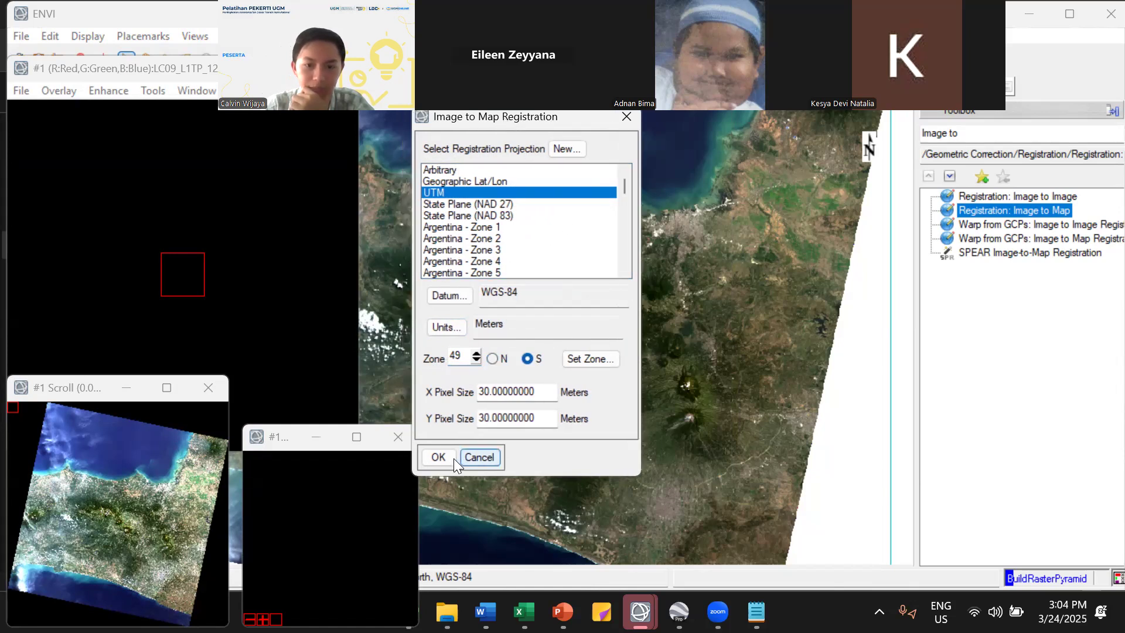
pyautogui.click(451, 458)
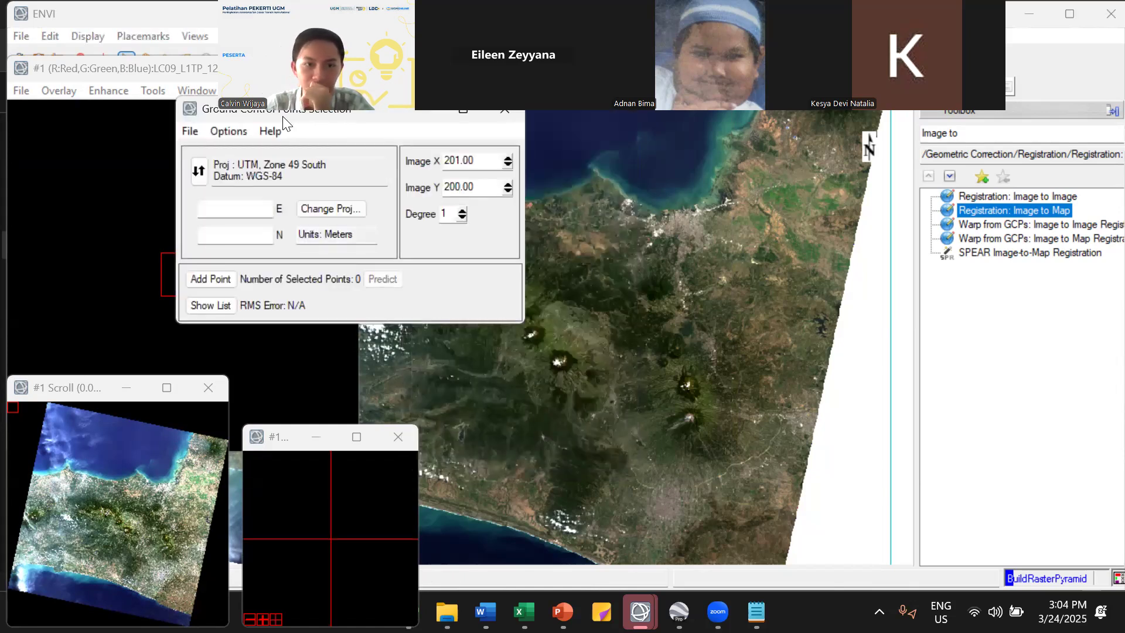
# Move the Ground Control Points Selection window aside and enlarge the Scroll window to show the whole scene more clearly
pyautogui.moveTo(283, 117); pyautogui.dragTo(473, 134)
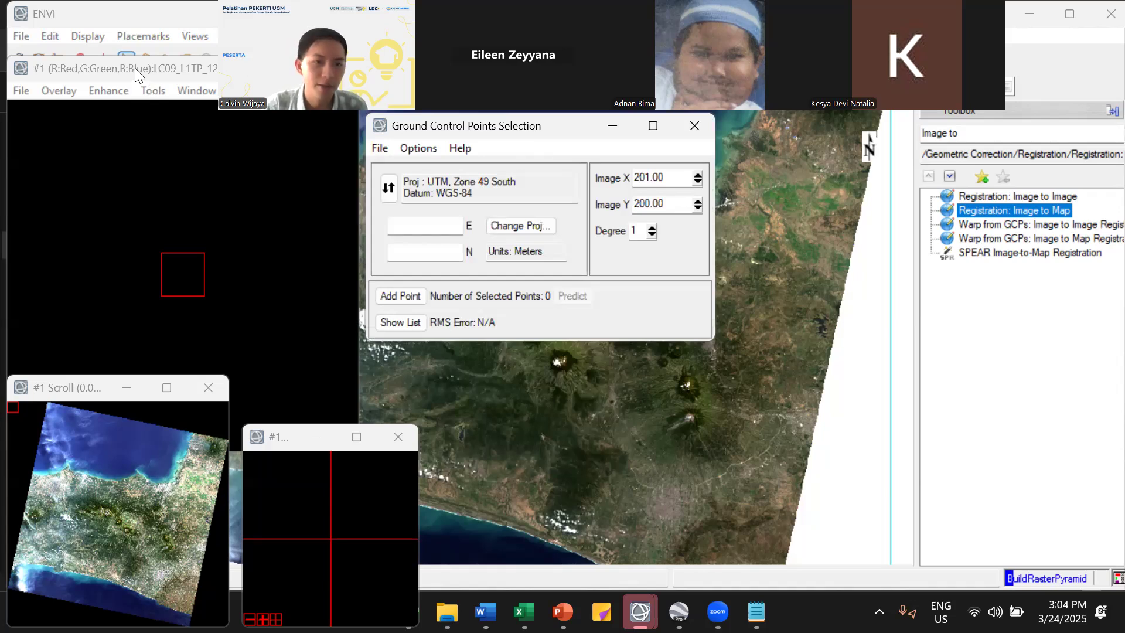
pyautogui.click(80, 391)
pyautogui.moveTo(80, 391); pyautogui.dragTo(78, 37)
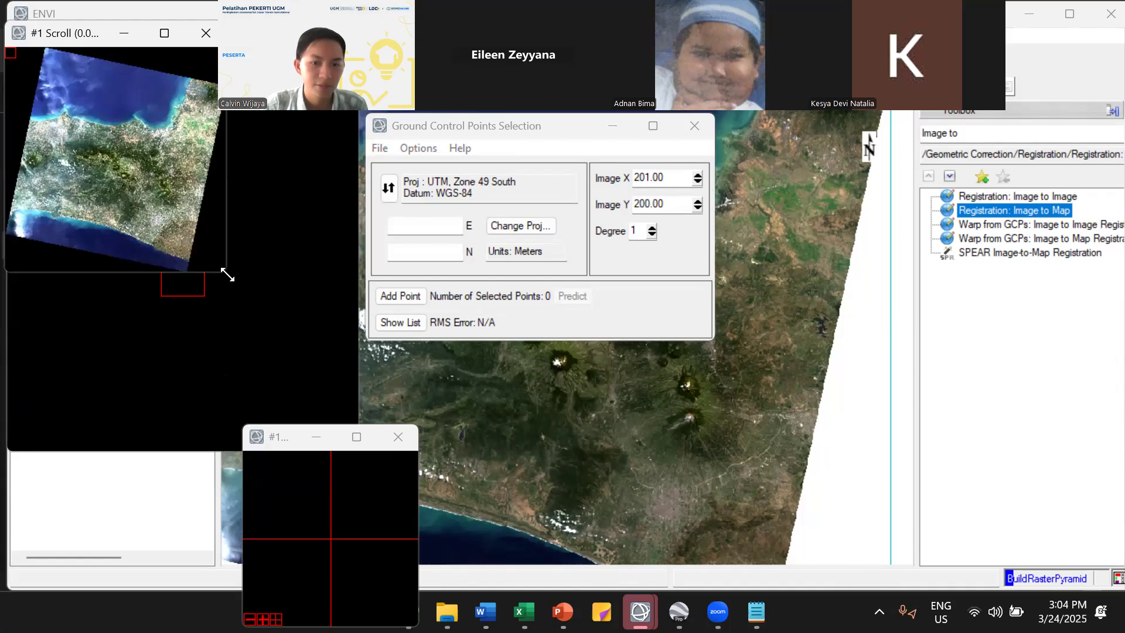
pyautogui.moveTo(227, 275); pyautogui.dragTo(169, 72)
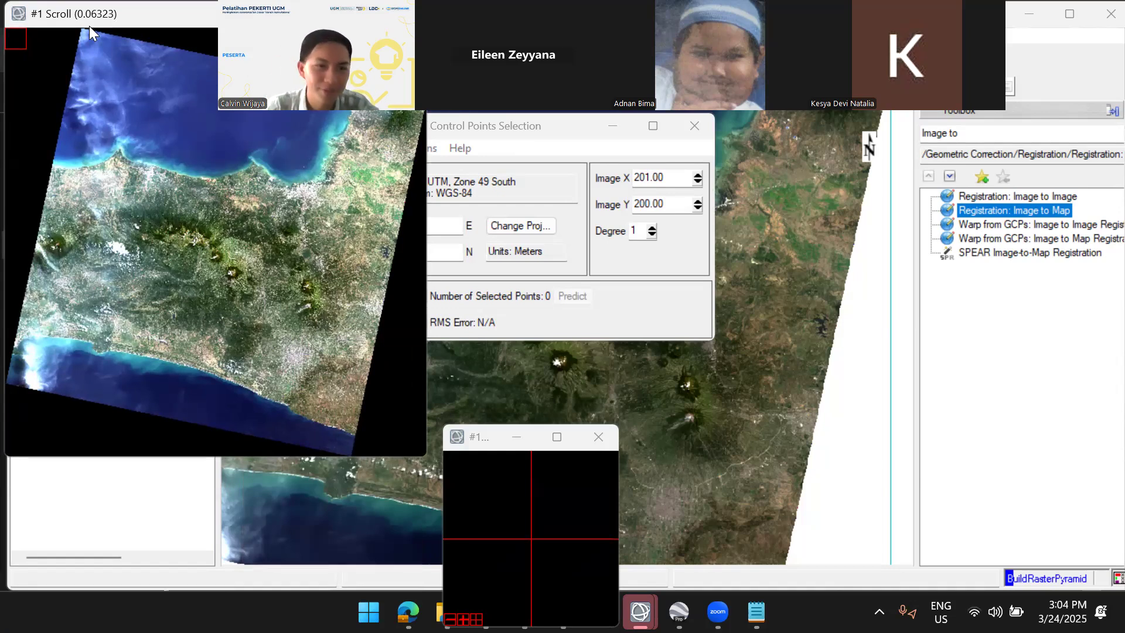
pyautogui.moveTo(93, 17); pyautogui.dragTo(89, 193)
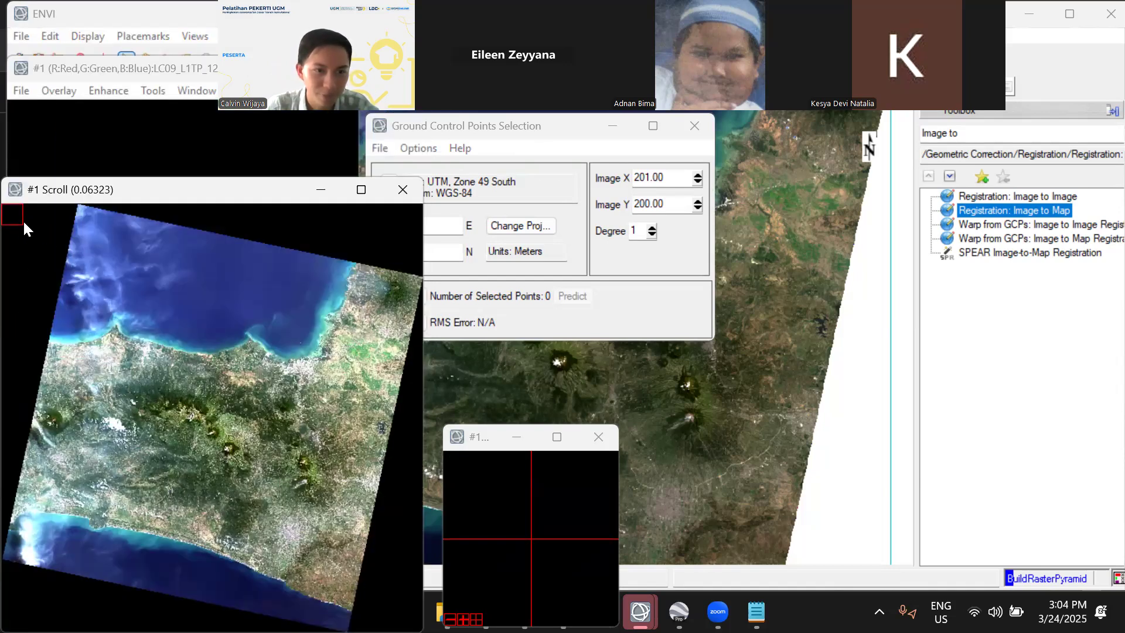
# Move the viewing box onto the northwestern sea and arrange the main image and Zoom windows beside the Scroll window
pyautogui.click(88, 237)
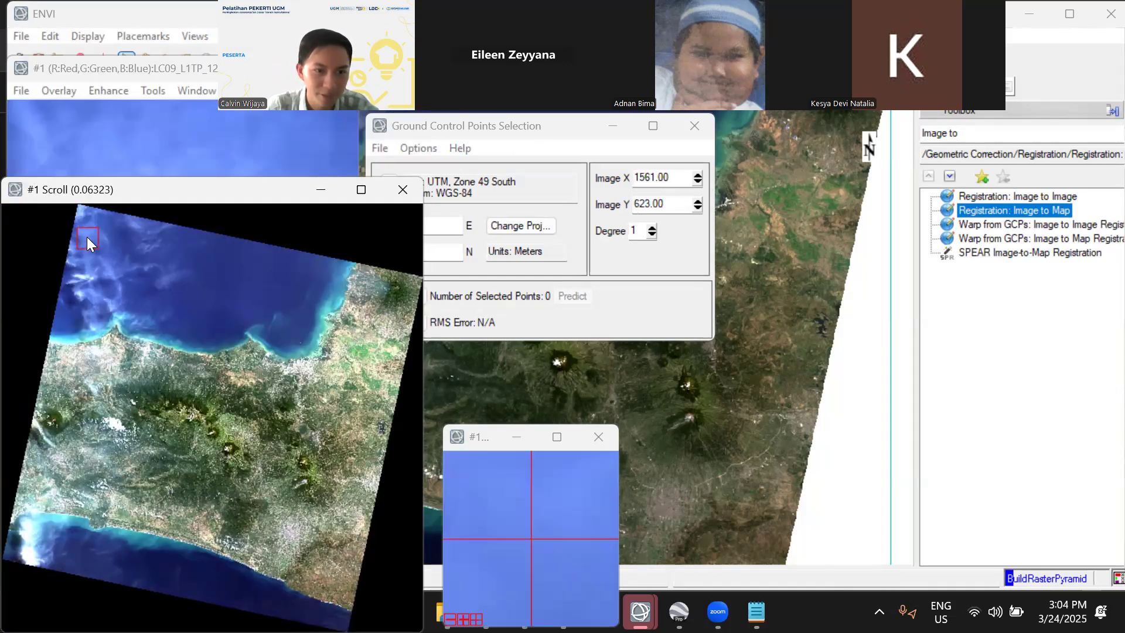
pyautogui.click(102, 70)
pyautogui.moveTo(102, 71); pyautogui.dragTo(532, 71)
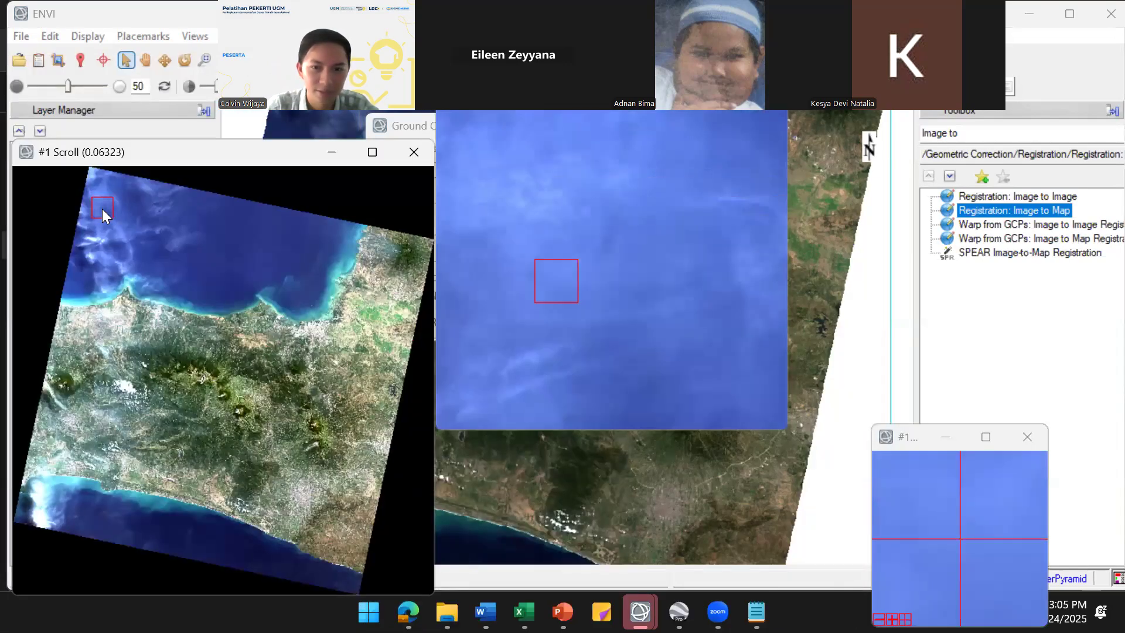
pyautogui.moveTo(901, 436); pyautogui.dragTo(849, 153)
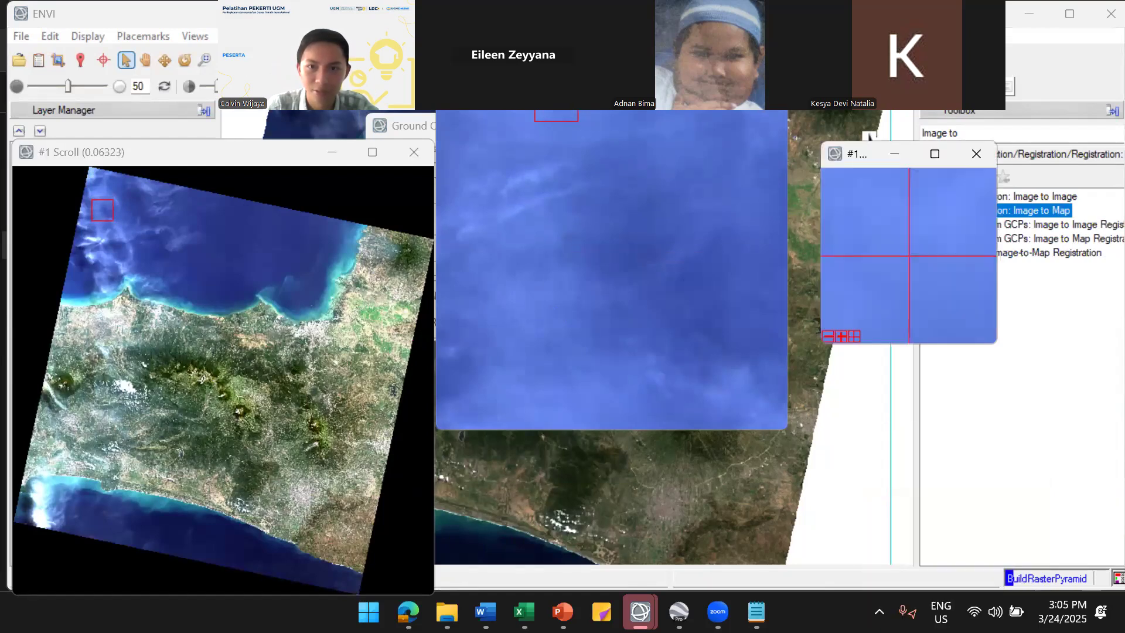
pyautogui.moveTo(605, 34)
pyautogui.mouseDown()
pyautogui.moveTo(604, 107)
pyautogui.moveTo(605, 20)
pyautogui.mouseUp()
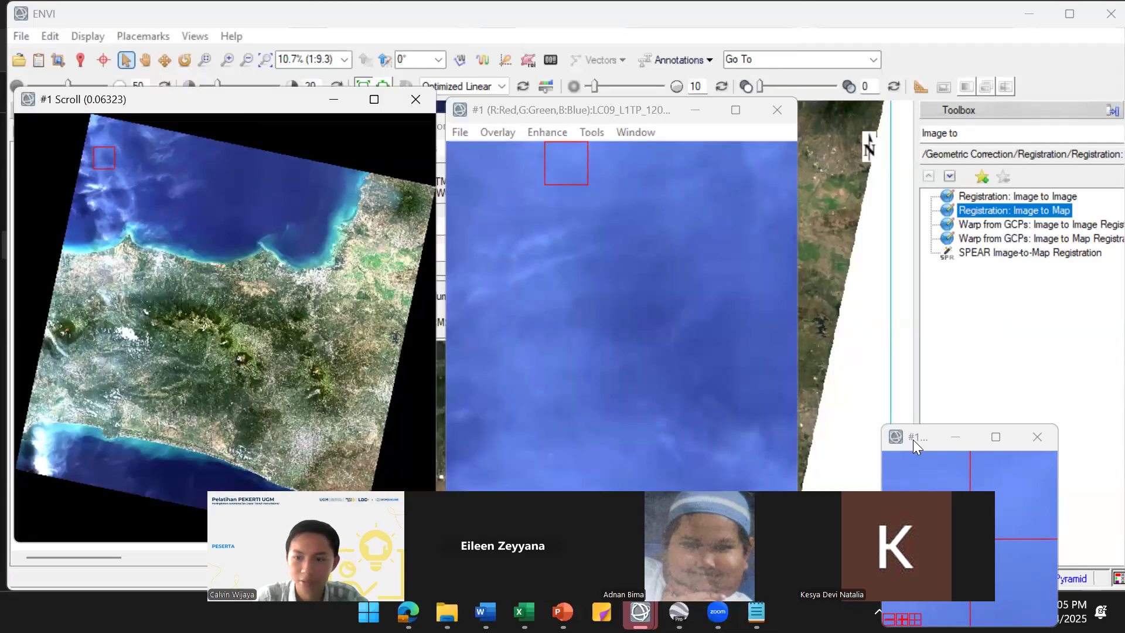
pyautogui.moveTo(913, 440); pyautogui.dragTo(834, 114)
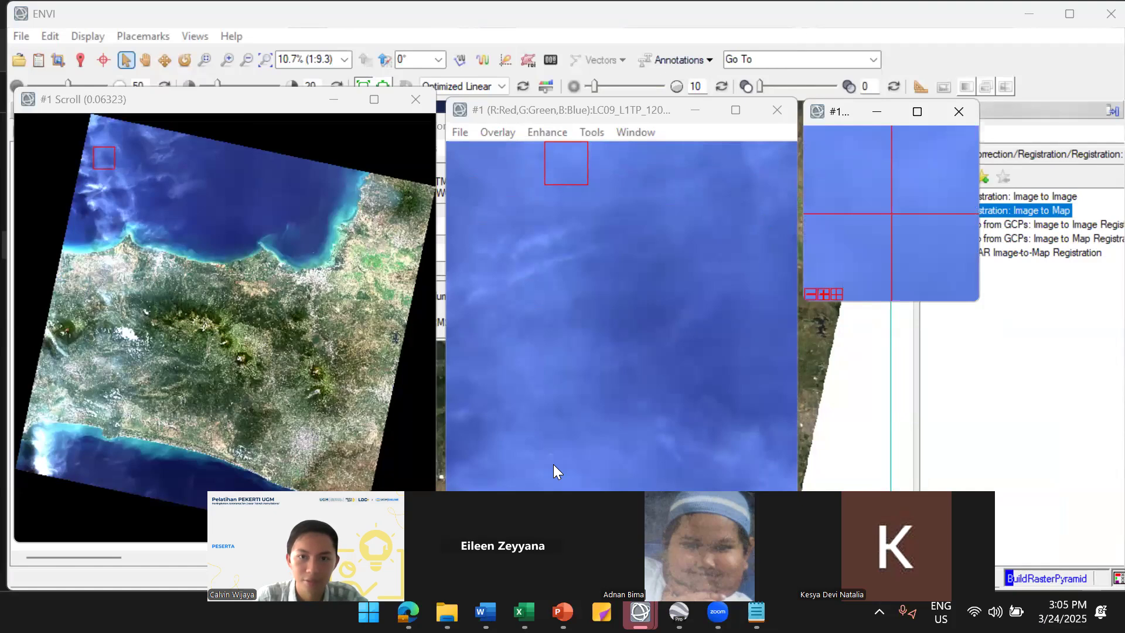
# Examine the north coast headland, the volcanoes and the inland built-up areas by moving the Scroll window's viewing box
pyautogui.moveTo(105, 157); pyautogui.dragTo(117, 155)
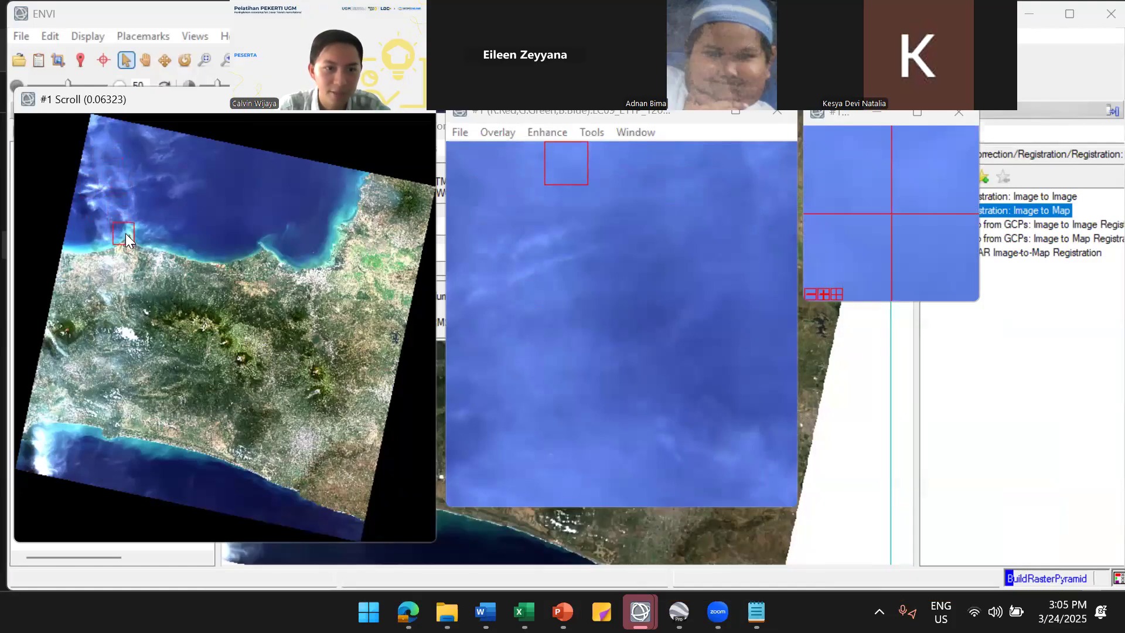
pyautogui.moveTo(126, 234); pyautogui.dragTo(129, 249)
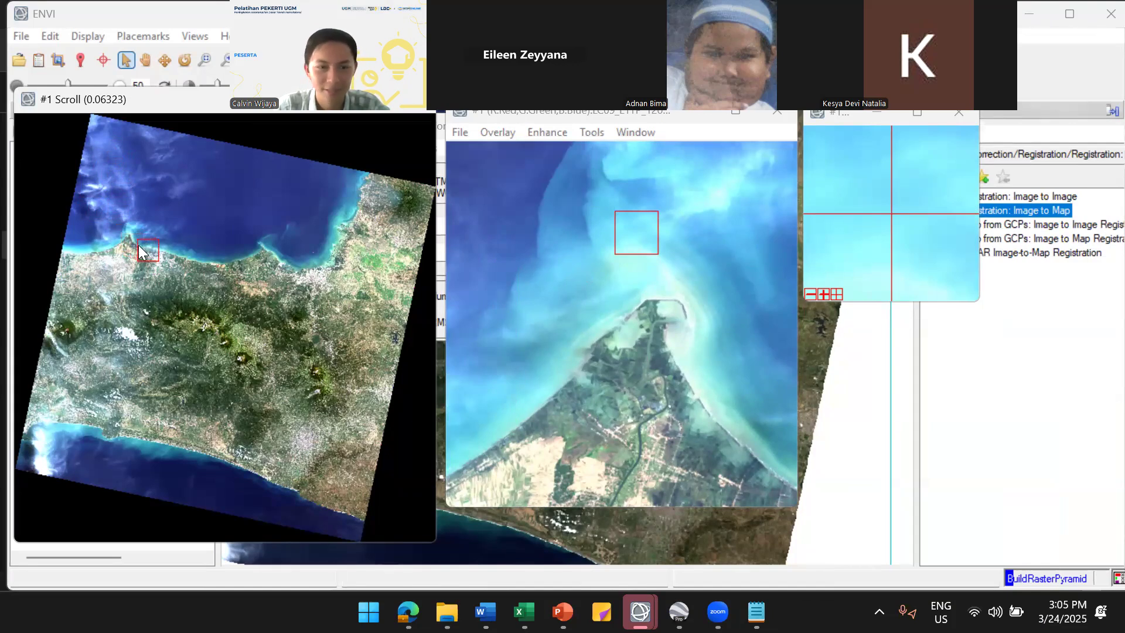
pyautogui.moveTo(130, 243); pyautogui.dragTo(242, 357)
pyautogui.click(294, 375)
pyautogui.click(327, 383)
pyautogui.click(303, 421)
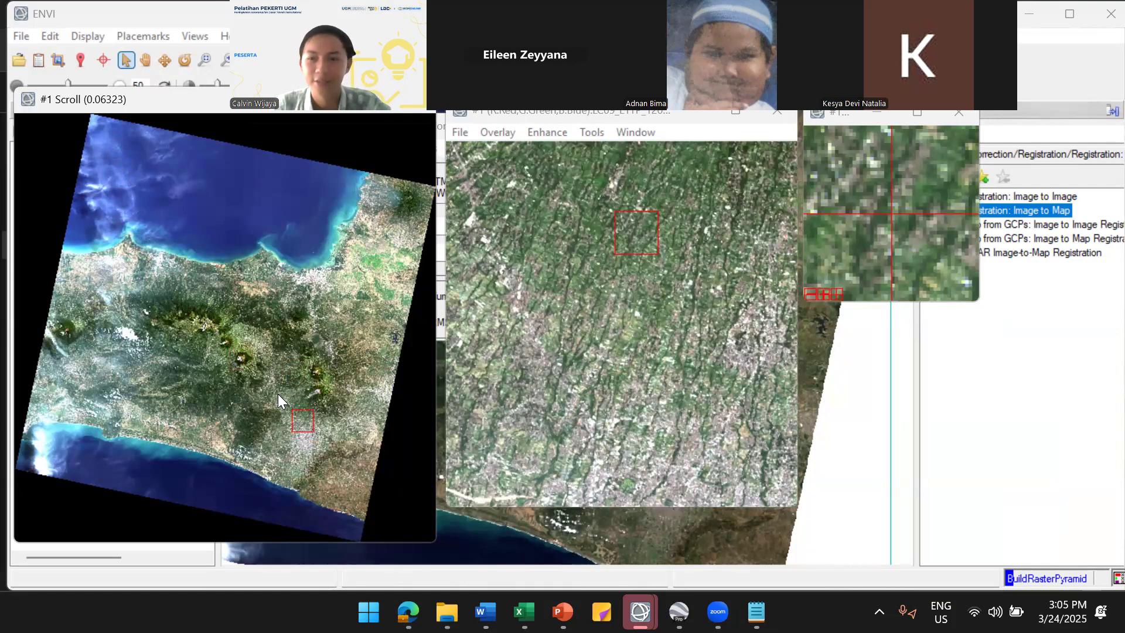
pyautogui.moveTo(264, 388)
pyautogui.mouseDown()
pyautogui.moveTo(246, 388)
pyautogui.moveTo(270, 388)
pyautogui.mouseUp()
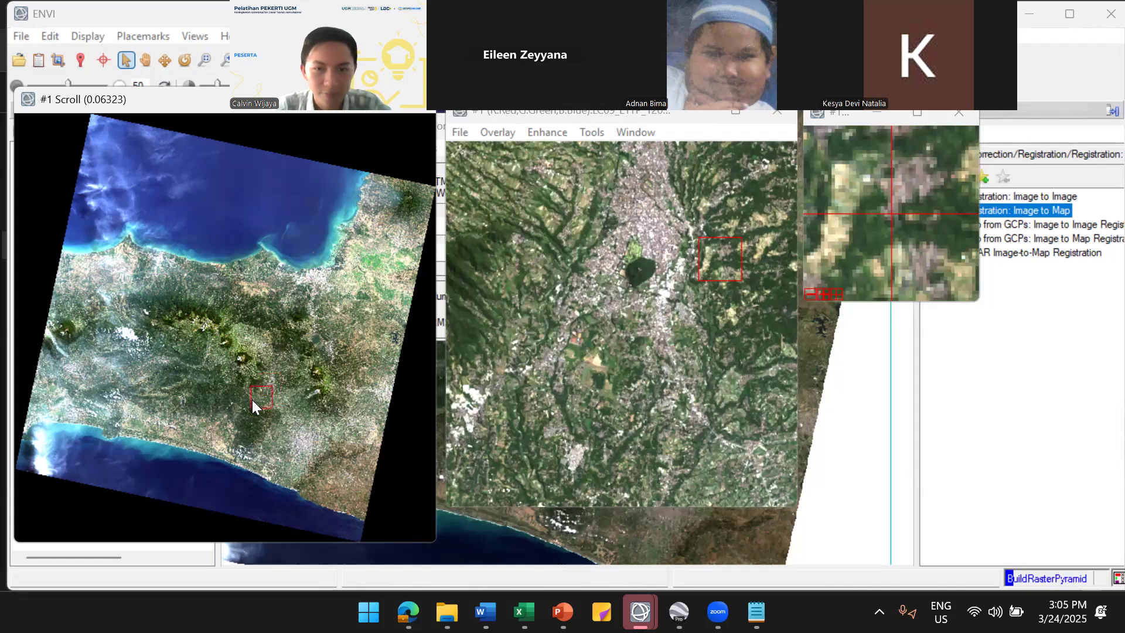
pyautogui.click(252, 400)
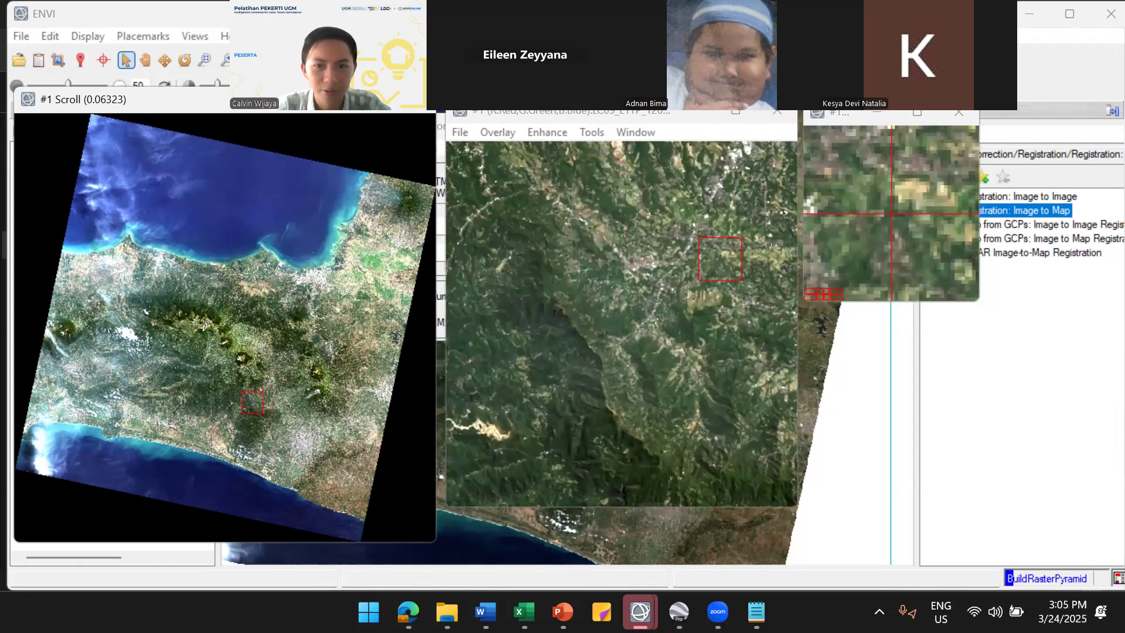
# Bring the Ground Control Points Selection window to the front and move it clear of the image windows
pyautogui.moveTo(352, 100); pyautogui.dragTo(342, 98)
pyautogui.click(435, 129)
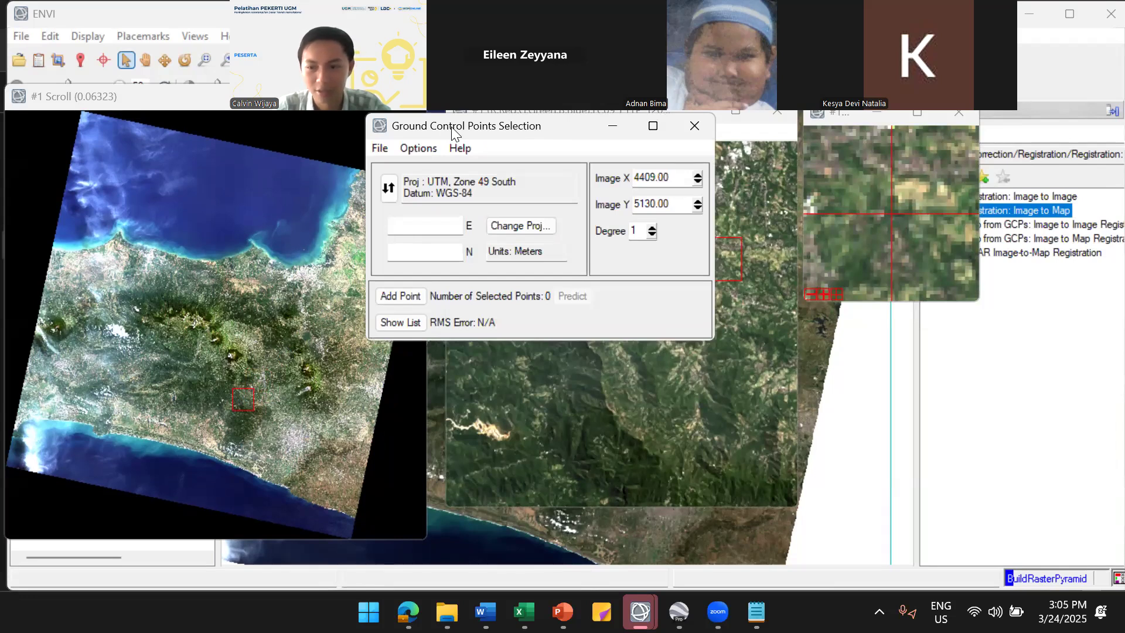
pyautogui.moveTo(451, 132); pyautogui.dragTo(881, 346)
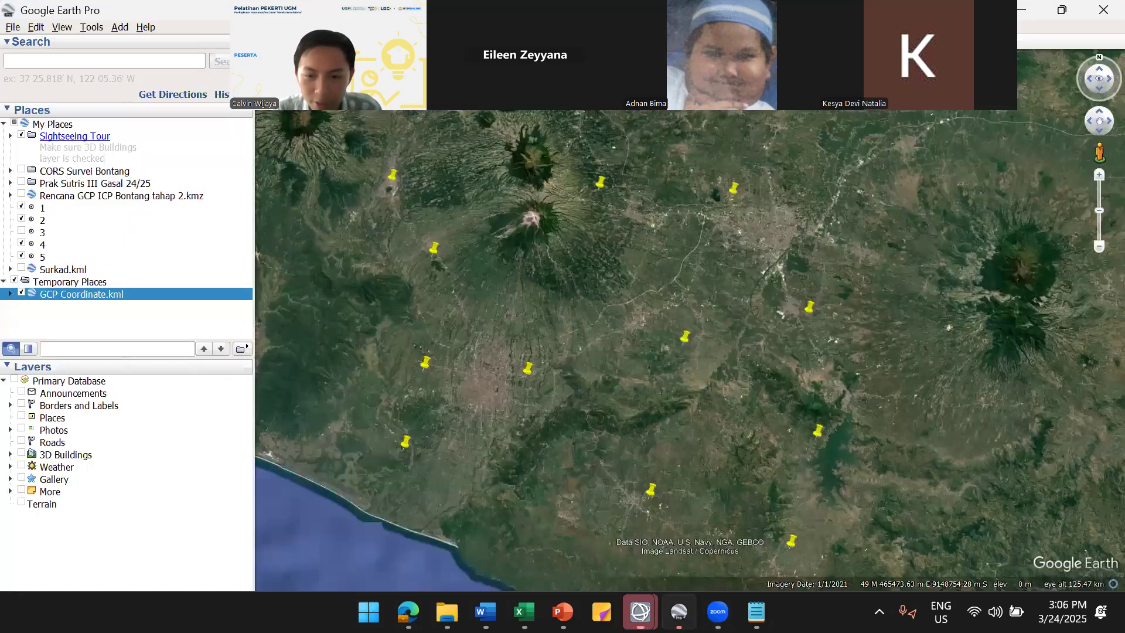
# Switch to Google Earth Pro and examine the distribution of the GCP Coordinate.kml points on the map
pyautogui.click(679, 613)
pyautogui.moveTo(583, 340)
pyautogui.mouseDown()
pyautogui.moveTo(570, 309)
pyautogui.moveTo(613, 397)
pyautogui.moveTo(583, 350)
pyautogui.moveTo(612, 353)
pyautogui.moveTo(613, 263)
pyautogui.mouseUp()
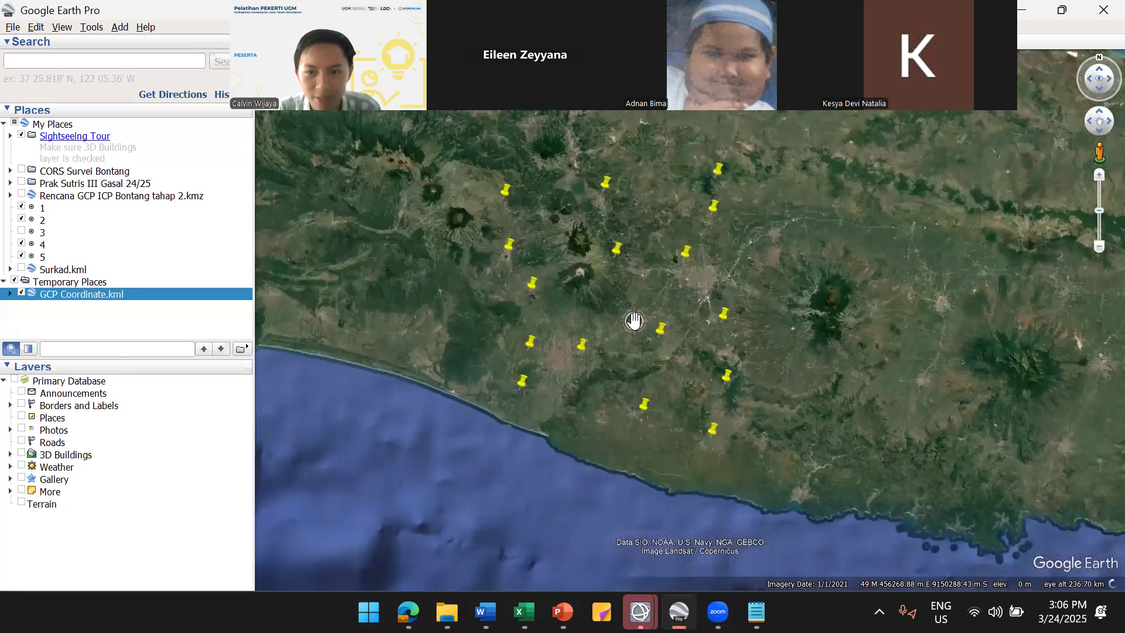
# Examine the exact location of the GCP 1 pin on the airport runway, including its coordinate details
pyautogui.scroll(3, 634, 320)
pyautogui.moveTo(704, 330); pyautogui.dragTo(663, 339)
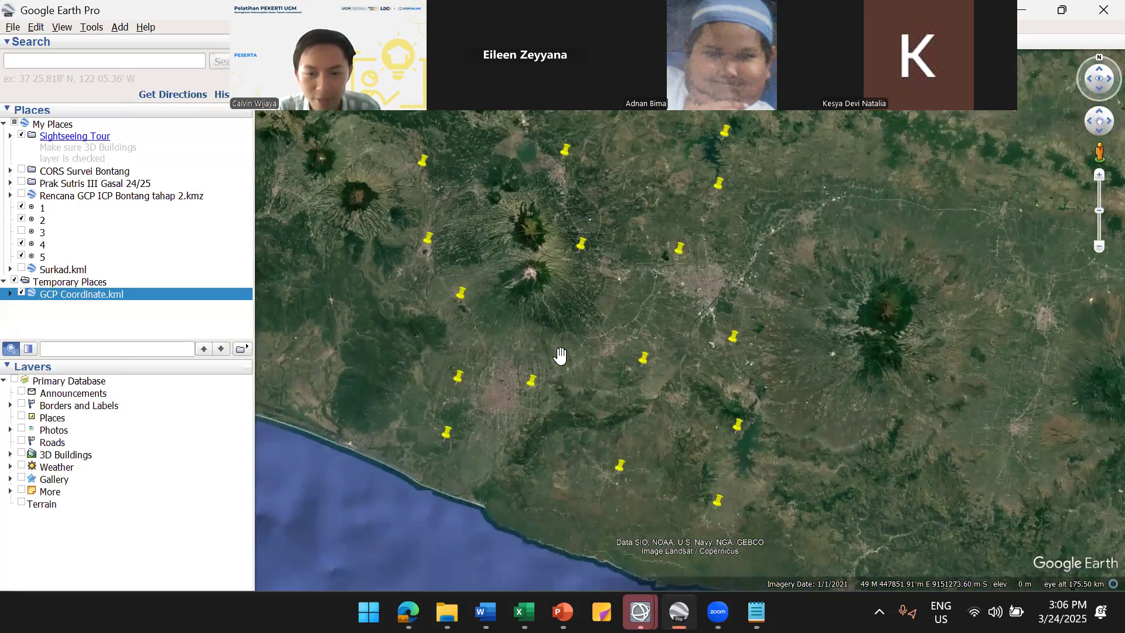
pyautogui.click(533, 382)
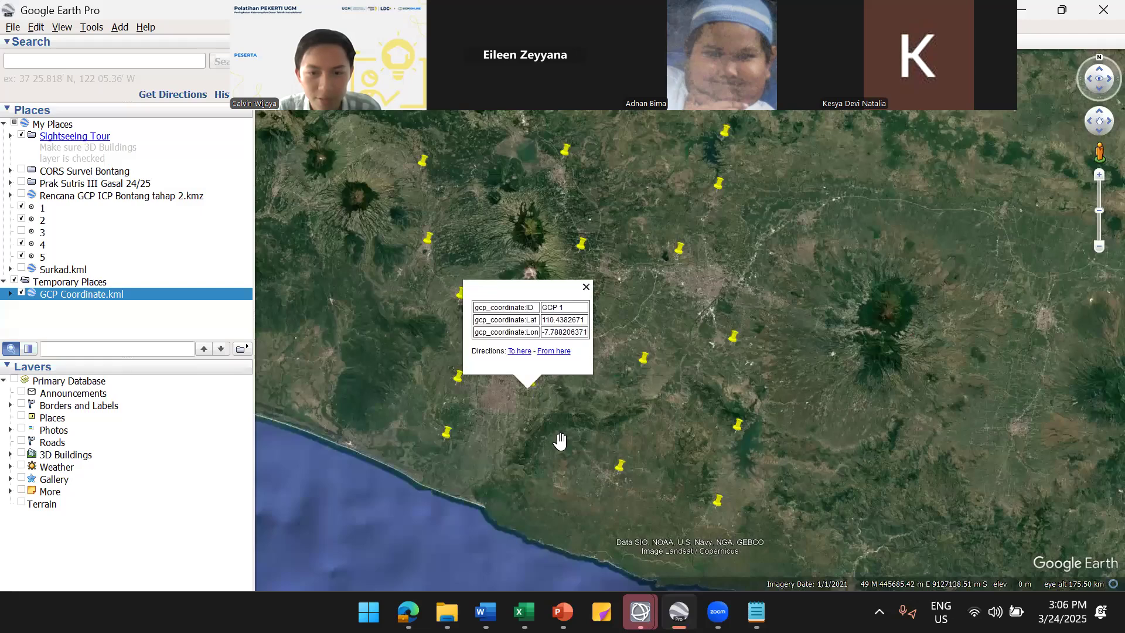
pyautogui.scroll(4, 498, 399)
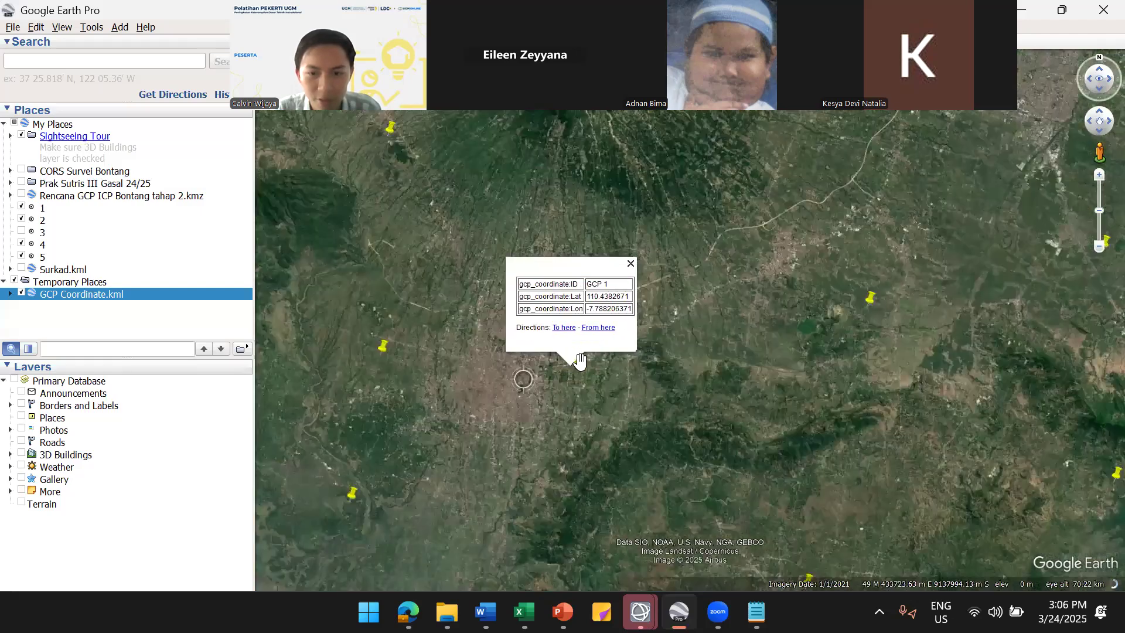
pyautogui.scroll(5, 580, 361)
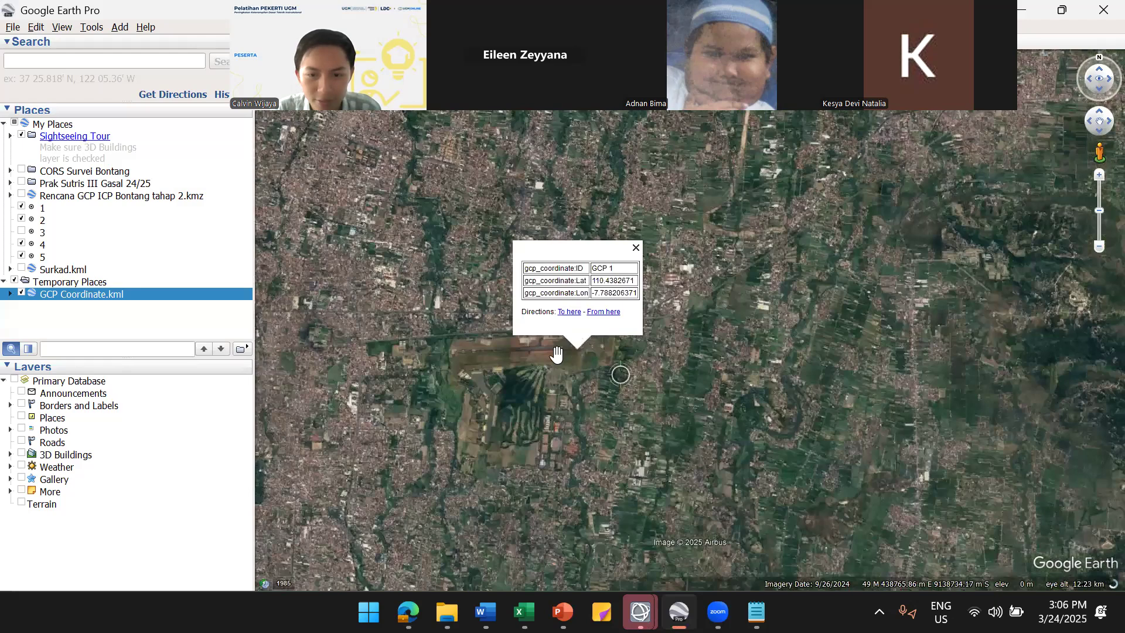
pyautogui.scroll(6, 556, 354)
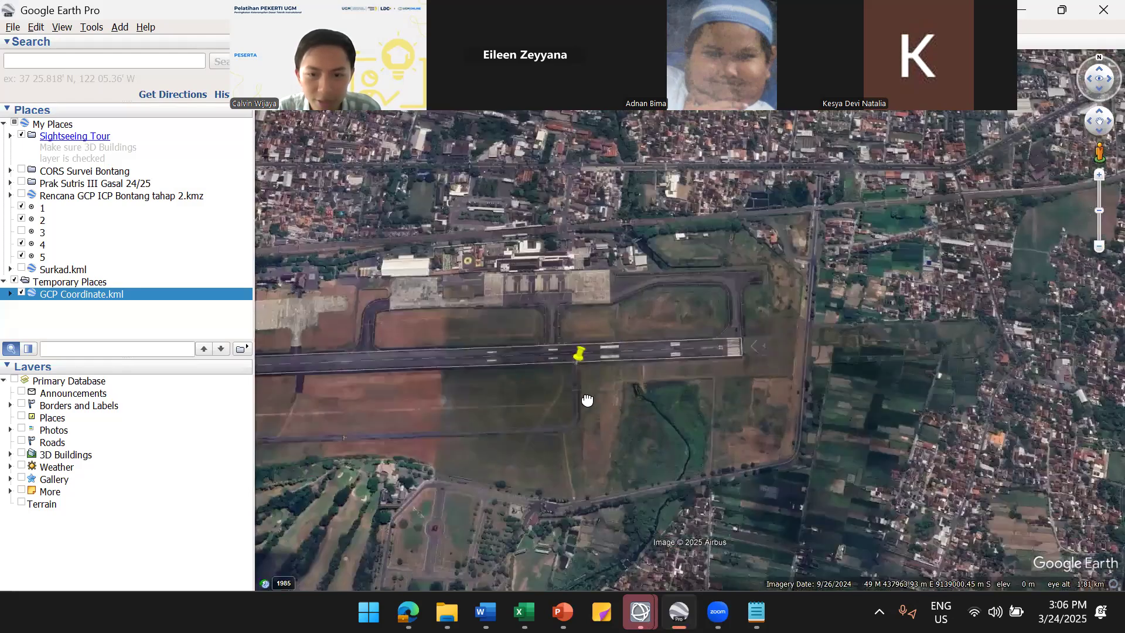
pyautogui.scroll(4, 674, 371)
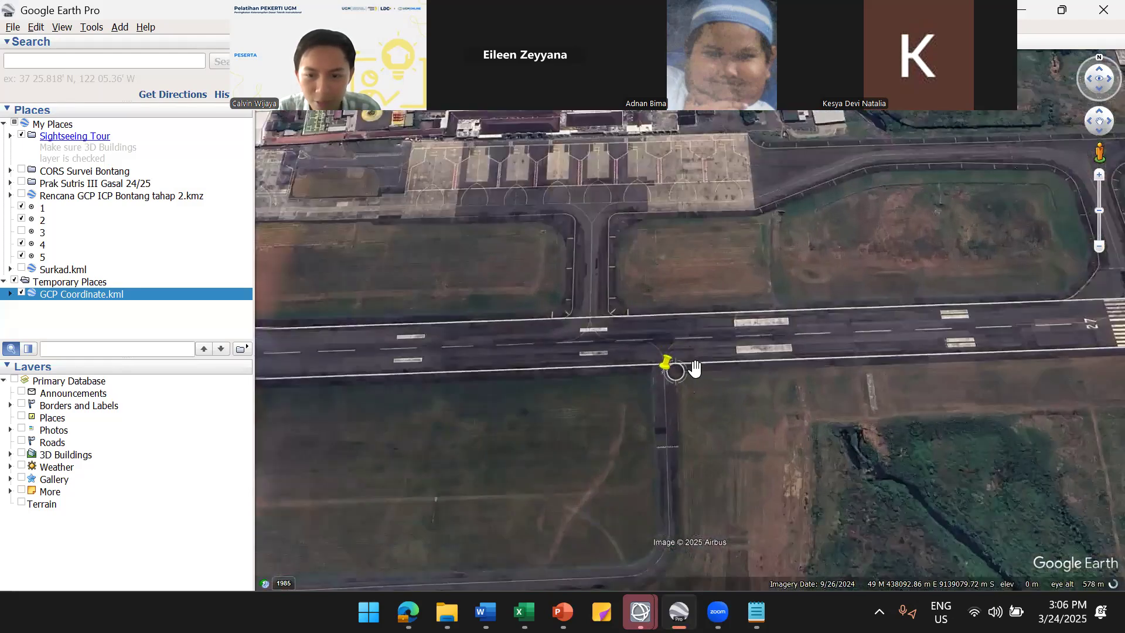
pyautogui.scroll(2, 651, 372)
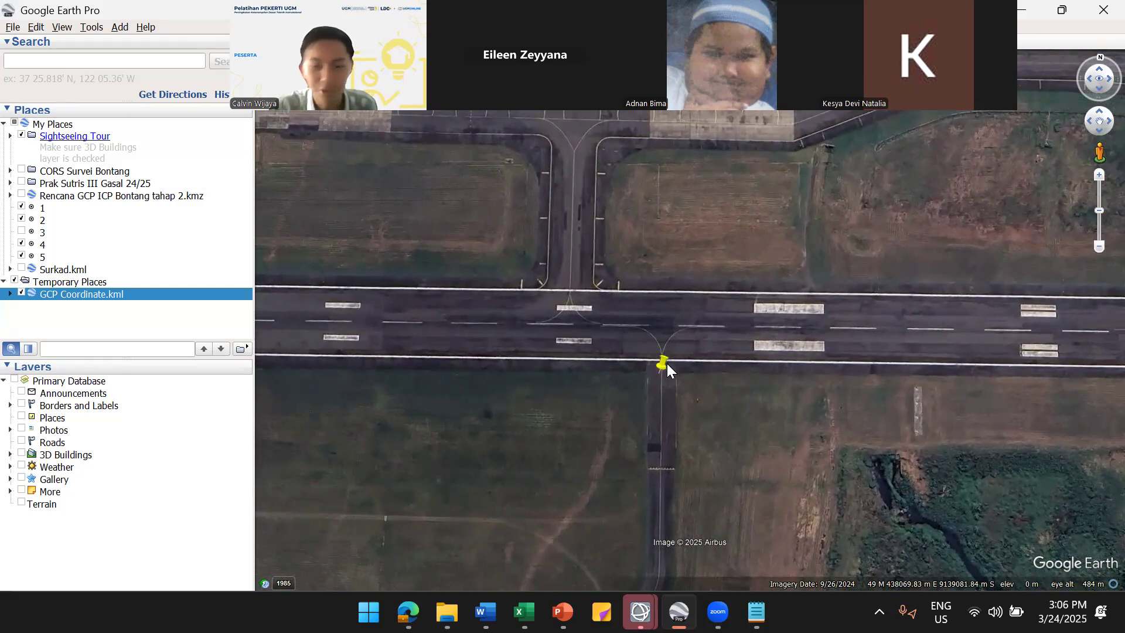
# Switch to ENVI and move the Scroll viewing box and the main image's zoom box onto the eastern part of the airport runway
pyautogui.click(680, 613)
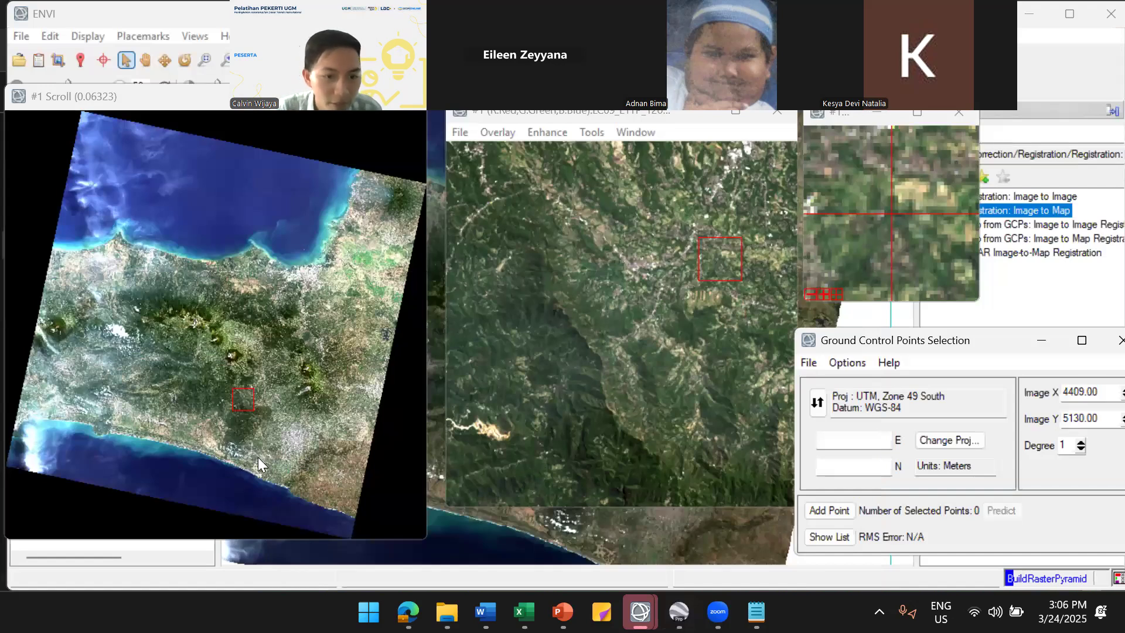
pyautogui.moveTo(270, 460); pyautogui.dragTo(302, 435)
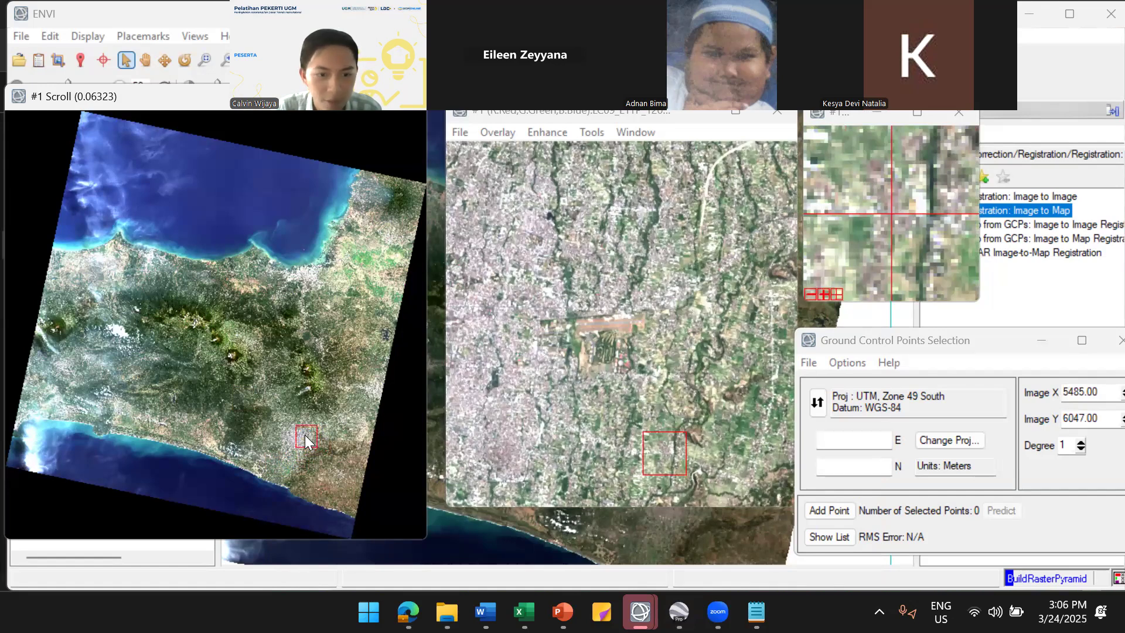
pyautogui.moveTo(305, 440); pyautogui.dragTo(311, 440)
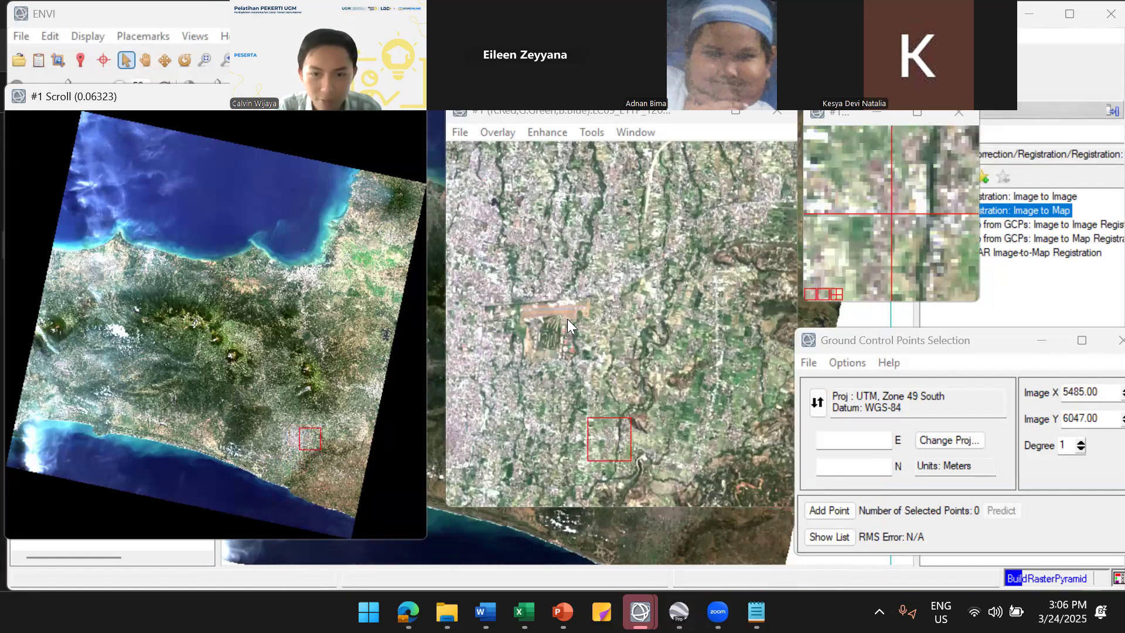
pyautogui.moveTo(604, 417); pyautogui.dragTo(592, 393)
pyautogui.moveTo(570, 329); pyautogui.dragTo(565, 317)
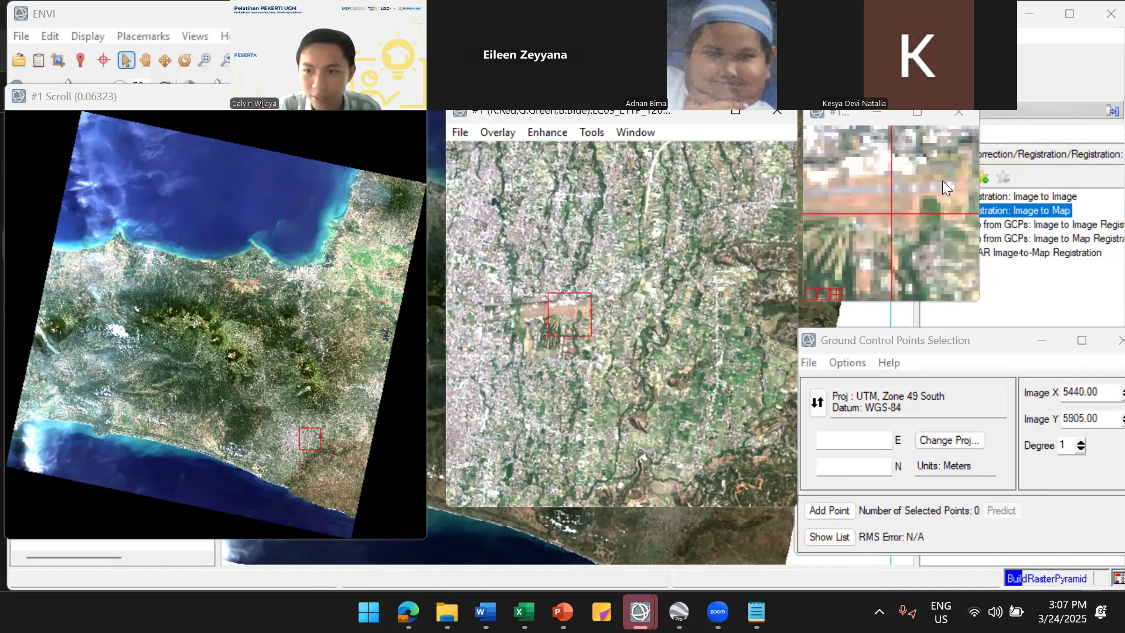
pyautogui.click(649, 301)
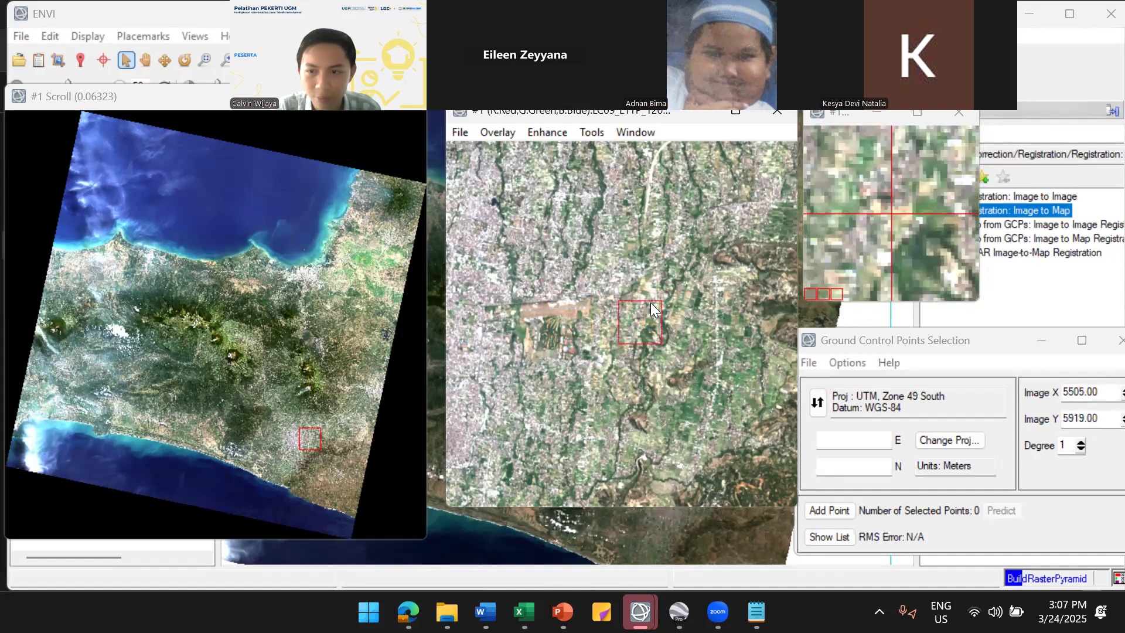
pyautogui.moveTo(576, 303)
pyautogui.mouseDown()
pyautogui.moveTo(601, 322)
pyautogui.moveTo(575, 313)
pyautogui.mouseUp()
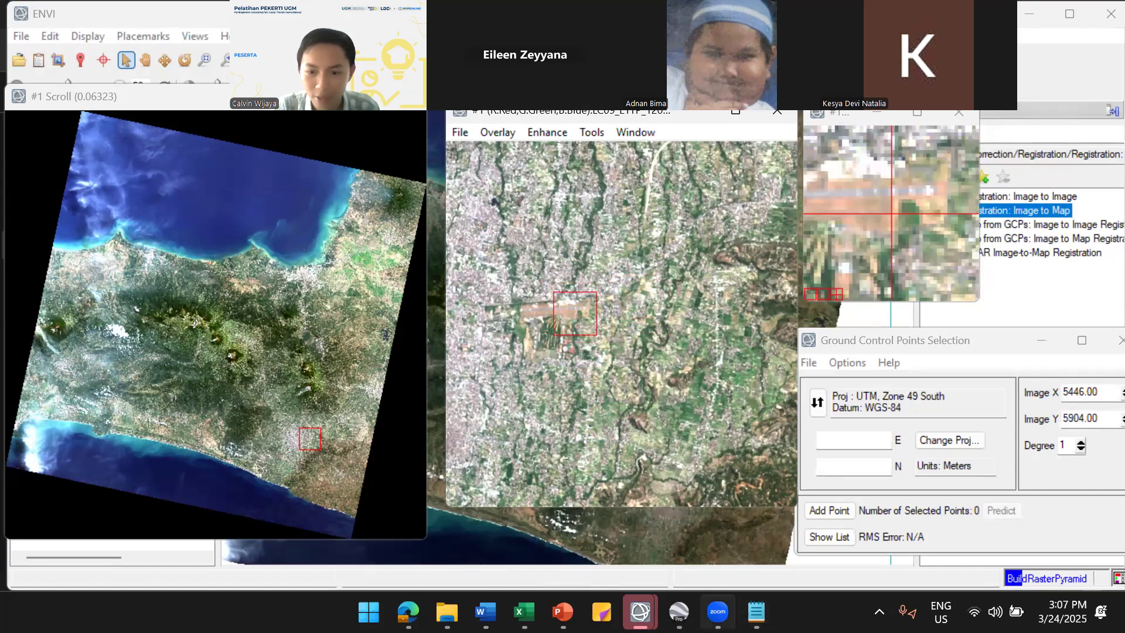
# Compare with the Google Earth pin, centre ENVI's Zoom crosshair at about image X 5444, Y 5900, and reposition the Ground Control Points Selection window
pyautogui.click(679, 613)
pyautogui.scroll(-5, 709, 408)
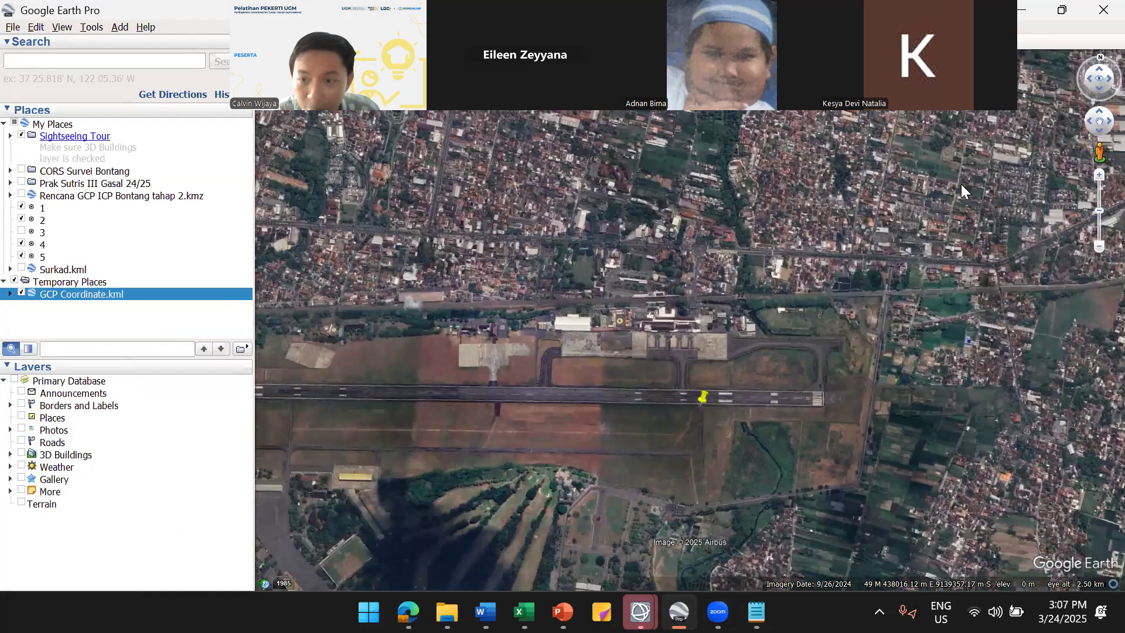
pyautogui.hotkey('alt', 'Tab')
pyautogui.click(883, 199)
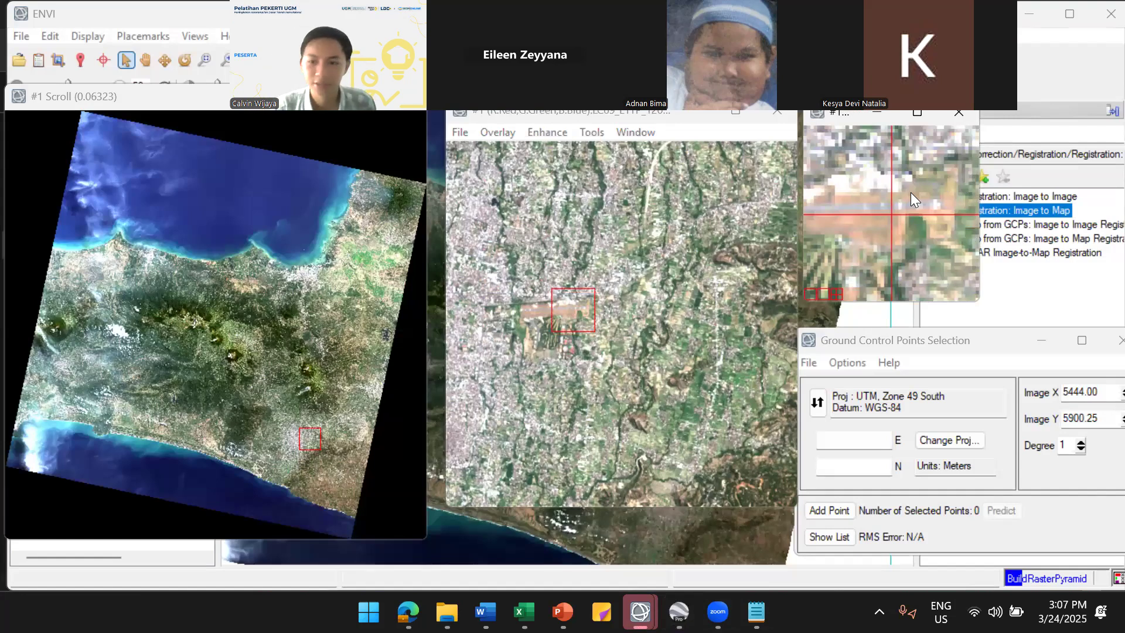
pyautogui.click(875, 340)
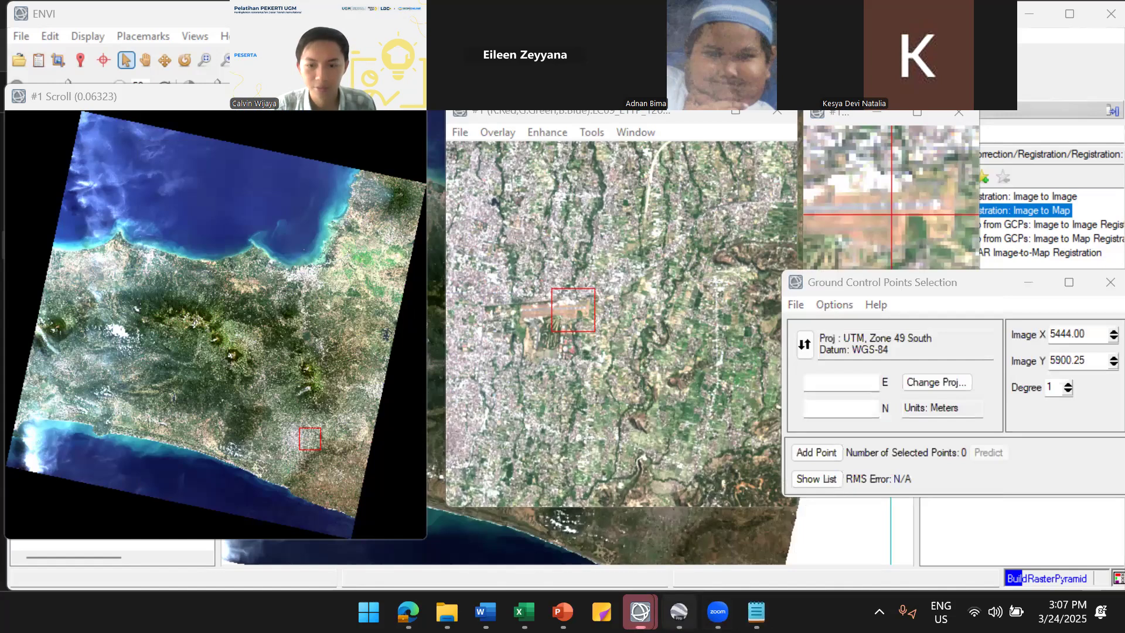
# Switch to Google Earth Pro and copy the value 110.4382671 from the GCP 1 pin's details
pyautogui.click(679, 612)
pyautogui.click(706, 401)
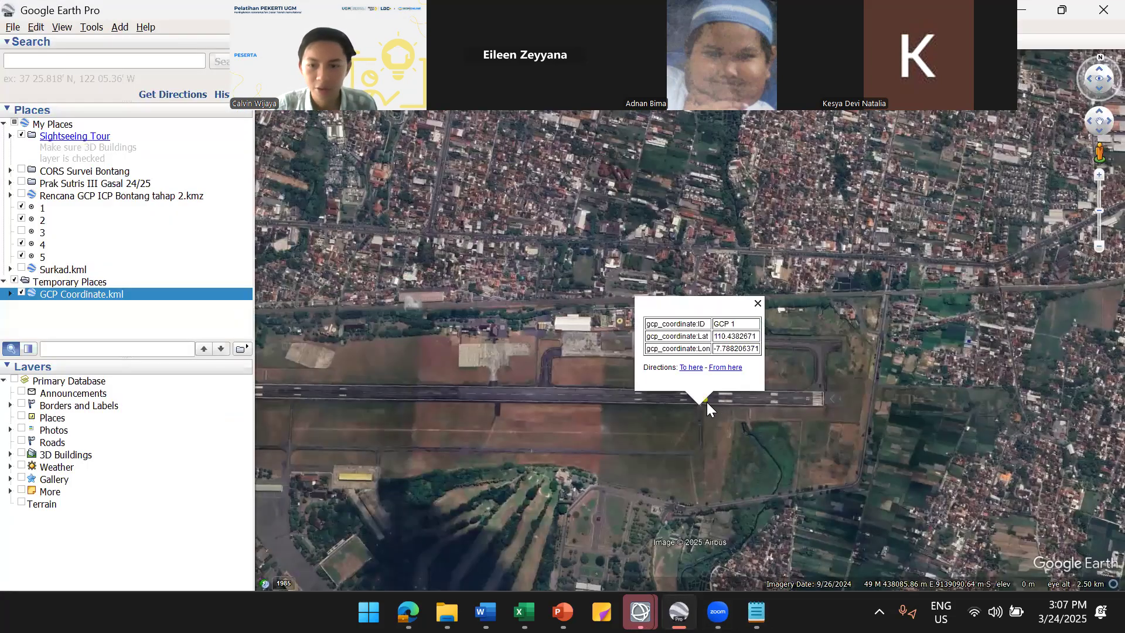
pyautogui.moveTo(715, 339); pyautogui.dragTo(757, 340)
pyautogui.hotkey('ctrl', 'c')
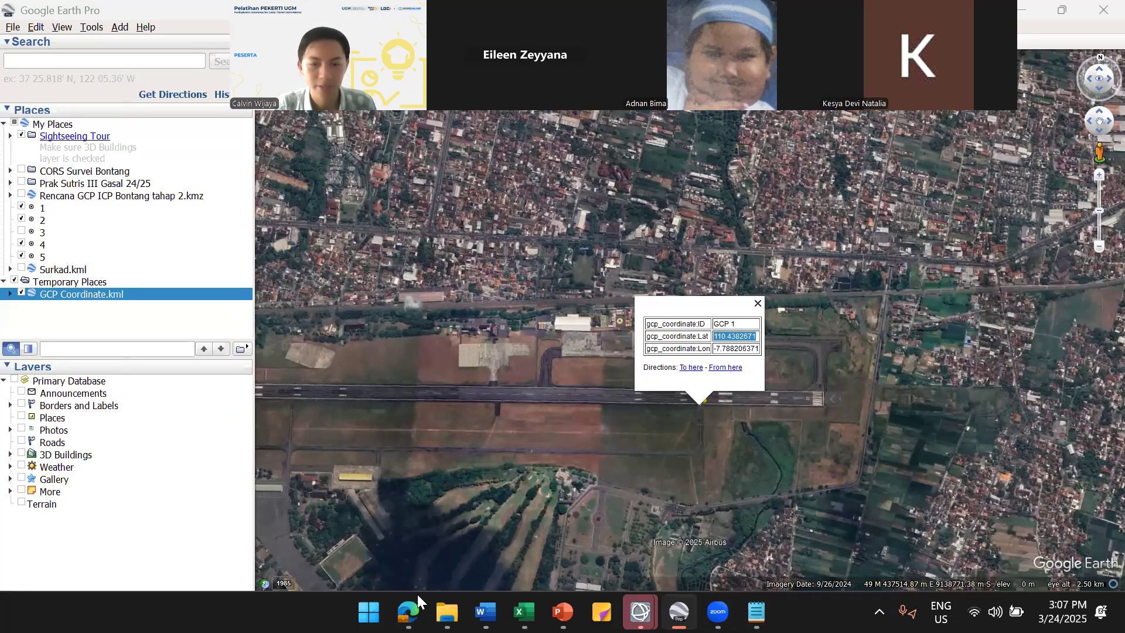
# Switch to the browser's Lat Long to UTM converter on latlong.net and enter 110.4382671 as the longitude
pyautogui.moveTo(410, 609)
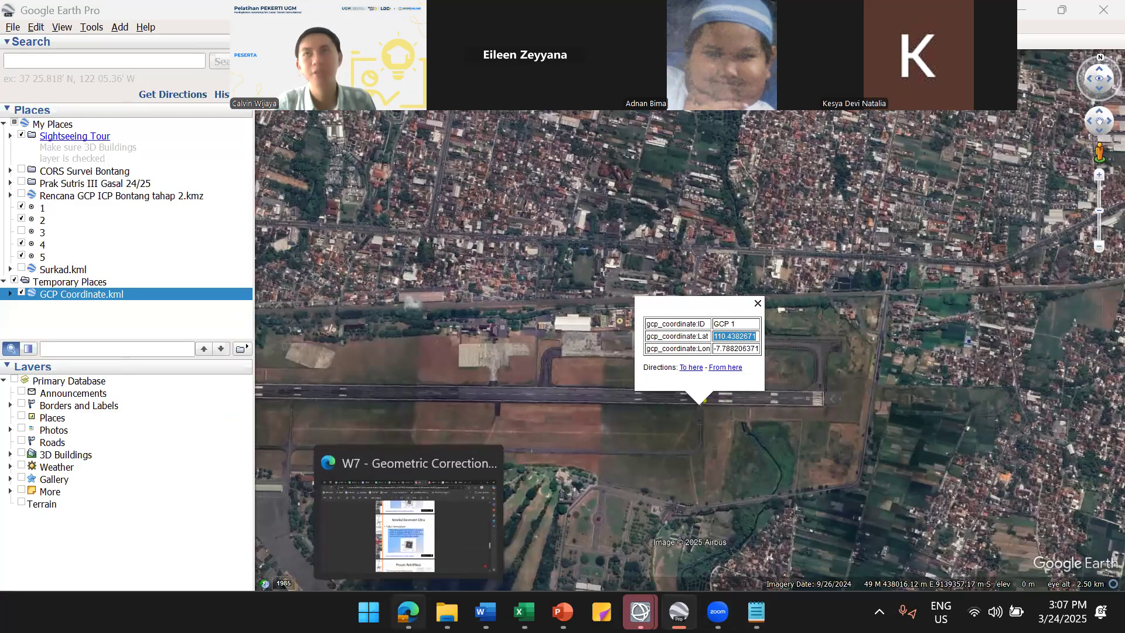
pyautogui.click(409, 516)
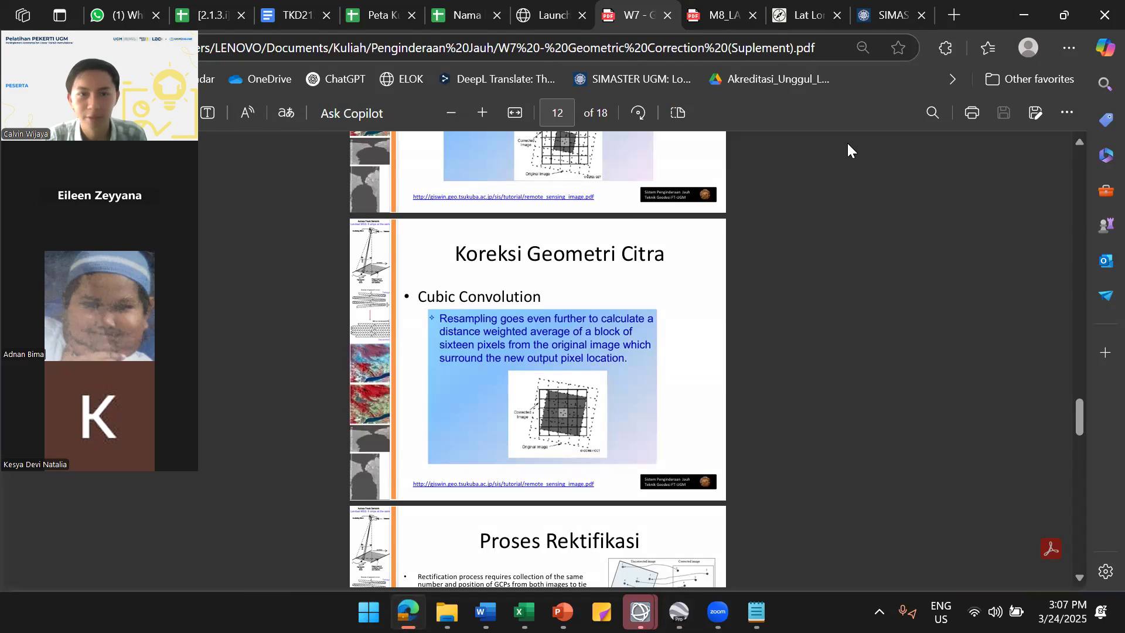
pyautogui.click(808, 16)
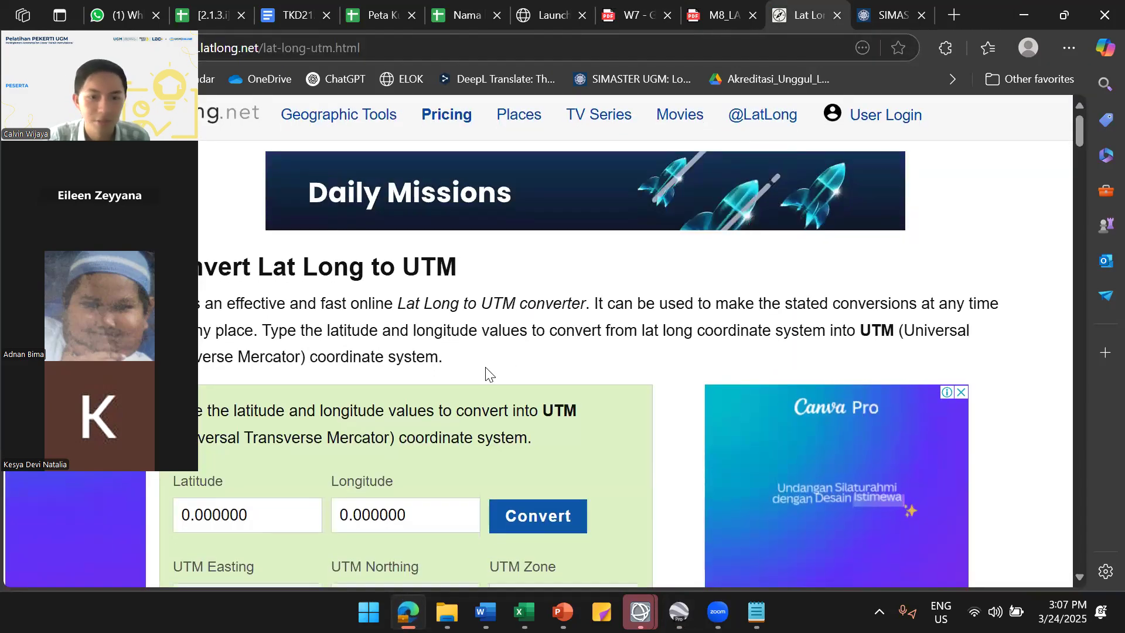
pyautogui.scroll(-3, 485, 369)
pyautogui.scroll(3, 485, 369)
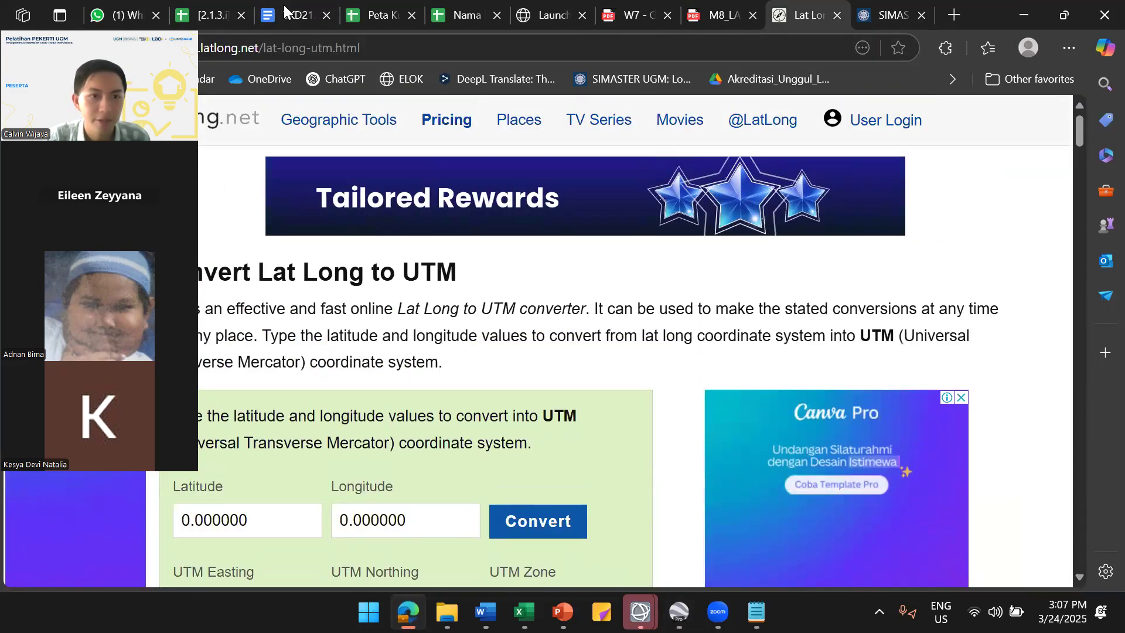
pyautogui.scroll(-1, 311, 243)
pyautogui.scroll(-5, 310, 243)
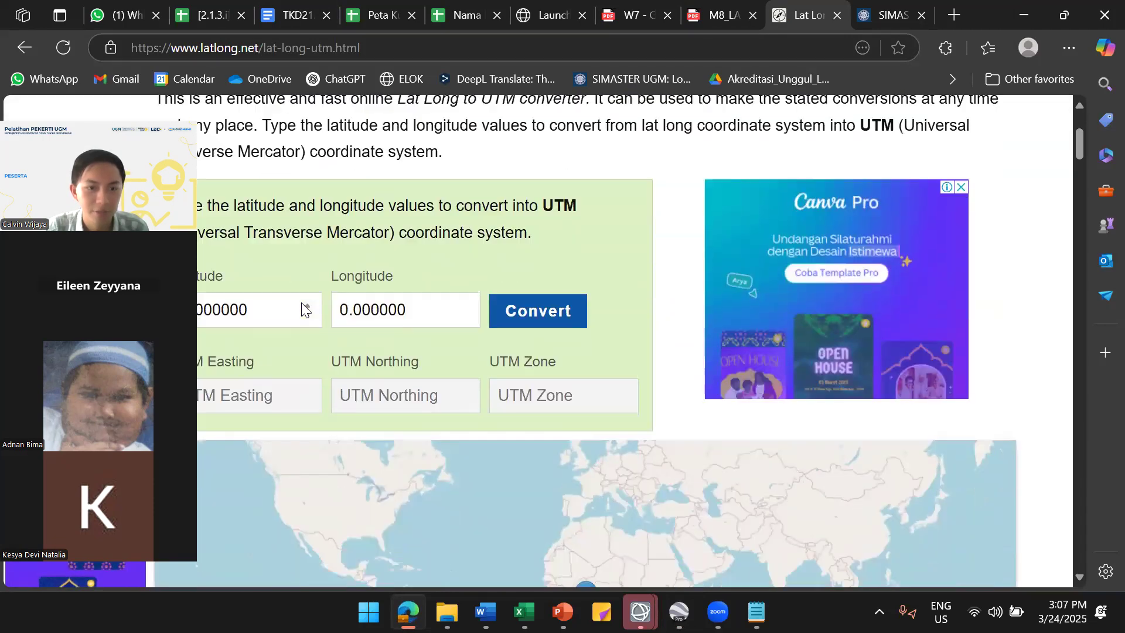
pyautogui.click(359, 256)
pyautogui.hotkey('ctrl', 'a')
pyautogui.hotkey('ctrl', 'v')
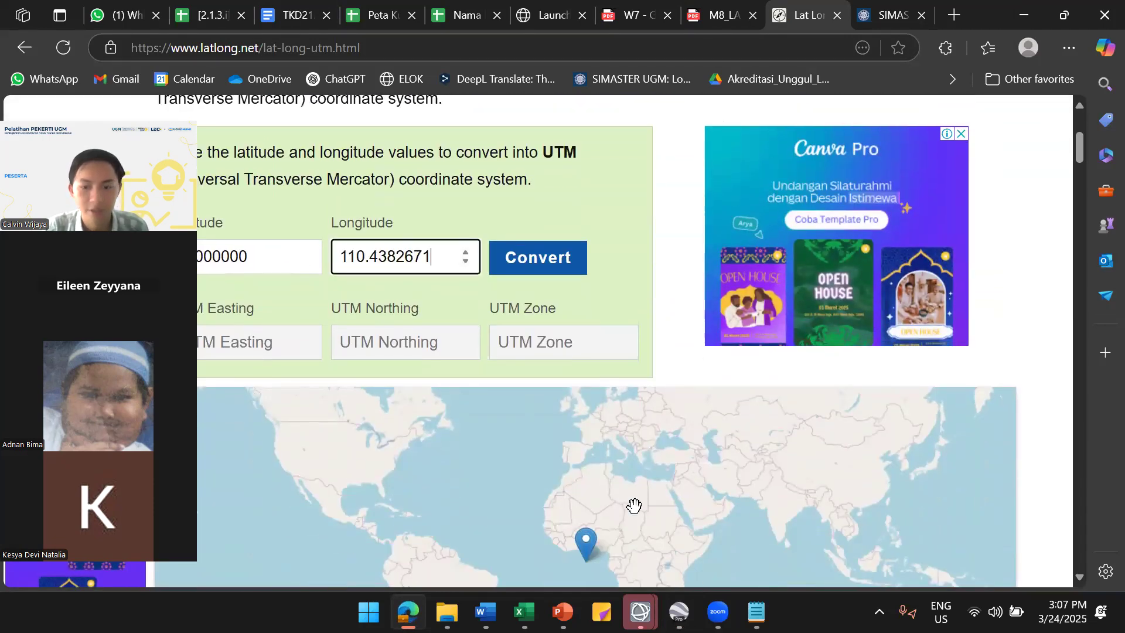
# Copy -7.788206371 from the GCP 1 details in Google Earth Pro and enter it as the converter's latitude
pyautogui.hotkey('alt', 'Tab')
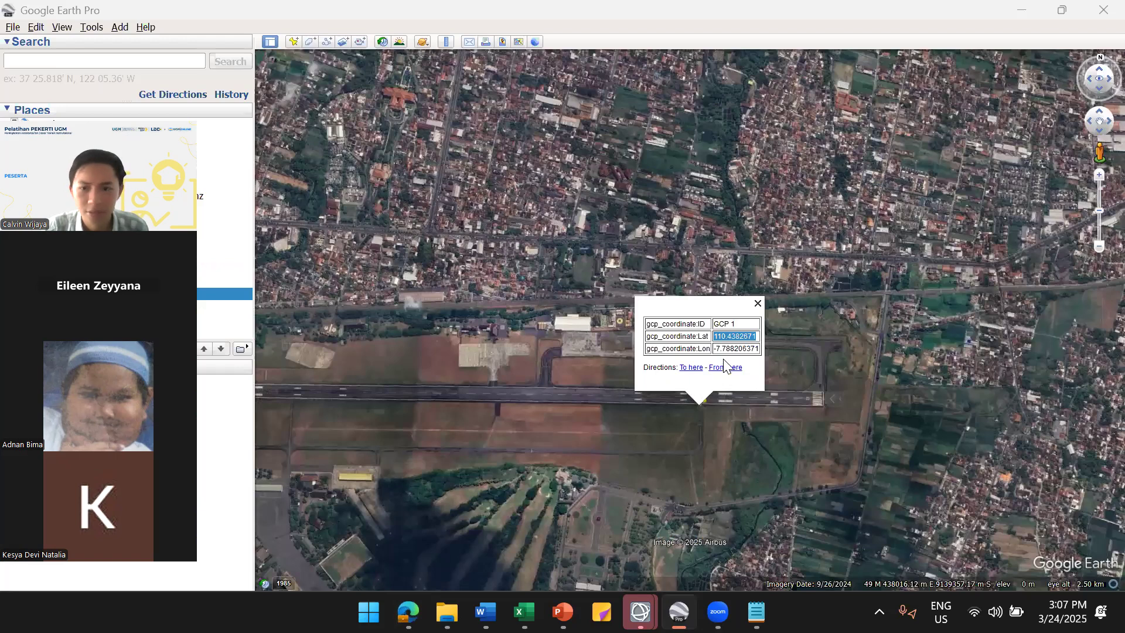
pyautogui.moveTo(715, 349); pyautogui.dragTo(733, 350)
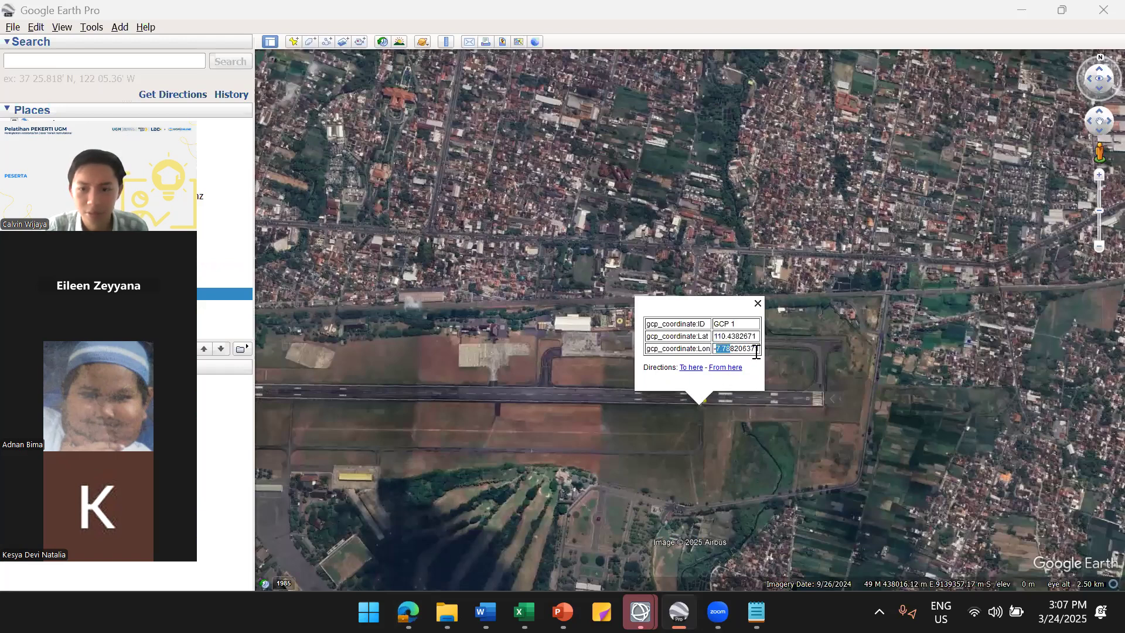
pyautogui.click(758, 351)
pyautogui.moveTo(711, 351); pyautogui.dragTo(760, 349)
pyautogui.hotkey('ctrl', 'c')
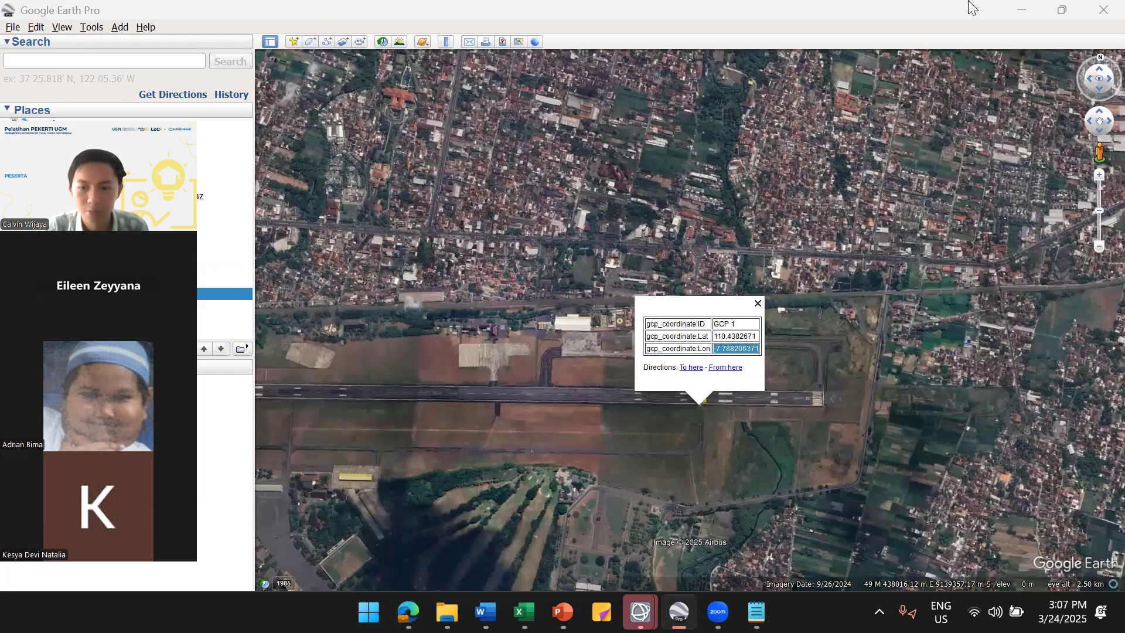
pyautogui.click(1023, 14)
pyautogui.doubleClick(241, 259)
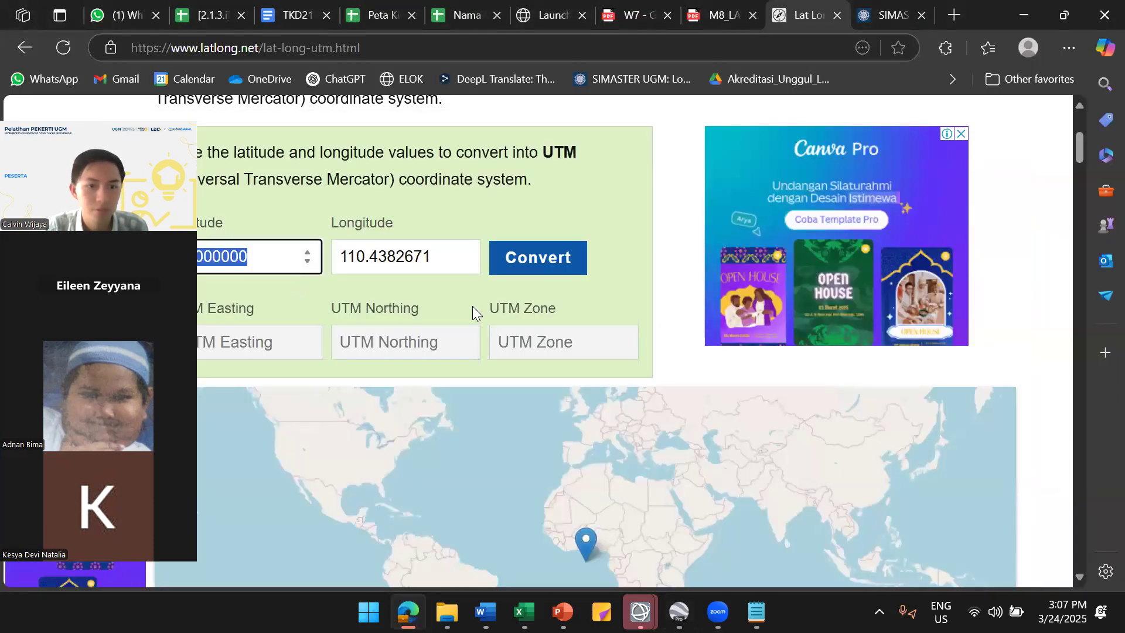
pyautogui.hotkey('ctrl', 'v')
# Convert the GCP 1 coordinates to UTM and check the point's location on the converter's map
pyautogui.click(541, 255)
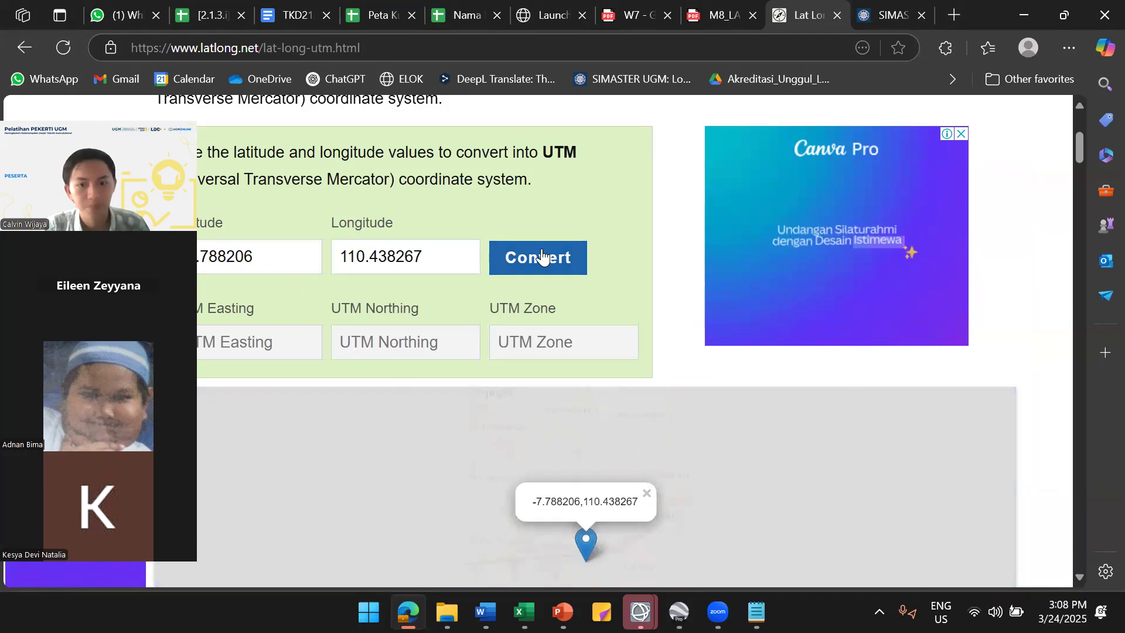
pyautogui.scroll(-4, 1033, 238)
pyautogui.scroll(1, 1028, 238)
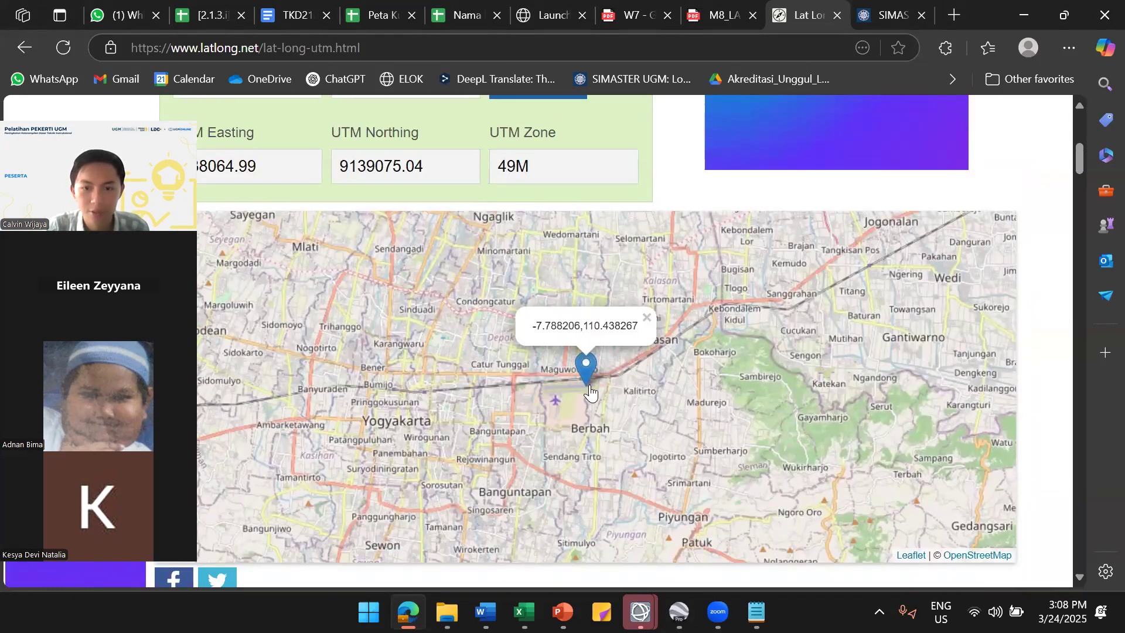
pyautogui.scroll(1, 593, 397)
pyautogui.scroll(2, 593, 397)
pyautogui.scroll(2, 1022, 217)
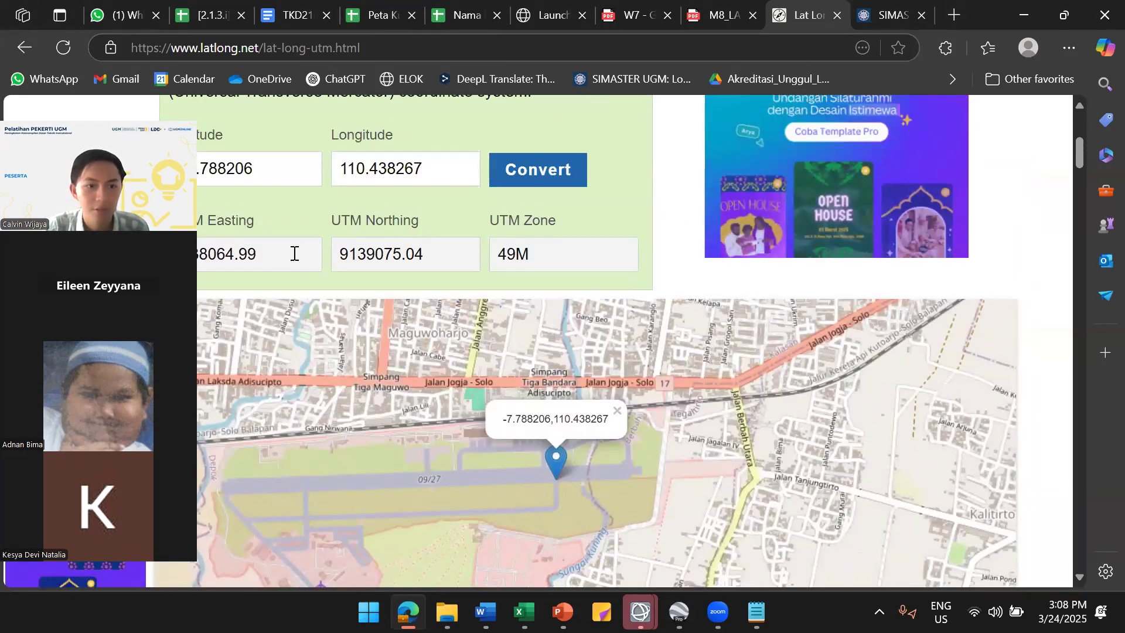
# Copy the UTM easting 438064.99 into the E coordinate of ENVI's Ground Control Points Selection window and return to the browser's converter
pyautogui.doubleClick(252, 254)
pyautogui.click(680, 612)
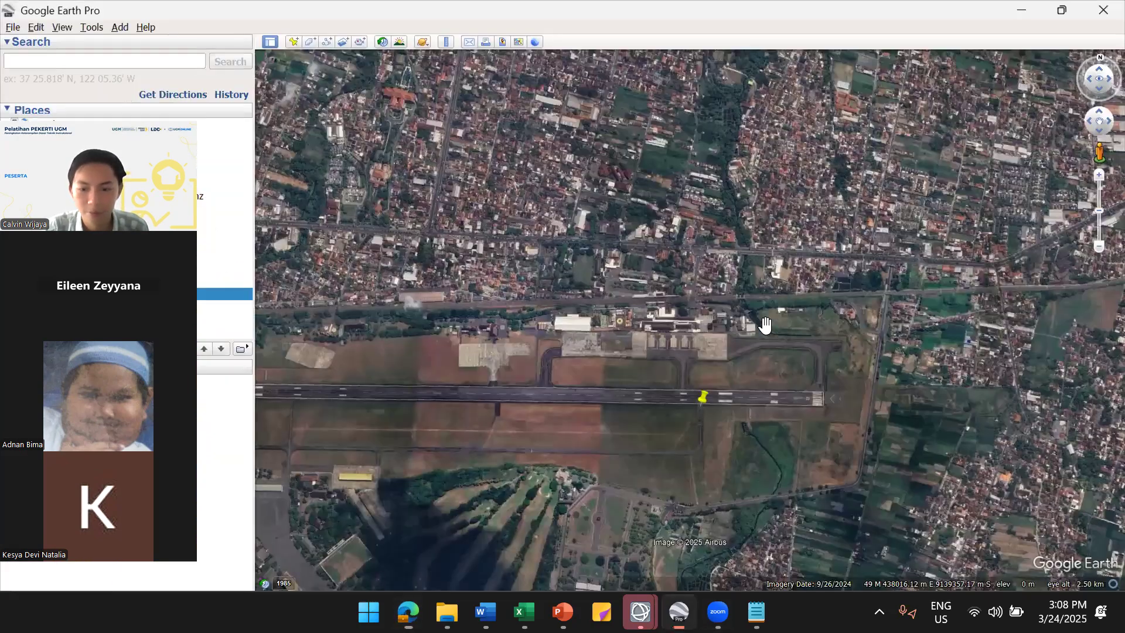
pyautogui.click(679, 612)
pyautogui.moveTo(641, 613)
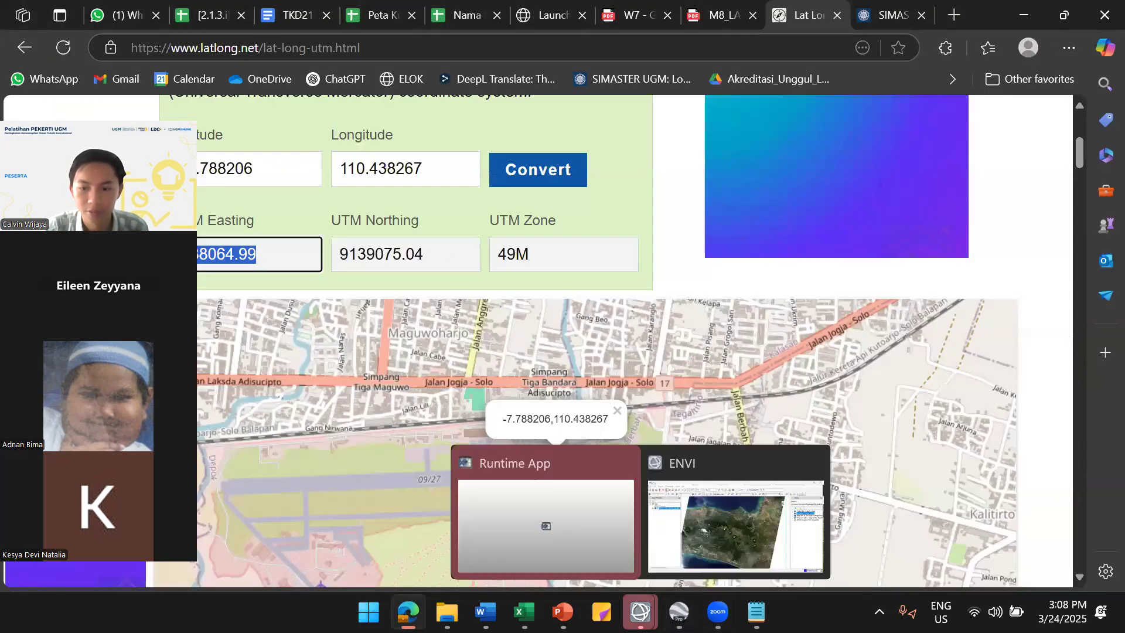
pyautogui.click(735, 515)
pyautogui.click(856, 382)
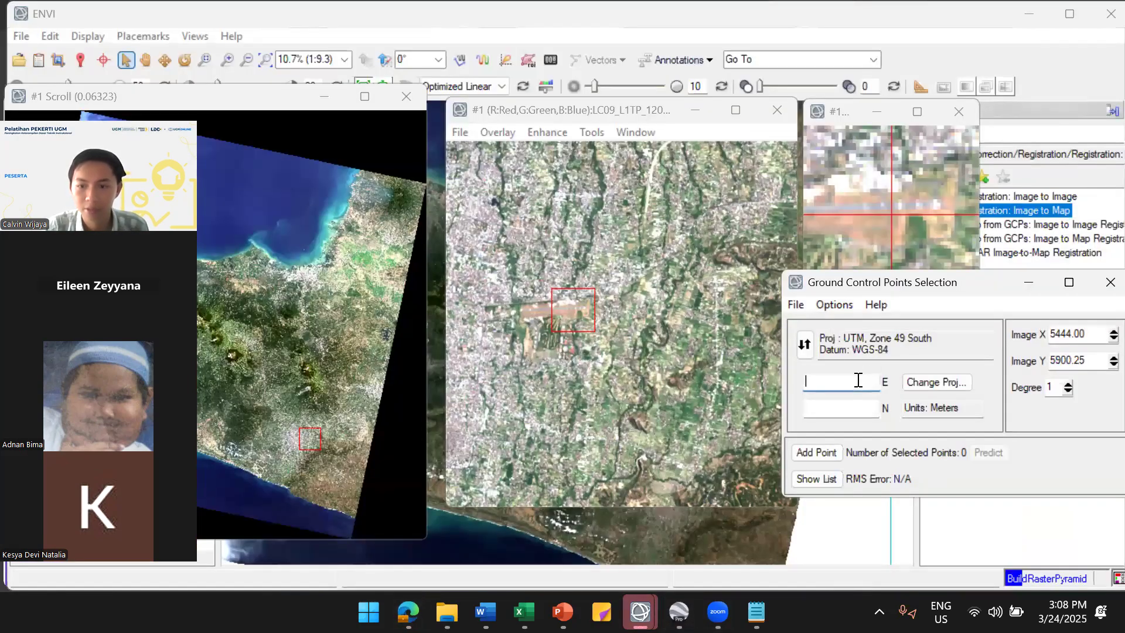
pyautogui.write('438064.99')
pyautogui.click(408, 613)
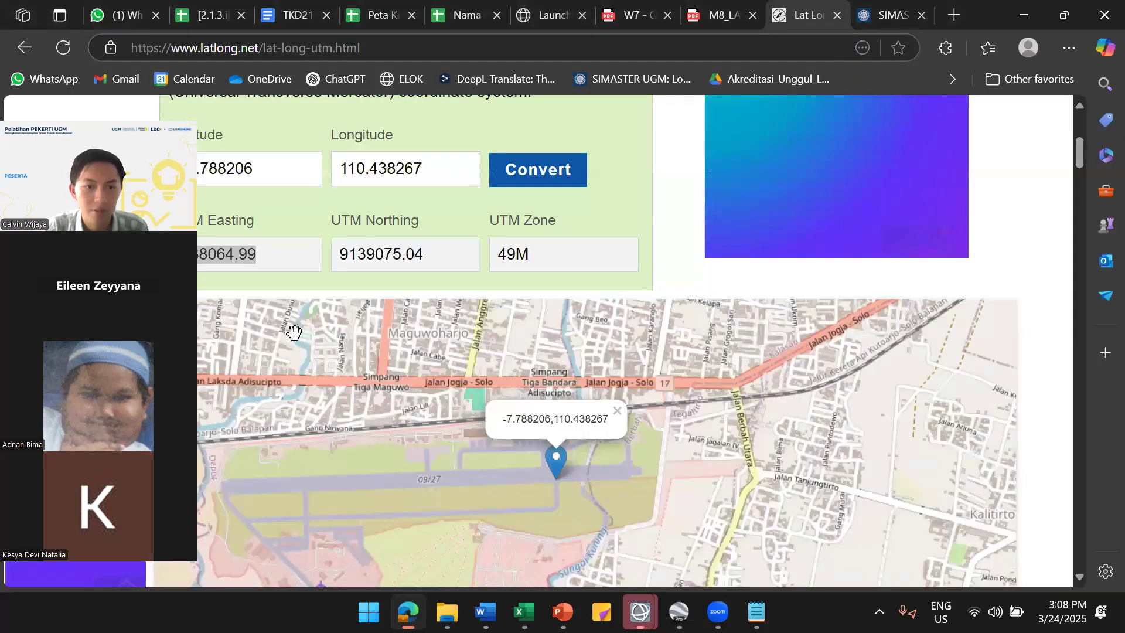
# Copy the UTM northing 9139075.04 from the converter into the N coordinate of ENVI's Ground Control Points Selection window
pyautogui.moveTo(431, 262); pyautogui.dragTo(332, 258)
pyautogui.hotkey('ctrl', 'c')
pyautogui.click(1025, 16)
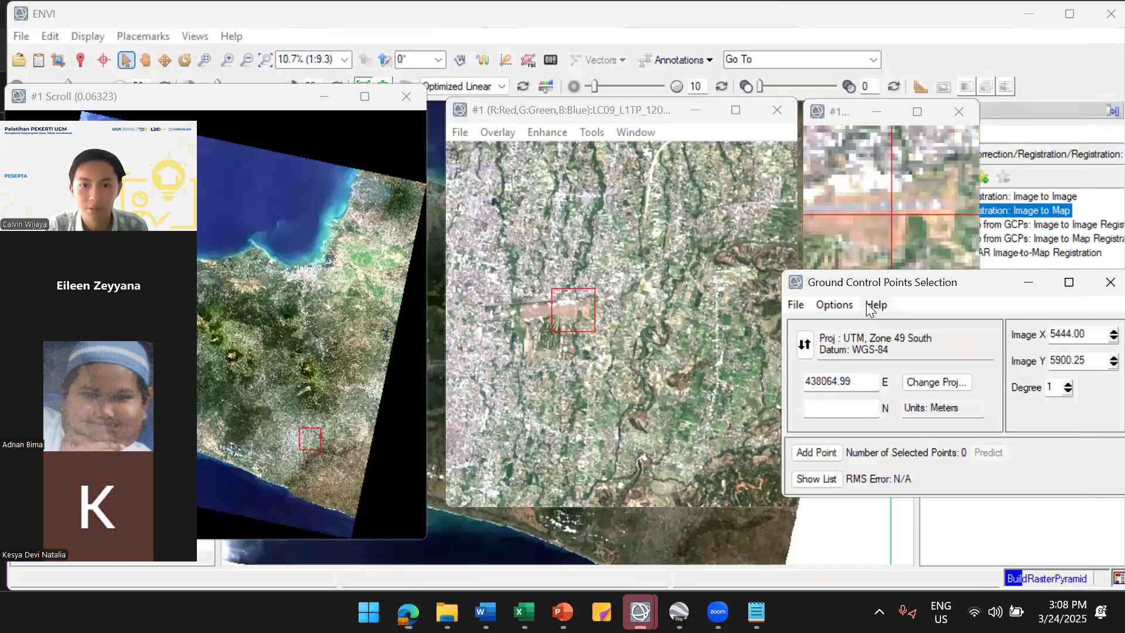
pyautogui.click(865, 404)
pyautogui.hotkey('ctrl', 'v')
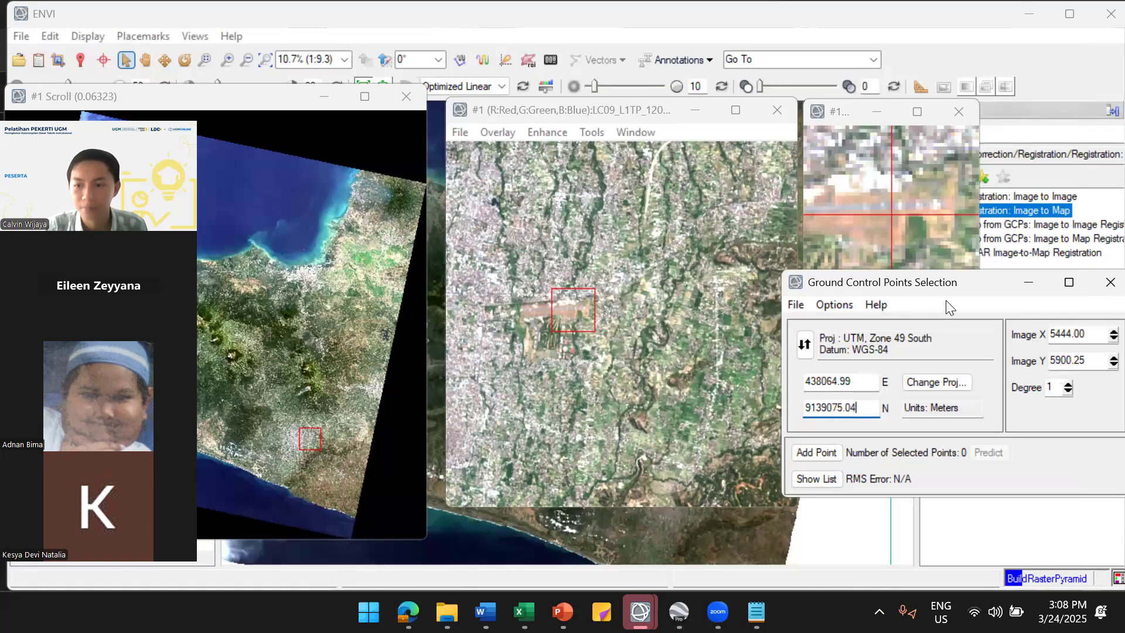
# Check the entered easting and northing, then add them with the current image position as the first ground control point
pyautogui.moveTo(953, 285); pyautogui.dragTo(940, 282)
pyautogui.moveTo(842, 377); pyautogui.dragTo(834, 380)
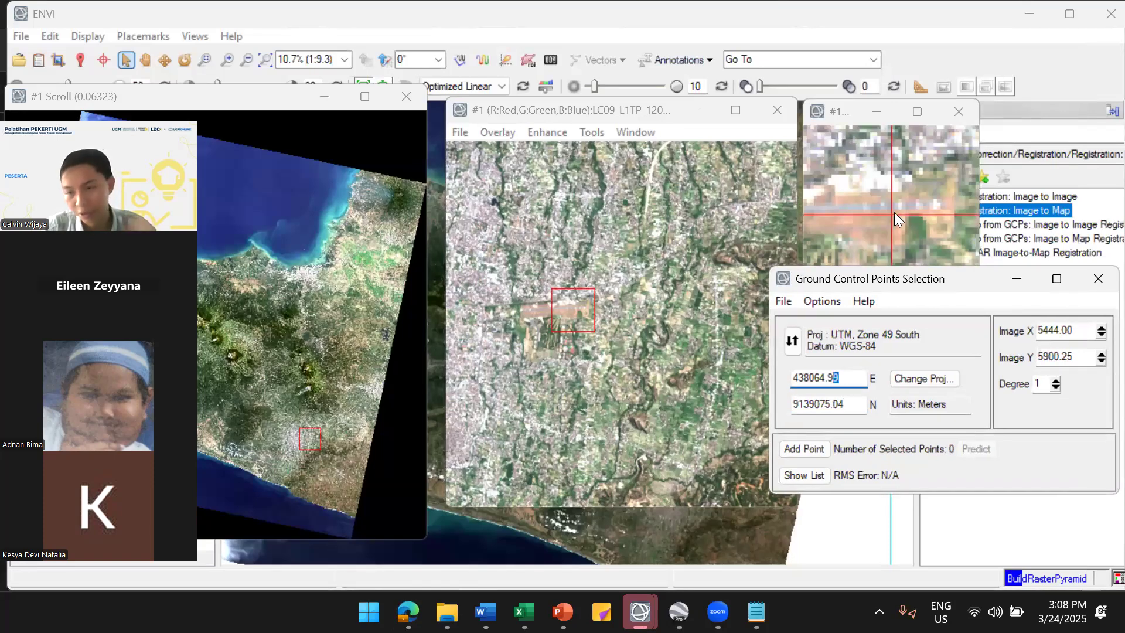
pyautogui.click(847, 376)
pyautogui.click(854, 400)
pyautogui.click(853, 383)
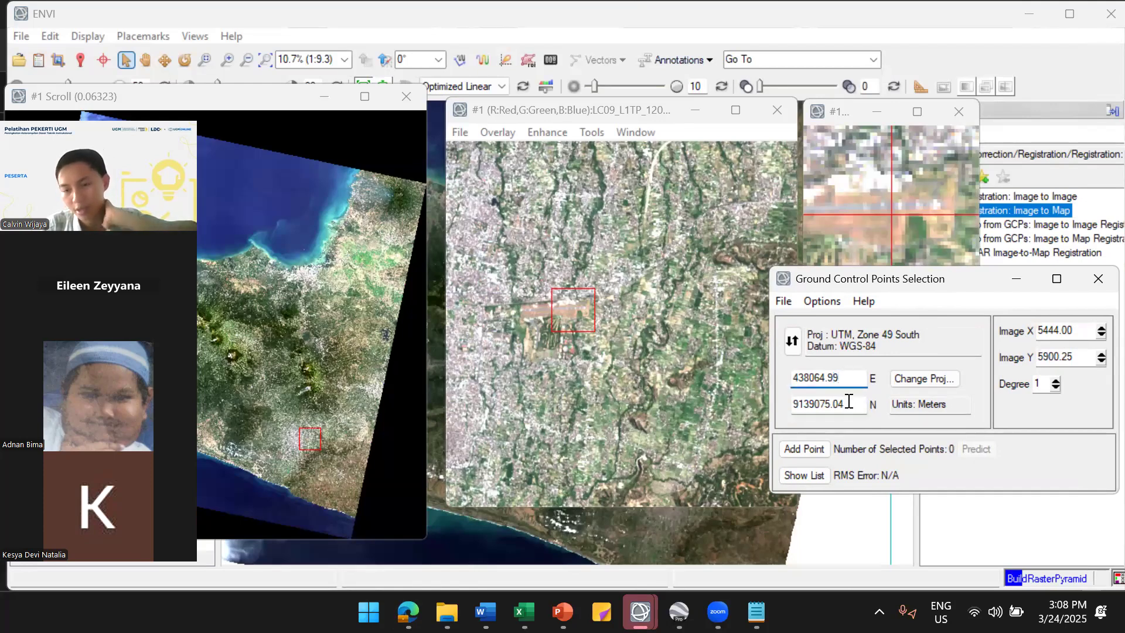
pyautogui.click(849, 403)
pyautogui.click(827, 447)
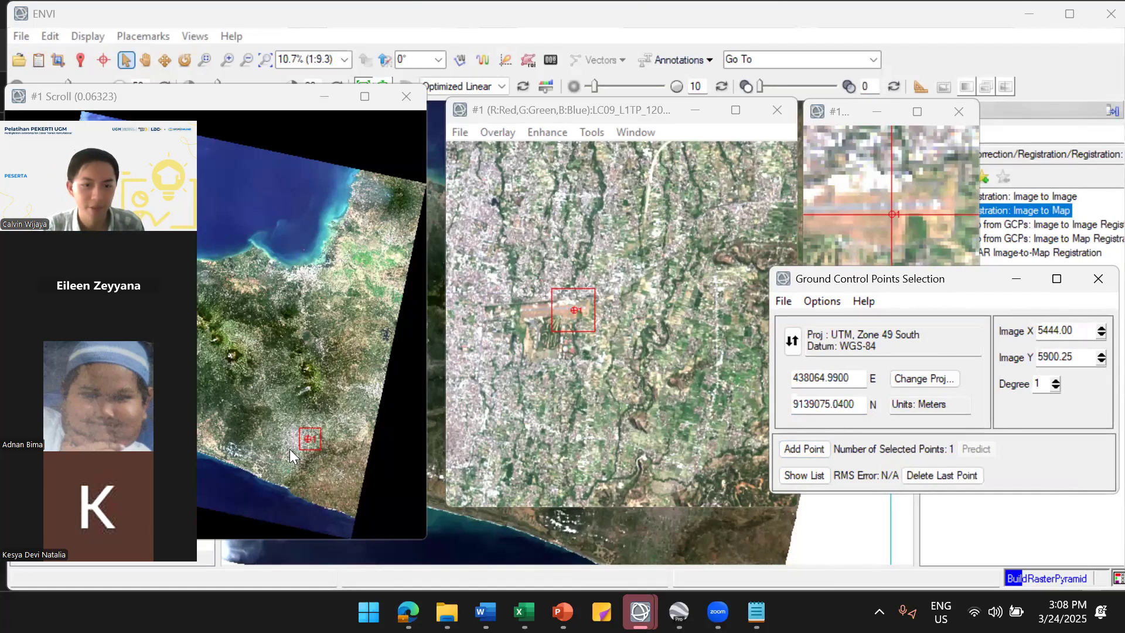
# Inspect the marker of point 1 beside the airport runway in the image and zoom windows, then return to the ground control point settings
pyautogui.moveTo(911, 209); pyautogui.dragTo(910, 205)
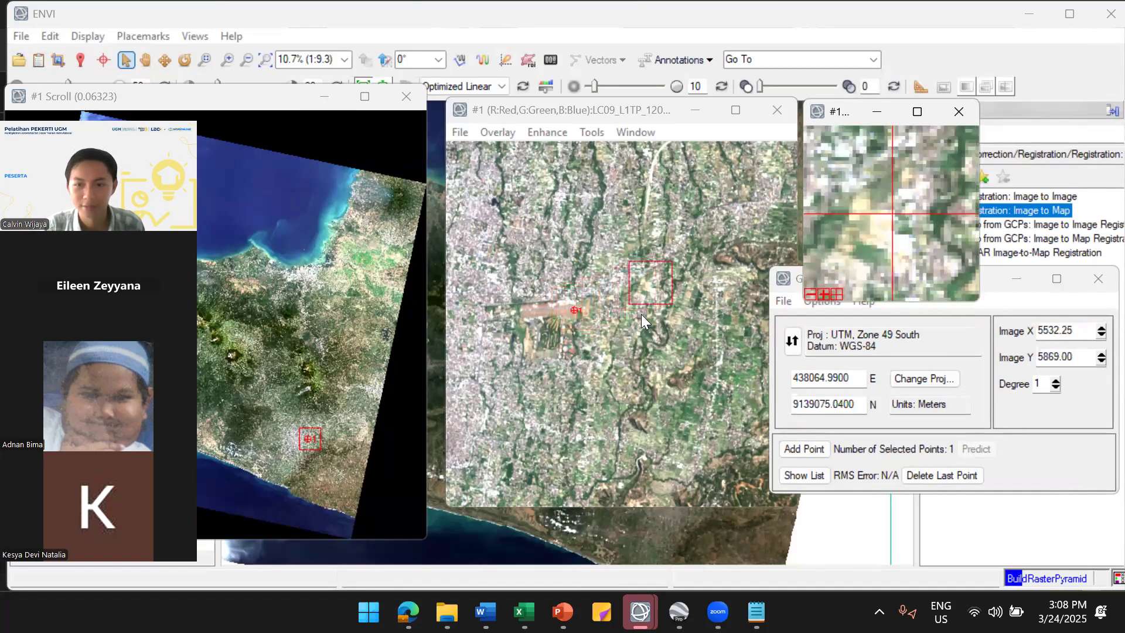
pyautogui.click(575, 311)
pyautogui.click(581, 303)
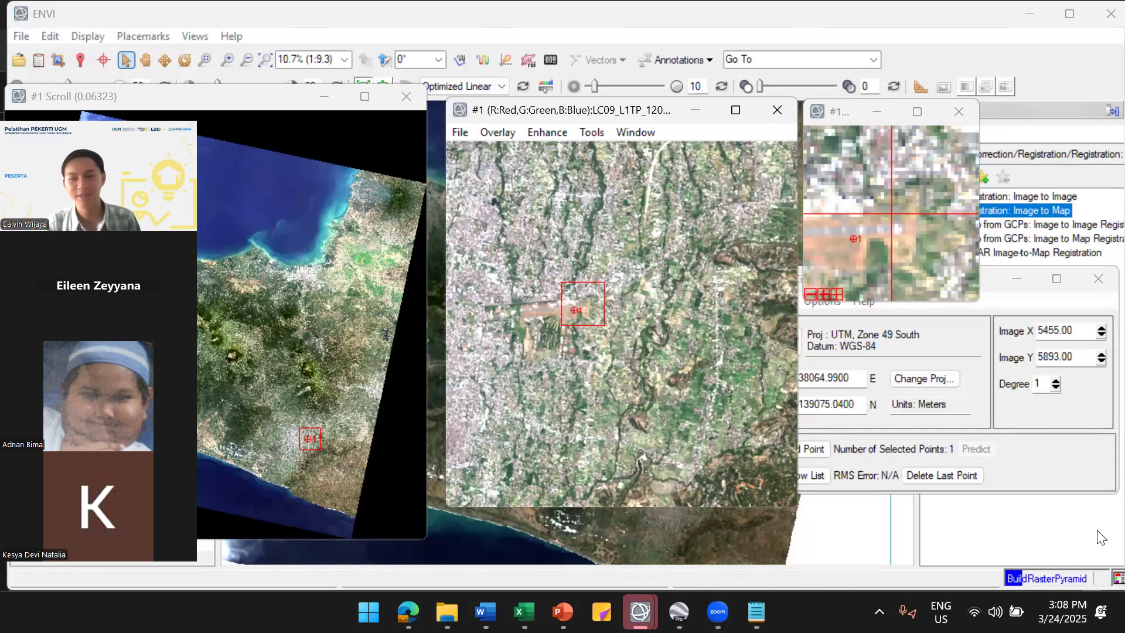
pyautogui.click(991, 309)
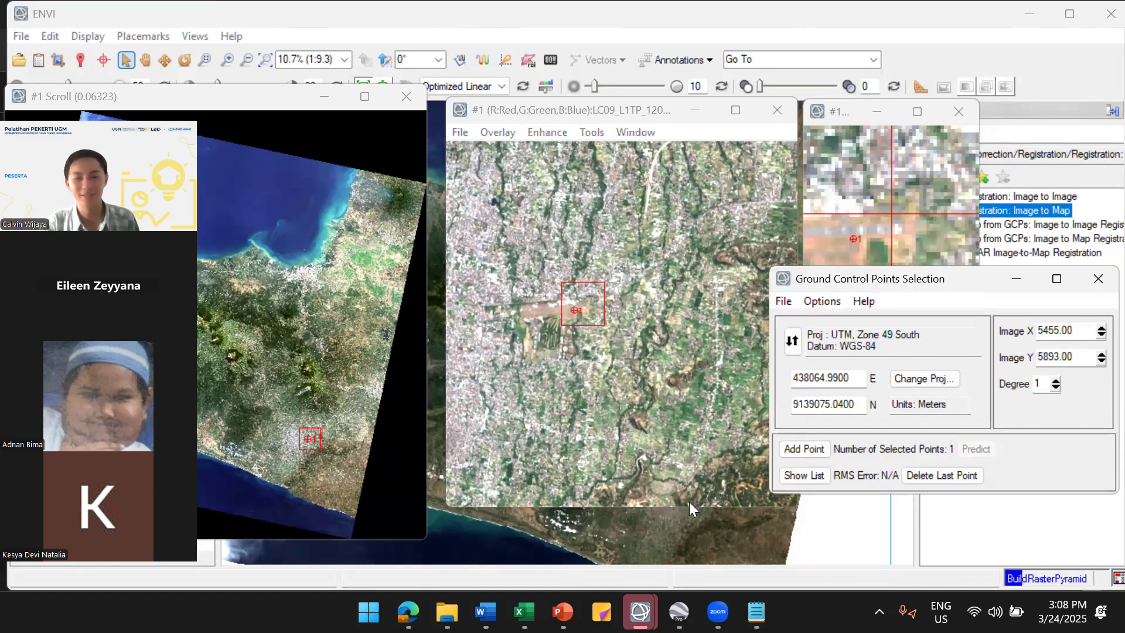
# Switch to Google Earth Pro, examine how all the GCP placemarks are distributed over the region, and return to ENVI
pyautogui.click(679, 611)
pyautogui.scroll(-2, 587, 246)
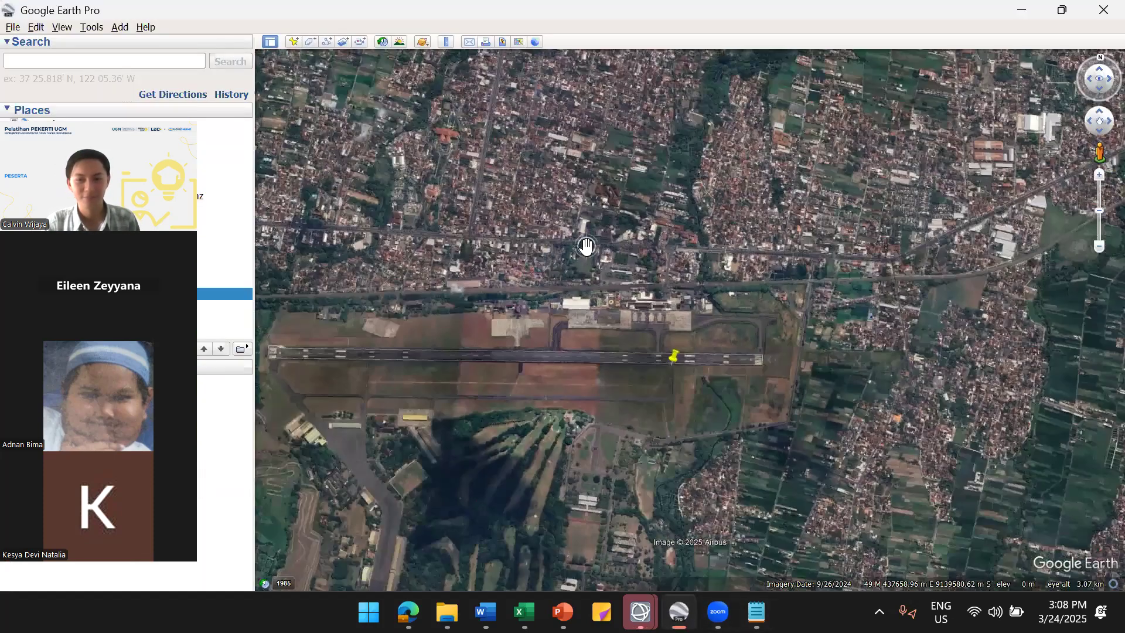
pyautogui.scroll(-3, 584, 240)
pyautogui.scroll(-5, 584, 240)
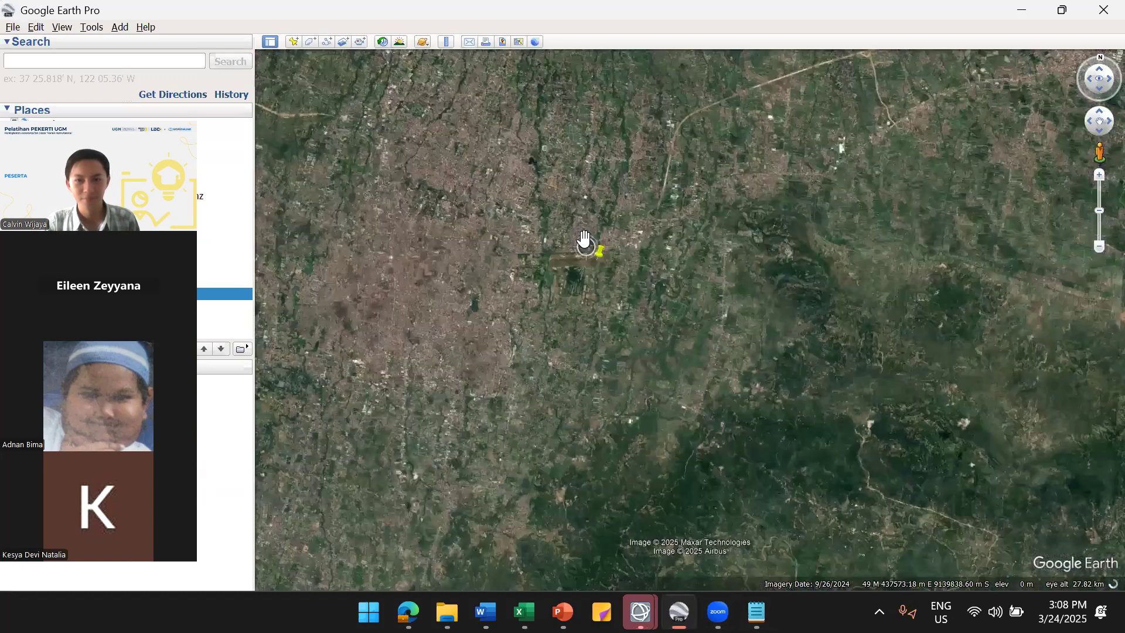
pyautogui.scroll(-4, 587, 307)
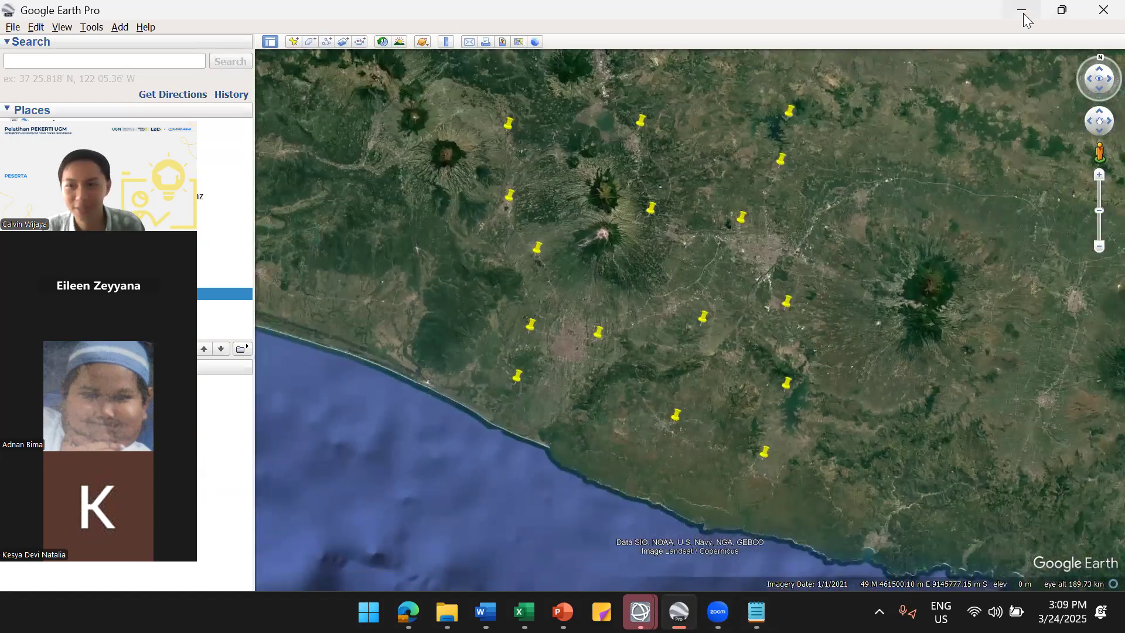
pyautogui.click(1023, 13)
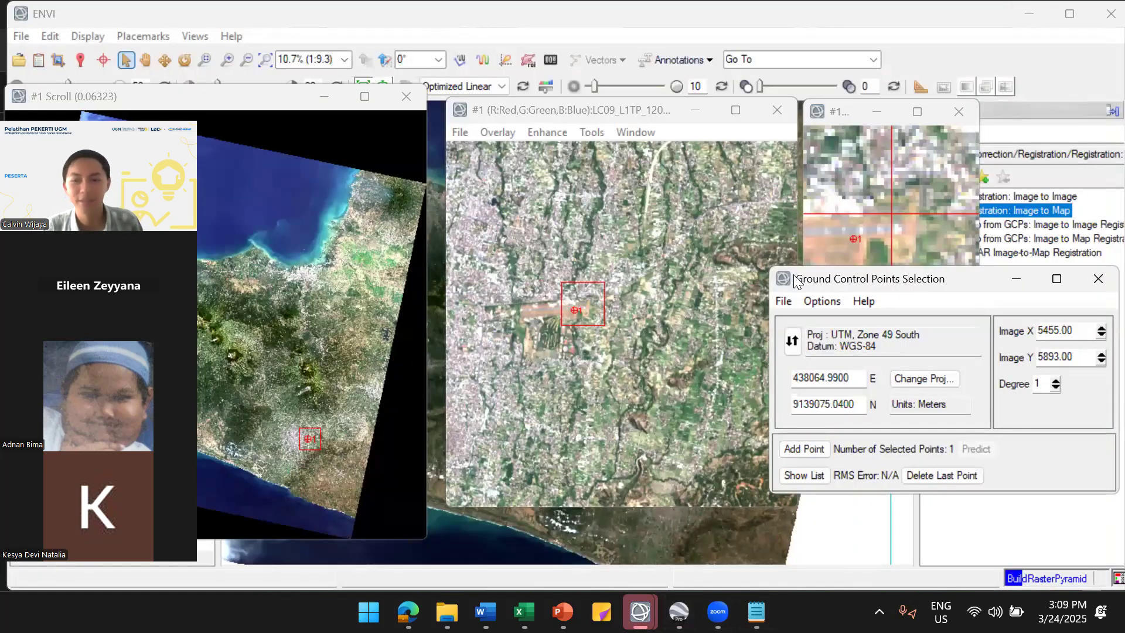
# Start saving the GCPs with map coordinates in the Downloads folder, taking GCP_MapCoord.pts as the base file name
pyautogui.click(786, 300)
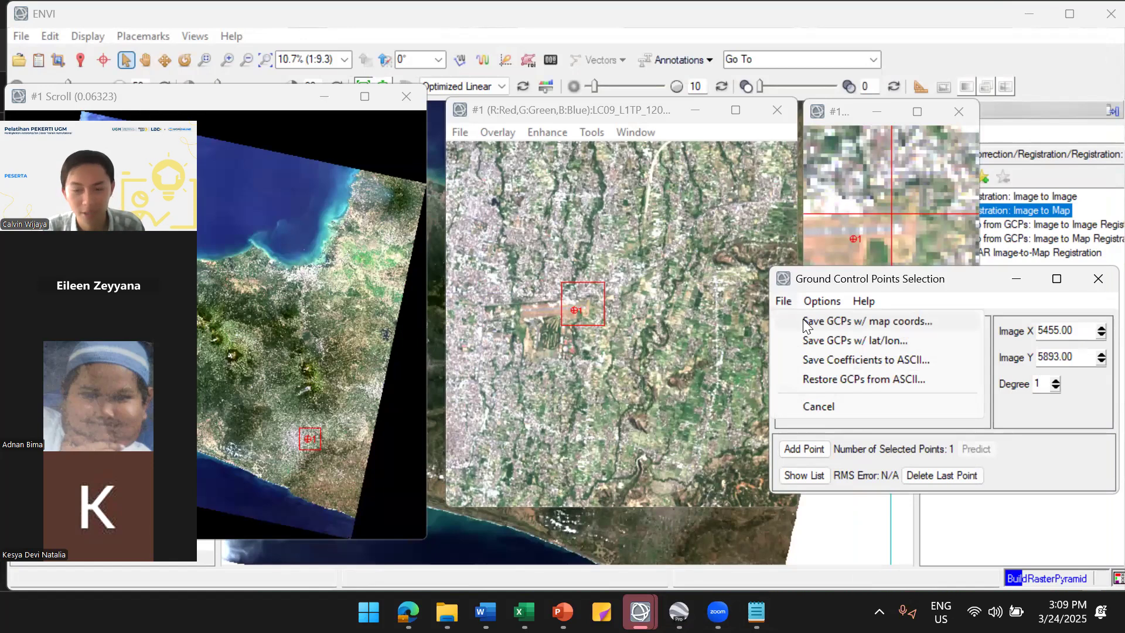
pyautogui.click(804, 321)
pyautogui.click(559, 294)
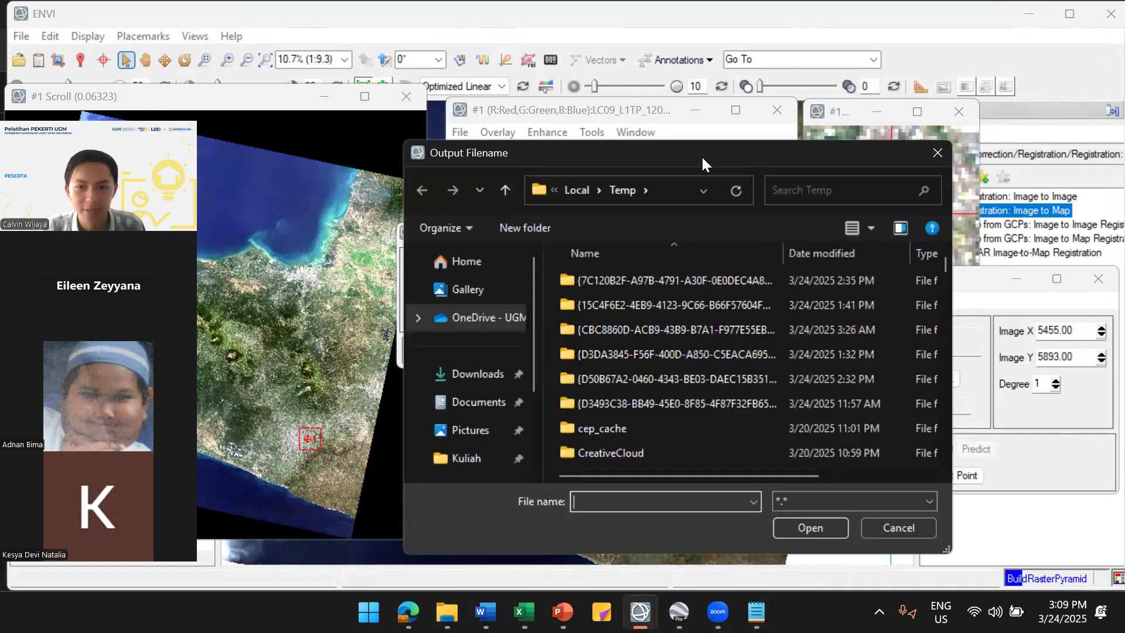
pyautogui.click(454, 331)
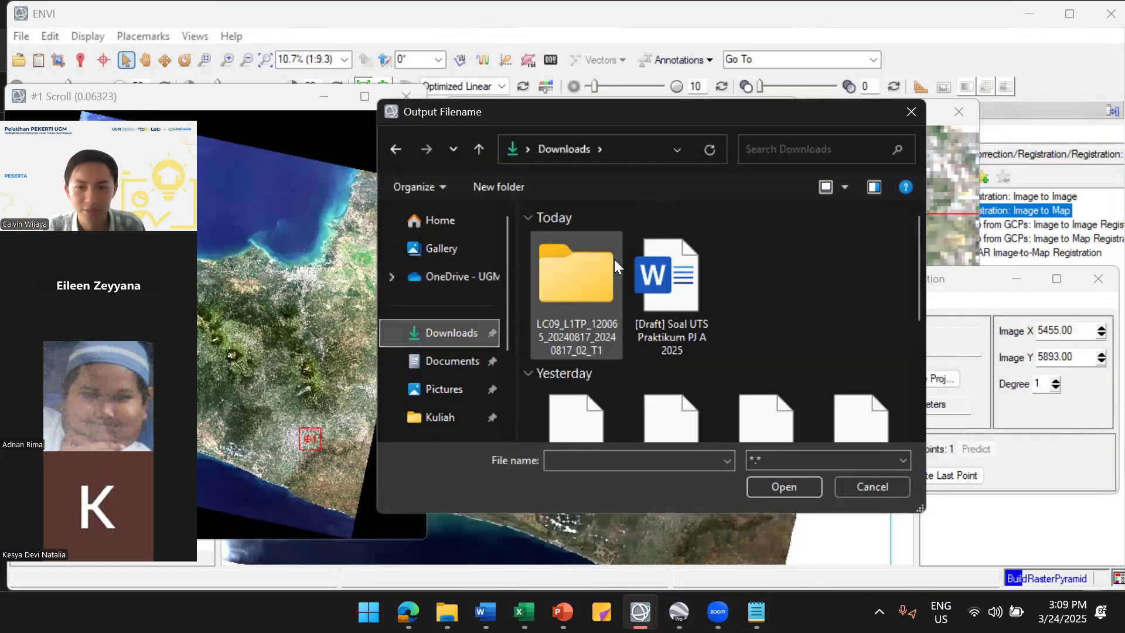
pyautogui.scroll(-5, 695, 282)
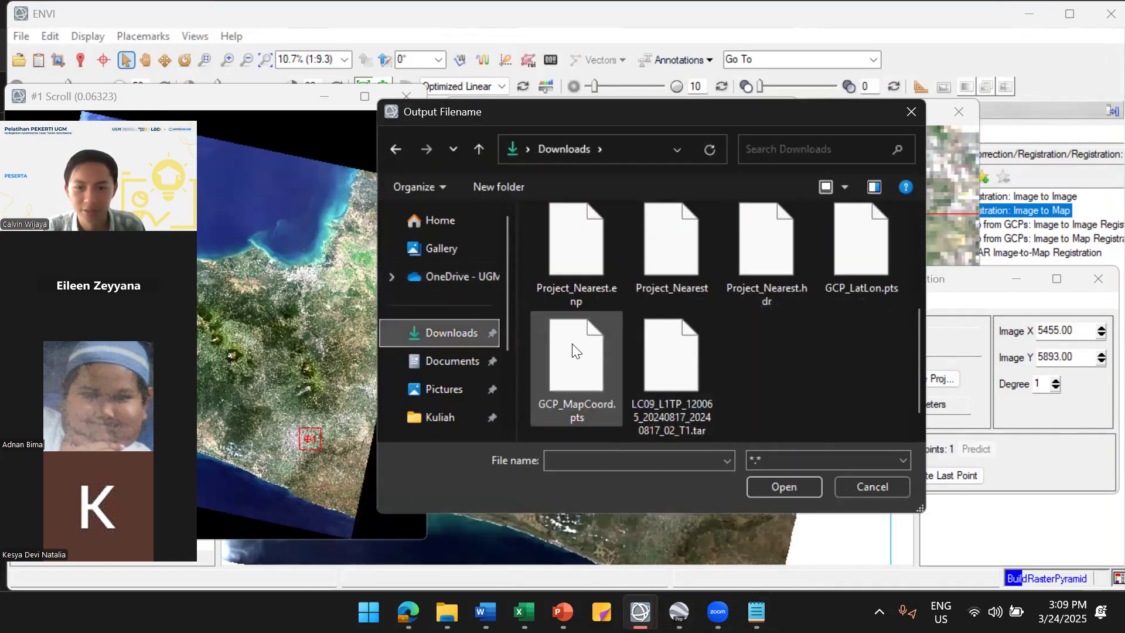
pyautogui.click(600, 389)
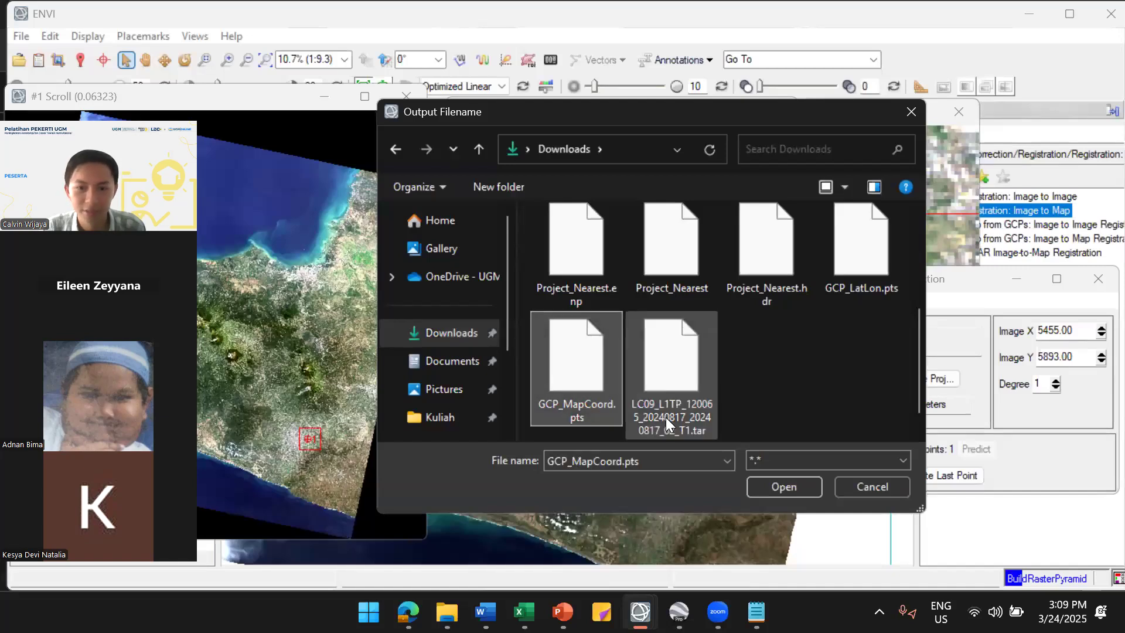
# Change the output file name to GCP_MapCoord2.pts and save the ground control points
pyautogui.scroll(3, 734, 388)
pyautogui.click(665, 464)
pyautogui.press('Left')
pyautogui.press('Left')
pyautogui.press('Left')
pyautogui.press('Left')
pyautogui.write('2')
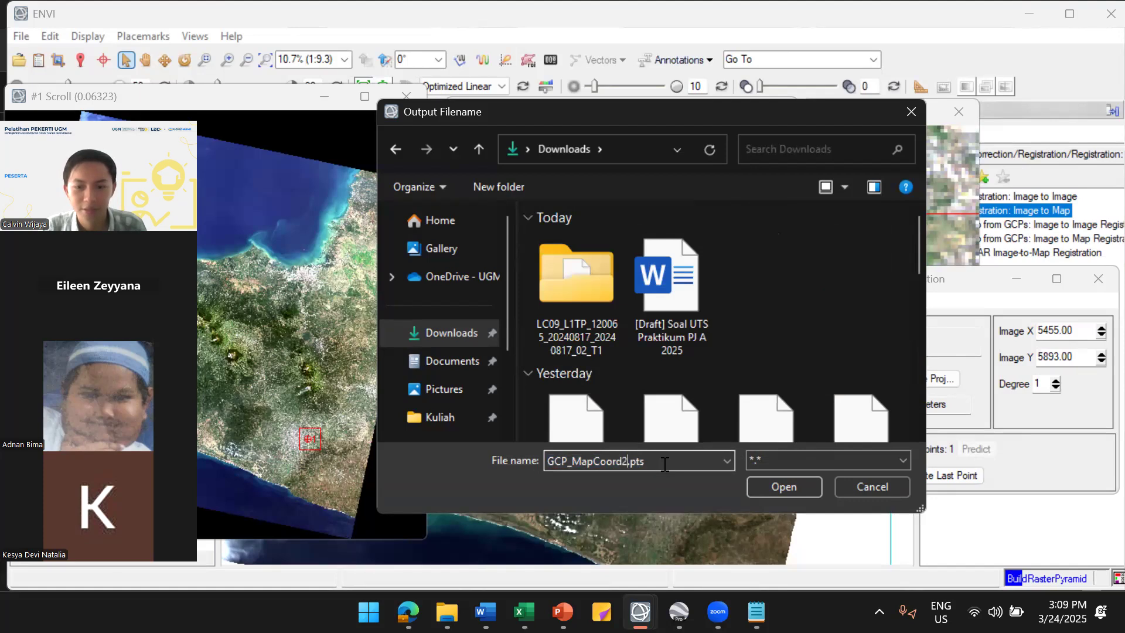
pyautogui.click(780, 485)
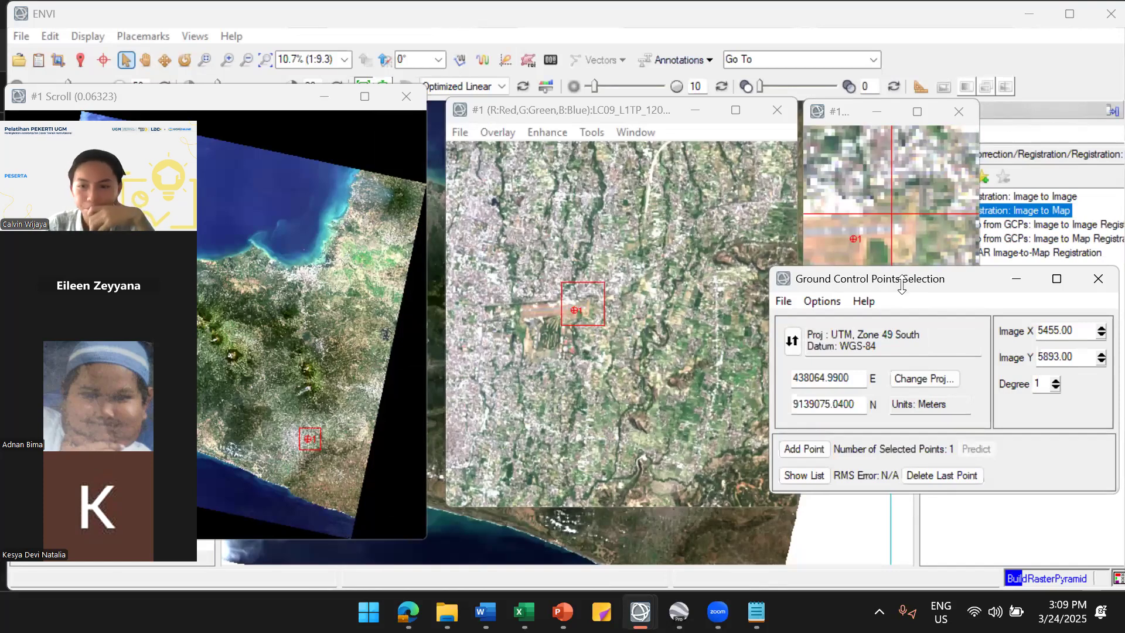
# Close the ground control point selection and select the Warp from GCPs: Image to Map Registration tool
pyautogui.moveTo(899, 272); pyautogui.dragTo(774, 256)
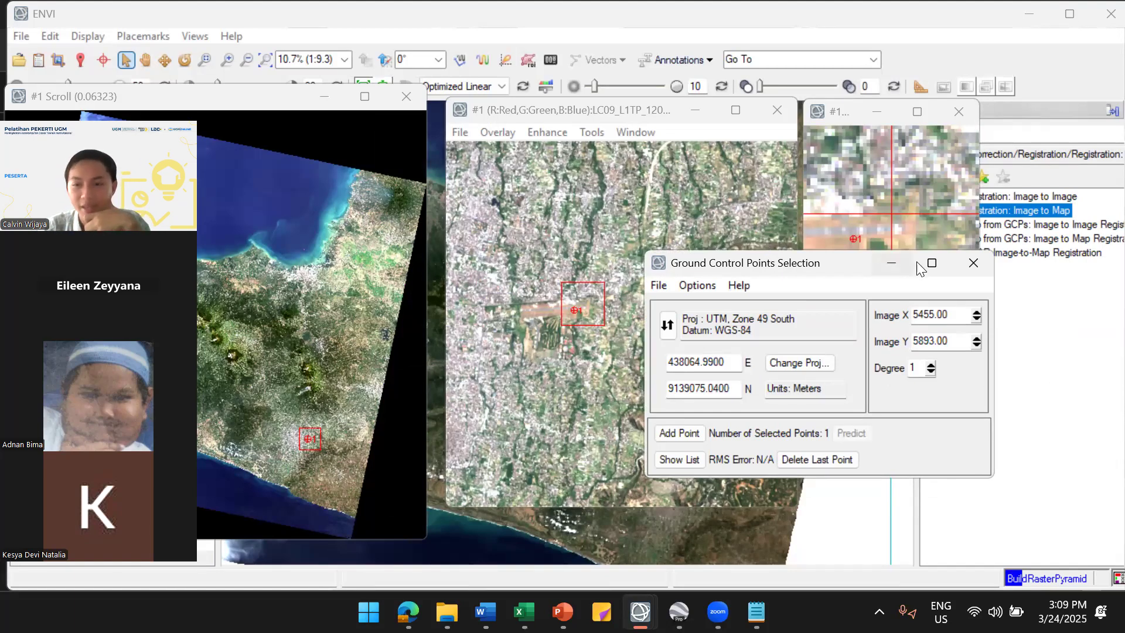
pyautogui.click(970, 263)
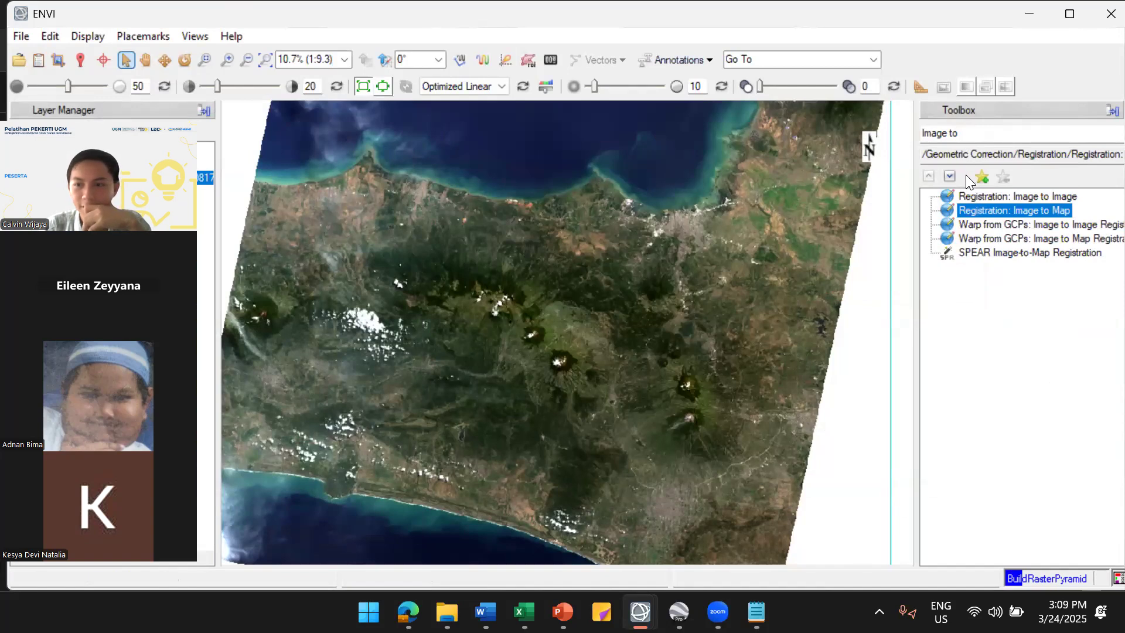
pyautogui.click(999, 240)
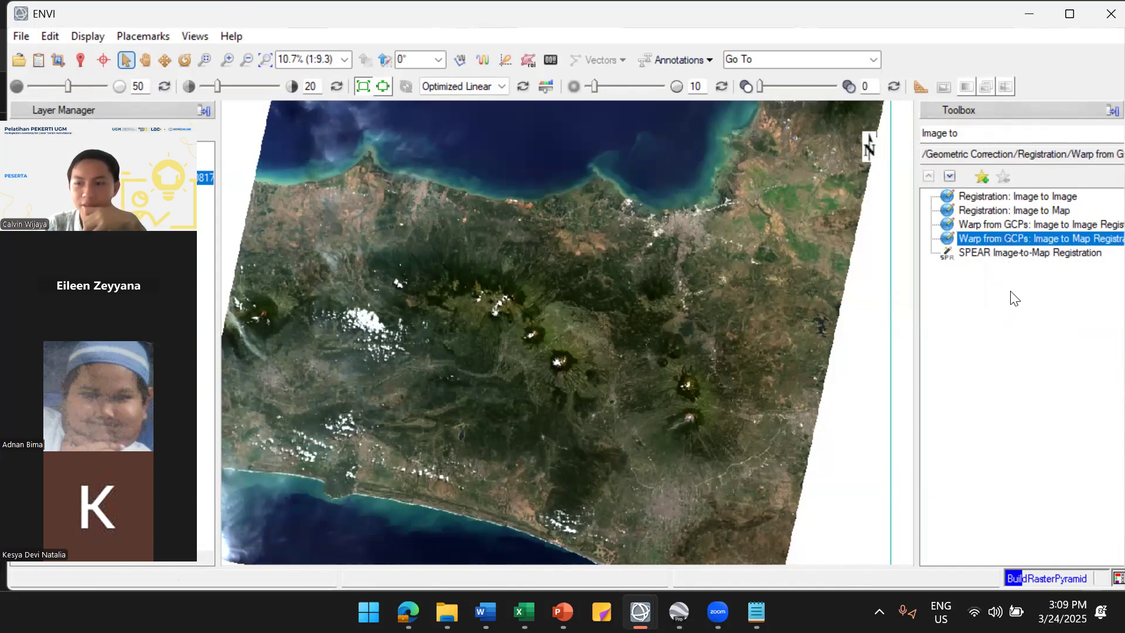
pyautogui.click(1015, 212)
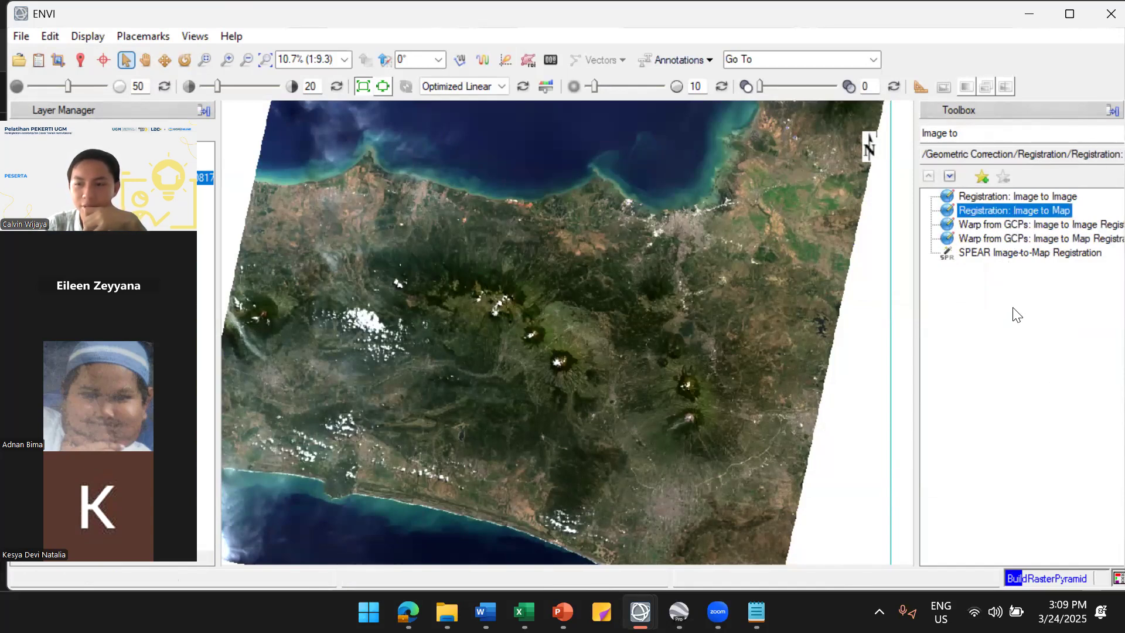
pyautogui.click(1015, 240)
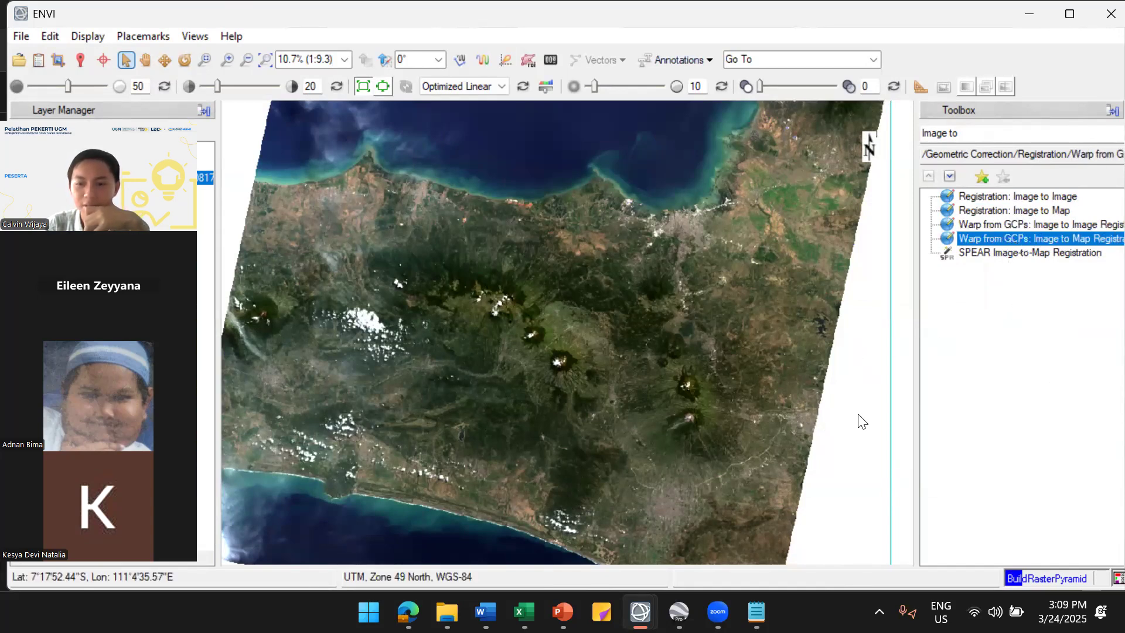
# Switch to the Notepad georeferencing notes, highlight the line on warping and resampling methods, and return to ENVI
pyautogui.click(756, 613)
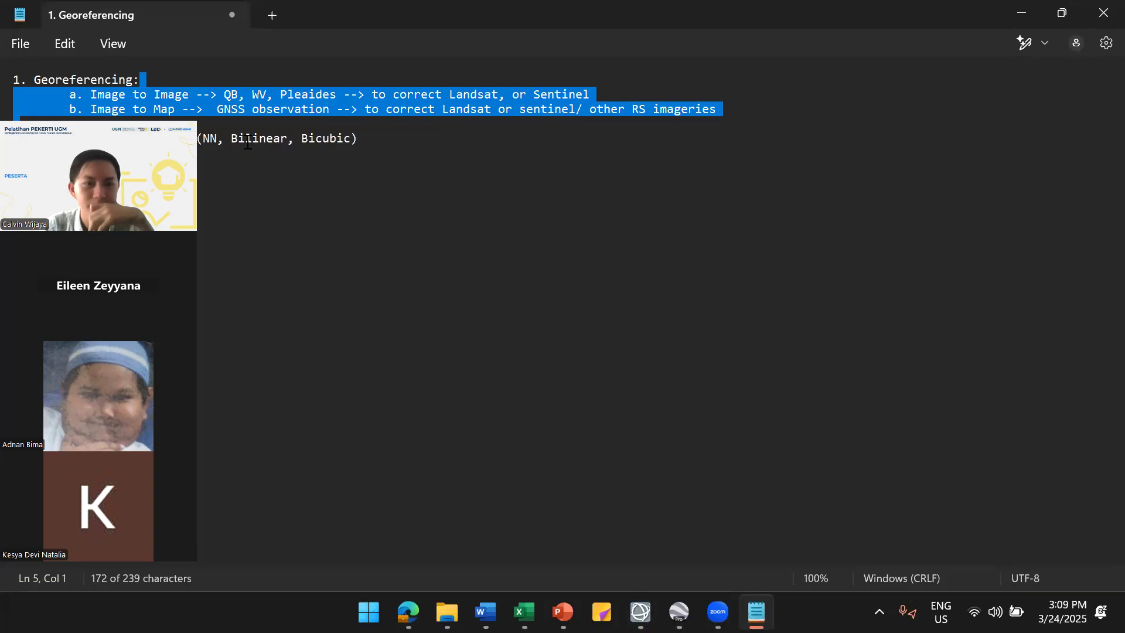
pyautogui.moveTo(359, 139); pyautogui.dragTo(10, 138)
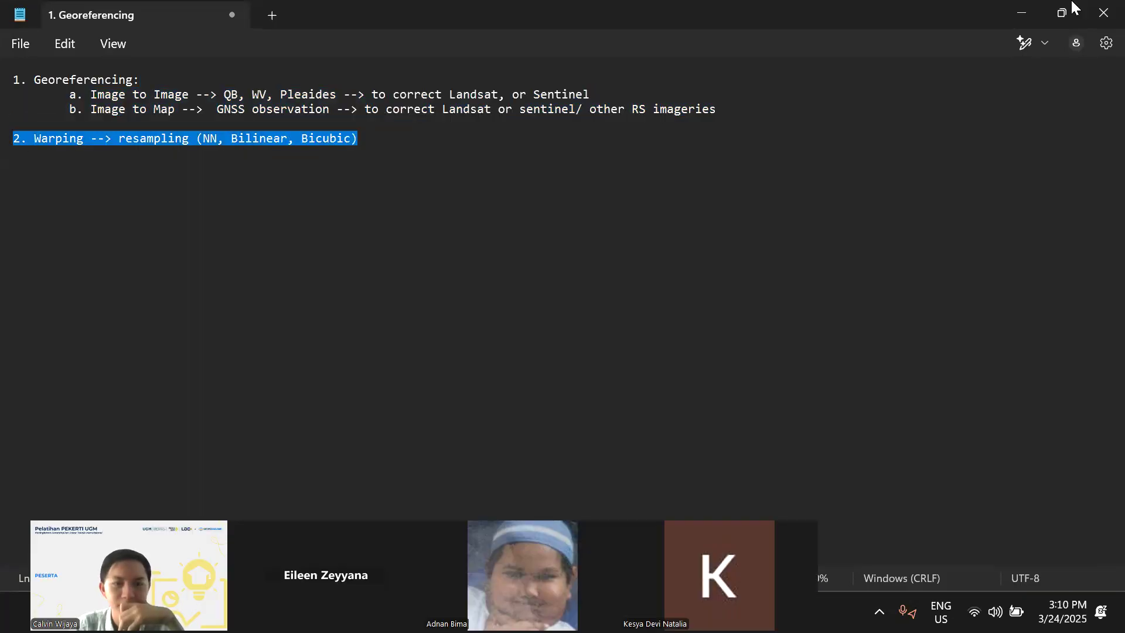
pyautogui.click(1022, 13)
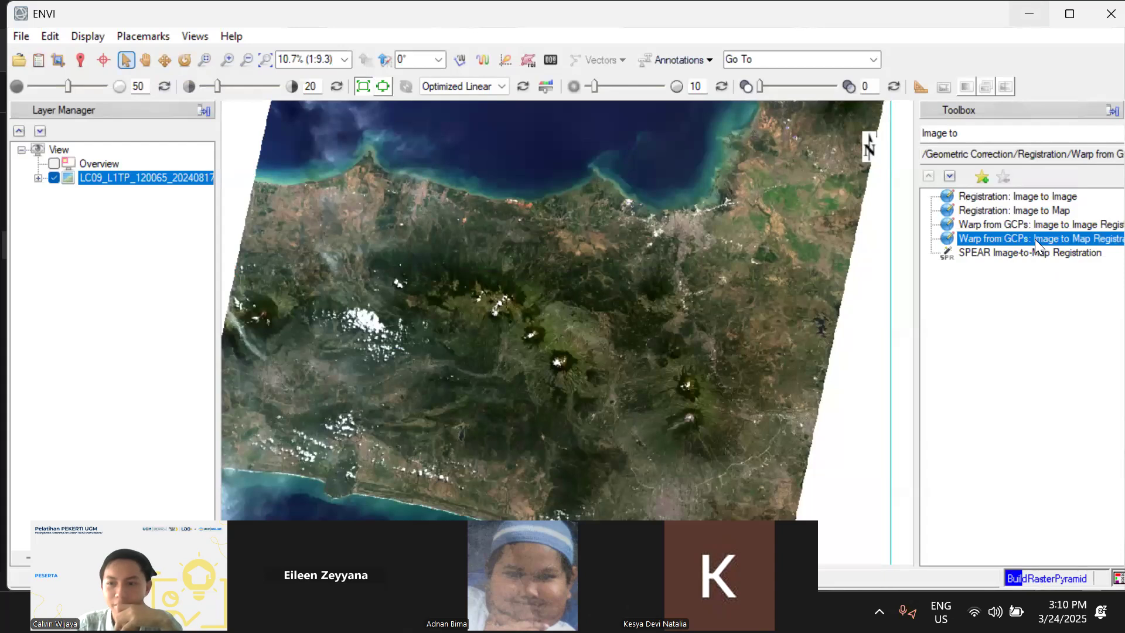
# Run Warp from GCPs: Image to Map Registration and load GCP_MapCoord.pts from Downloads as the GCP file
pyautogui.doubleClick(1035, 239)
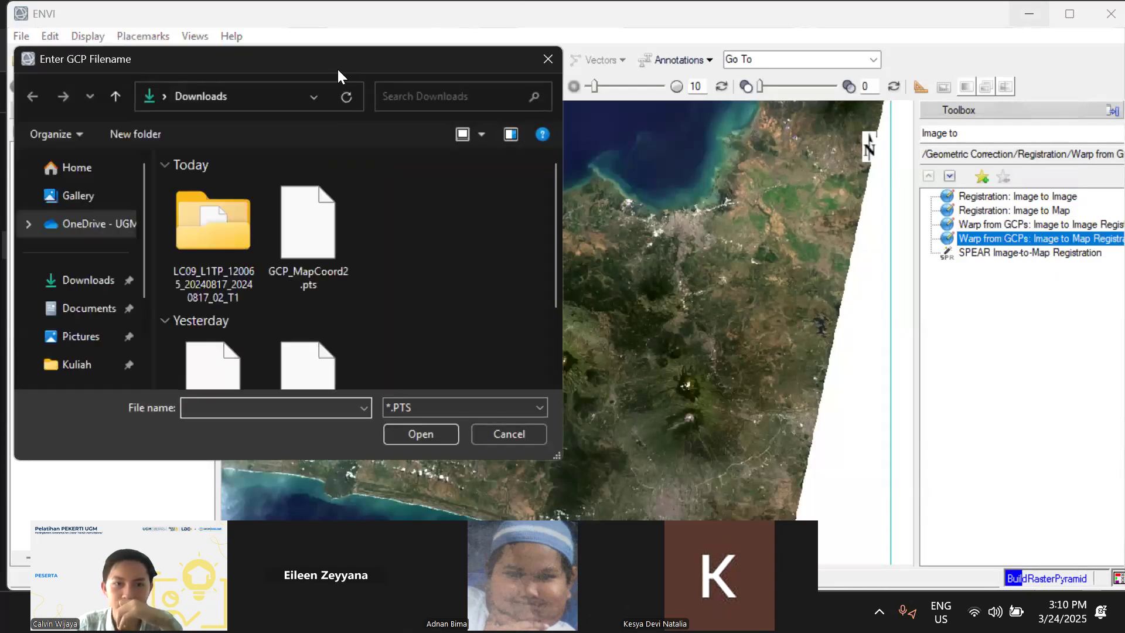
pyautogui.click(346, 237)
pyautogui.scroll(-1, 393, 223)
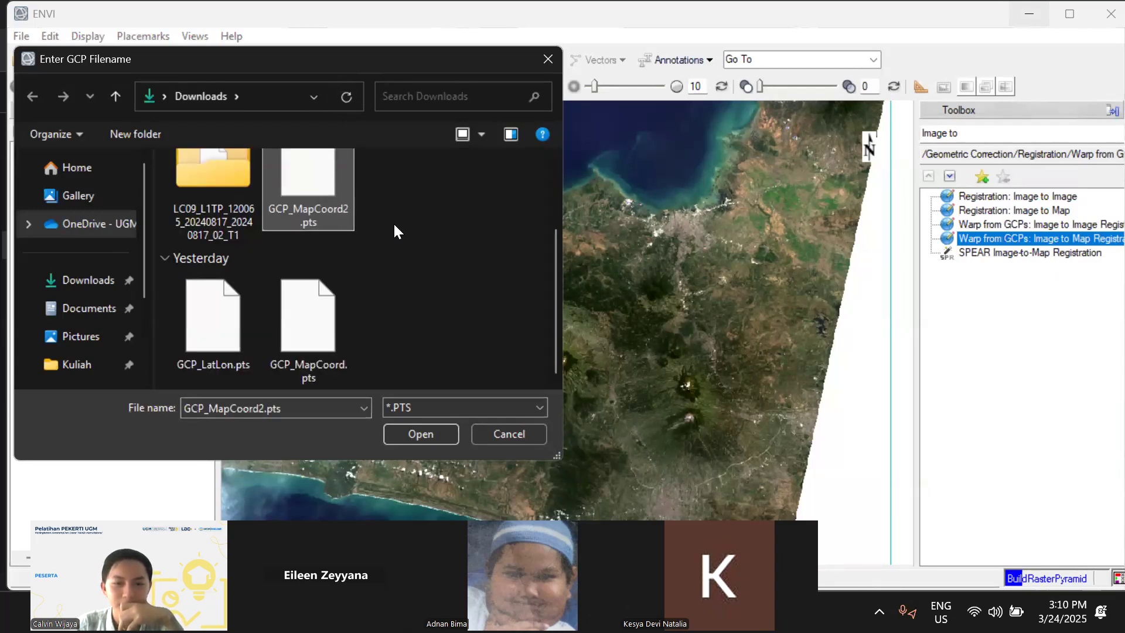
pyautogui.click(309, 317)
pyautogui.click(420, 433)
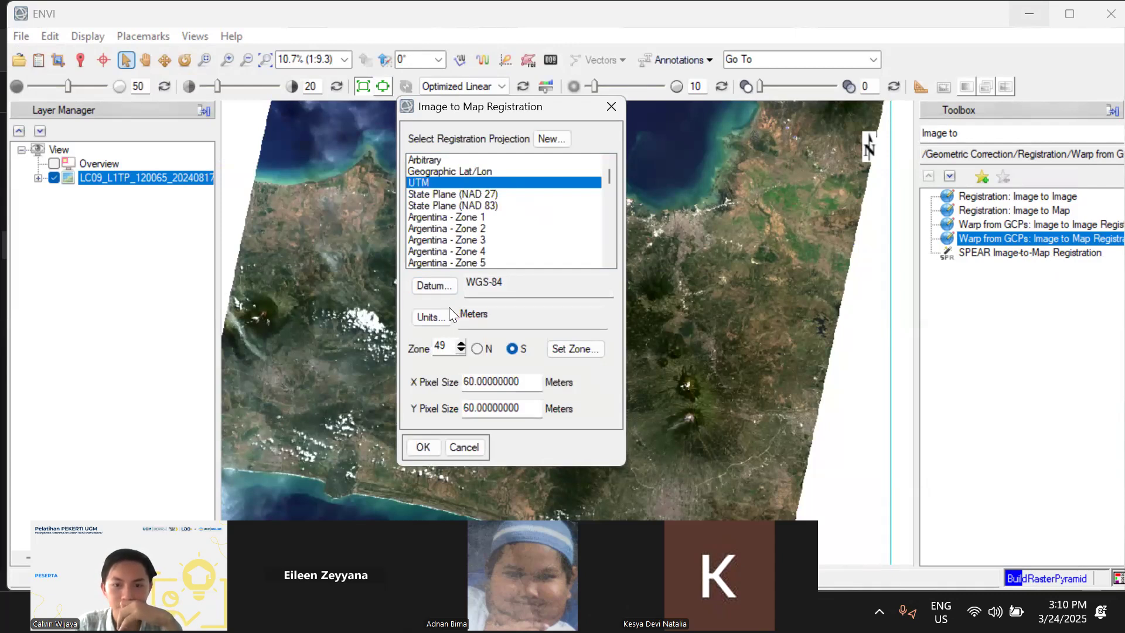
# Set the X and Y pixel sizes to 30 meters and accept the UTM registration projection
pyautogui.click(465, 385)
pyautogui.moveTo(470, 408)
pyautogui.mouseDown()
pyautogui.moveTo(463, 382)
pyautogui.moveTo(465, 407)
pyautogui.mouseUp()
pyautogui.write('3')
pyautogui.write('3')
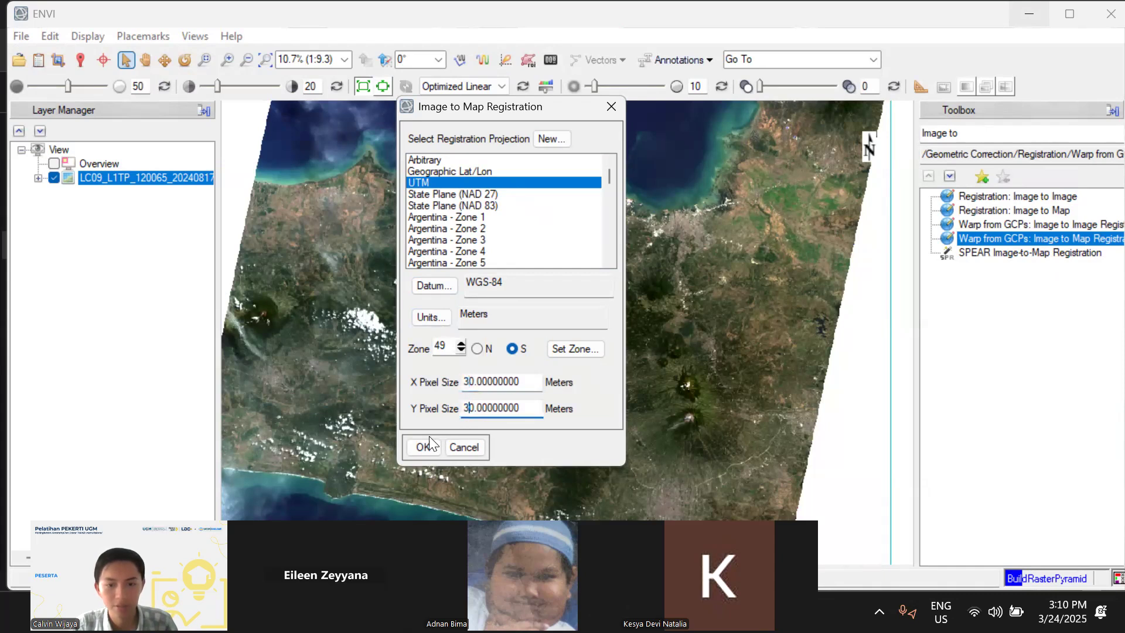
pyautogui.click(424, 445)
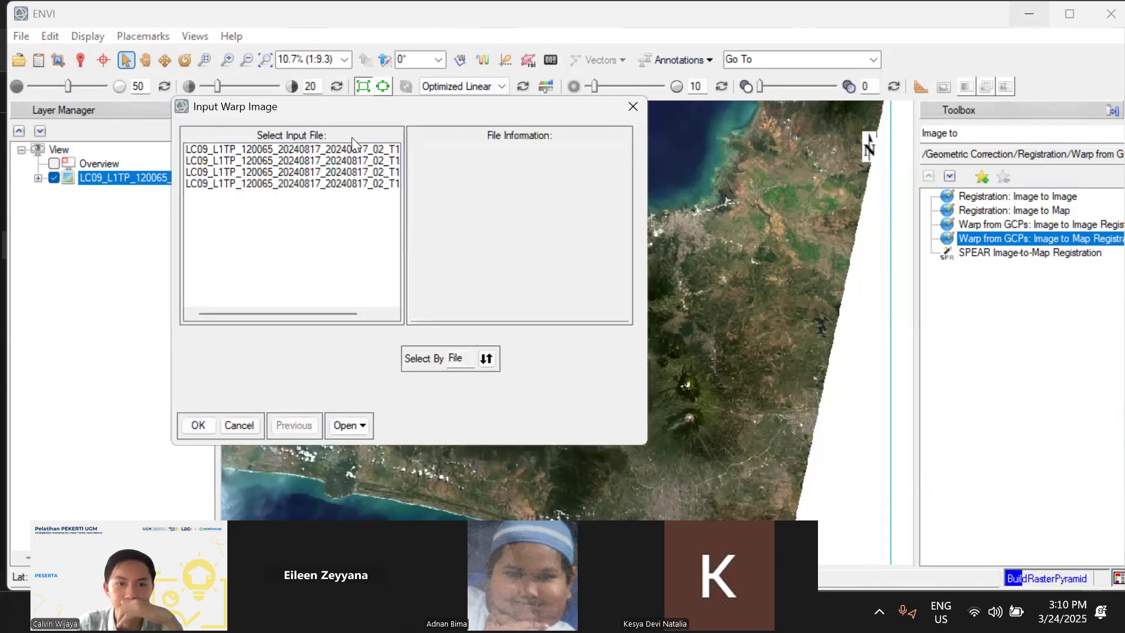
# Use the first LC09_L1TP_120065 file, the full scene with 7/7 bands, as the input warp image
pyautogui.click(354, 149)
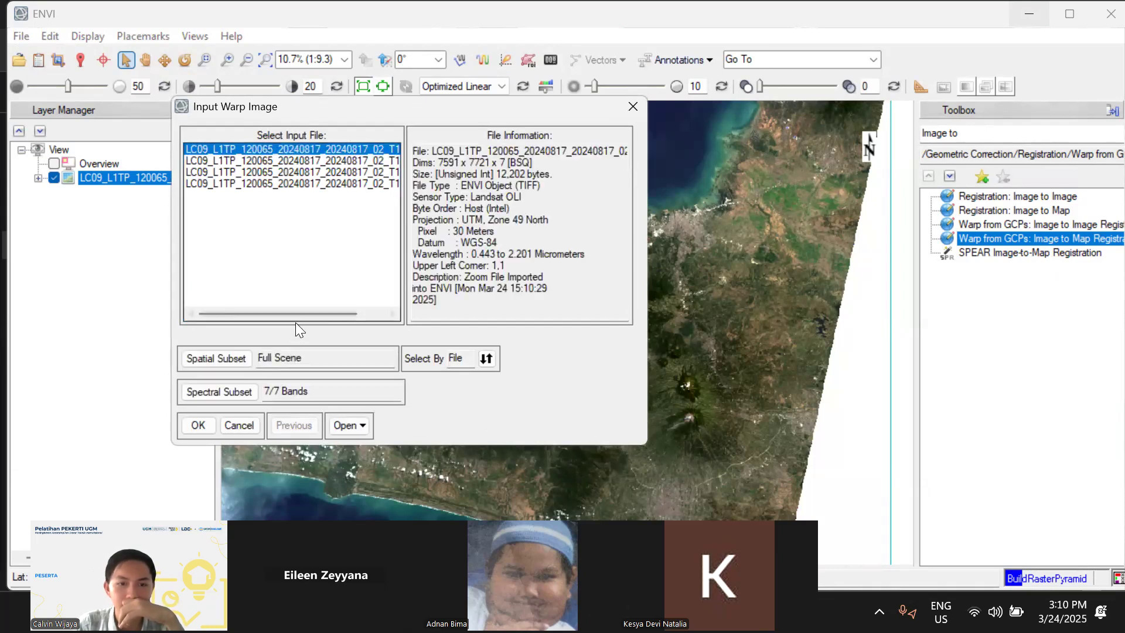
pyautogui.moveTo(308, 391); pyautogui.dragTo(257, 389)
pyautogui.click(209, 420)
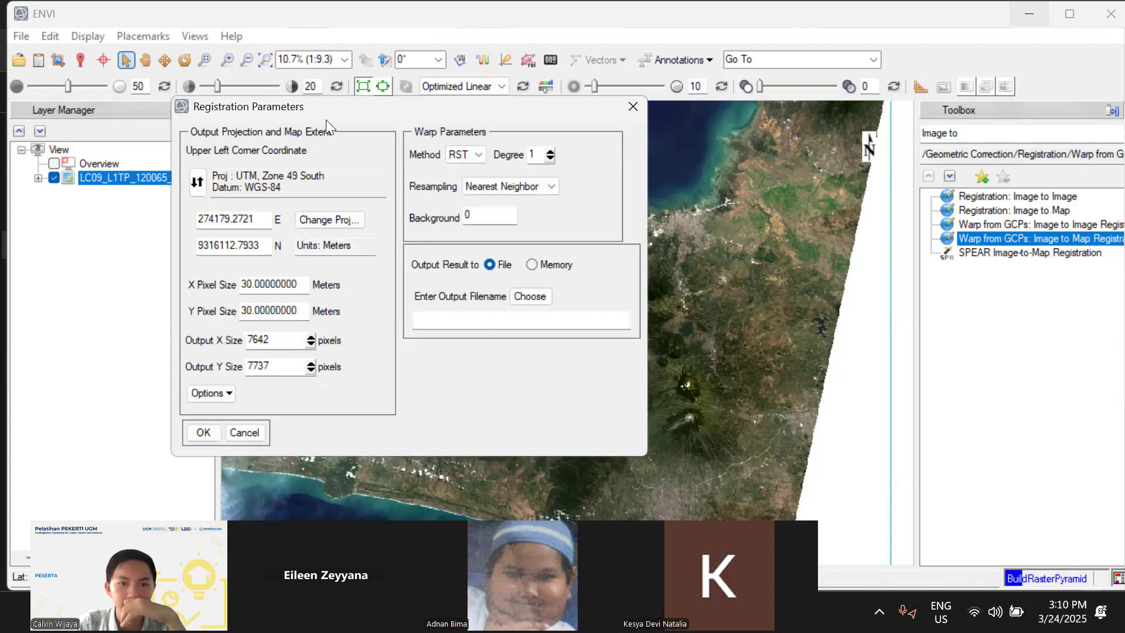
pyautogui.moveTo(329, 111); pyautogui.dragTo(355, 118)
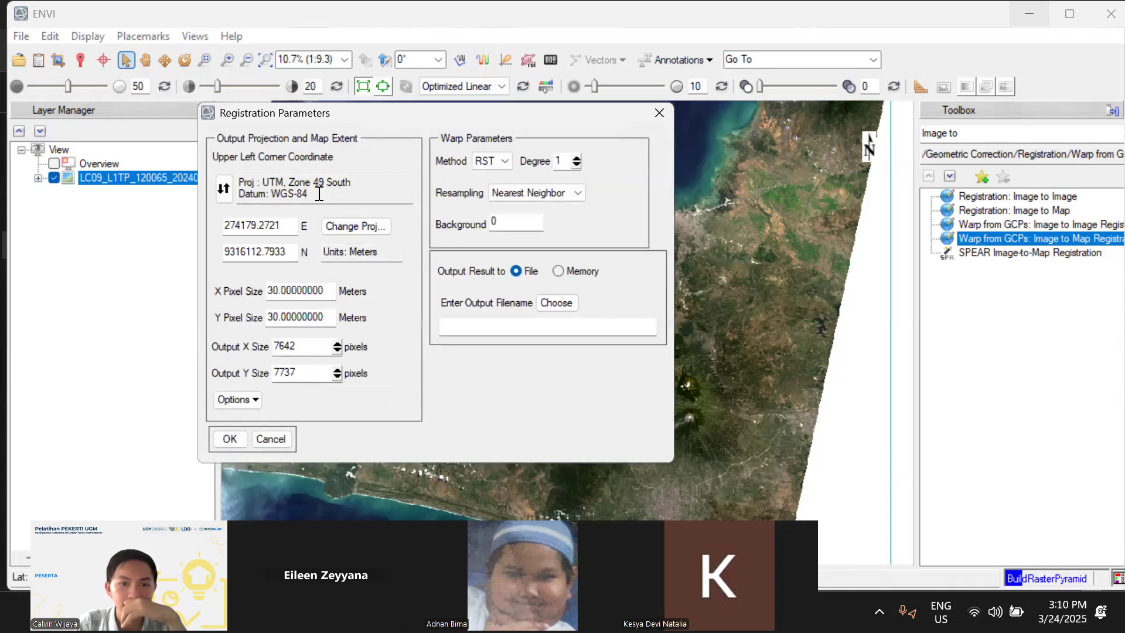
# Review the UTM Zone 49 South output projection, the pixel sizes and the output size options in the registration parameters
pyautogui.moveTo(354, 183); pyautogui.dragTo(240, 183)
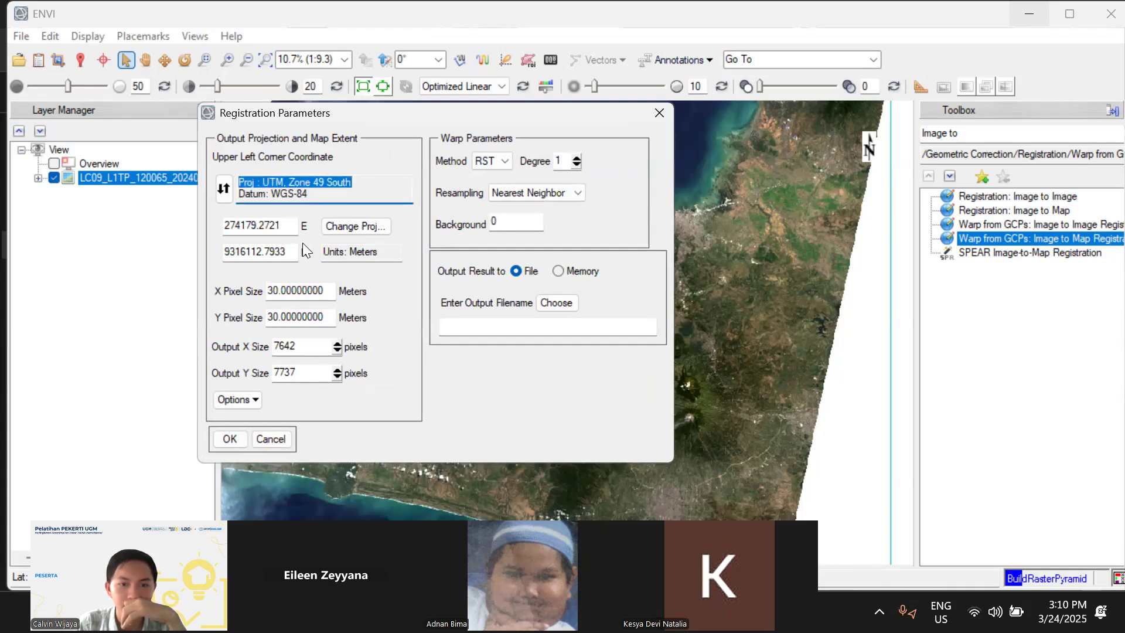
pyautogui.moveTo(324, 290); pyautogui.dragTo(286, 291)
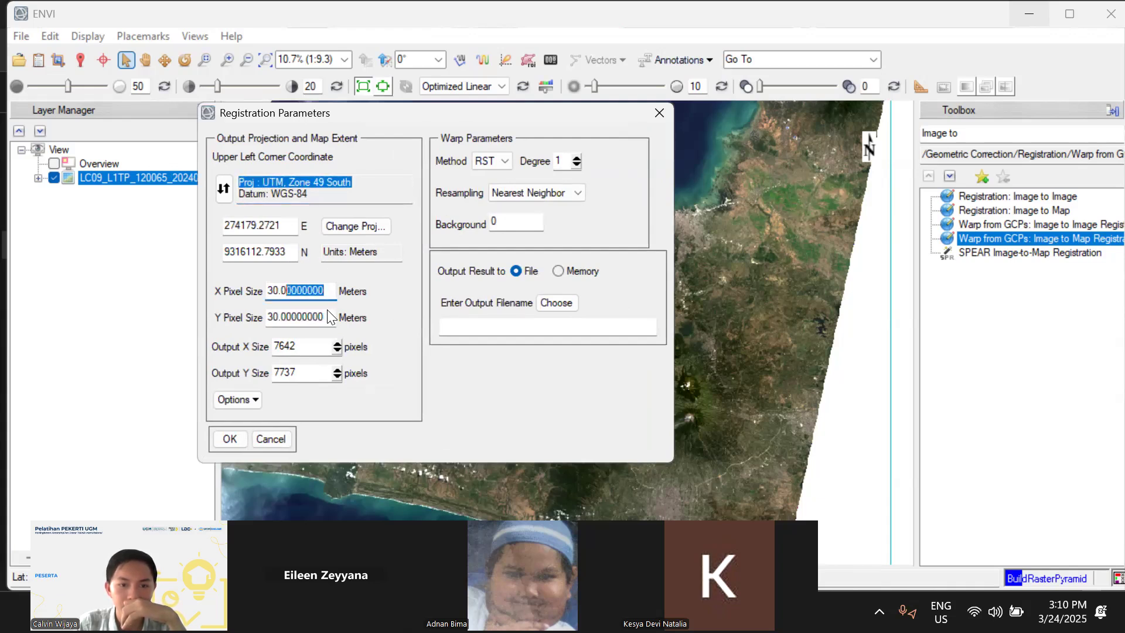
pyautogui.click(223, 399)
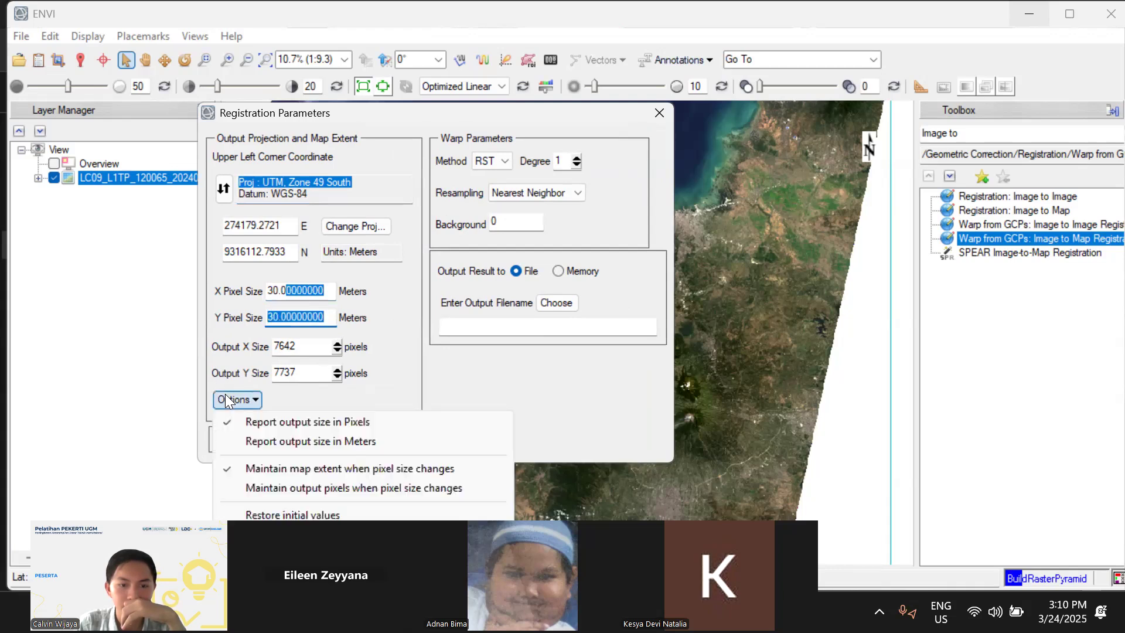
pyautogui.click(510, 403)
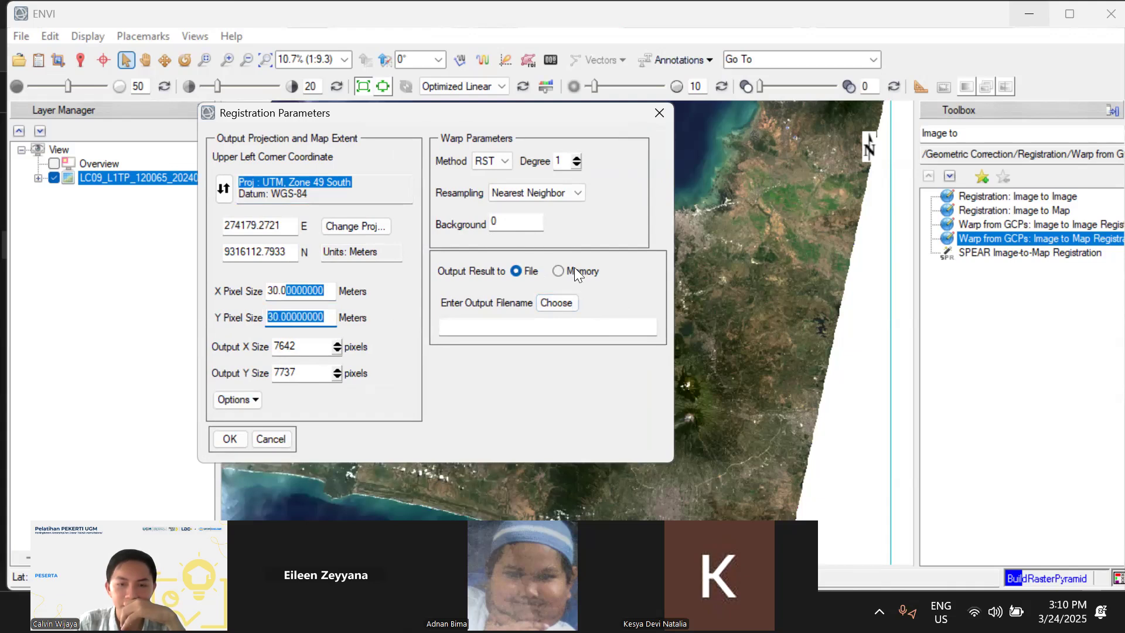
# Set the warp output file to Geometric_Correction in the Downloads folder
pyautogui.click(560, 302)
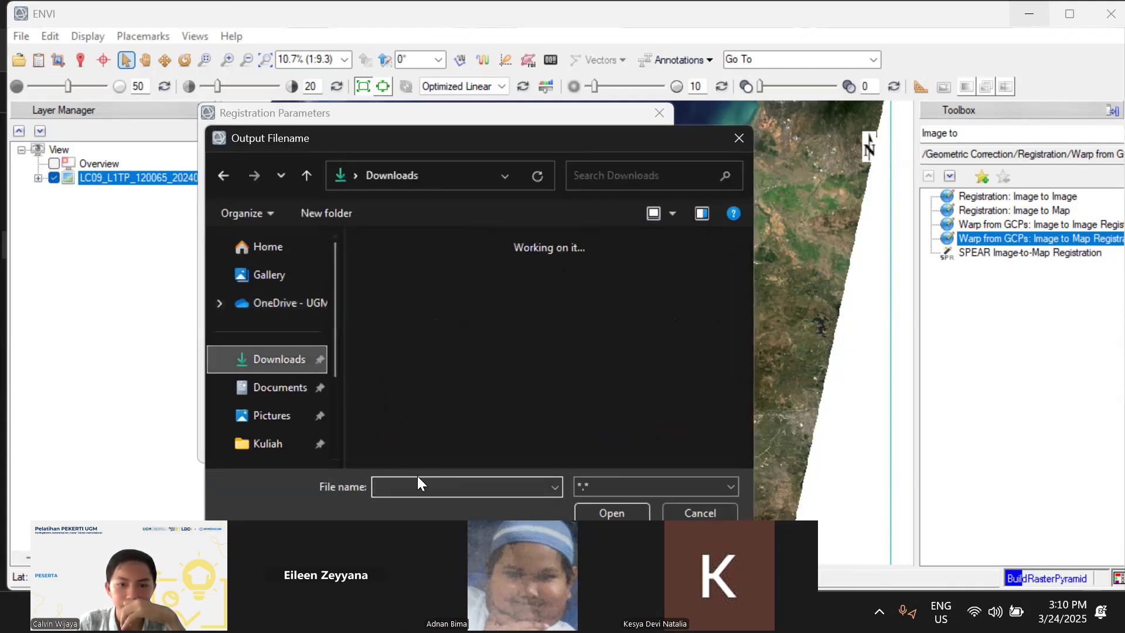
pyautogui.write('Geometric_Correction')
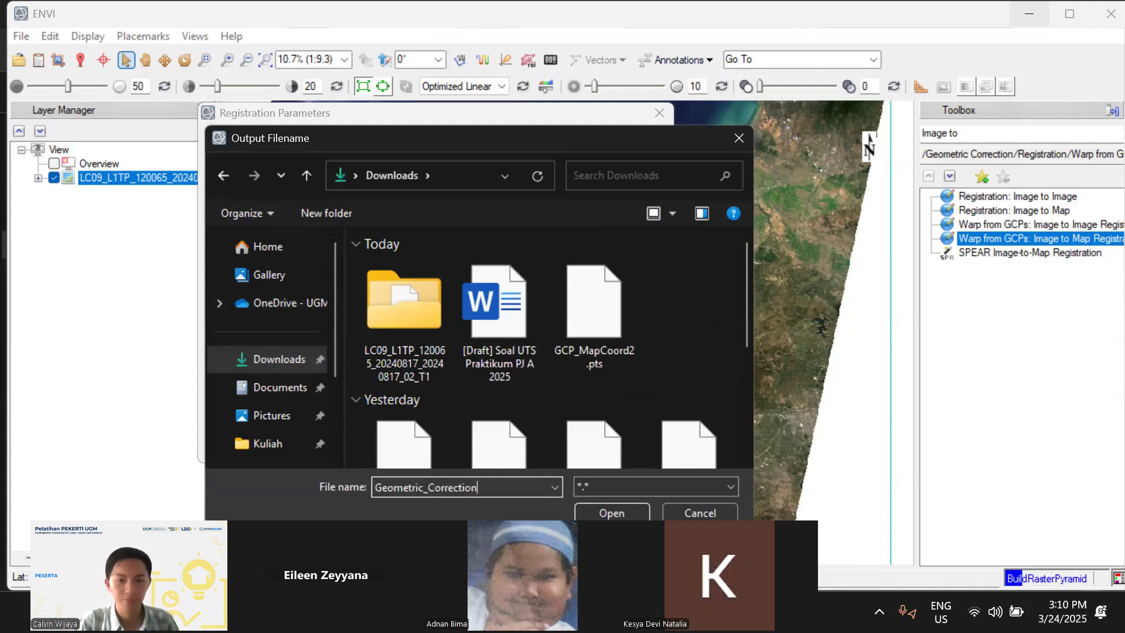
pyautogui.press('Return')
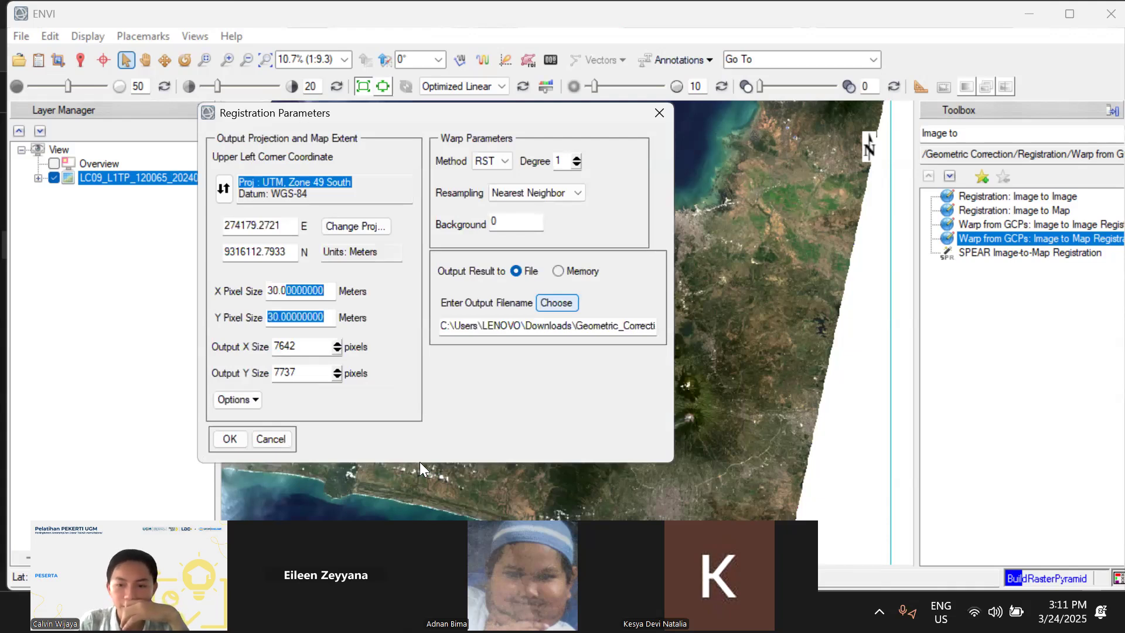
# Switch to the Notepad georeferencing notes, highlight the resampling methods NN, Bilinear and Bicubic, and return to ENVI
pyautogui.hotkey('alt', 'Tab')
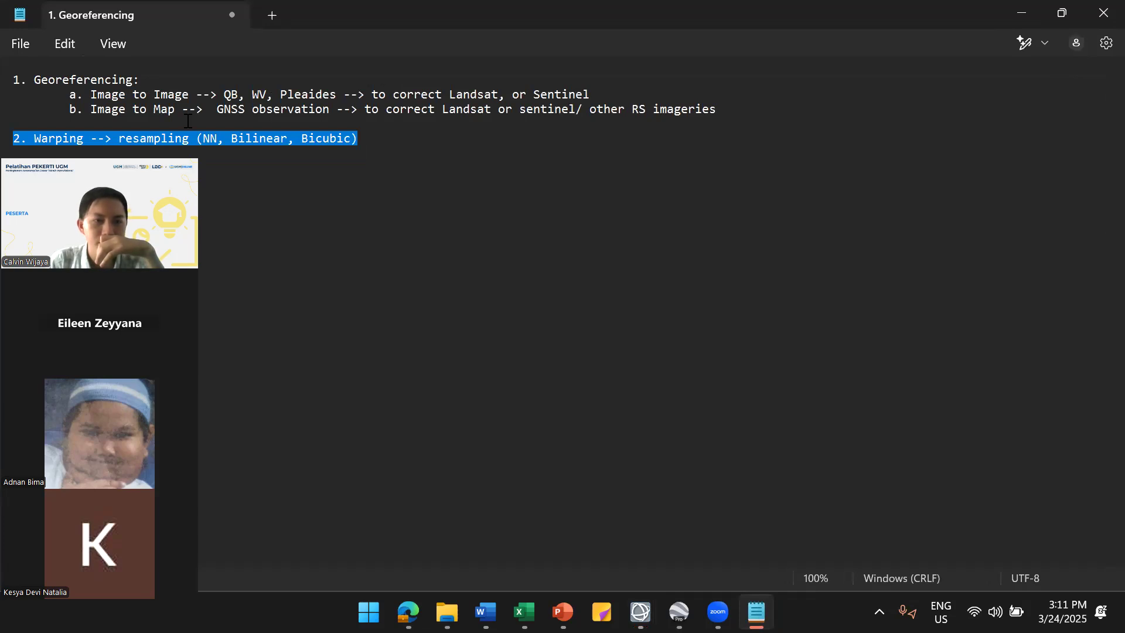
pyautogui.moveTo(355, 141); pyautogui.dragTo(118, 143)
pyautogui.click(195, 177)
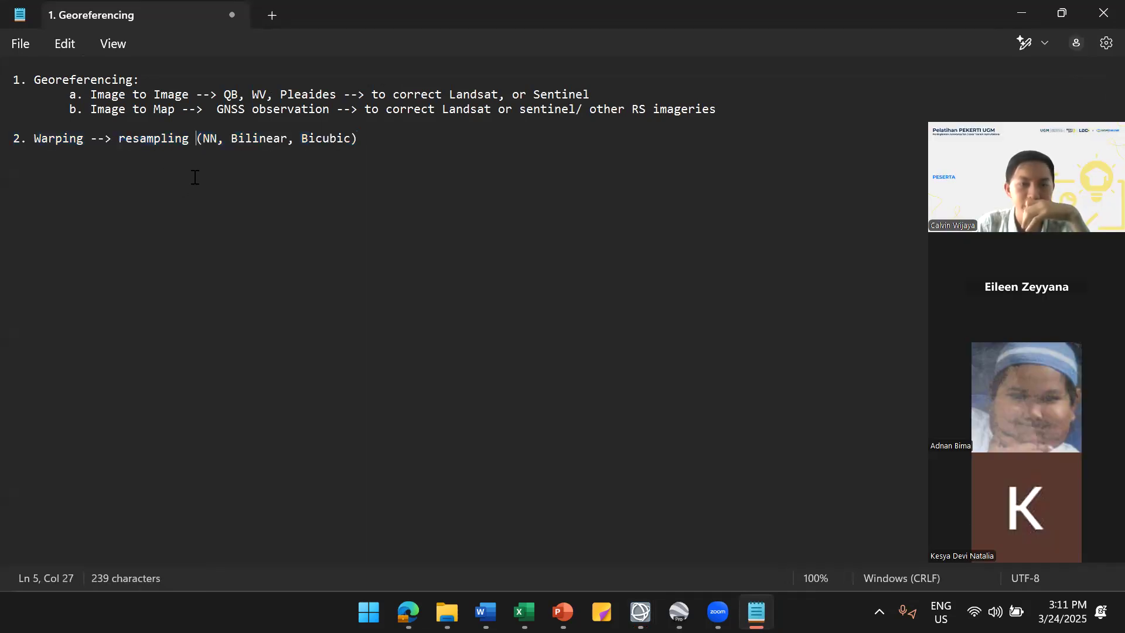
pyautogui.hotkey('alt', 'Tab')
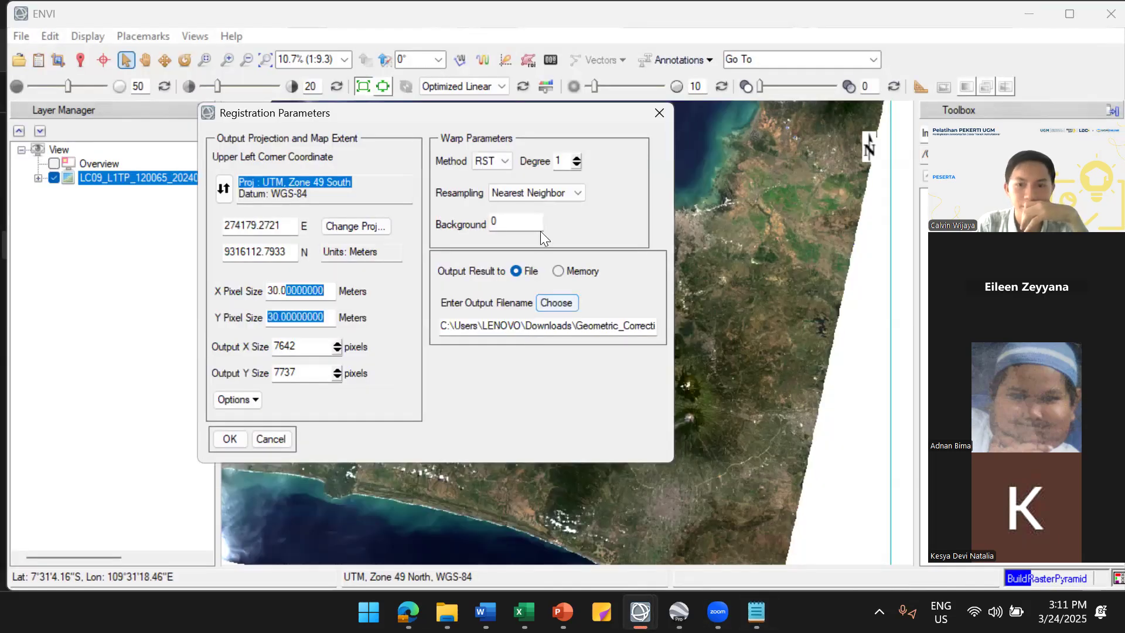
# Look through the available resampling methods in the warp parameters, keeping Nearest Neighbor selected
pyautogui.click(558, 199)
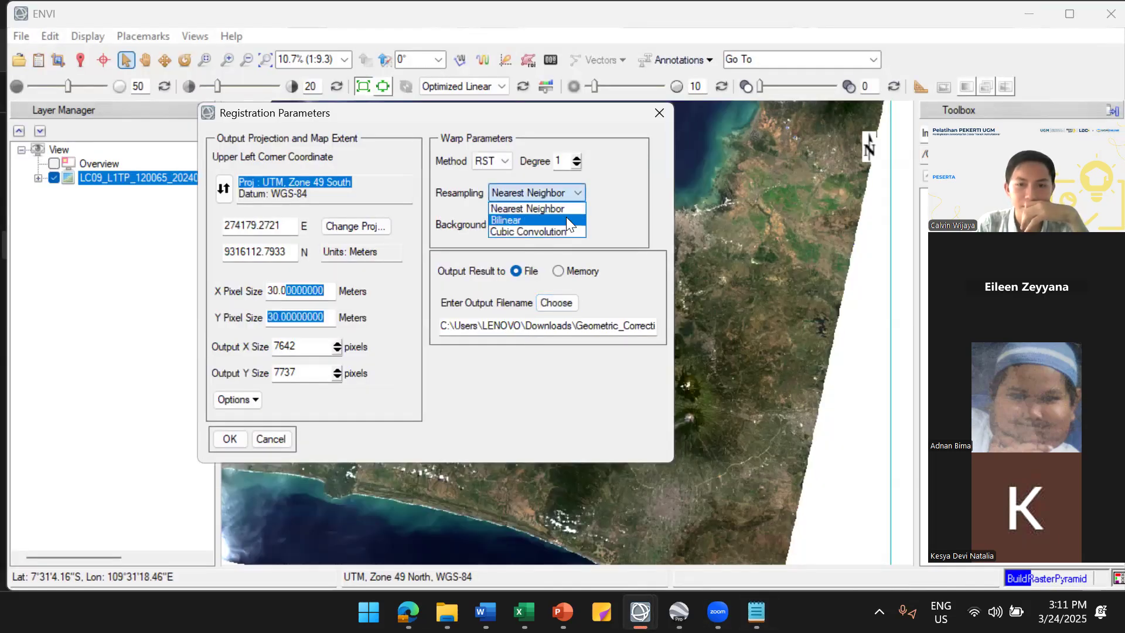
pyautogui.click(608, 215)
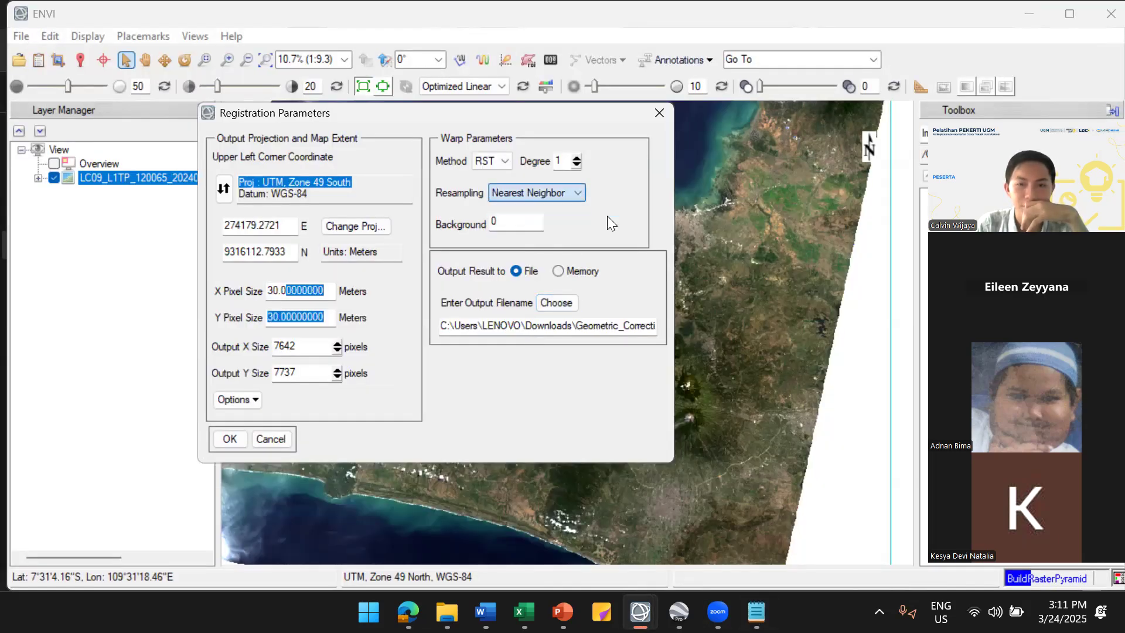
pyautogui.click(570, 191)
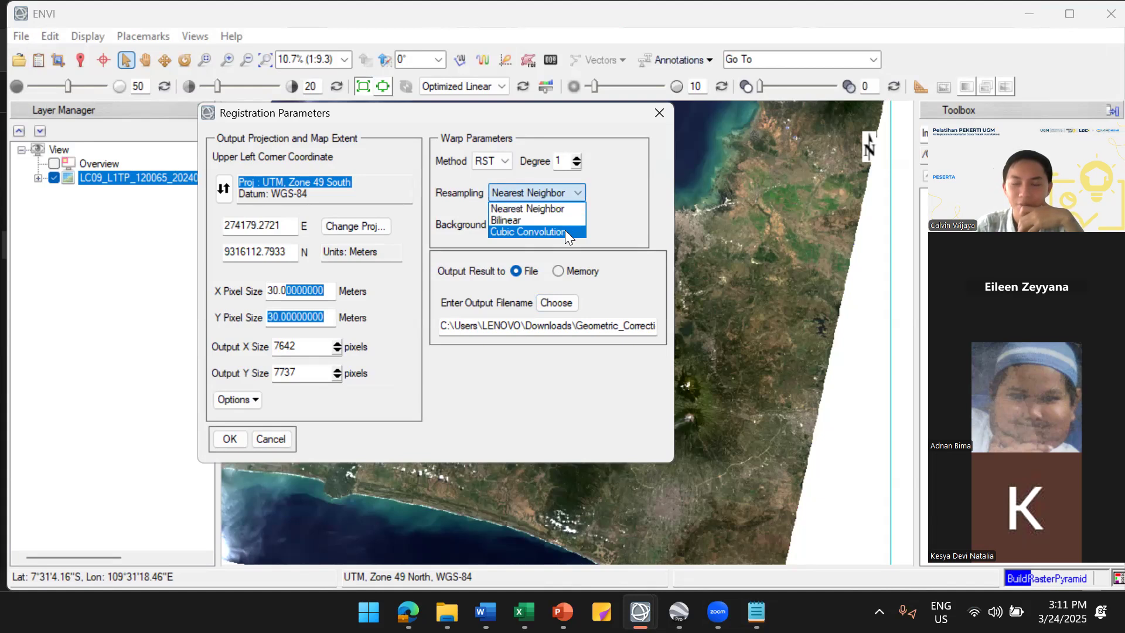
pyautogui.click(616, 234)
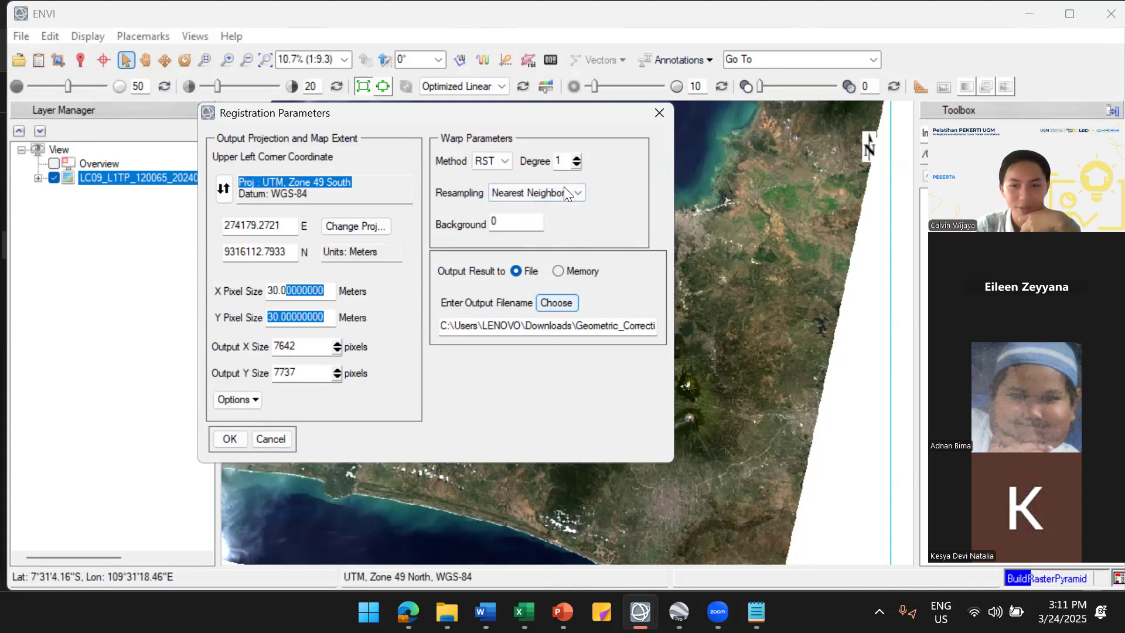
# Extend the output file name with the resampling method as Geometric_Correction_Nearest Neighbor
pyautogui.click(560, 303)
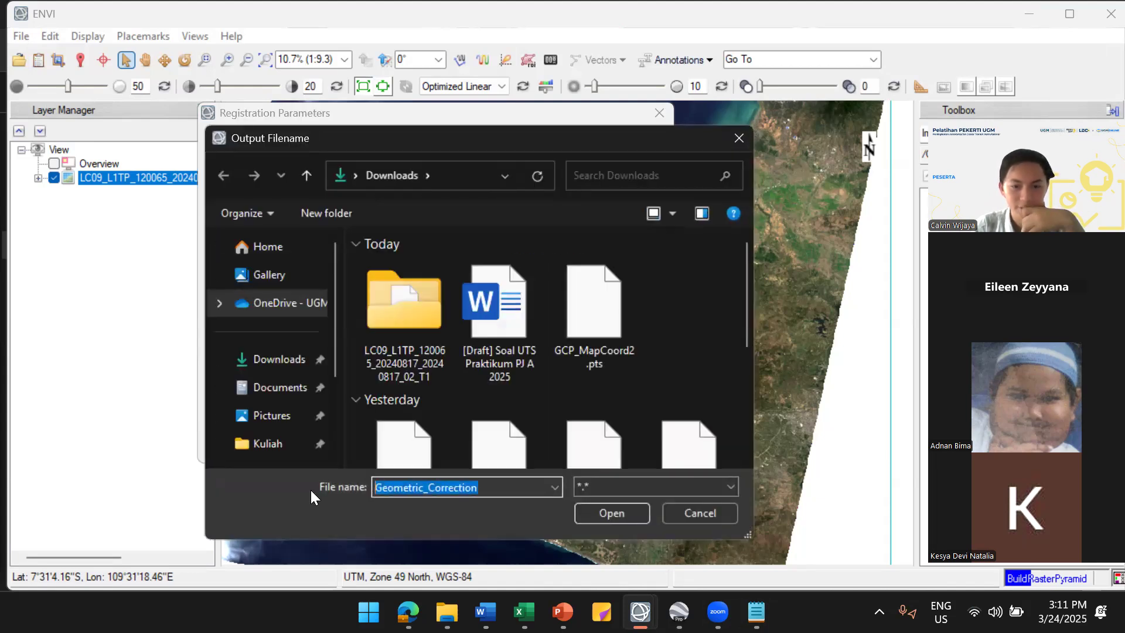
pyautogui.click(489, 494)
pyautogui.write('_')
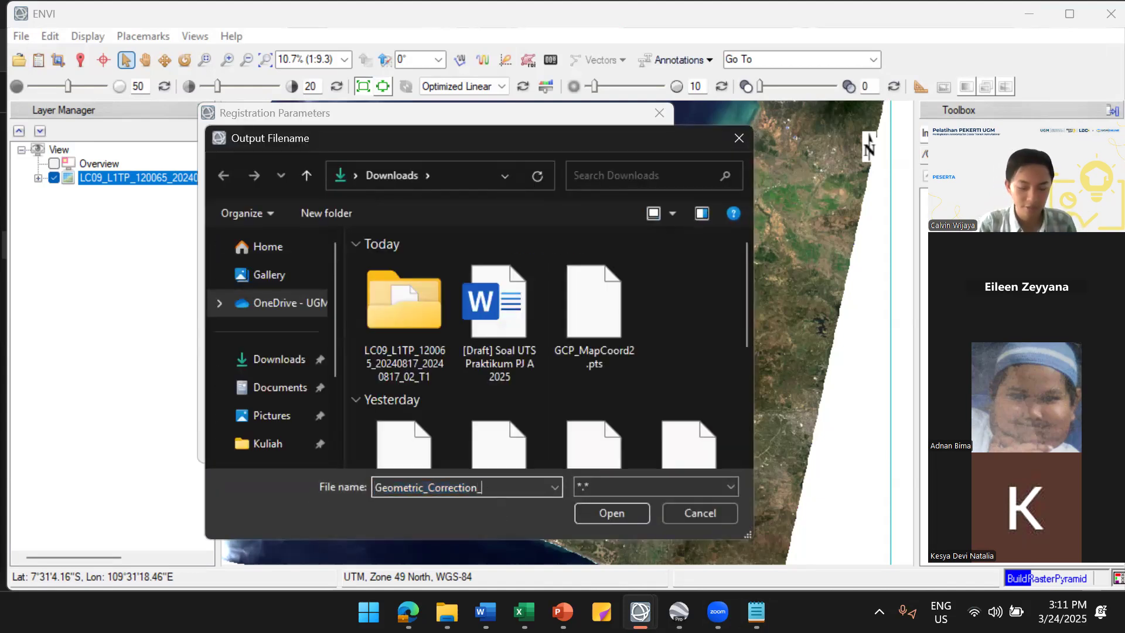
pyautogui.write('Nearest Neighbor')
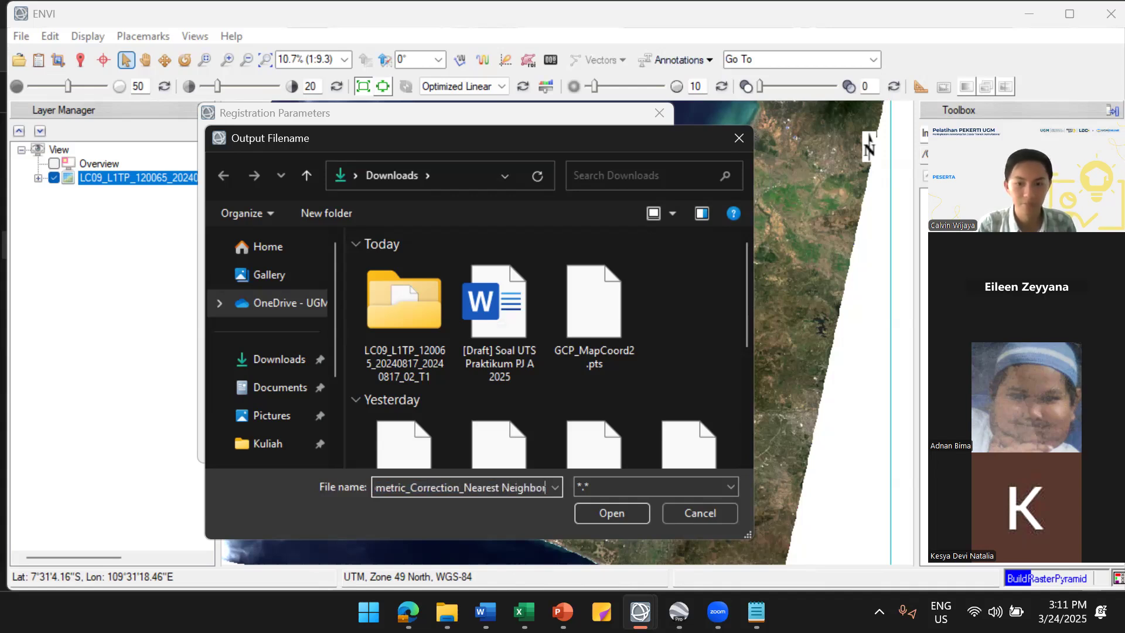
pyautogui.press('Return')
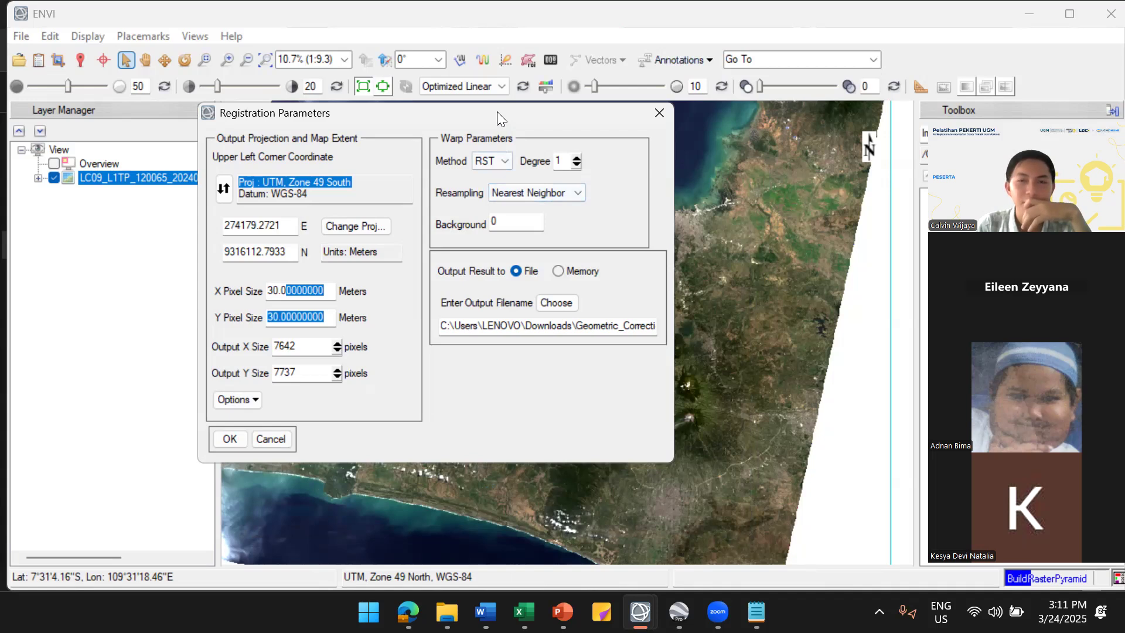
# Run the warp with the RST method and Nearest Neighbor resampling, writing the result to the output file
pyautogui.moveTo(497, 111); pyautogui.dragTo(481, 72)
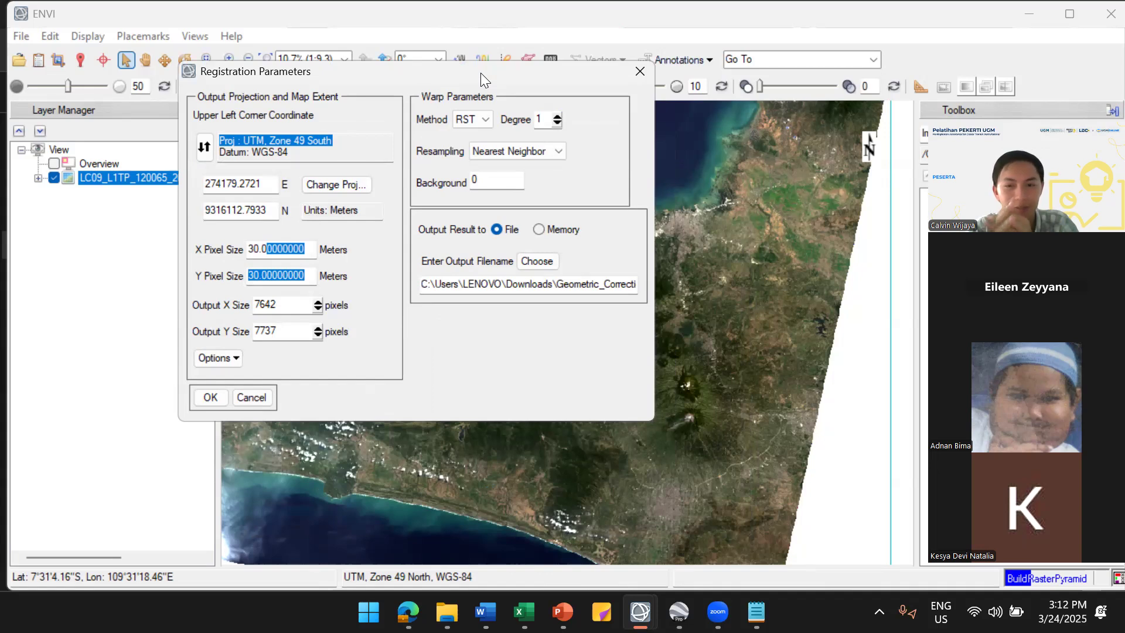
pyautogui.click(555, 152)
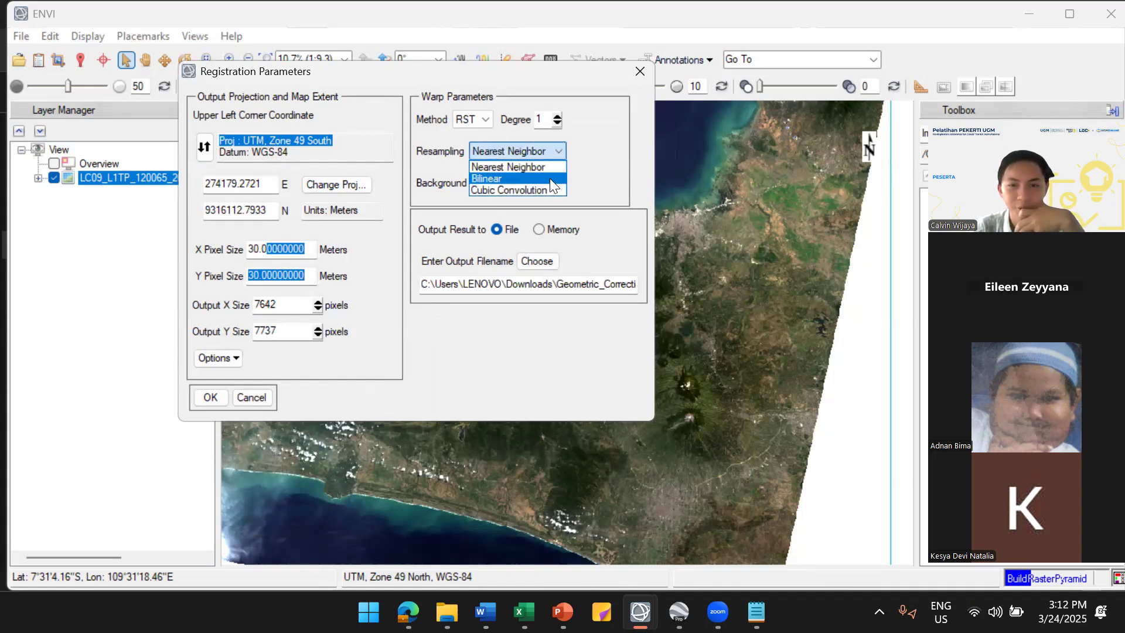
pyautogui.click(572, 196)
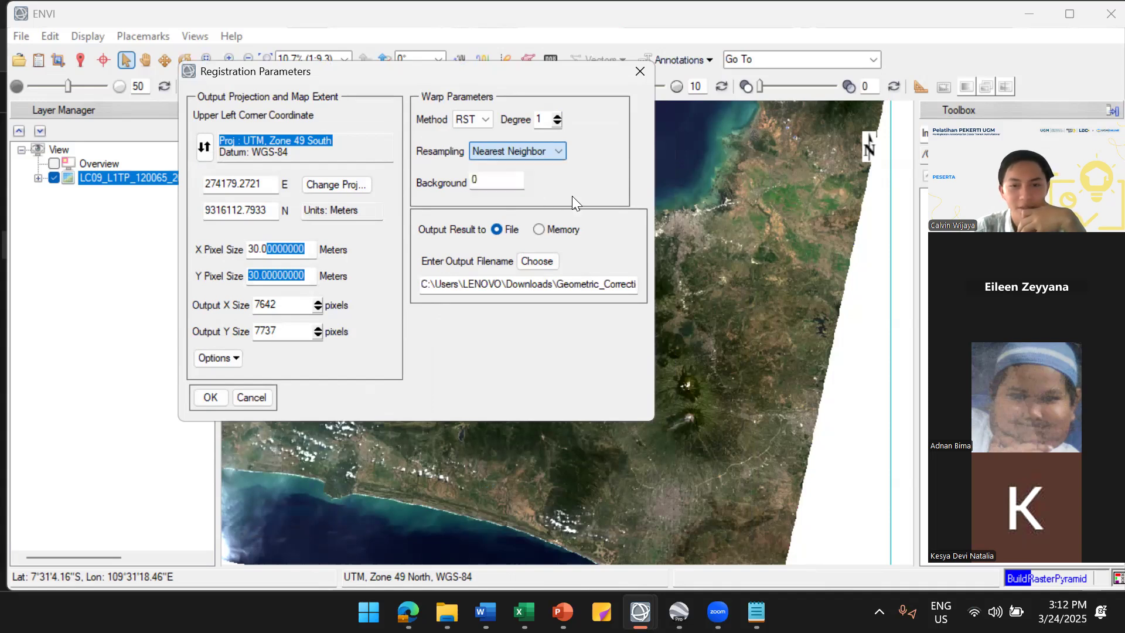
pyautogui.moveTo(535, 75); pyautogui.dragTo(544, 68)
pyautogui.click(224, 392)
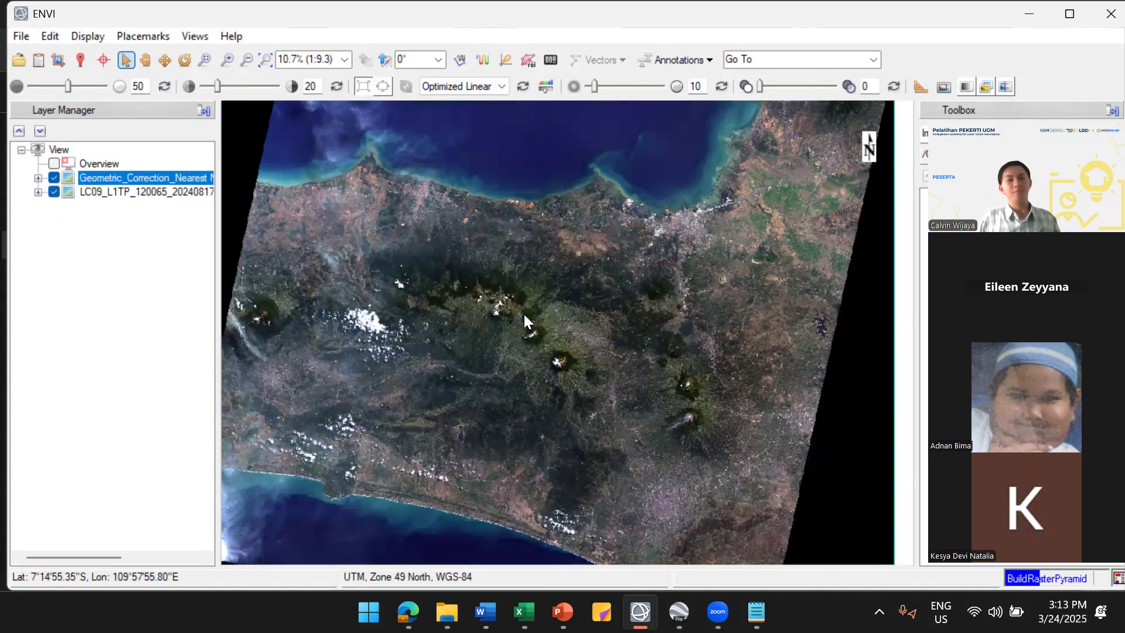
# Examine the warped Geometric_Correction_Nearest Neighbor image up close and over its full extent
pyautogui.scroll(3, 559, 314)
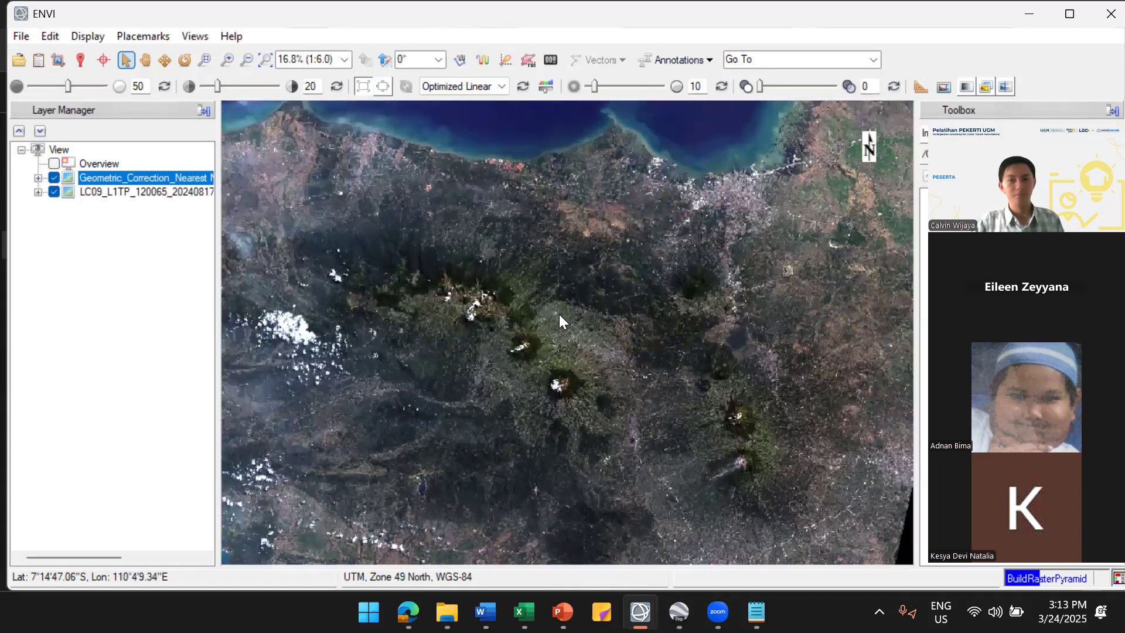
pyautogui.scroll(-4, 559, 314)
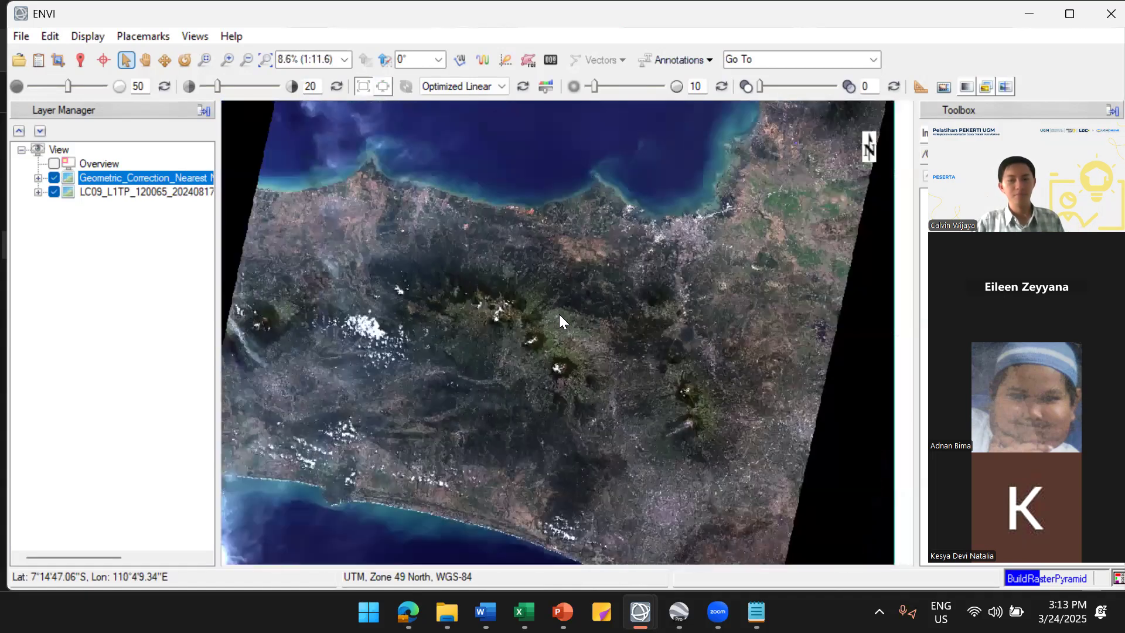
pyautogui.scroll(-1, 545, 331)
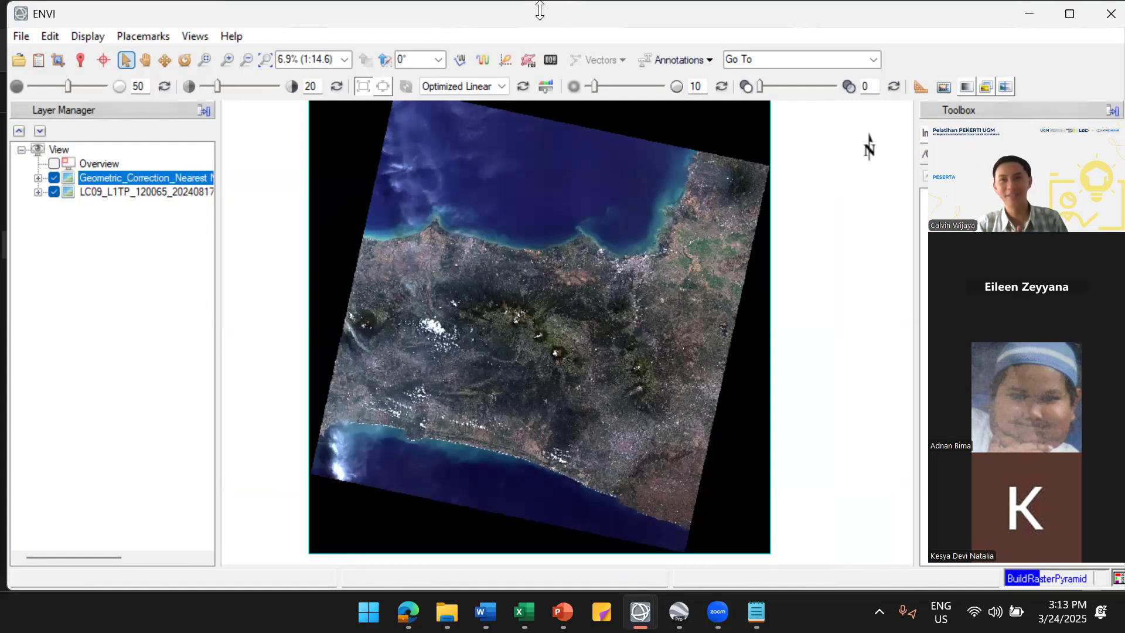
# Switch to Google Earth Pro and check the distribution, IDs and coordinates of the GCP Coordinate.kml placemarks
pyautogui.hotkey('alt', 'Tab')
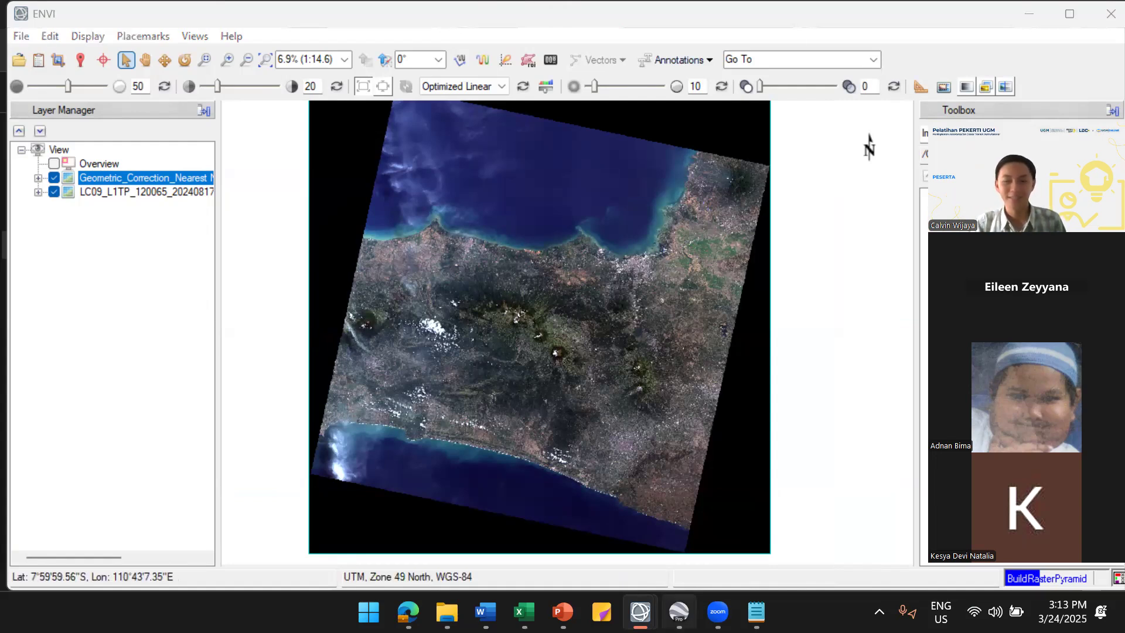
pyautogui.scroll(-4, 572, 307)
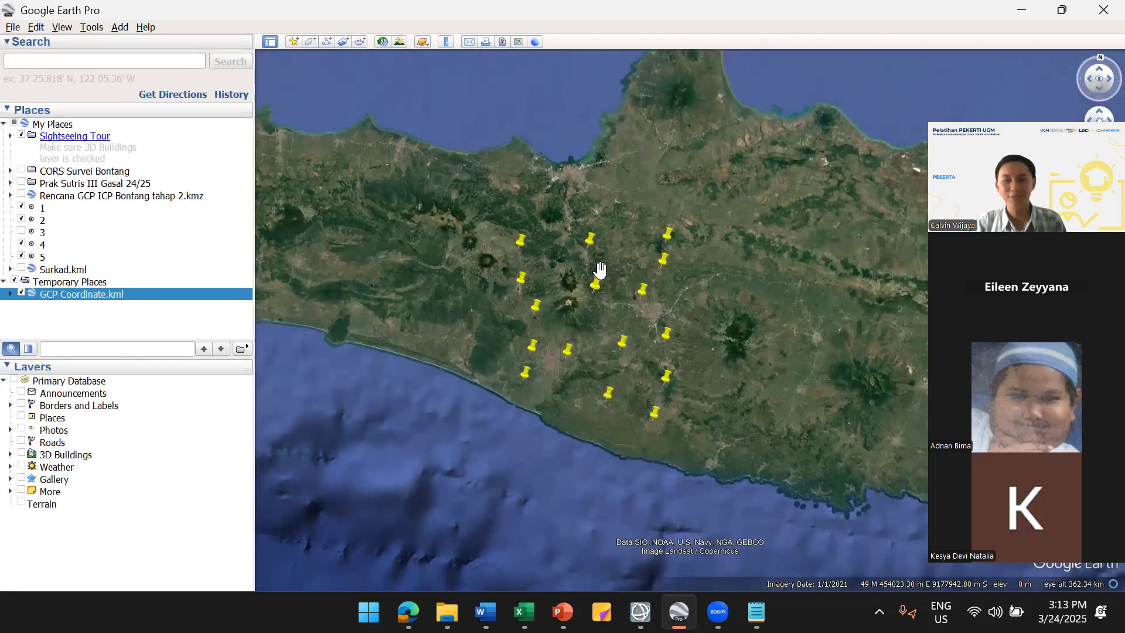
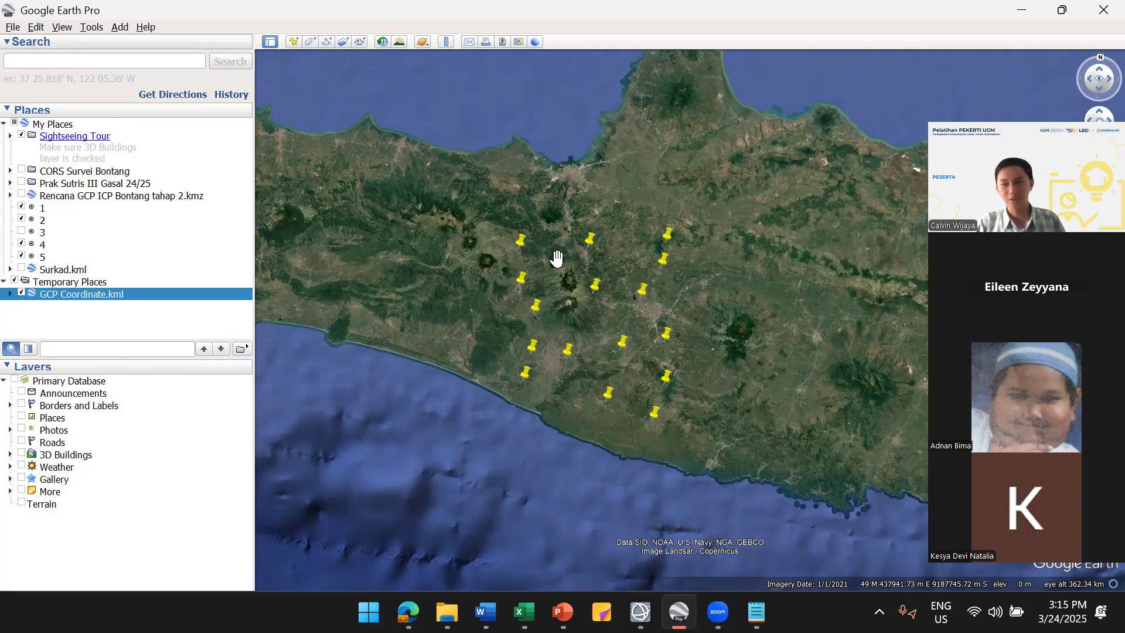
pyautogui.scroll(3, 598, 371)
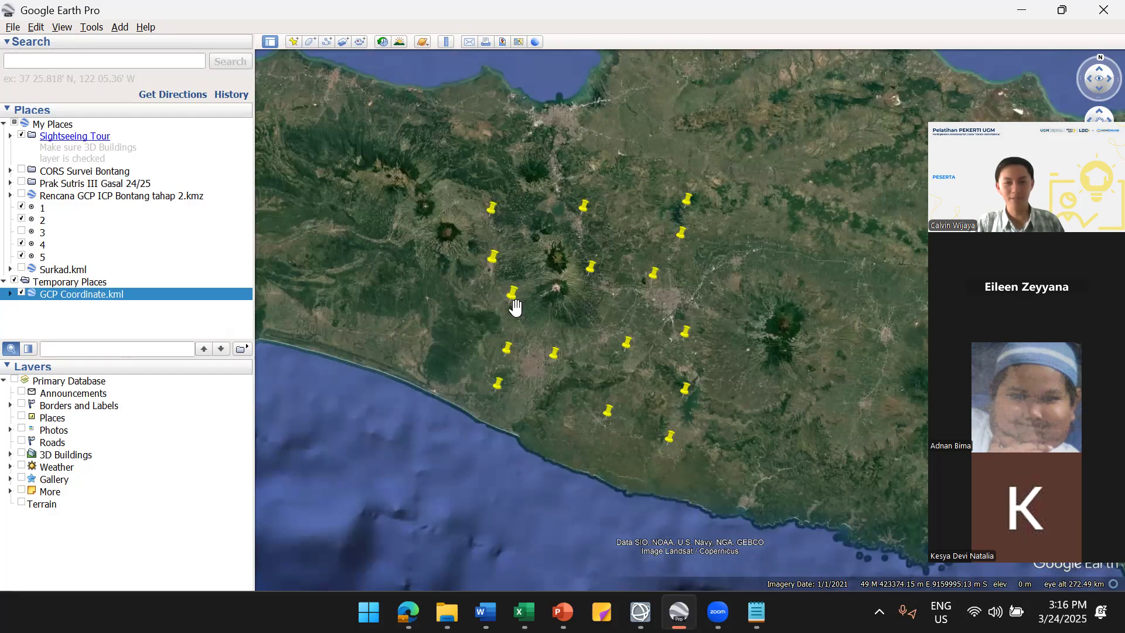
pyautogui.click(490, 211)
pyautogui.click(495, 256)
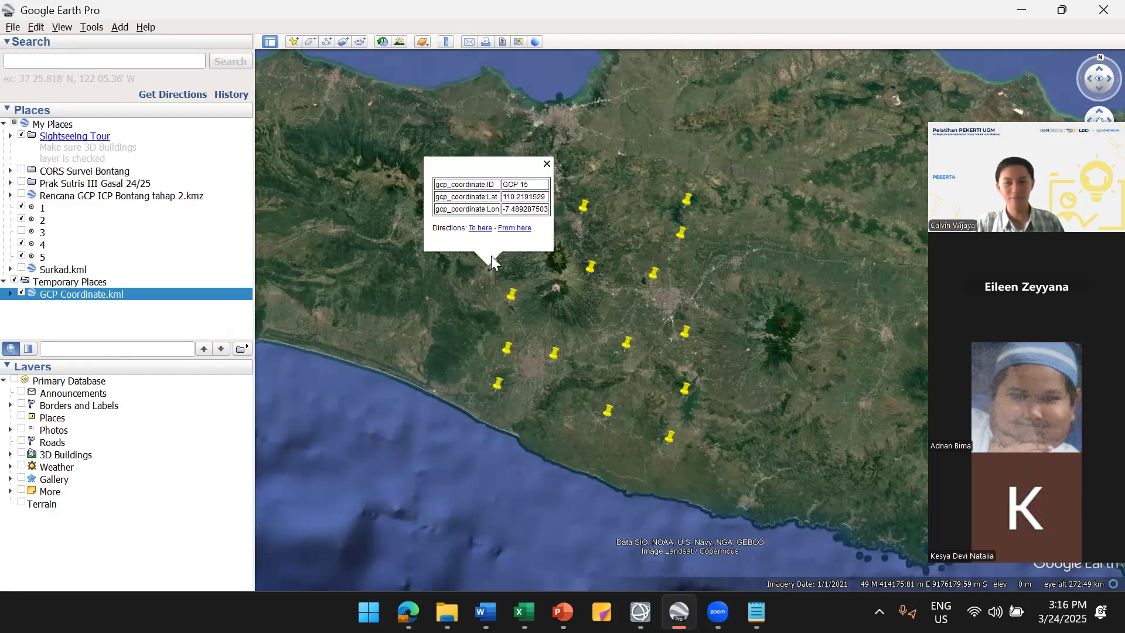
pyautogui.click(515, 299)
pyautogui.click(532, 301)
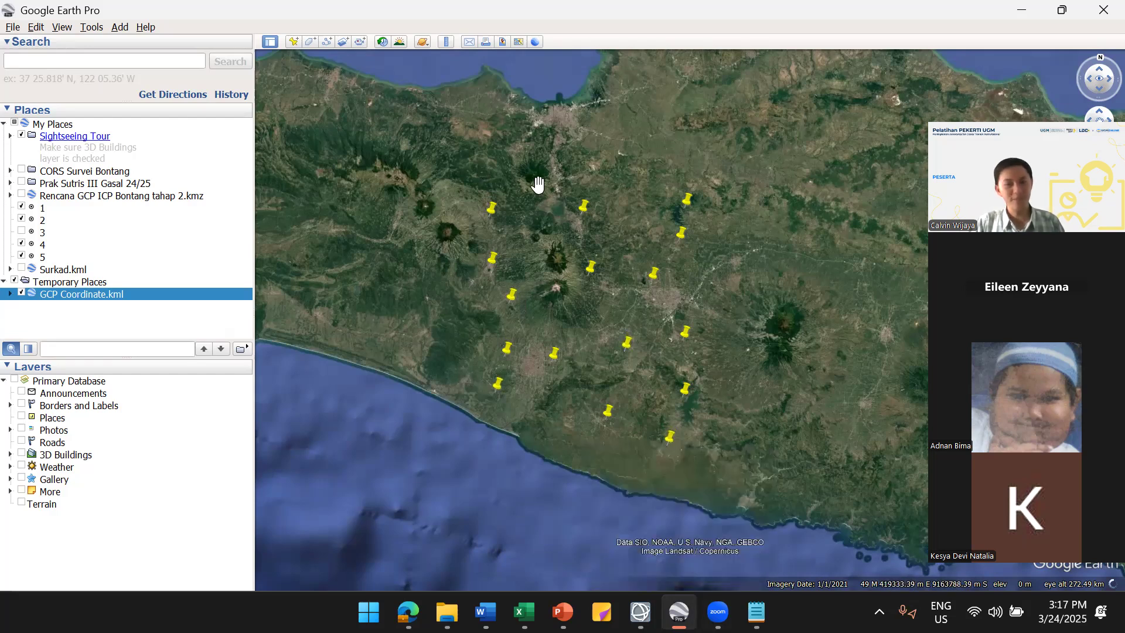
pyautogui.scroll(2, 610, 366)
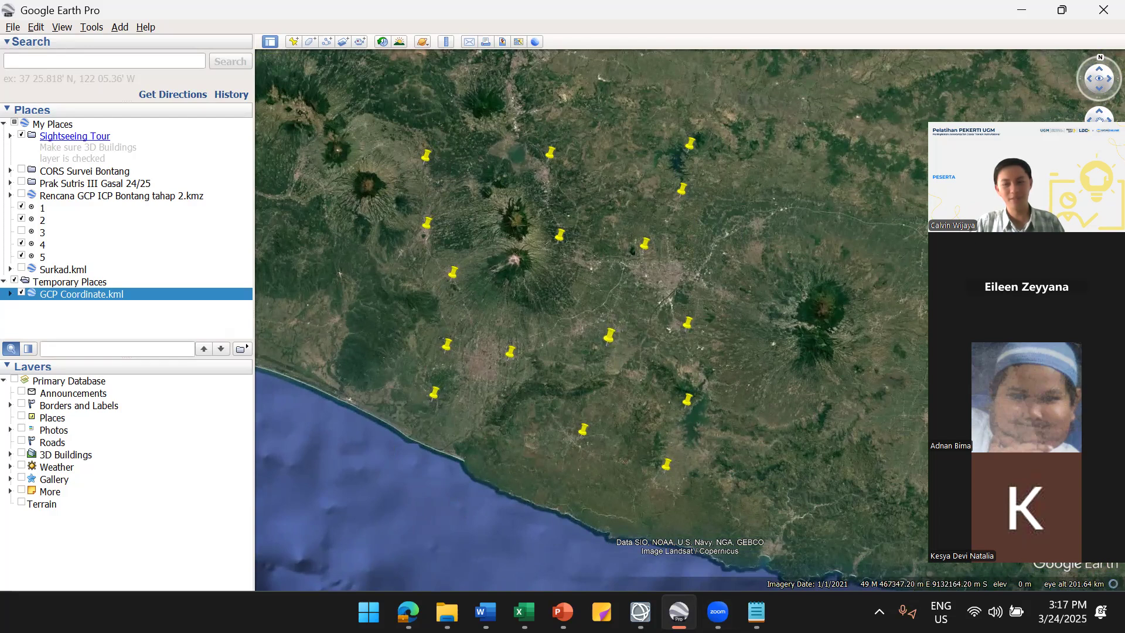
# Return to ENVI and inspect the warped image's detail in the area south of the central volcanoes
pyautogui.click(640, 611)
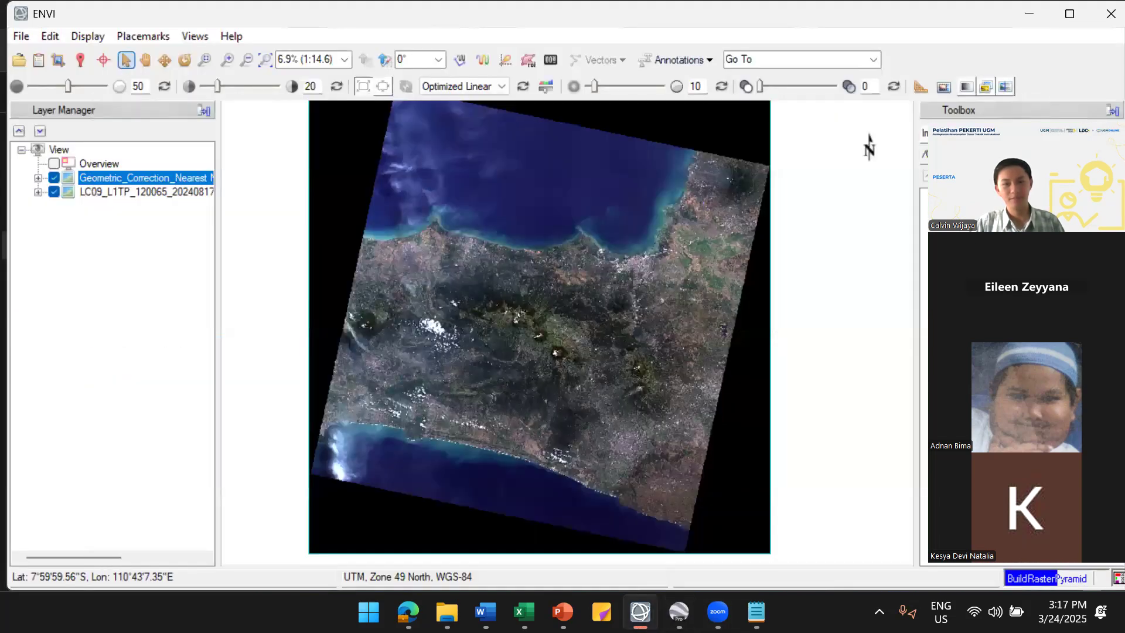
pyautogui.scroll(4, 587, 390)
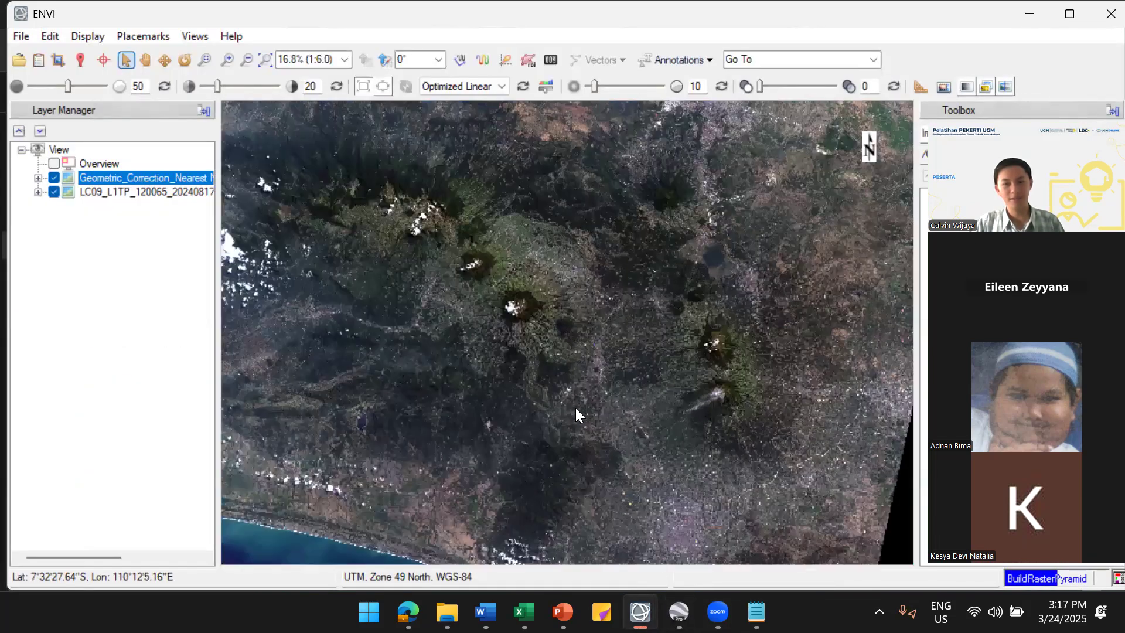
pyautogui.scroll(3, 576, 410)
pyautogui.scroll(2, 594, 411)
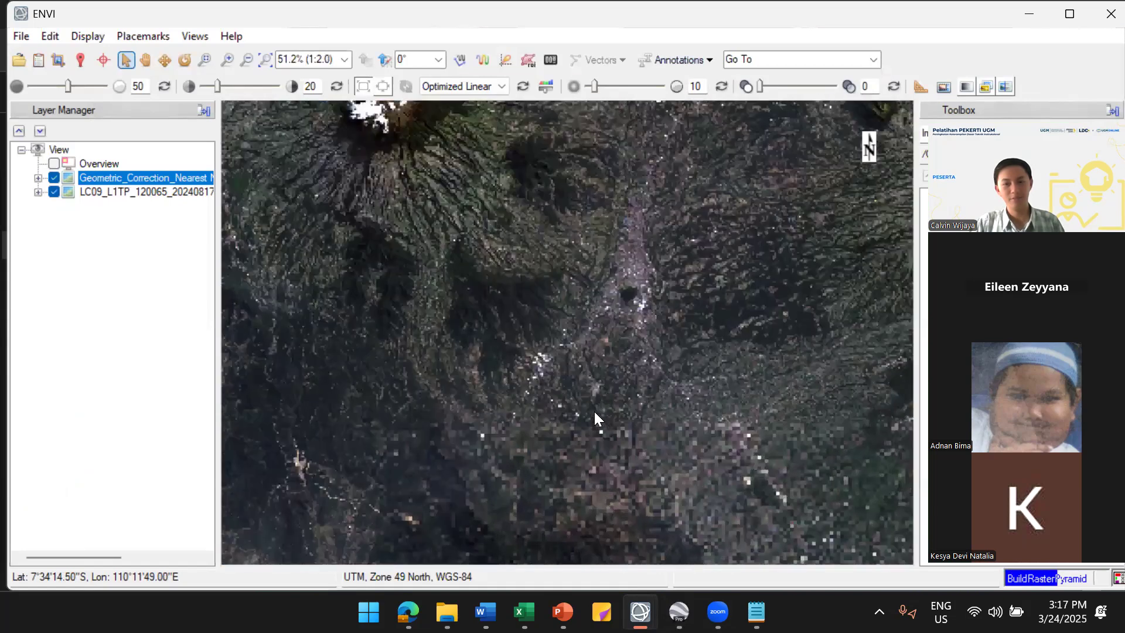
# Hide the warped Geometric_Correction_Nearest Neighbor layer and view the original LC09 scene around the volcanoes
pyautogui.scroll(-2, 593, 409)
pyautogui.scroll(-2, 589, 412)
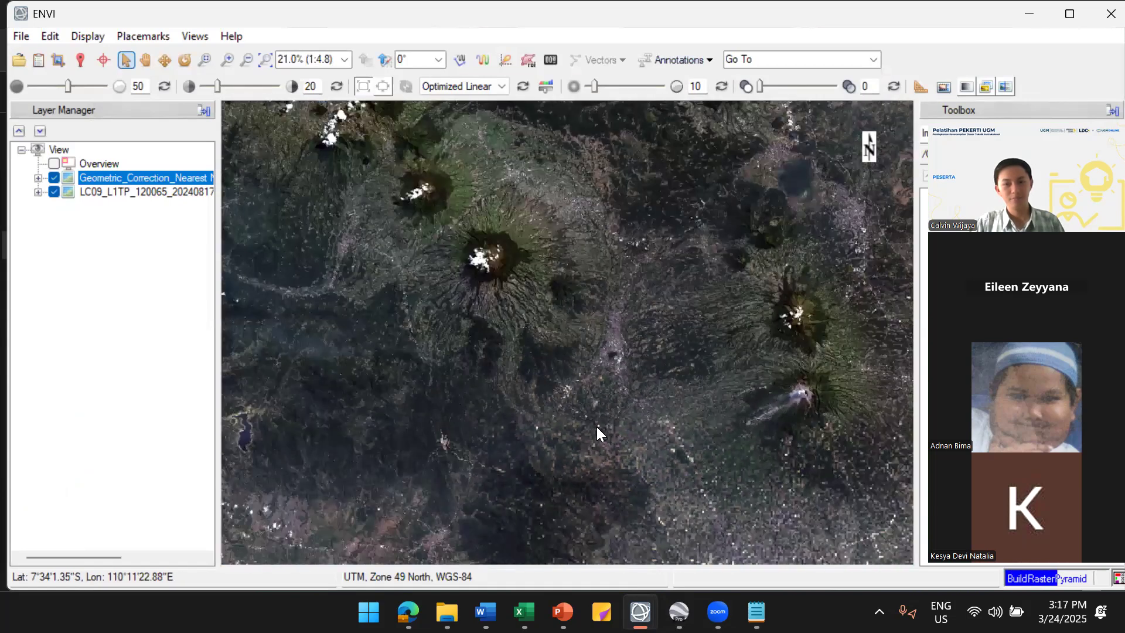
pyautogui.moveTo(640, 612)
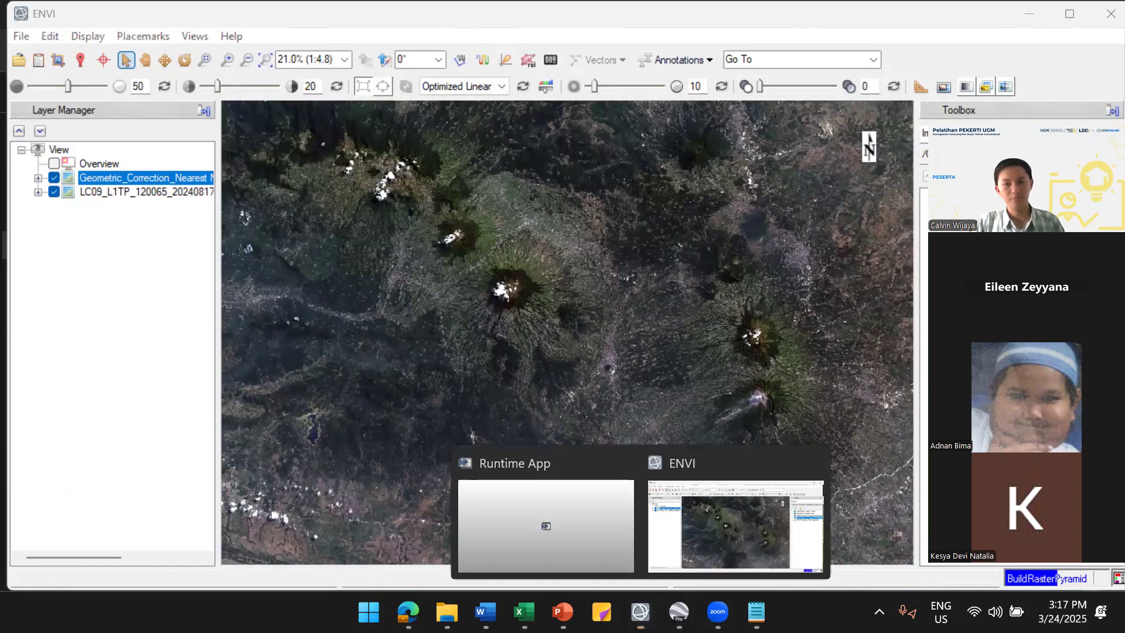
pyautogui.click(54, 177)
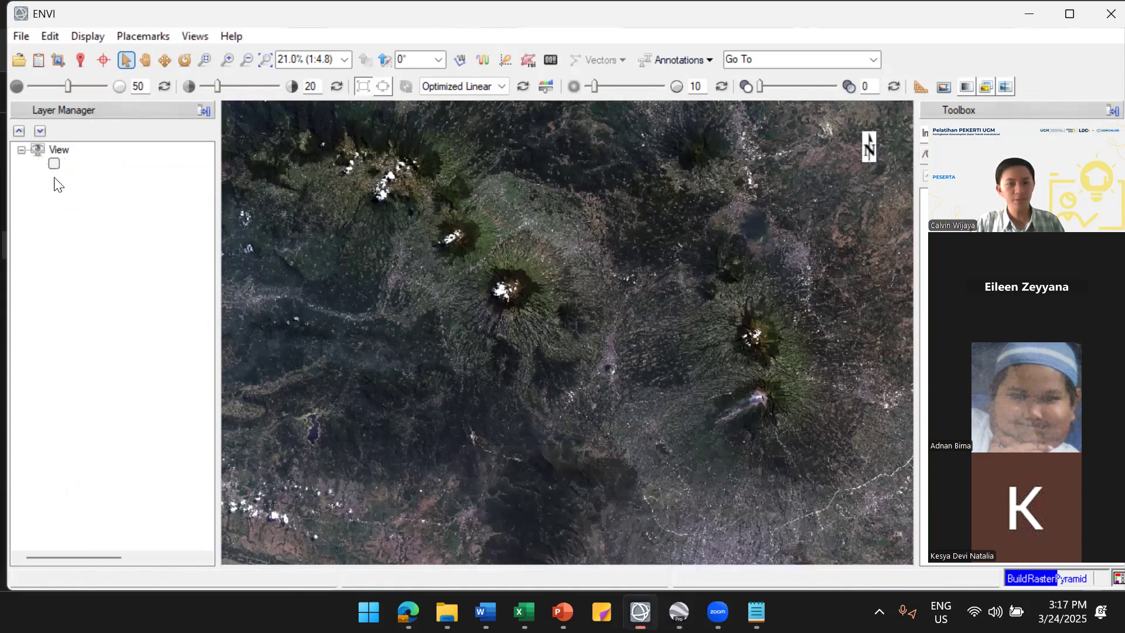
pyautogui.scroll(-2, 603, 373)
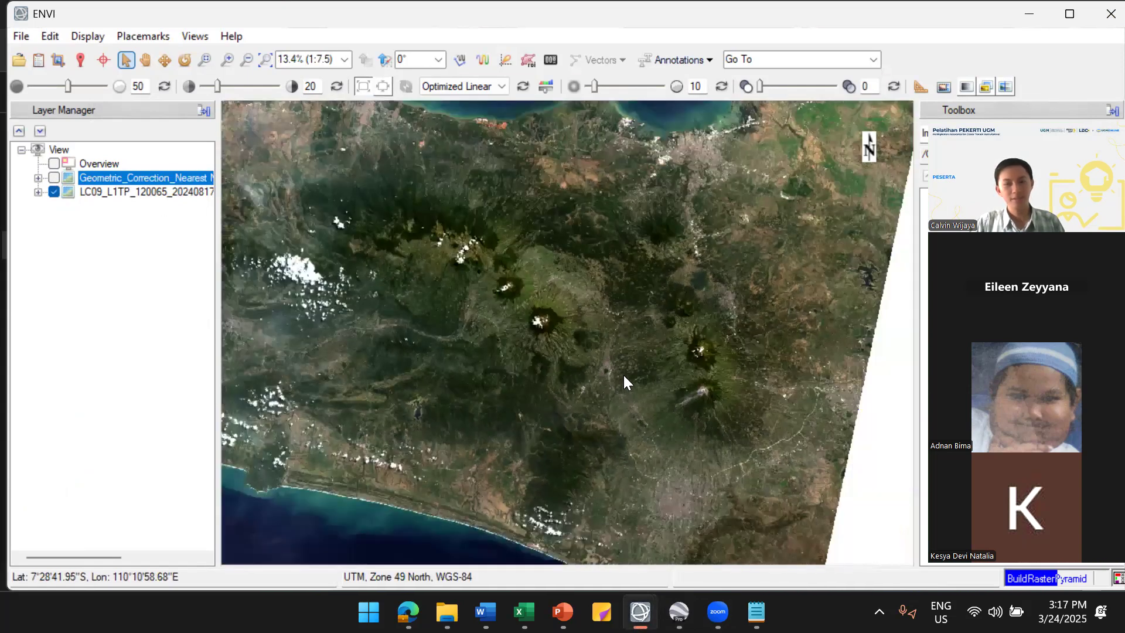
pyautogui.scroll(2, 623, 375)
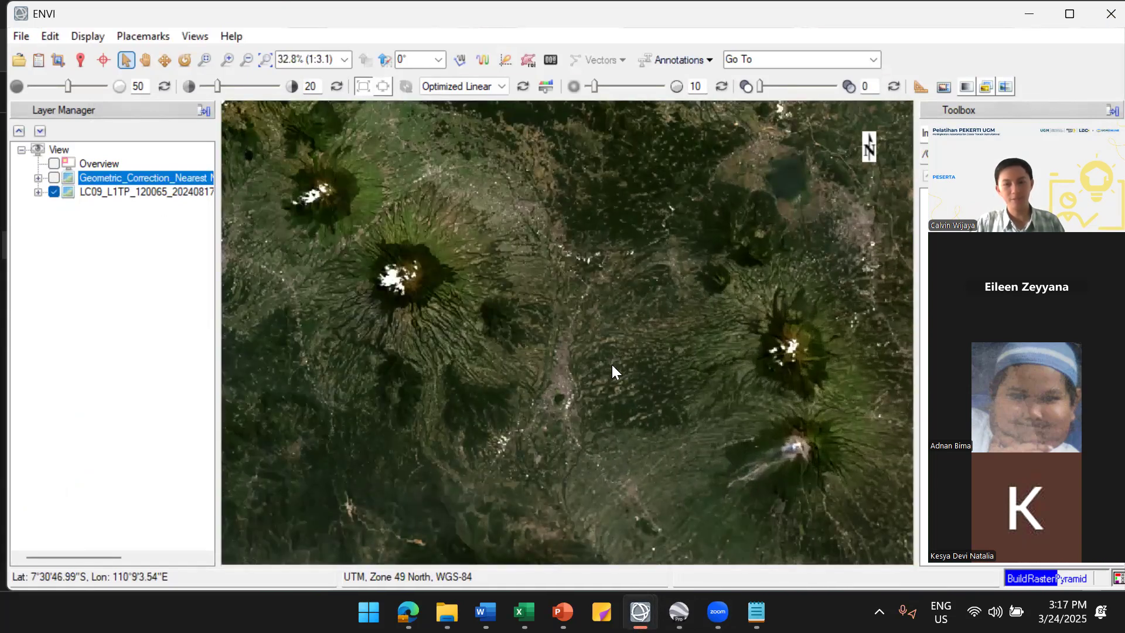
# Select the original LC09 layer and inspect the urban area south of the volcanoes at 100% (1:1) scale
pyautogui.click(147, 191)
pyautogui.click(145, 59)
pyautogui.scroll(1, 553, 187)
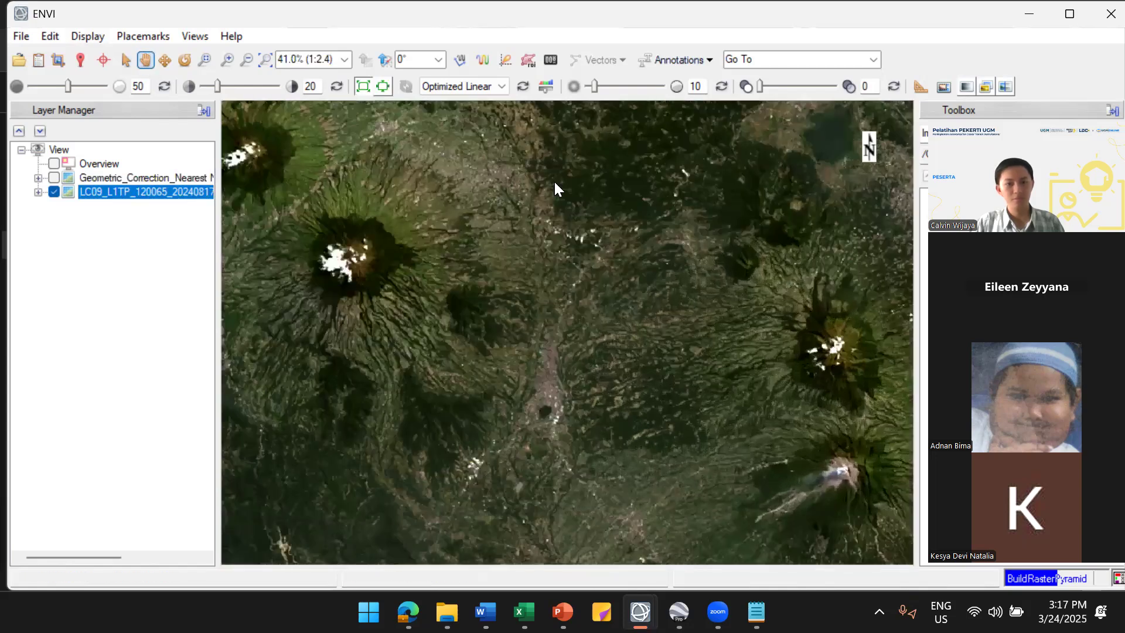
pyautogui.moveTo(545, 412); pyautogui.dragTo(498, 111)
pyautogui.moveTo(573, 305); pyautogui.dragTo(624, 277)
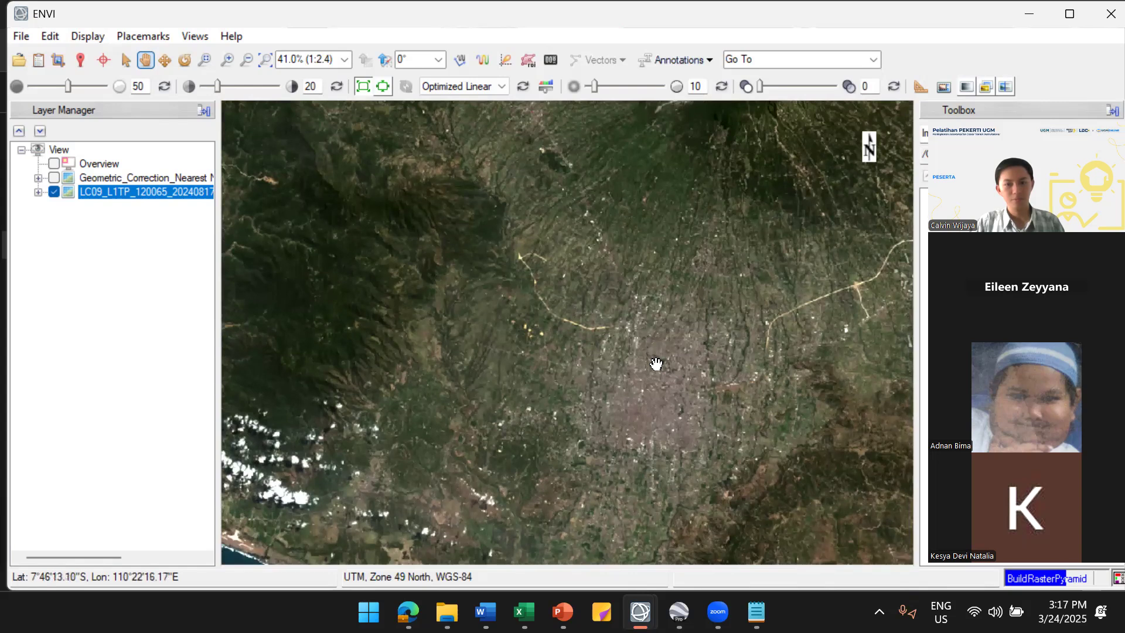
pyautogui.scroll(2, 658, 363)
pyautogui.scroll(1, 656, 363)
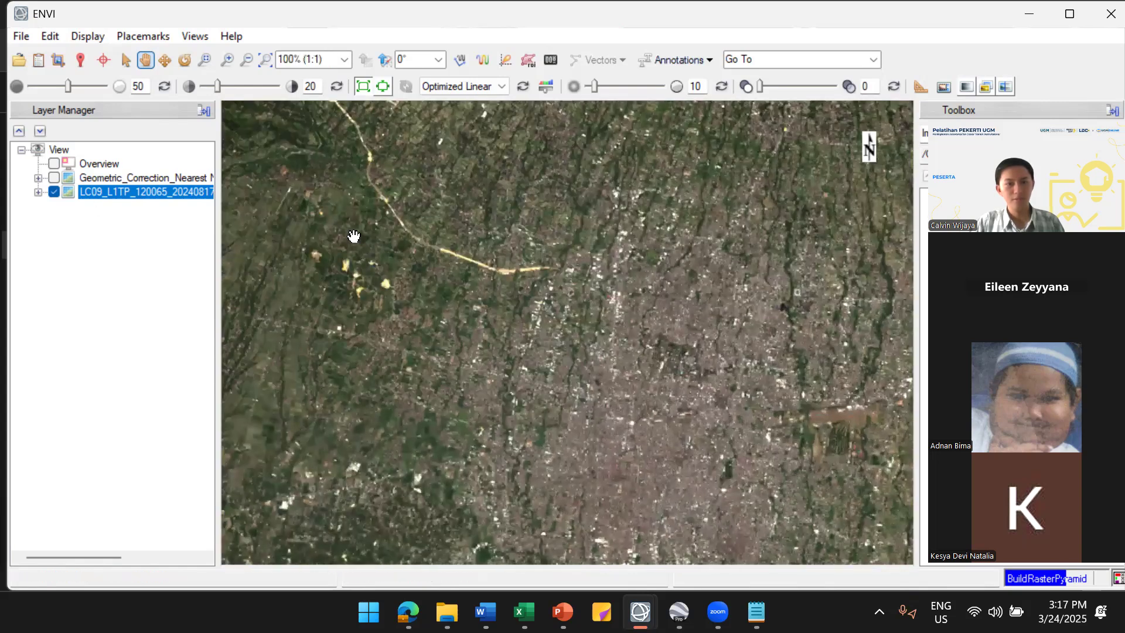
# Compare the warped and original images over the city by repeatedly toggling the warped layer's visibility, leaving it hidden
pyautogui.click(53, 178)
pyautogui.click(54, 178)
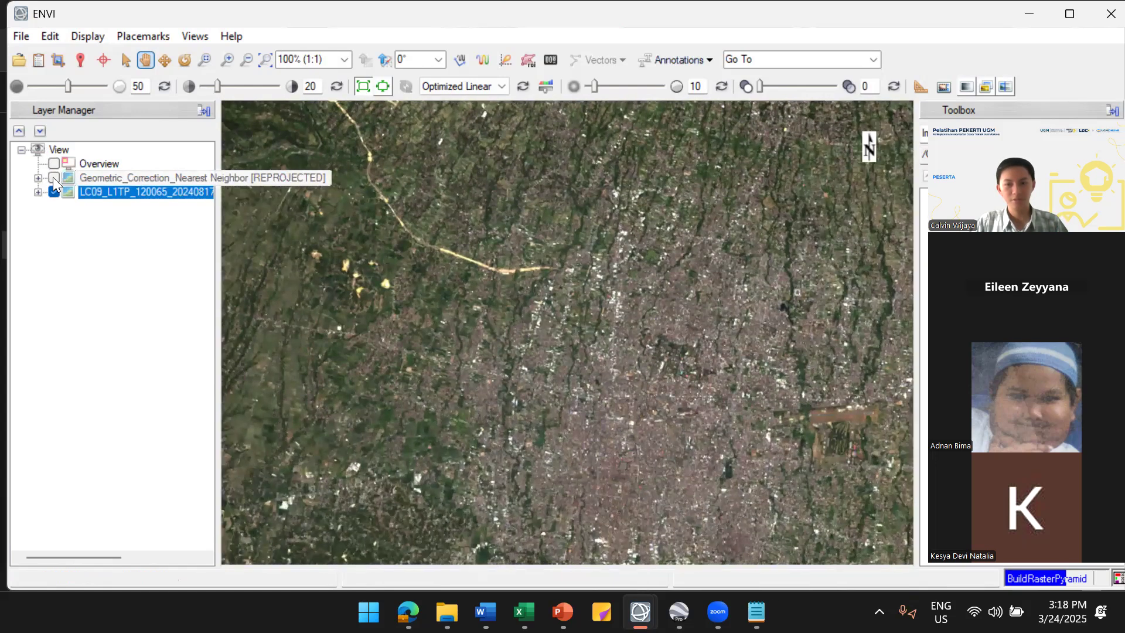
pyautogui.click(53, 179)
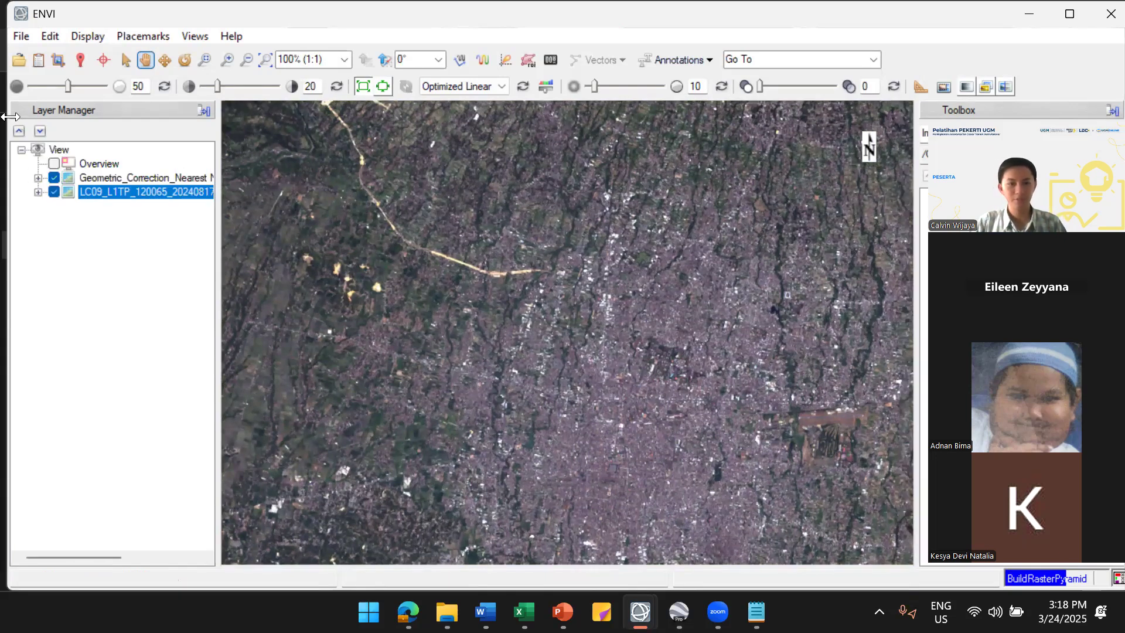
pyautogui.click(50, 182)
pyautogui.click(50, 182)
pyautogui.click(50, 181)
pyautogui.click(50, 181)
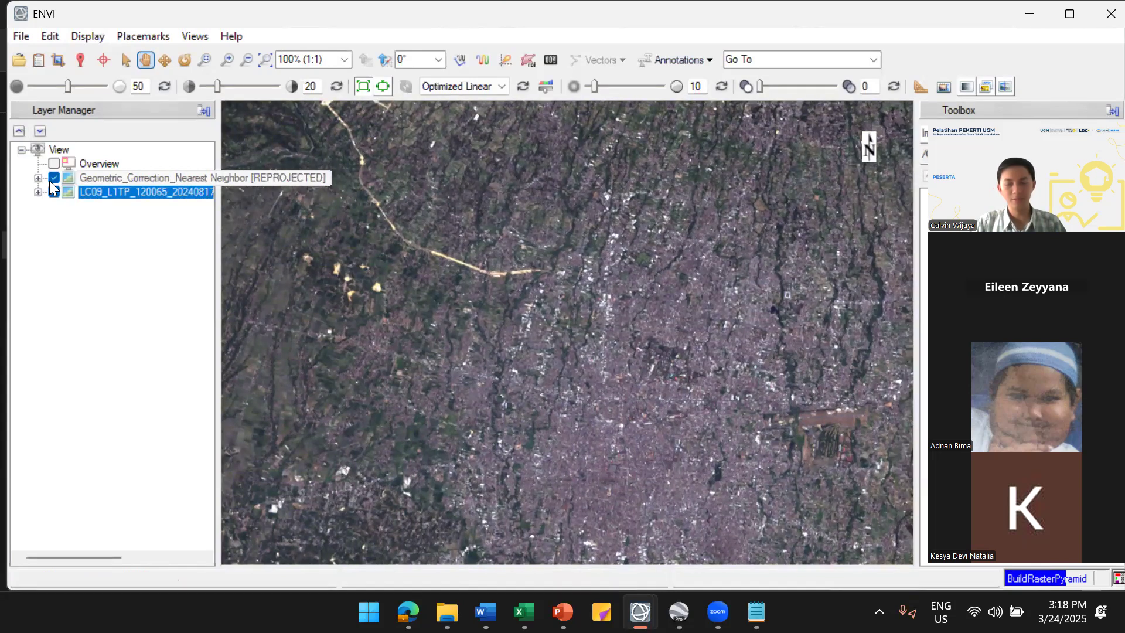
pyautogui.click(49, 181)
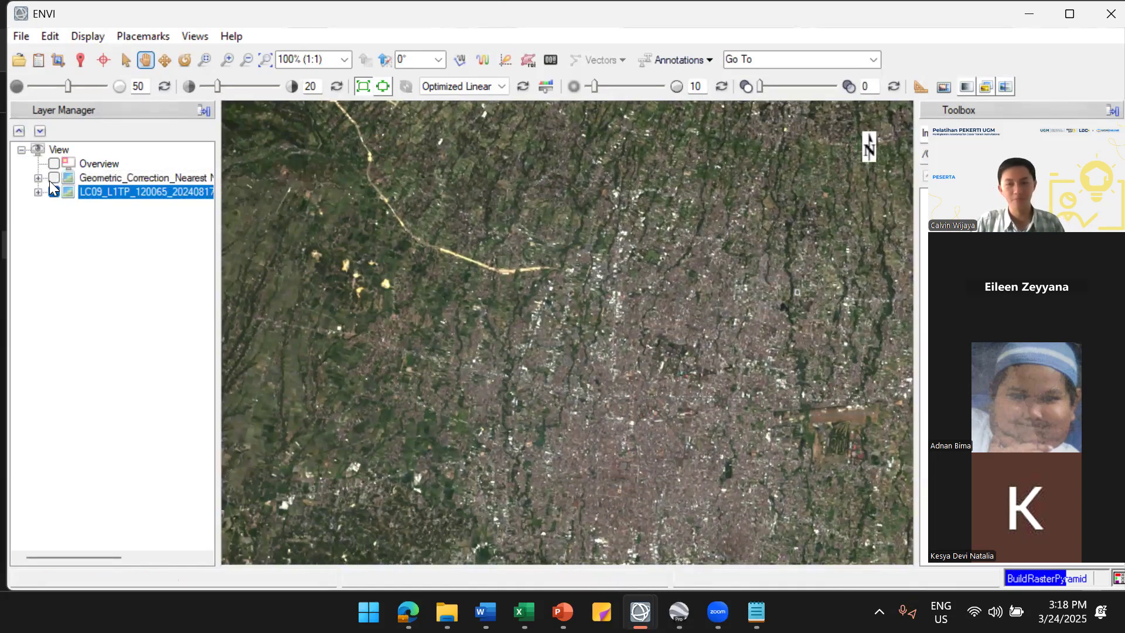
pyautogui.click(49, 180)
pyautogui.click(49, 181)
pyautogui.click(49, 181)
pyautogui.click(50, 181)
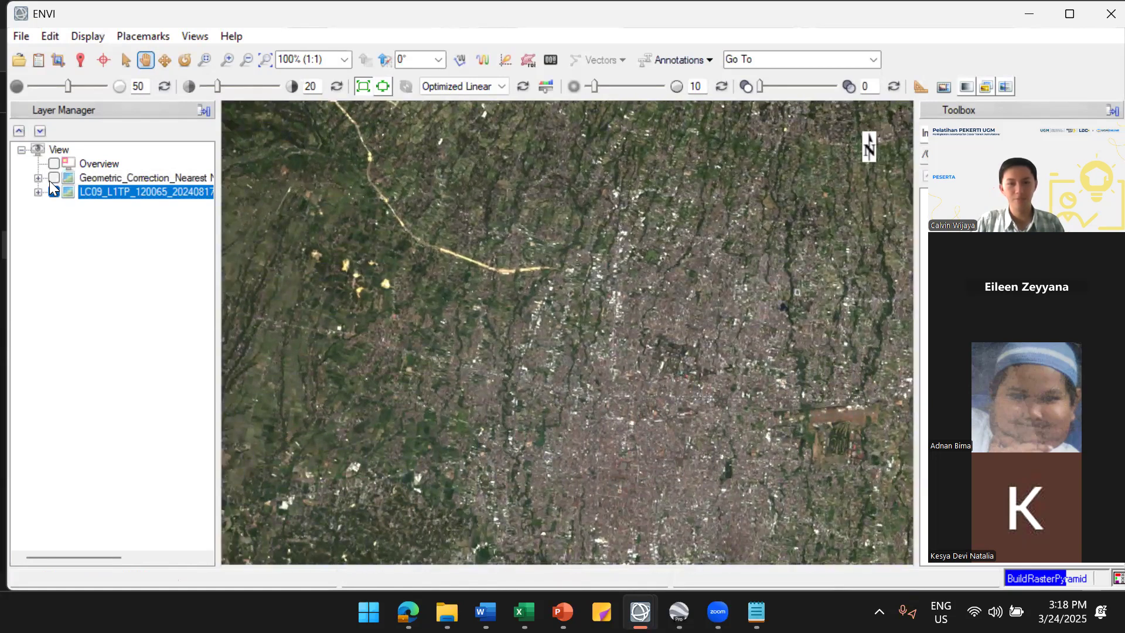
pyautogui.click(49, 180)
pyautogui.click(49, 180)
pyautogui.click(49, 181)
pyautogui.click(49, 180)
pyautogui.click(49, 180)
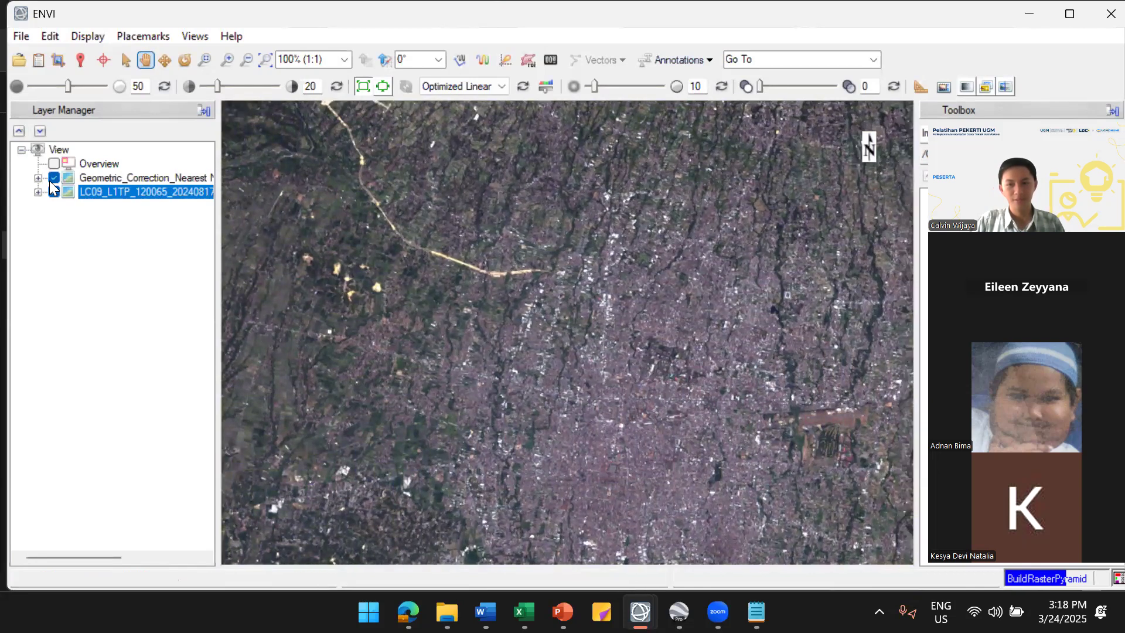
pyautogui.click(49, 180)
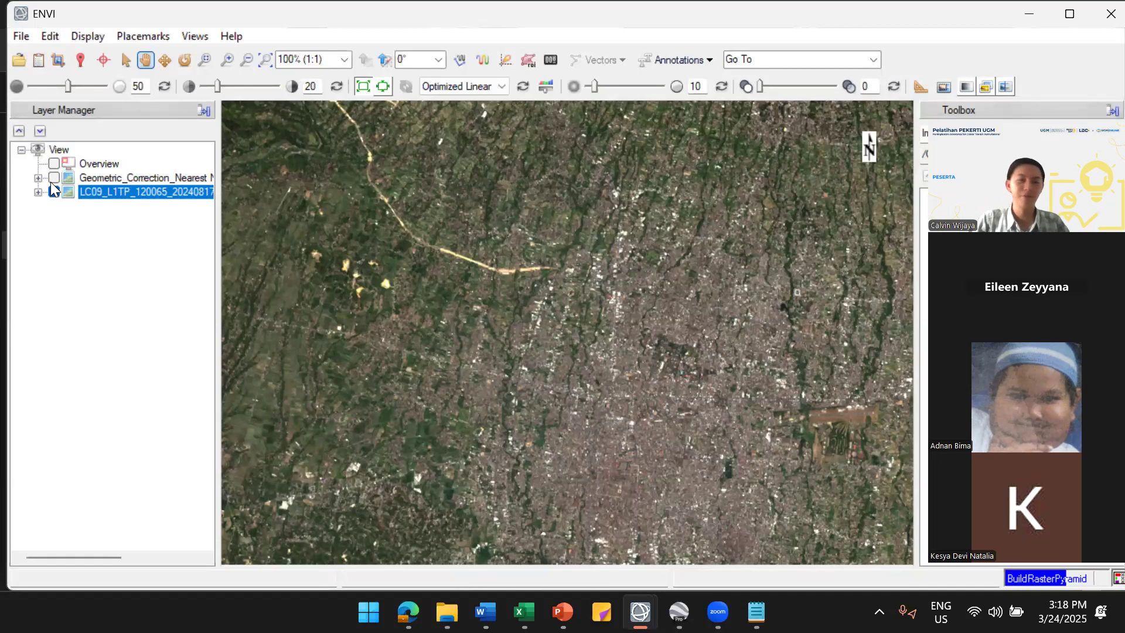
pyautogui.click(53, 179)
pyautogui.click(53, 179)
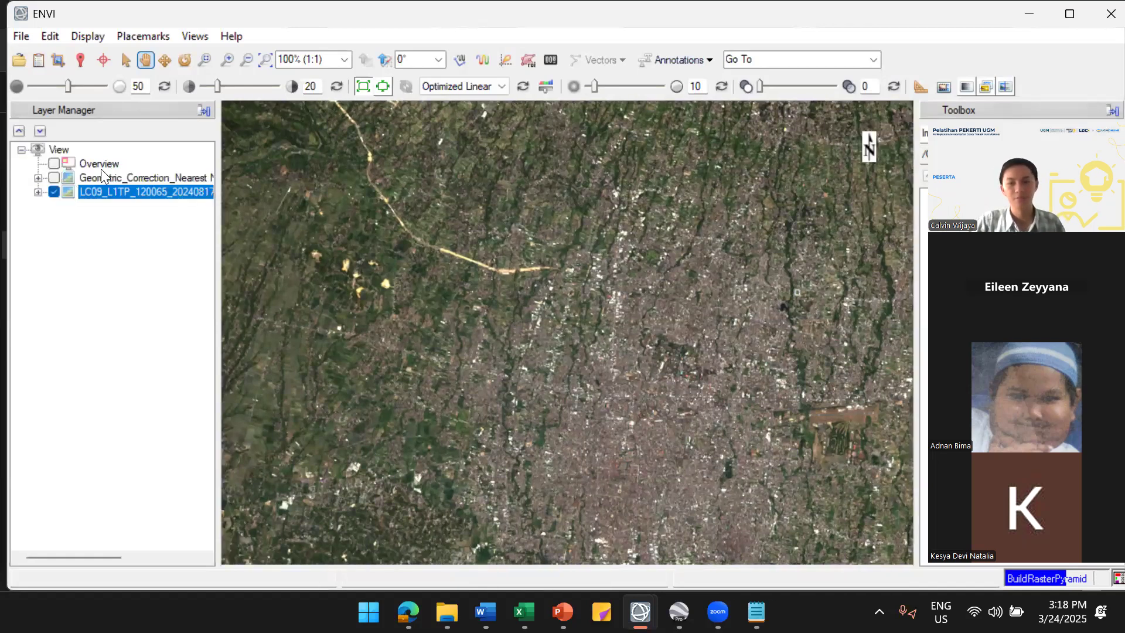
# Look over the original LC09 image at a smaller scale, from the southern coastline up to the volcanoes
pyautogui.scroll(-3, 383, 209)
pyautogui.scroll(-4, 383, 209)
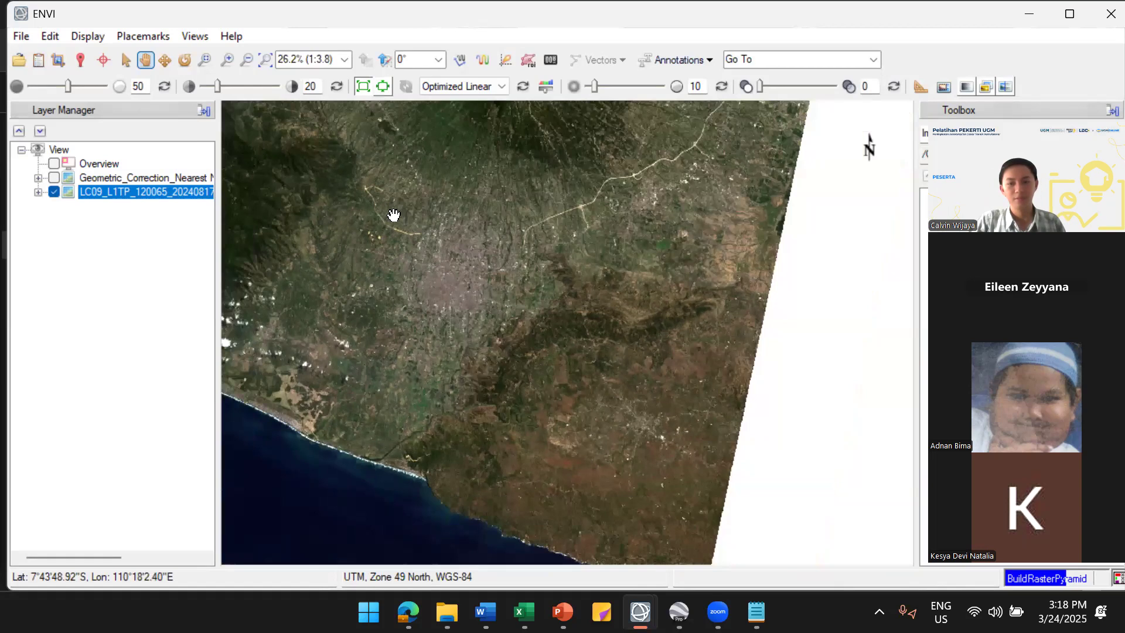
pyautogui.moveTo(392, 213); pyautogui.dragTo(588, 340)
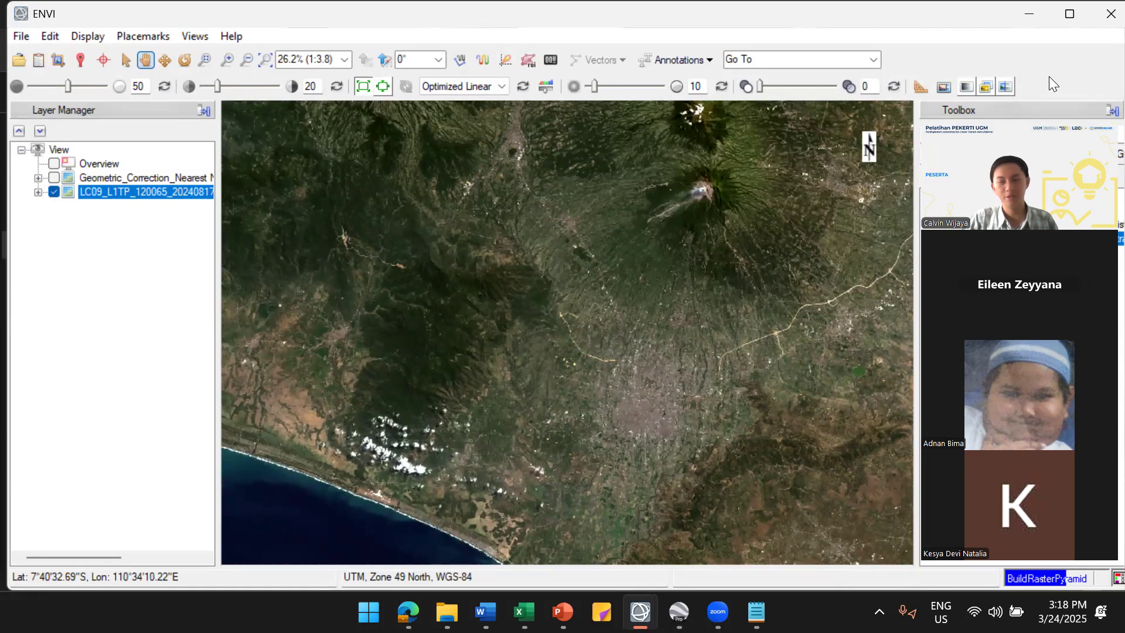
pyautogui.scroll(-2, 721, 300)
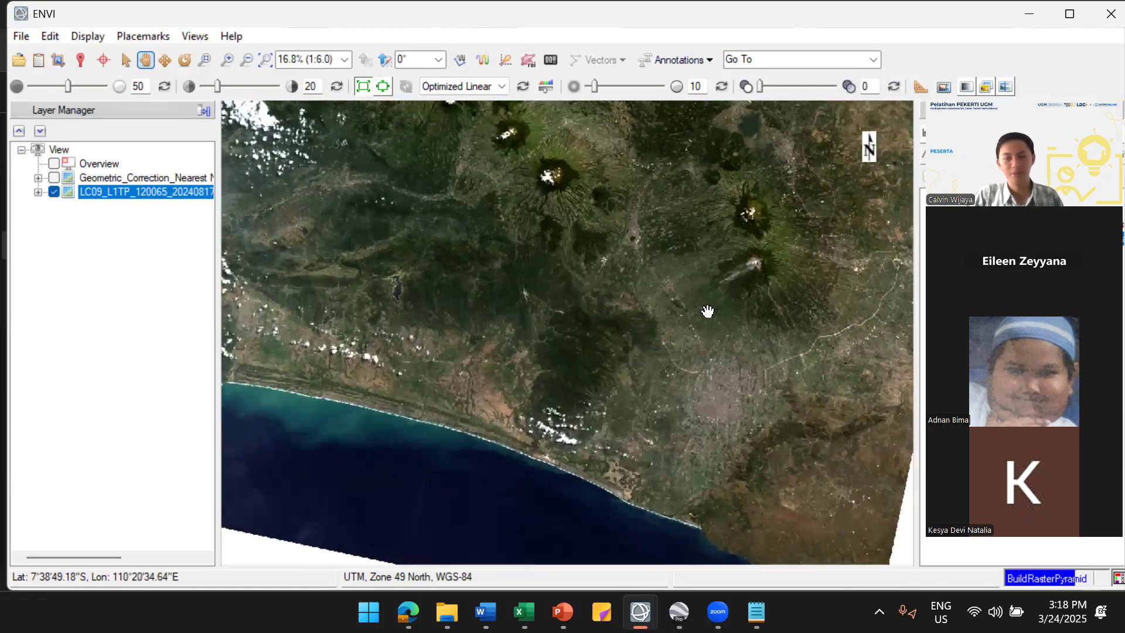
pyautogui.moveTo(696, 305); pyautogui.dragTo(729, 315)
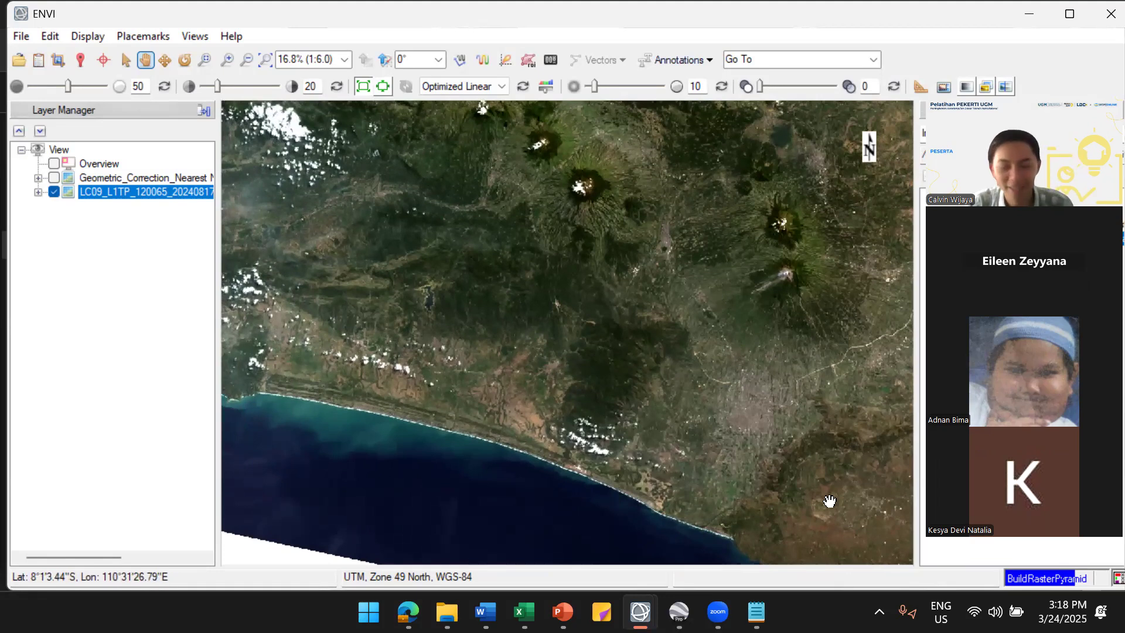
# Switch to the Georeferencing notes in Notepad and look up Sunday, April 20 in the system calendar
pyautogui.click(756, 613)
pyautogui.click(469, 144)
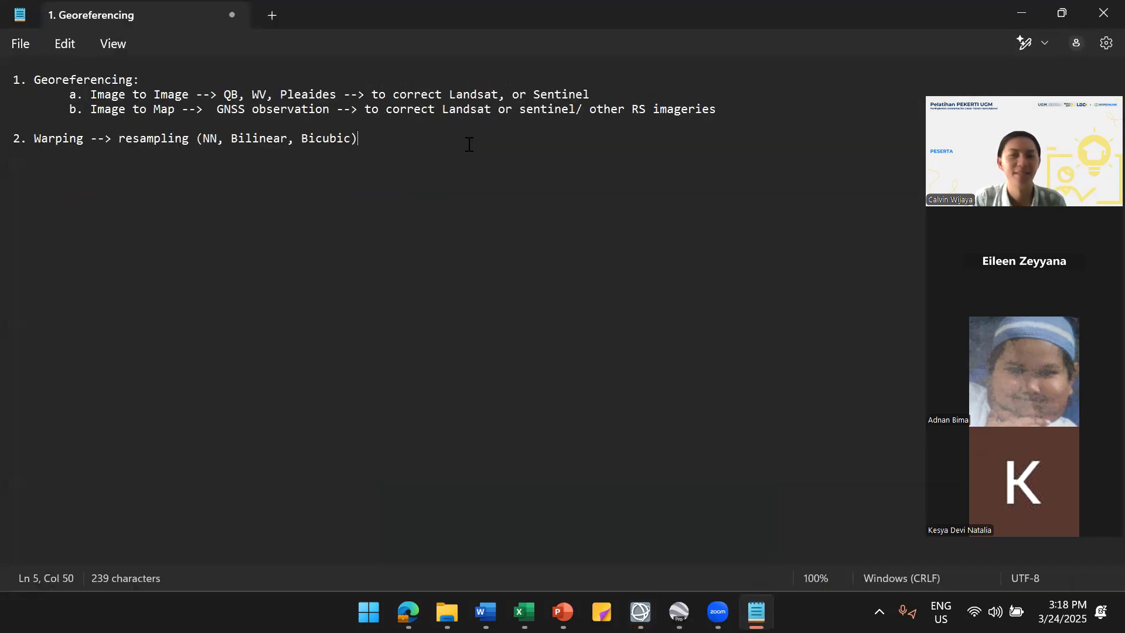
pyautogui.click(1063, 611)
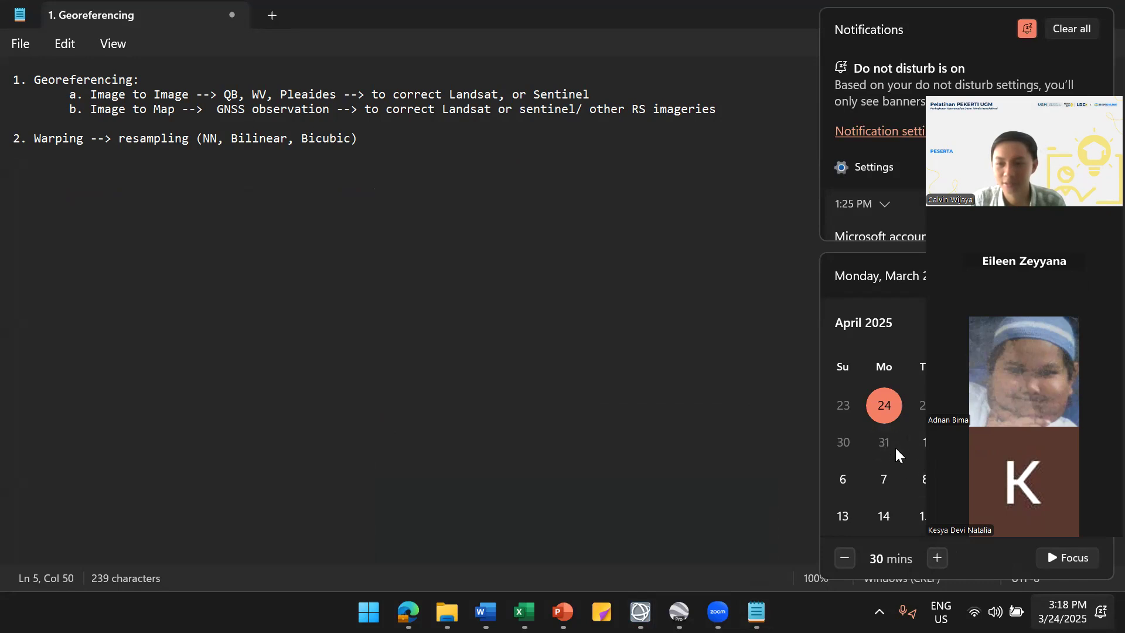
pyautogui.scroll(-2, 895, 446)
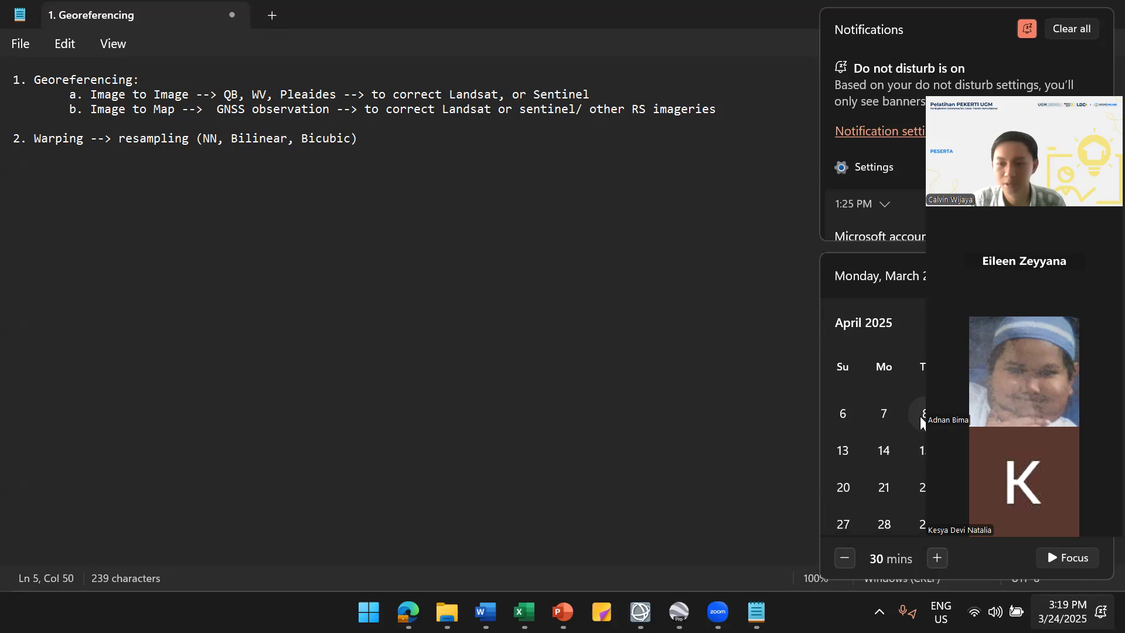
pyautogui.click(849, 488)
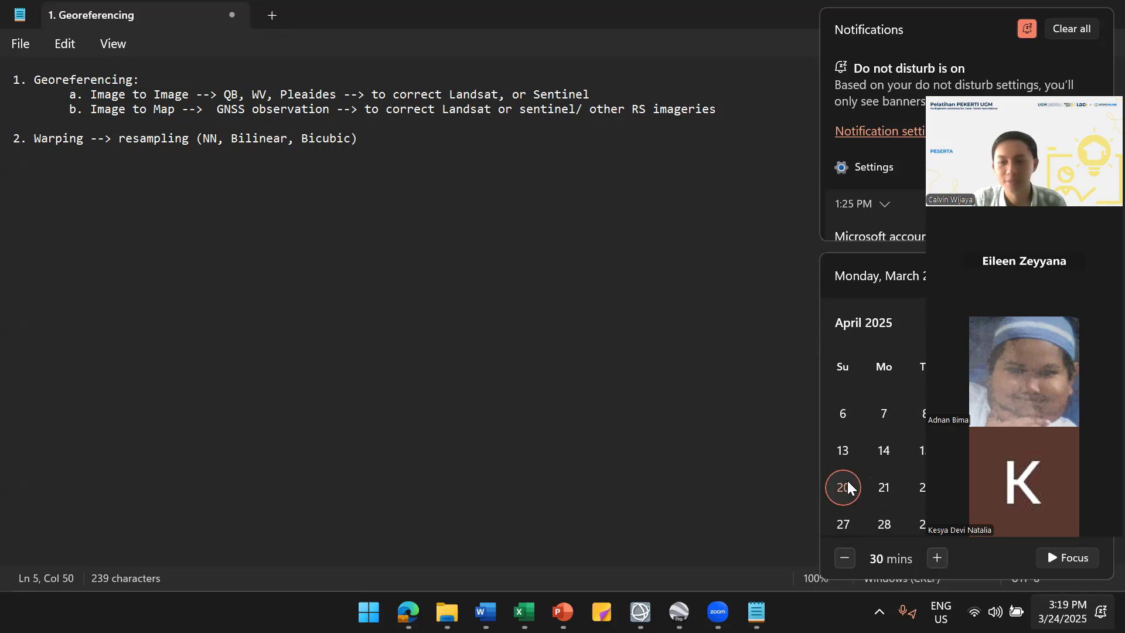
# Add the deadline line "DL April 20th 2025" below the Warping note, separated by a blank line
pyautogui.click(502, 256)
pyautogui.press('Return')
pyautogui.press('Return')
pyautogui.write('DL April 20th 2025')
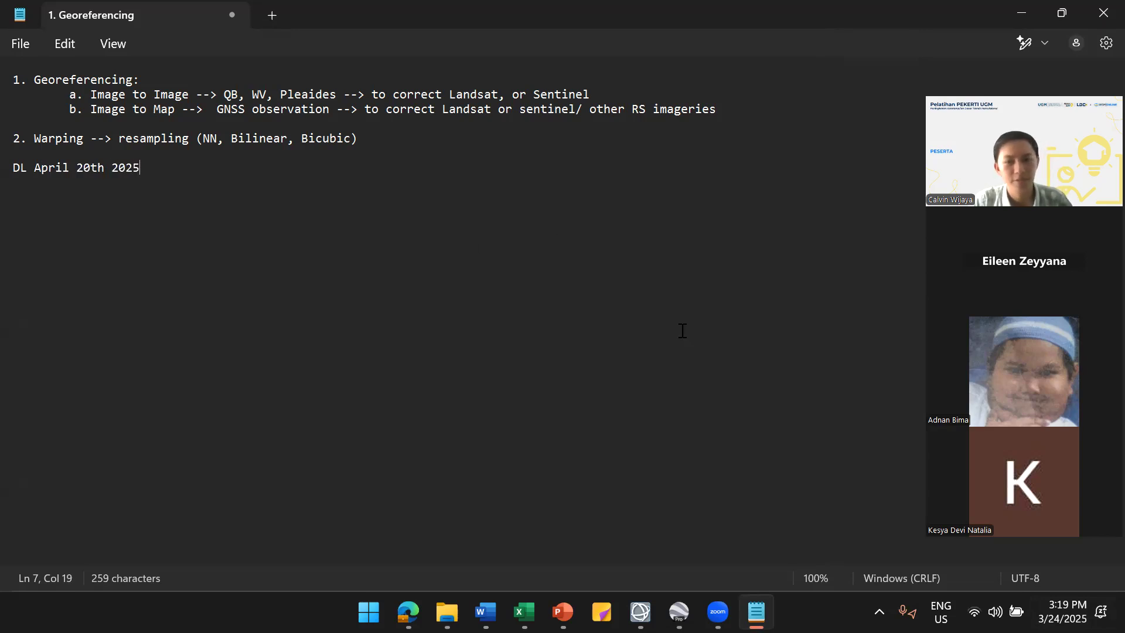
# Recheck the April 20 deadline in the system calendar and return to the notes
pyautogui.click(1062, 612)
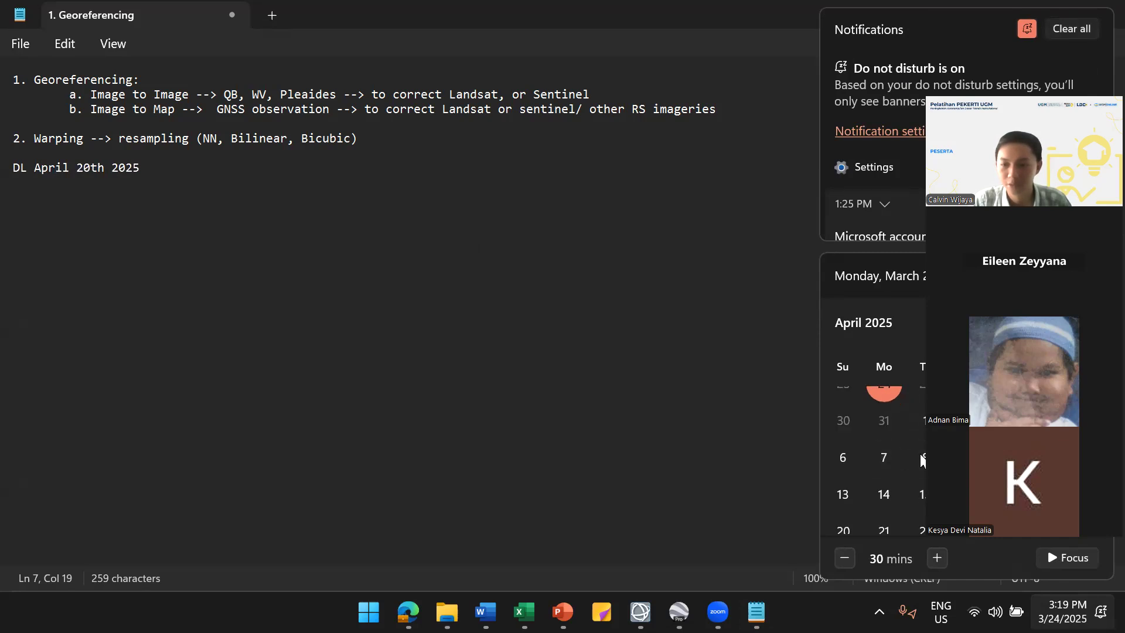
pyautogui.scroll(-1, 920, 454)
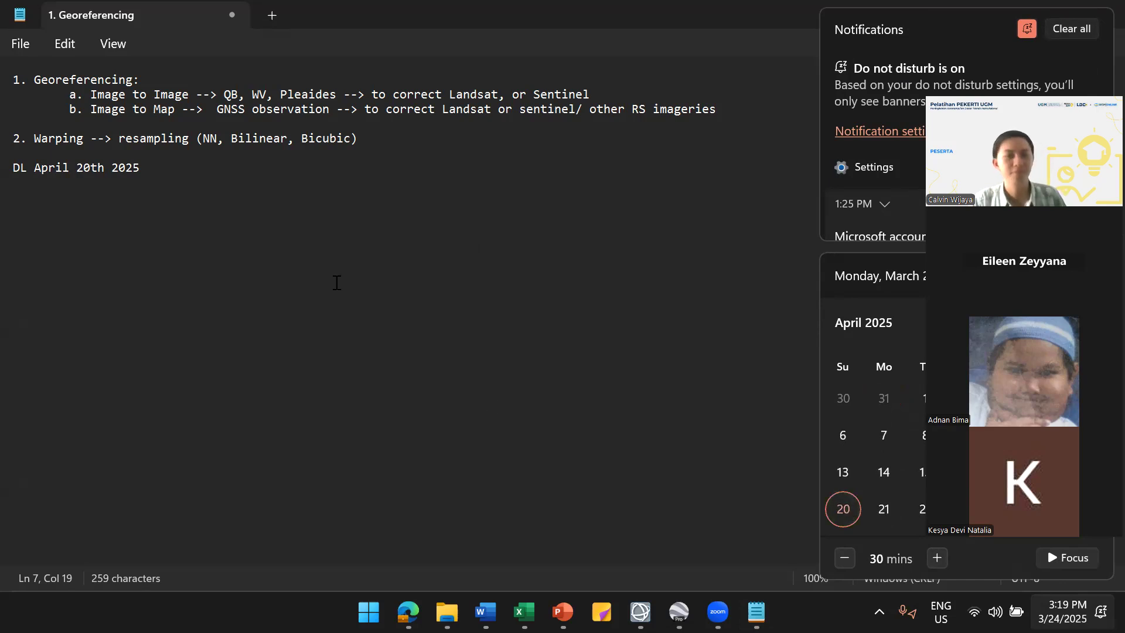
pyautogui.click(236, 182)
# Enlarge the notes' text to 180% and highlight the deadline line to point it out, clearing the selection at the end
pyautogui.moveTo(237, 181); pyautogui.dragTo(9, 177)
pyautogui.click(184, 179)
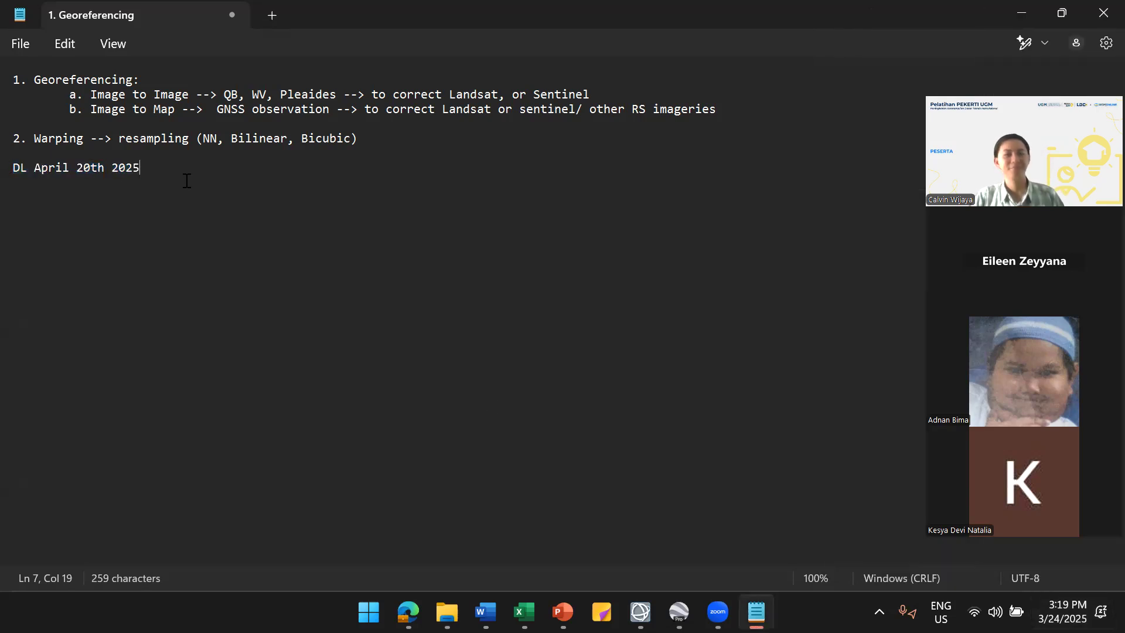
pyautogui.scroll(8, 183, 178)
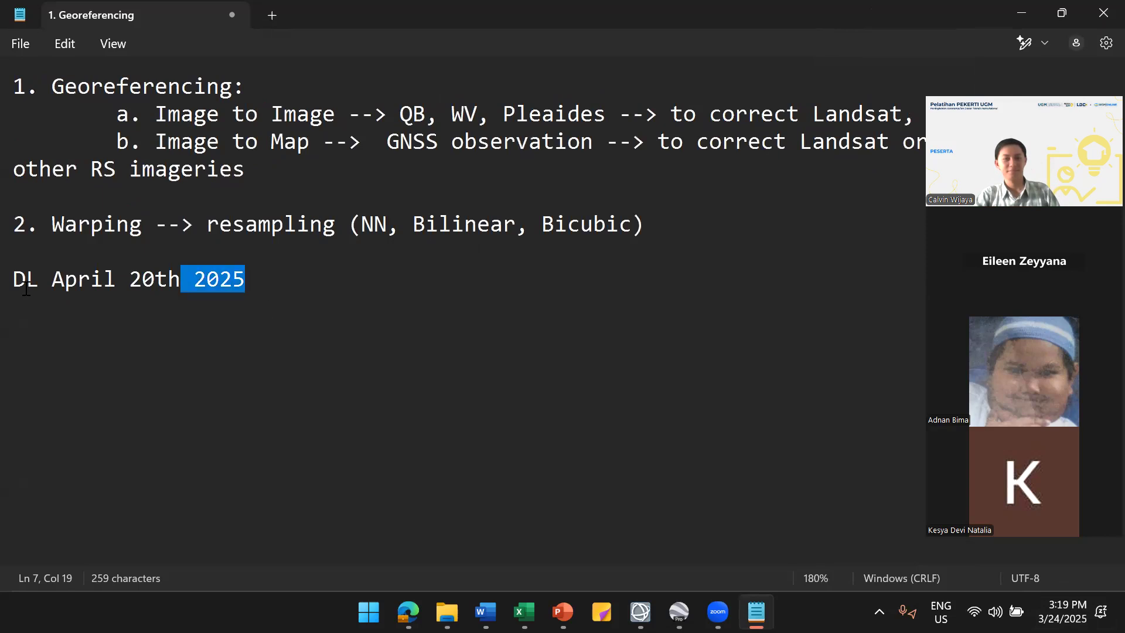
pyautogui.tripleClick(243, 286)
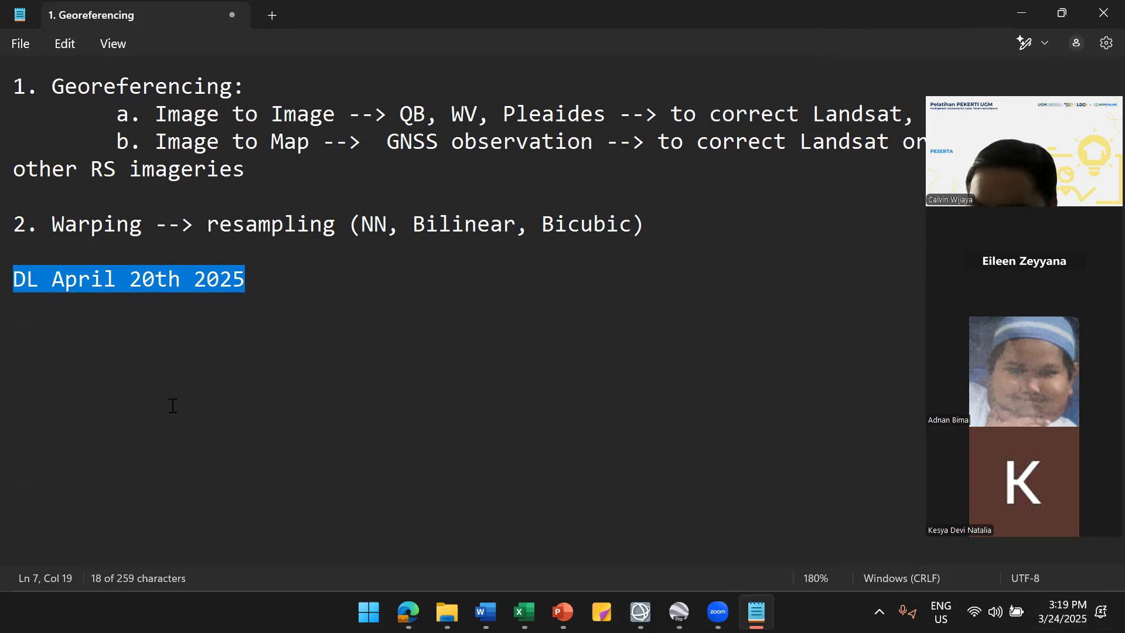
pyautogui.moveTo(488, 270); pyautogui.dragTo(17, 287)
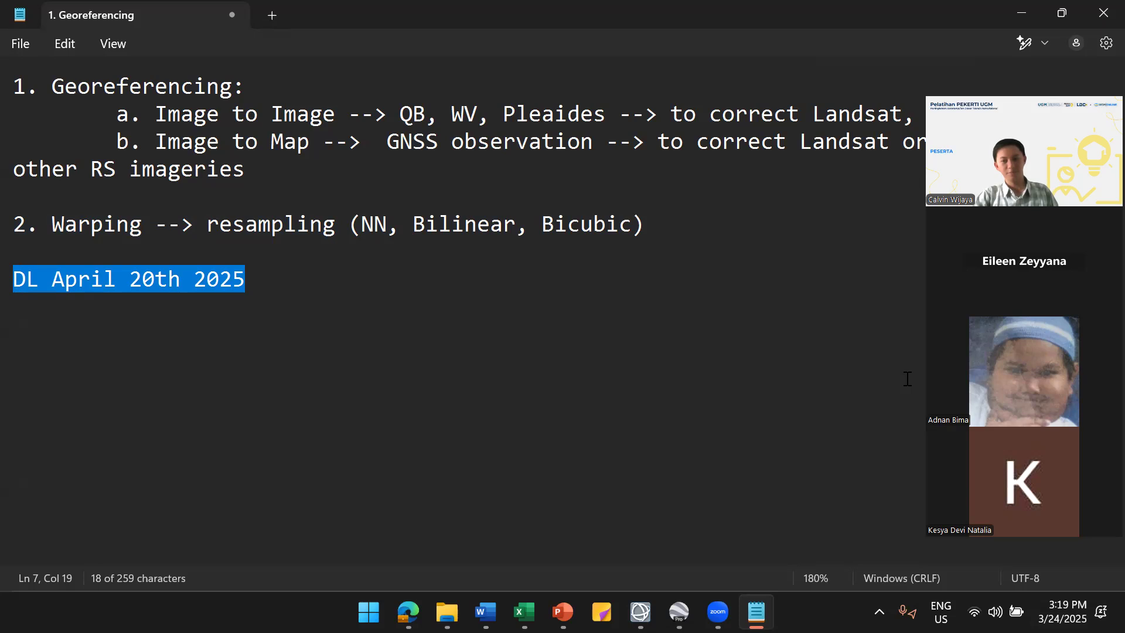
pyautogui.click(523, 347)
pyautogui.moveTo(379, 292); pyautogui.dragTo(10, 285)
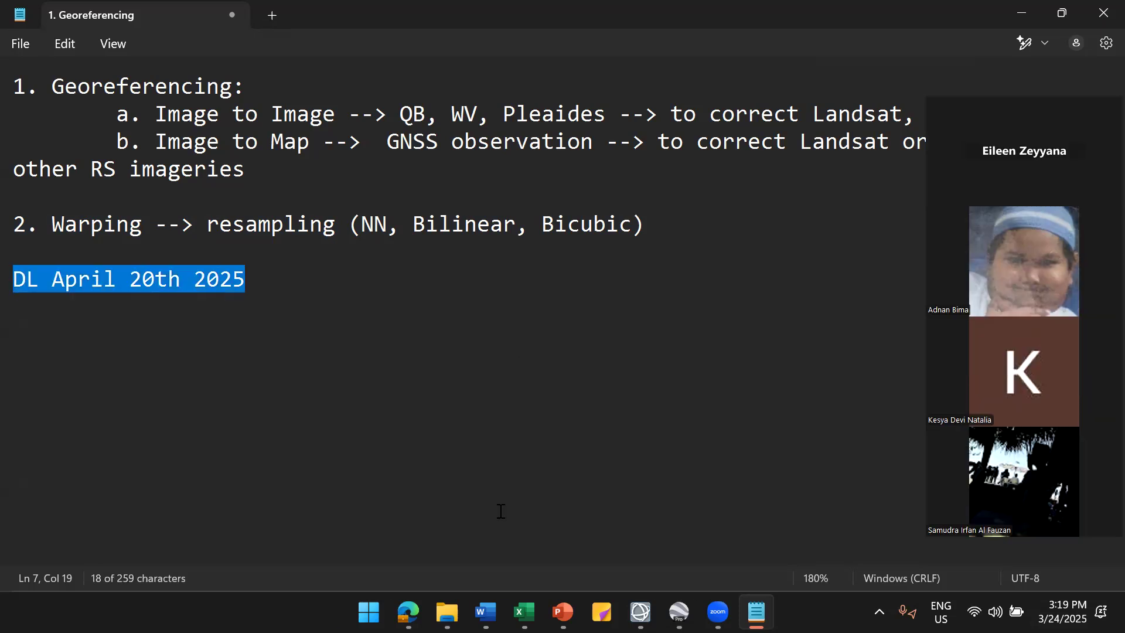
pyautogui.click(490, 404)
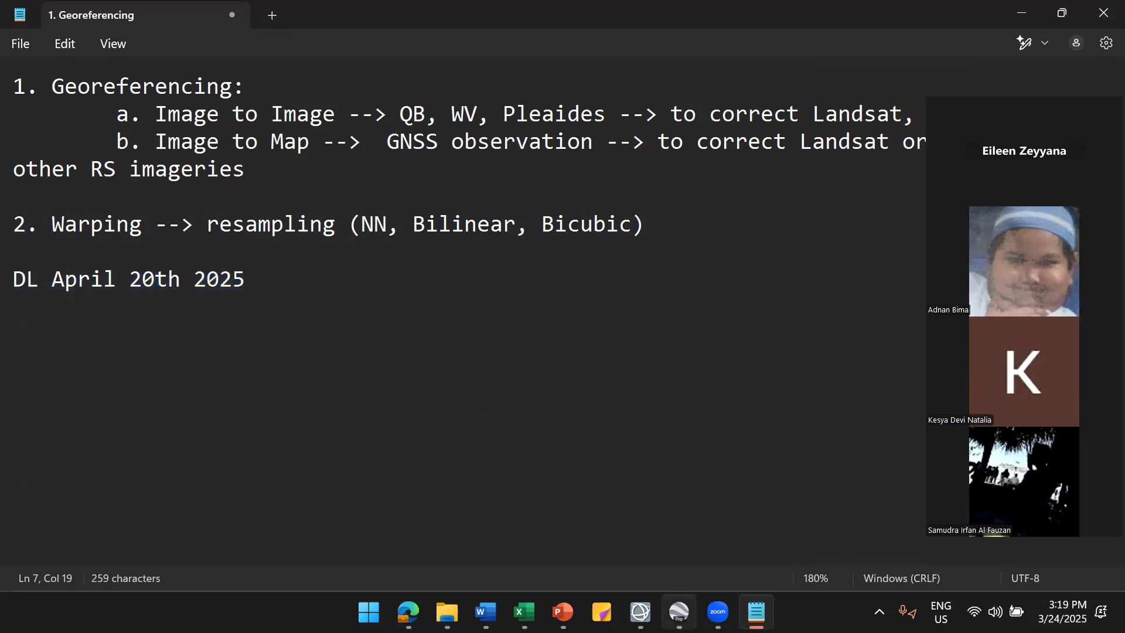
# Switch back to the main ENVI window with the LC09 image
pyautogui.moveTo(679, 613)
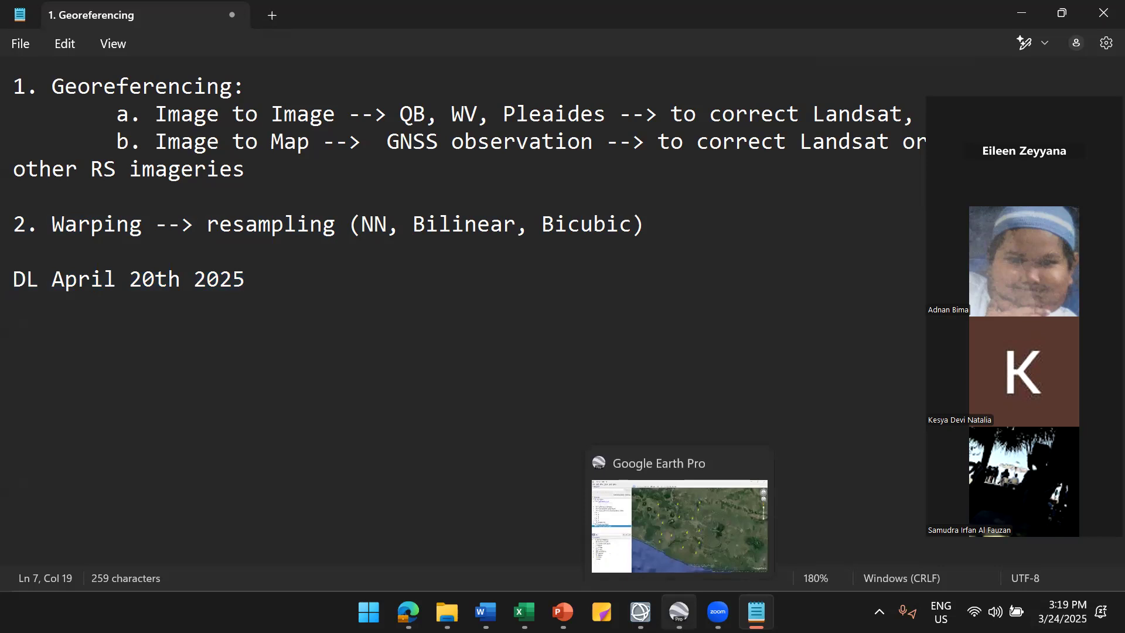
pyautogui.moveTo(641, 612)
pyautogui.click(735, 525)
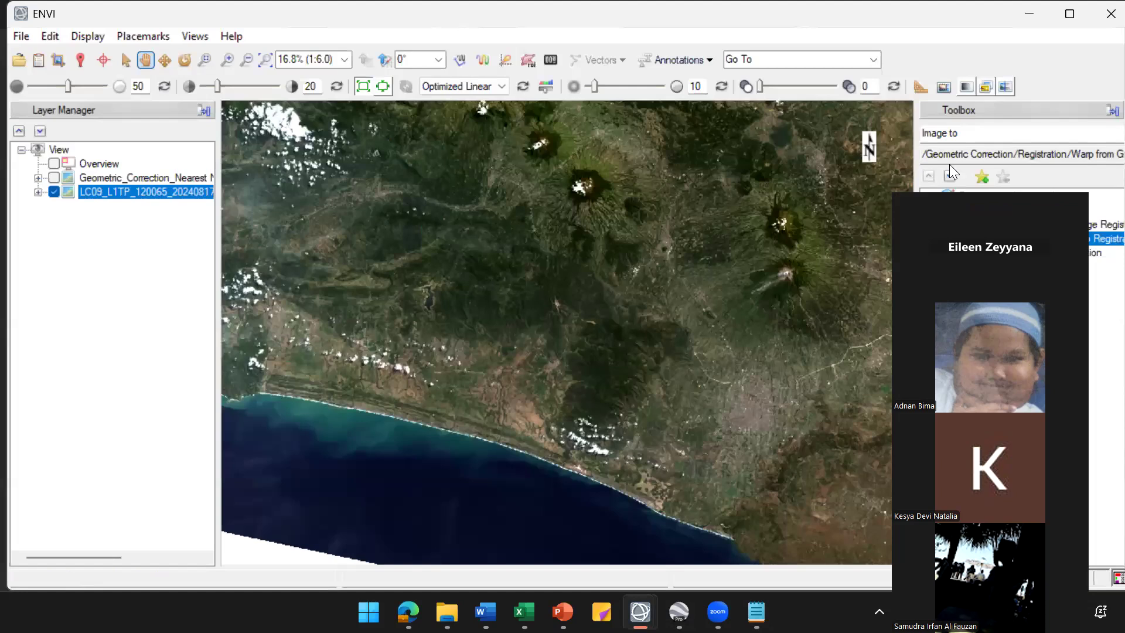
# Point out the Registration: Image to Map and Warp from GCPs: Image to Map Registration tools, then inspect the LC09 image around the city more closely
pyautogui.click(1019, 211)
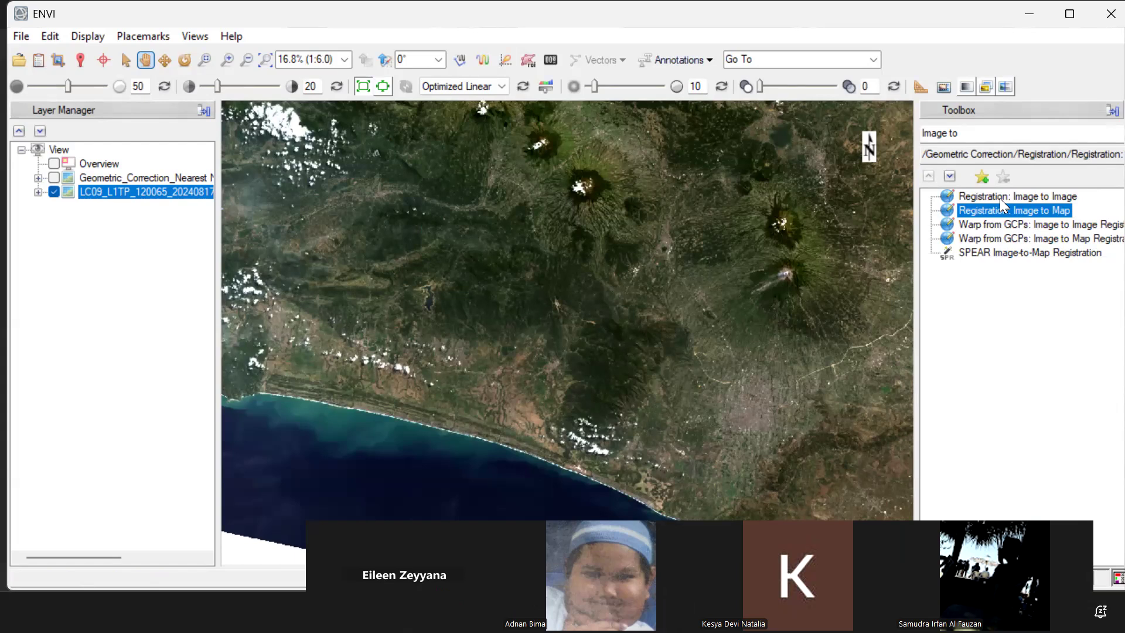
pyautogui.click(1014, 238)
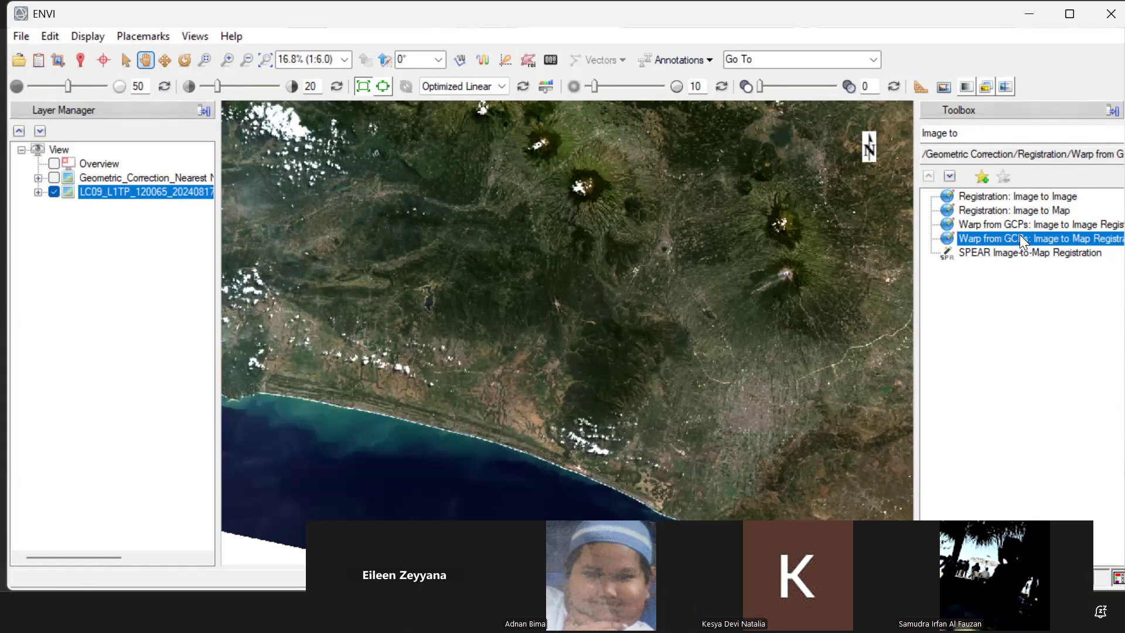
pyautogui.moveTo(660, 227); pyautogui.dragTo(563, 245)
pyautogui.moveTo(670, 459); pyautogui.dragTo(640, 391)
pyautogui.scroll(2, 613, 374)
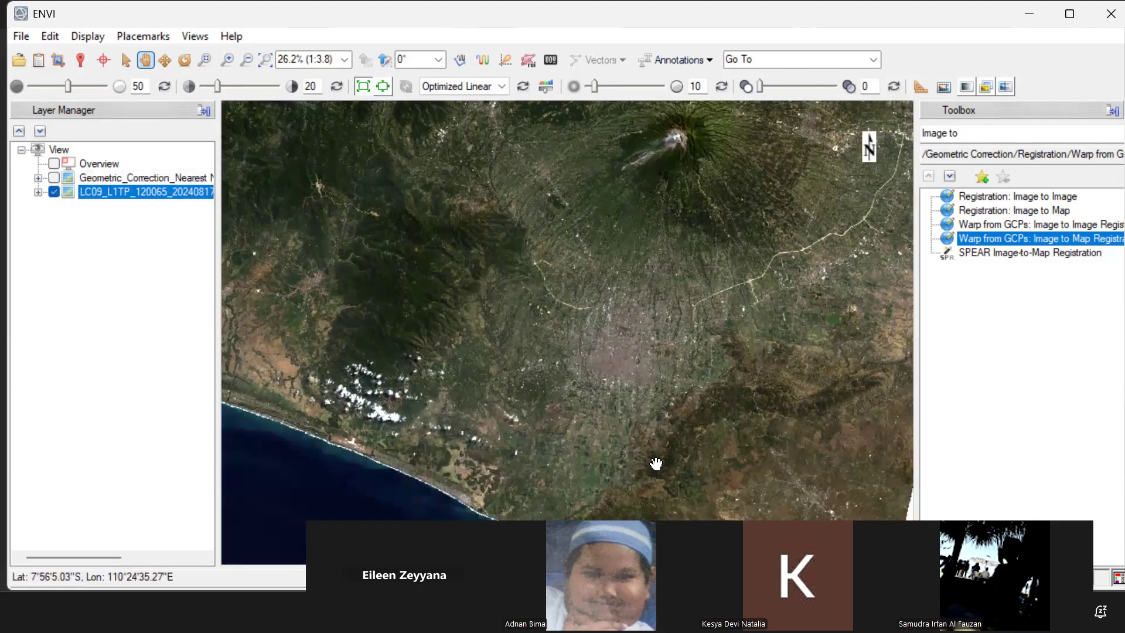
# Review the GCP pins in Google Earth and the coordinate converter page, then show the SIMASTER attendance page in the browser
pyautogui.click(679, 612)
pyautogui.click(678, 612)
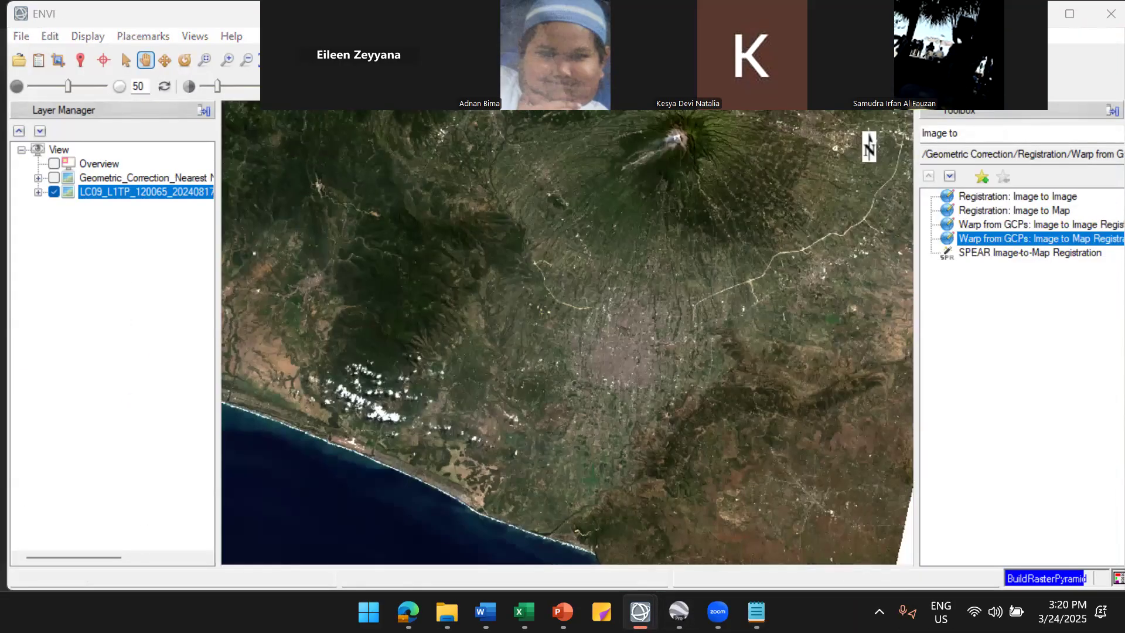
pyautogui.click(679, 612)
pyautogui.click(524, 612)
pyautogui.click(524, 612)
pyautogui.click(409, 612)
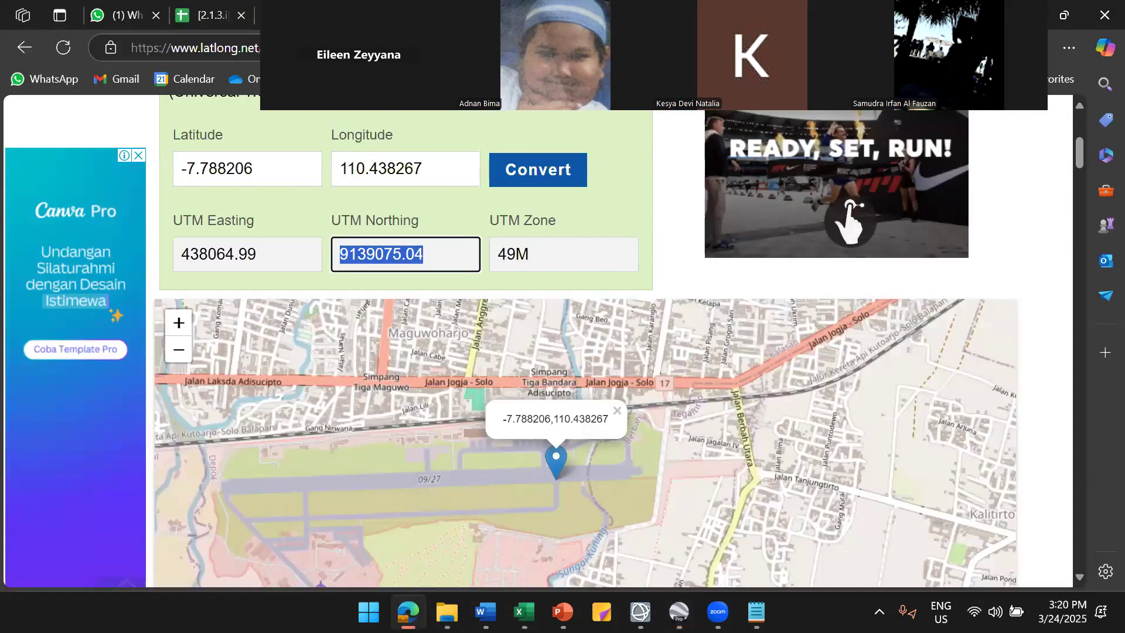
pyautogui.hotkey('alt', 'Tab')
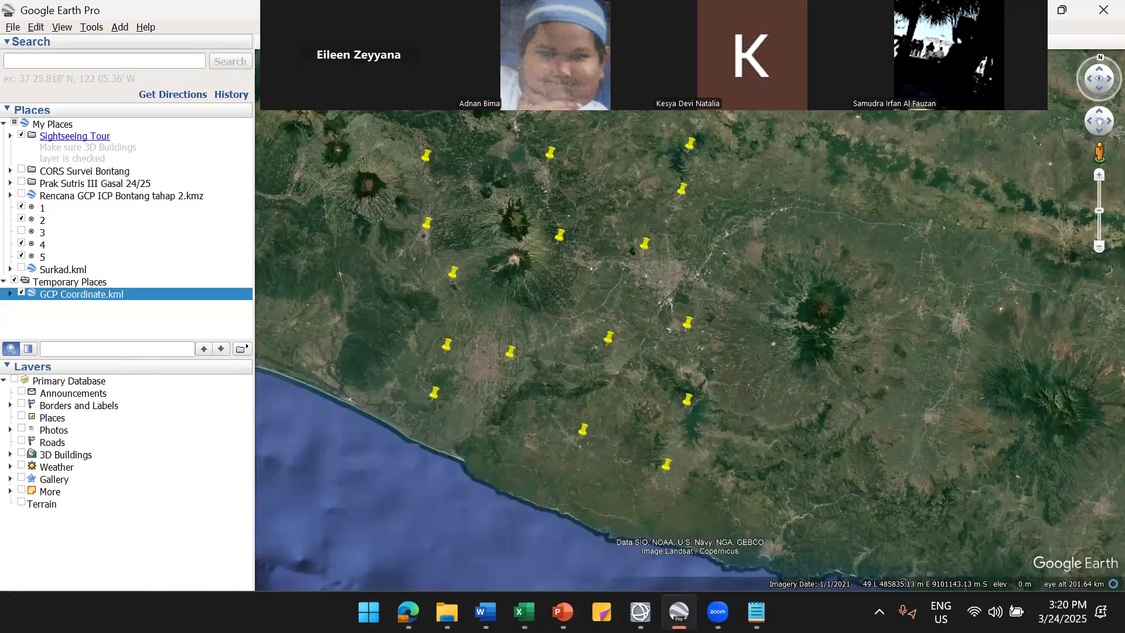
pyautogui.click(414, 608)
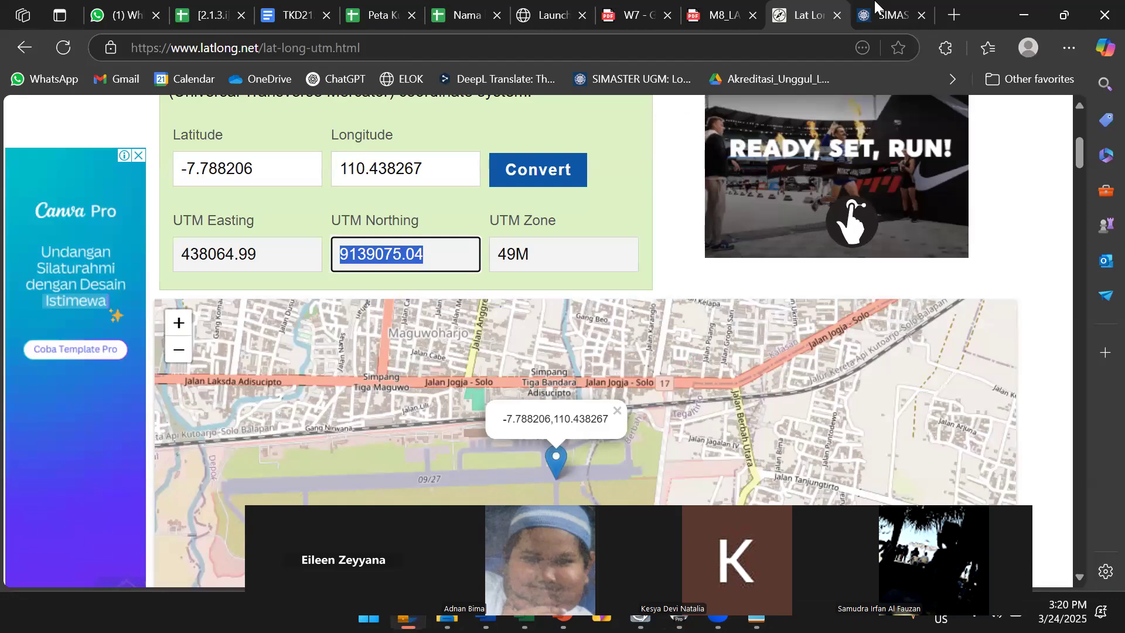
pyautogui.hotkey('ctrl', 'Tab')
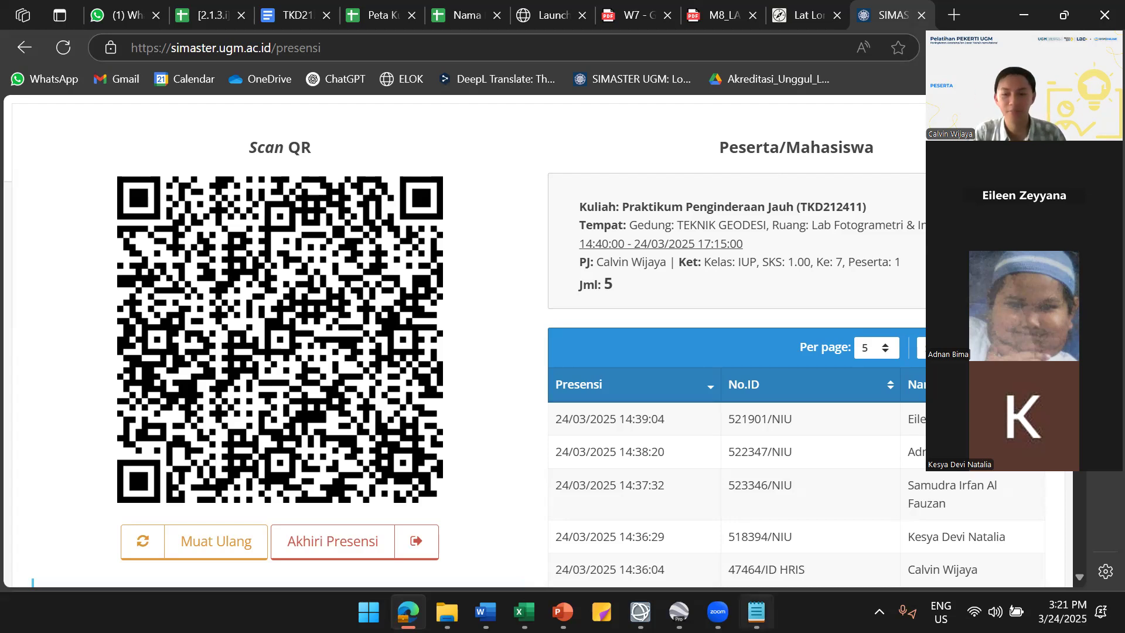
# Switch to the notes and add "Mid term --> dont forget bring calculator." below the deadline line, separated by a blank line
pyautogui.click(756, 612)
pyautogui.press('Return')
pyautogui.press('Return')
pyautogui.write('Mid')
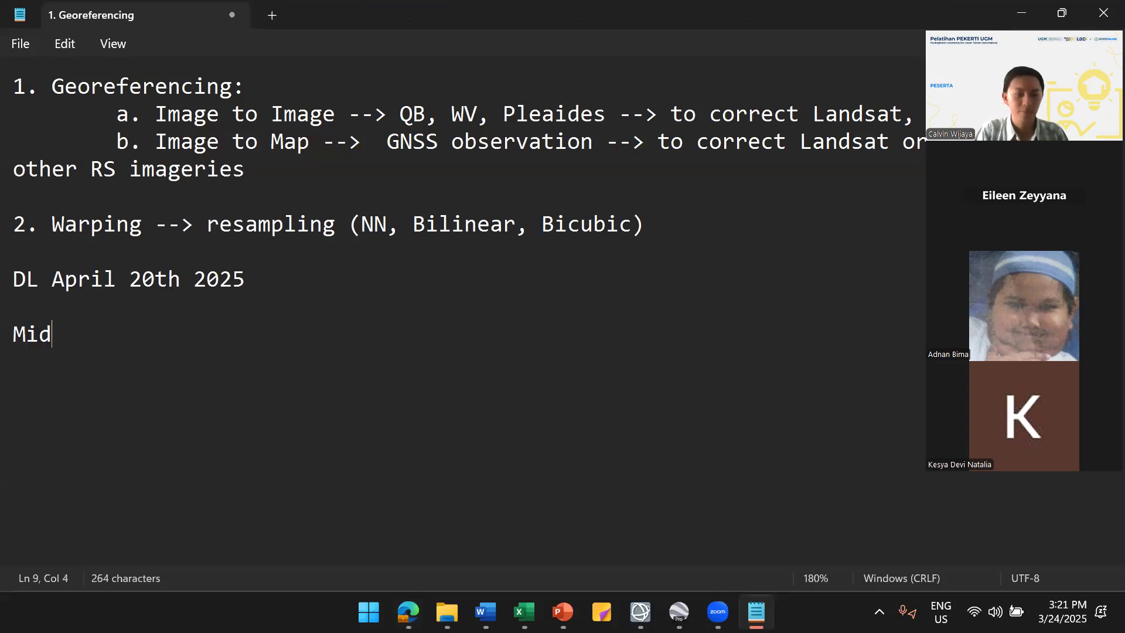
pyautogui.write(' term -->')
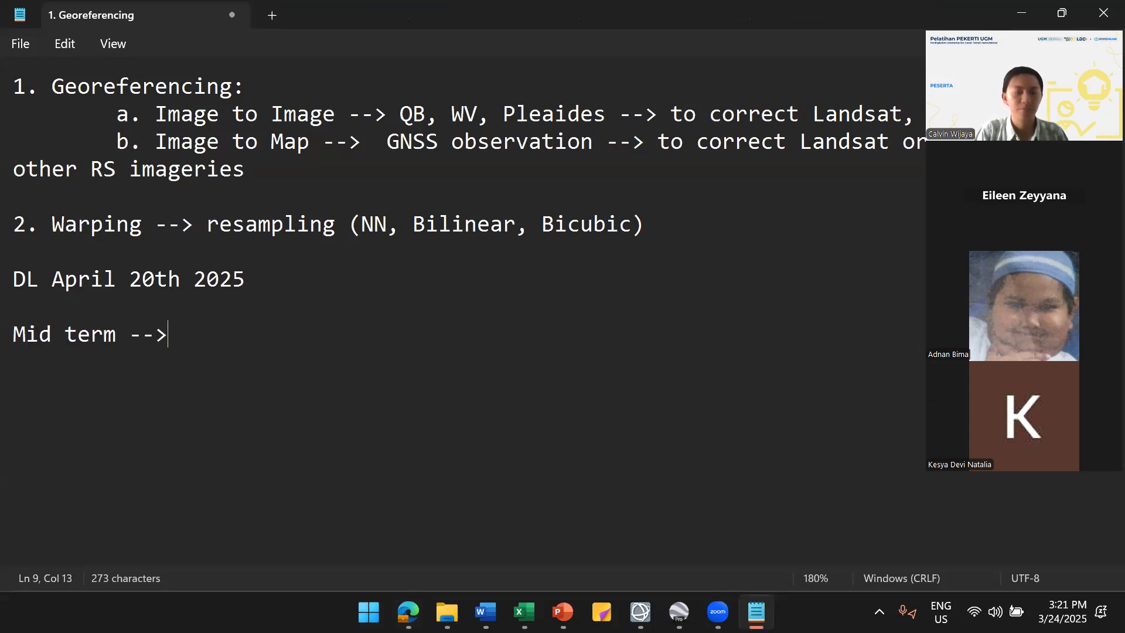
pyautogui.write(' dont f')
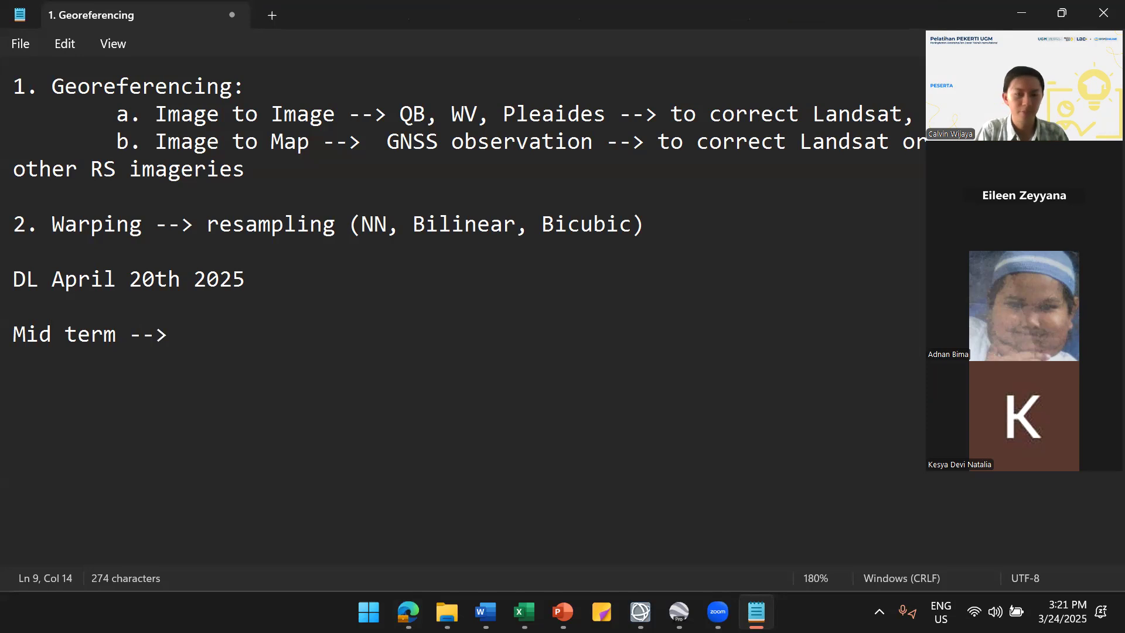
pyautogui.write('orget bring cla')
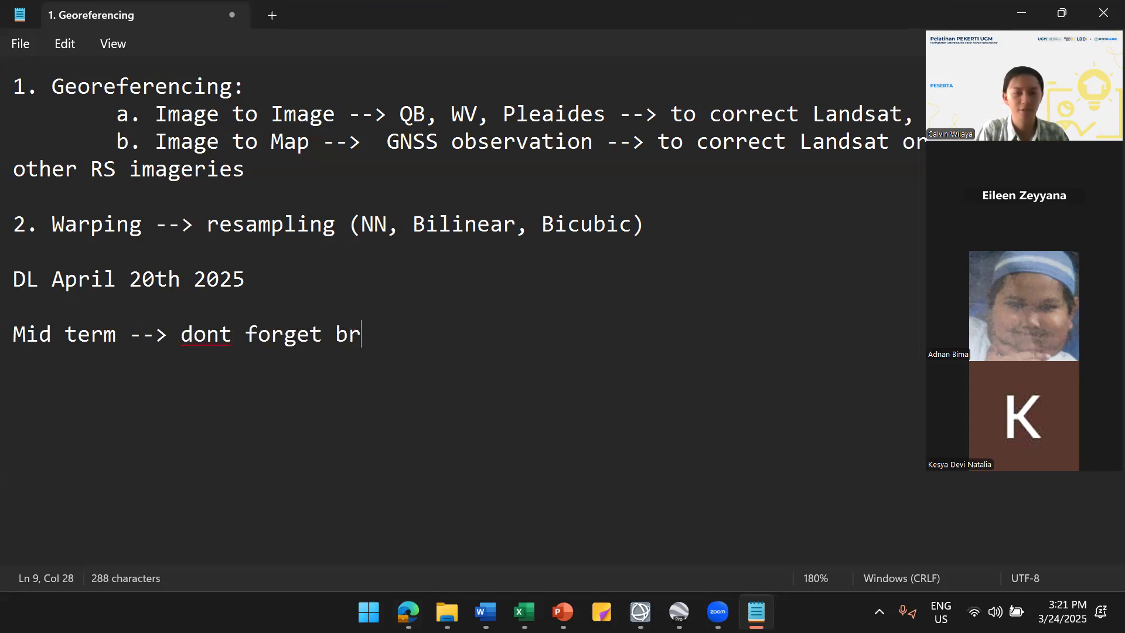
pyautogui.press('BackSpace')
pyautogui.press('BackSpace')
pyautogui.write('alcul')
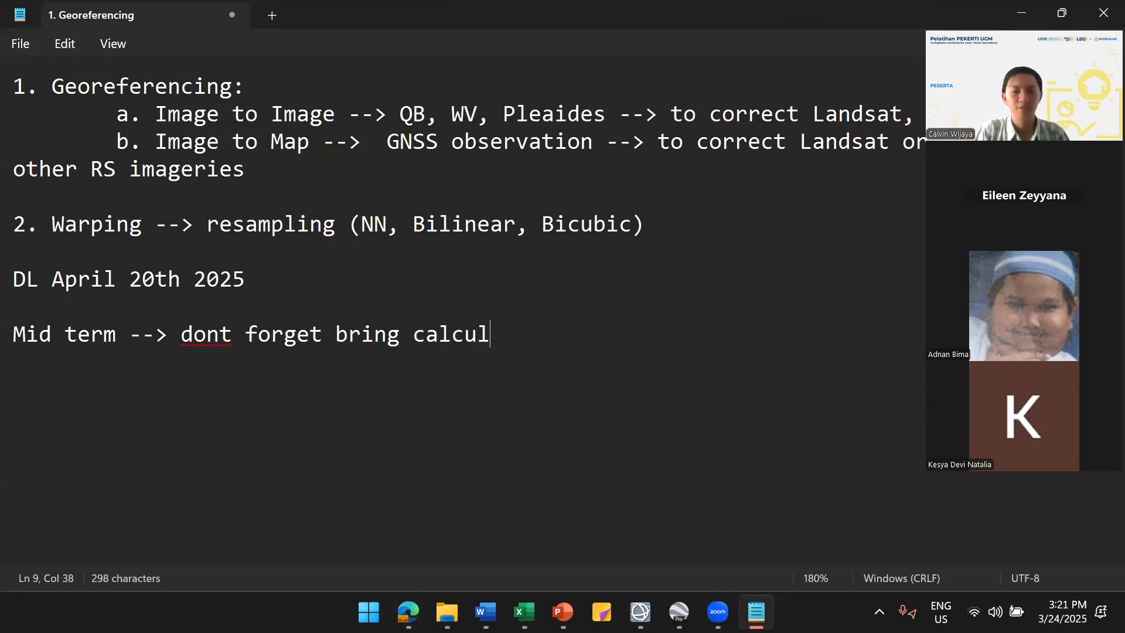
pyautogui.write('ator. toi')
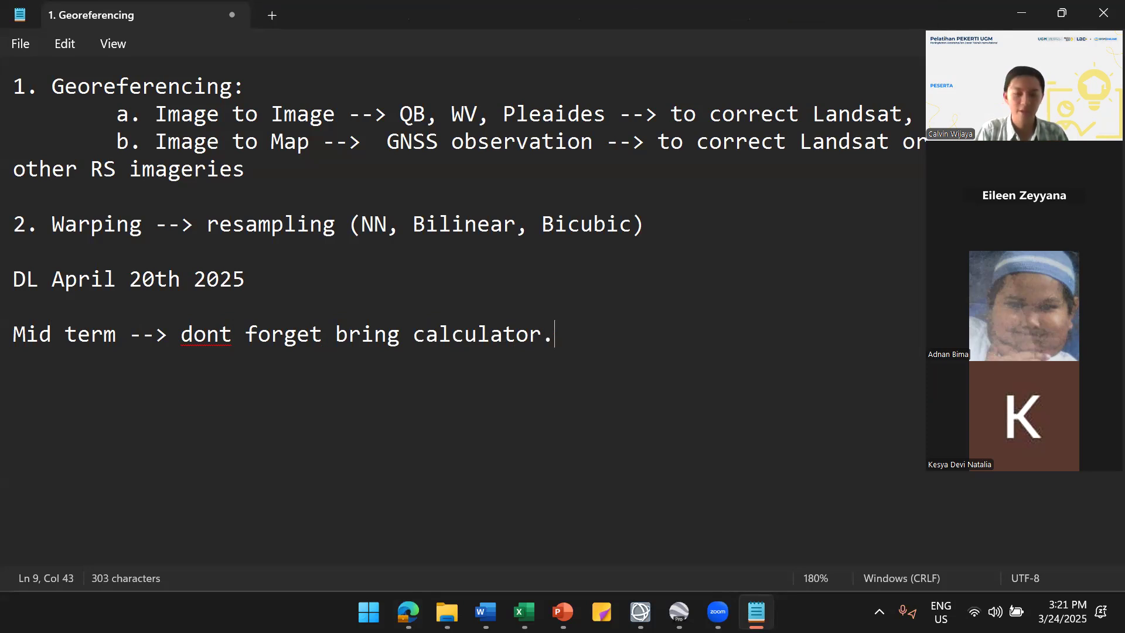
# Complete the mid-term line with the exam duration "time: 120 minutes."
pyautogui.press('BackSpace')
pyautogui.press('BackSpace')
pyautogui.write('ime:')
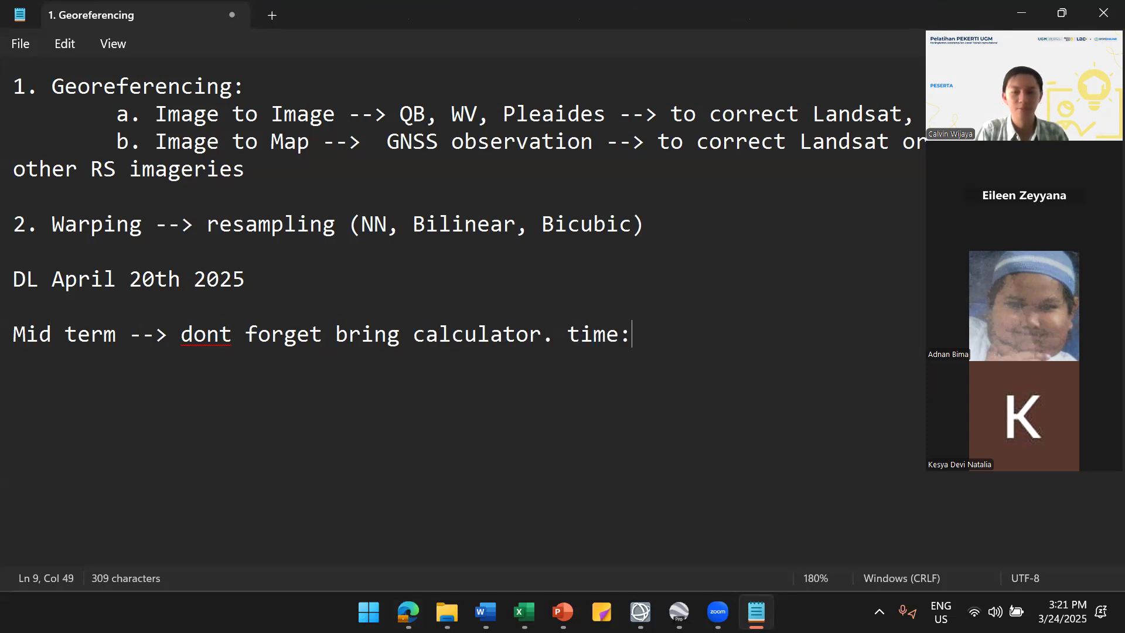
pyautogui.write(' 120 minutes')
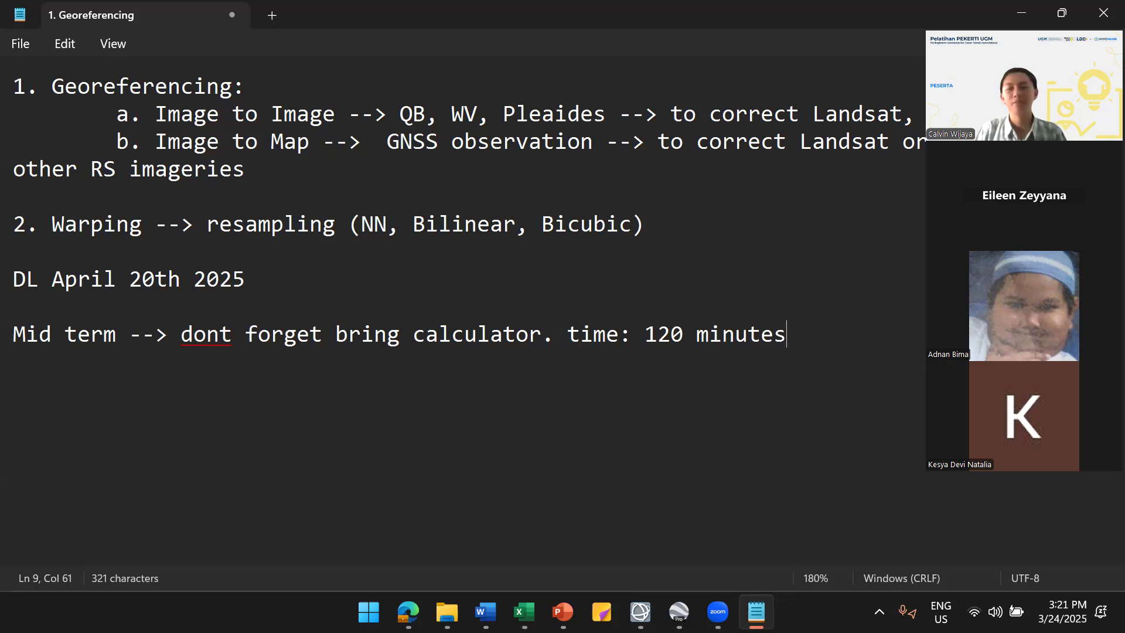
pyautogui.write('.')
# Start a "Materials:" list under the mid-term line with "1. Study case" as its first item
pyautogui.press('Return')
pyautogui.write('M')
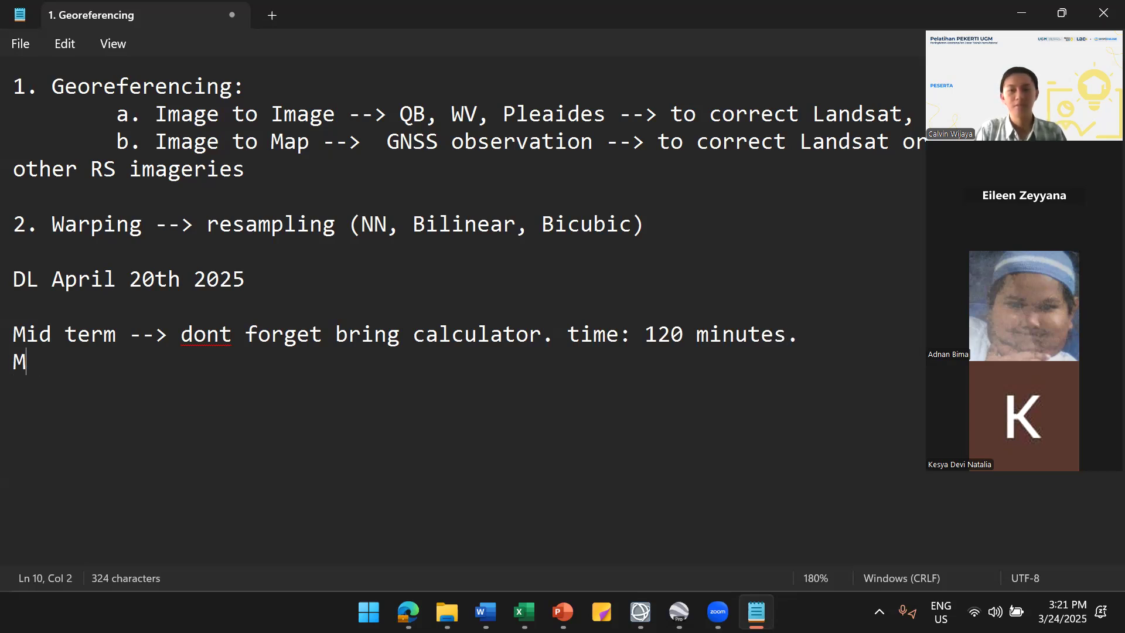
pyautogui.write('aterials:')
pyautogui.press('Return')
pyautogui.write('1.')
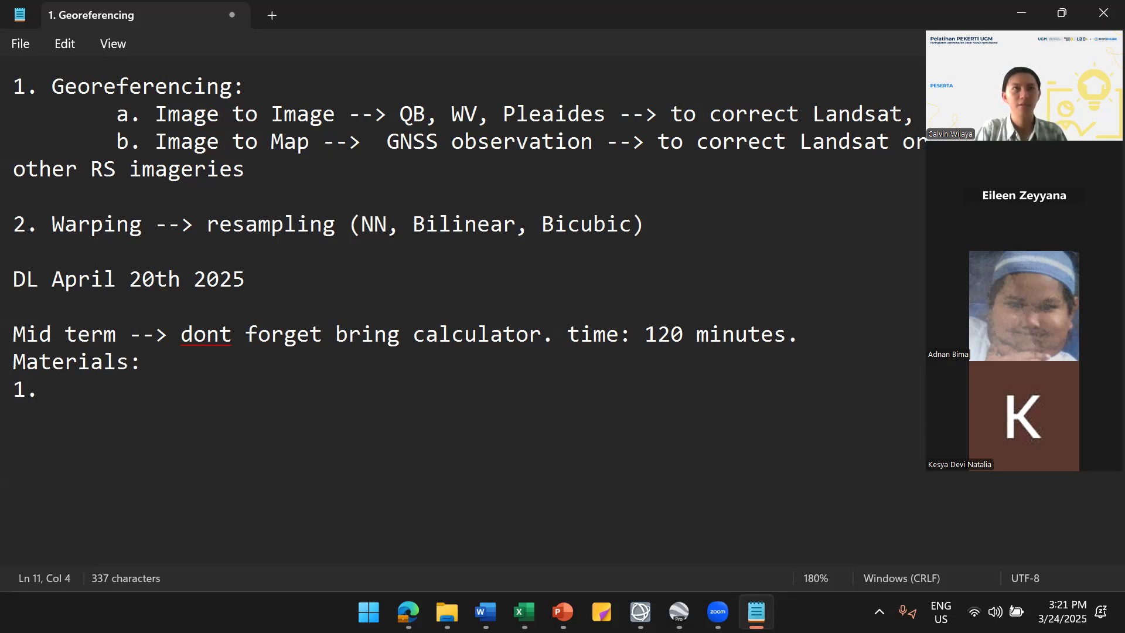
pyautogui.press('BackSpace')
pyautogui.press('BackSpace')
pyautogui.press('BackSpace')
pyautogui.write('1/')
pyautogui.press('BackSpace')
pyautogui.write('. Study case')
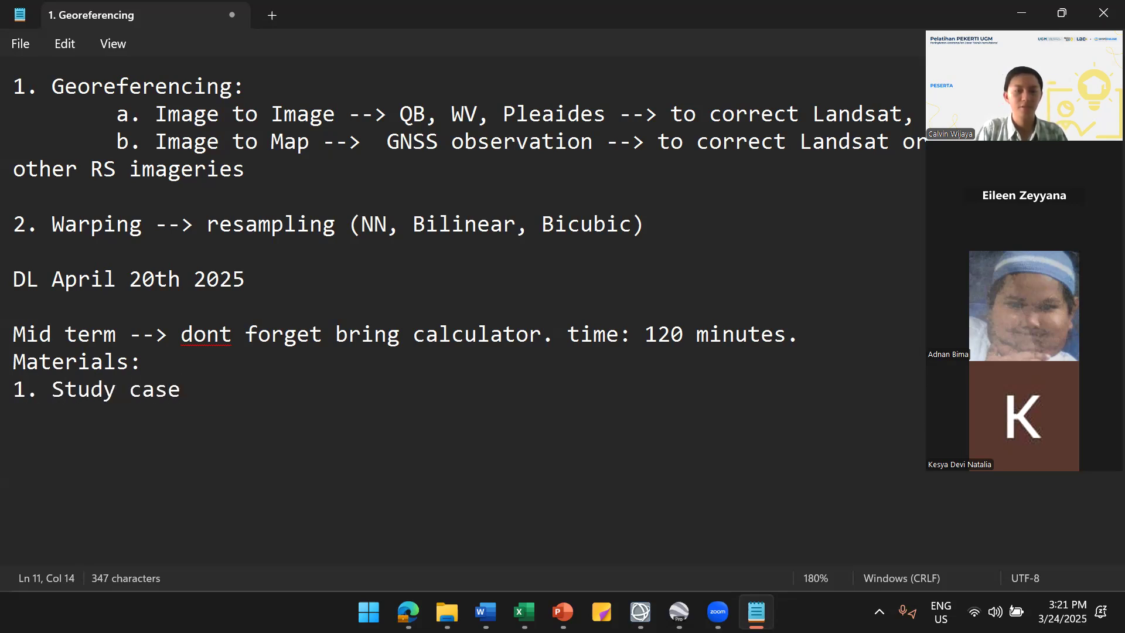
# Extend the study case item with ", what you choose for the case"
pyautogui.write(' -')
pyautogui.press('BackSpace')
pyautogui.press('BackSpace')
pyautogui.write(', ')
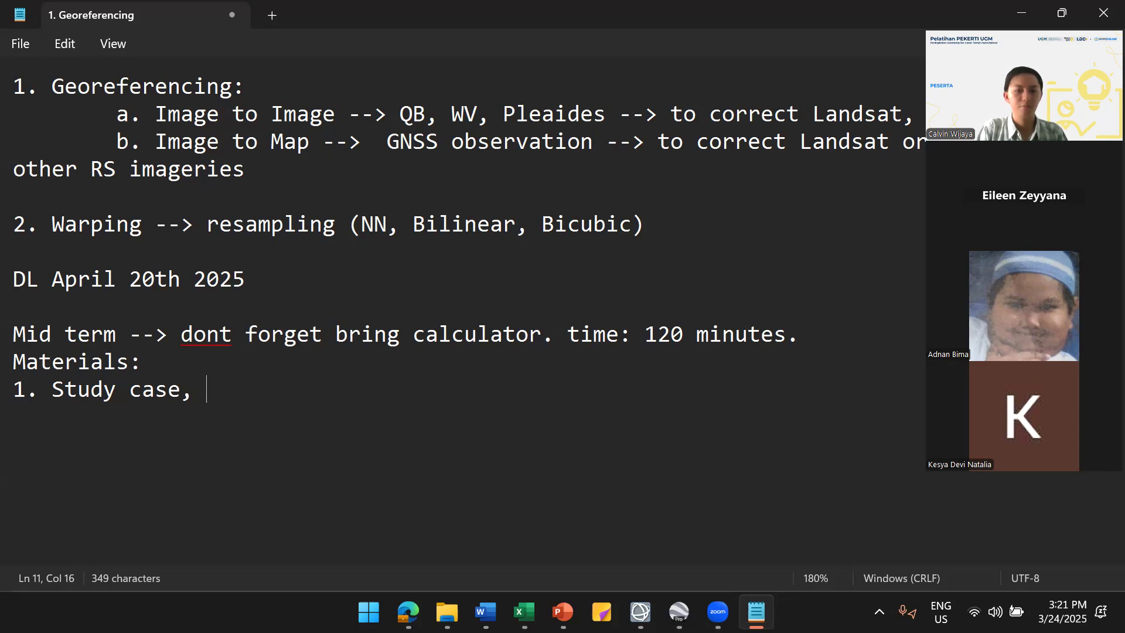
pyautogui.write('what you choose for')
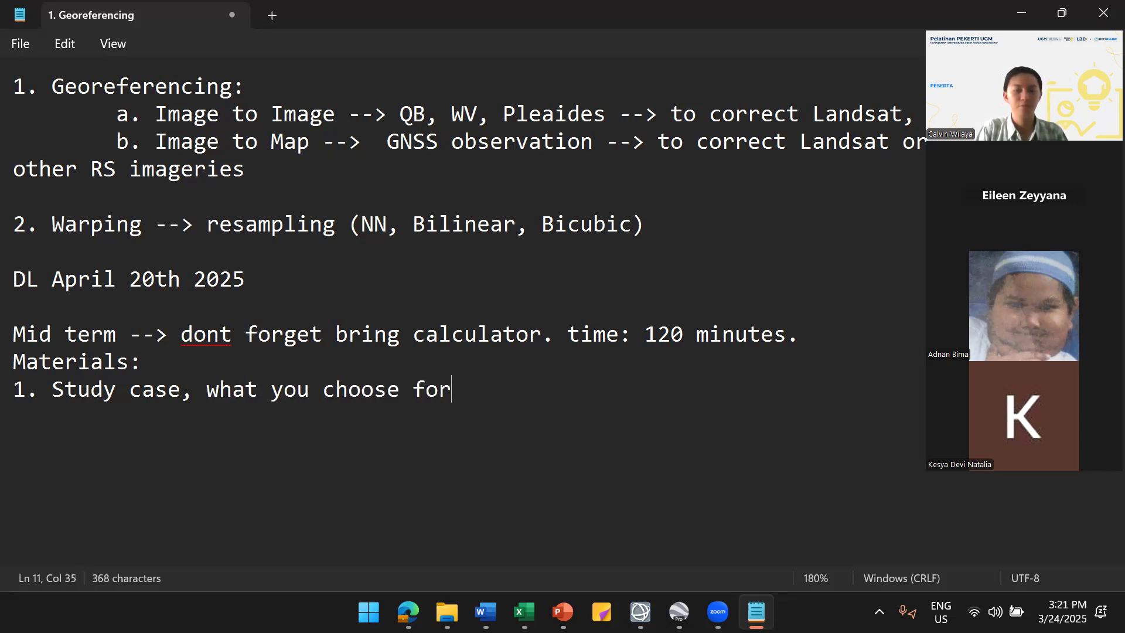
pyautogui.write(' the sy')
pyautogui.press('BackSpace')
pyautogui.write('t')
pyautogui.press('BackSpace')
pyautogui.press('BackSpace')
pyautogui.write('case')
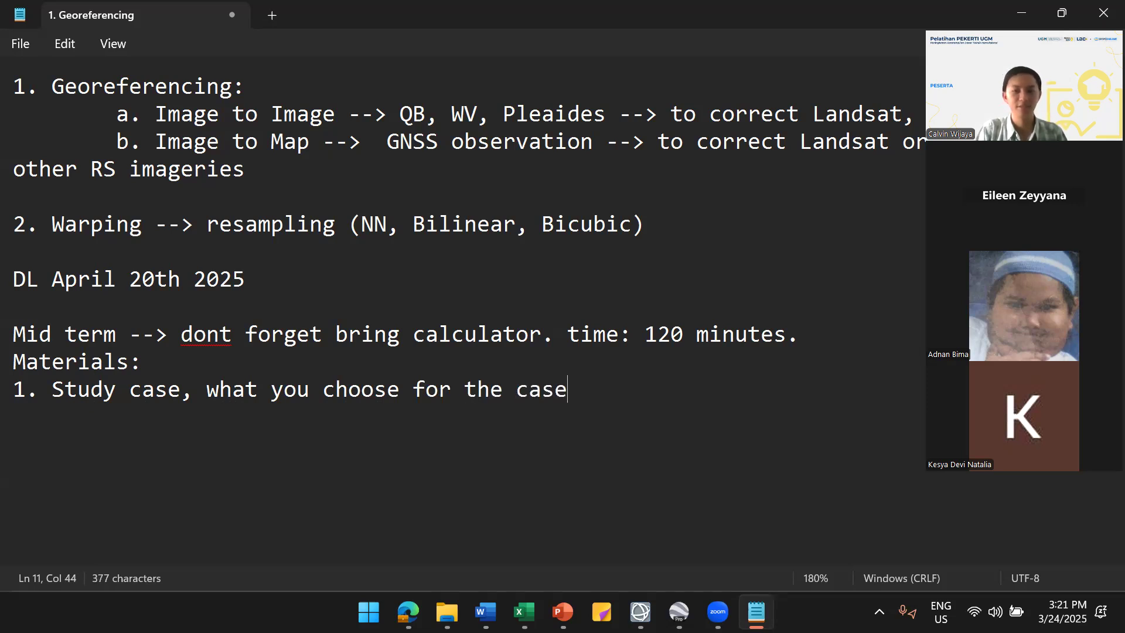
# Finish the first materials item with the note "(related to 4 resolutions of RS)"
pyautogui.write(' (related to')
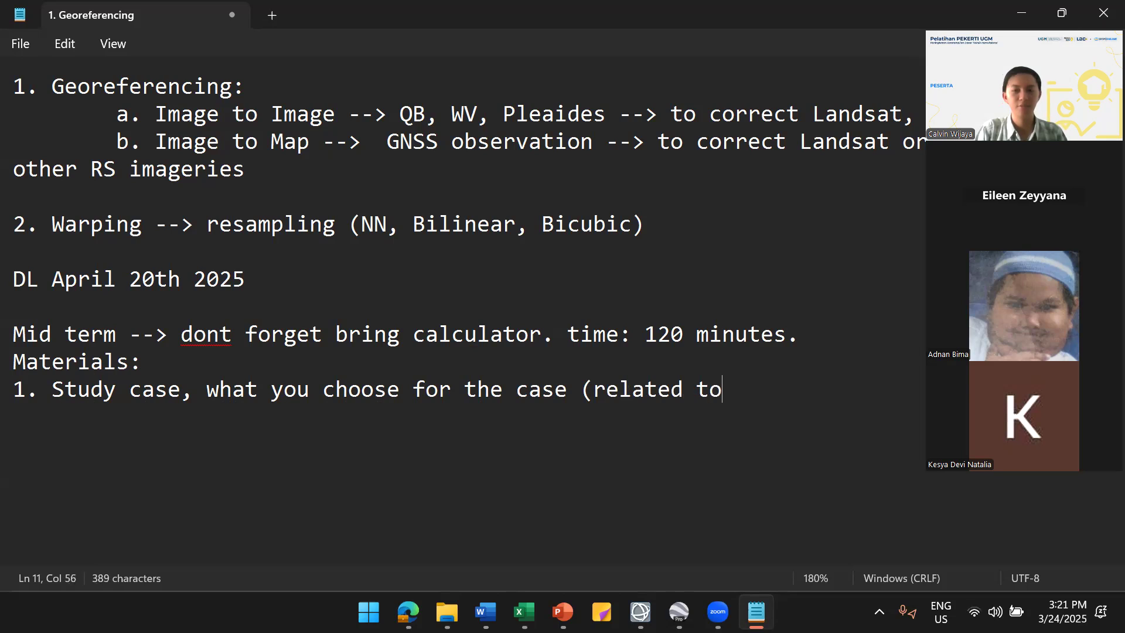
pyautogui.write(' 4')
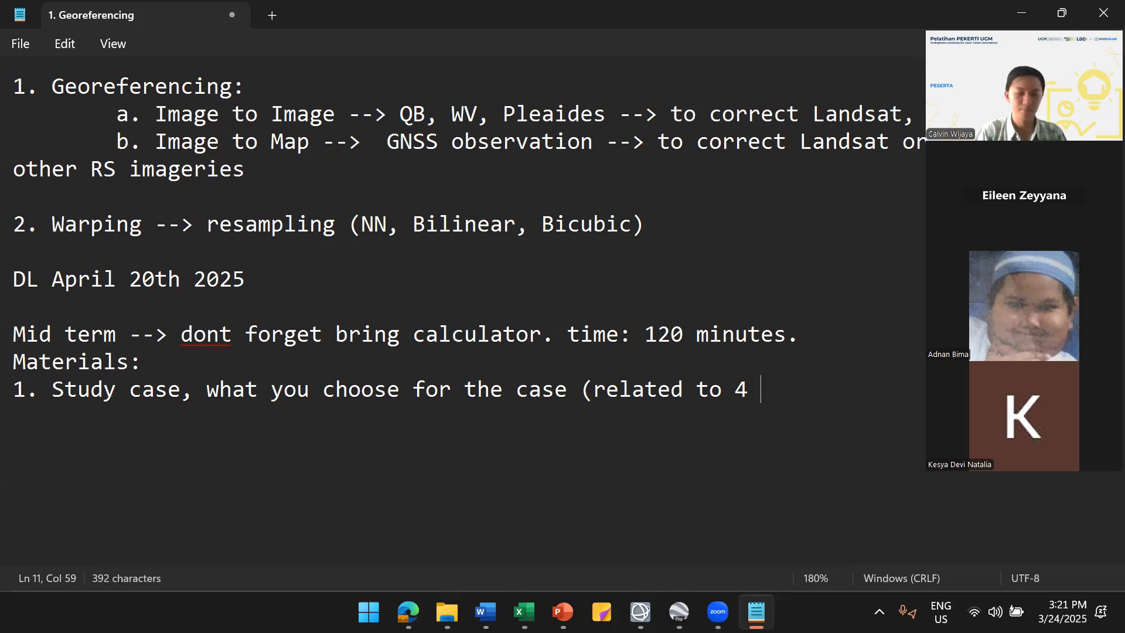
pyautogui.write(' bands')
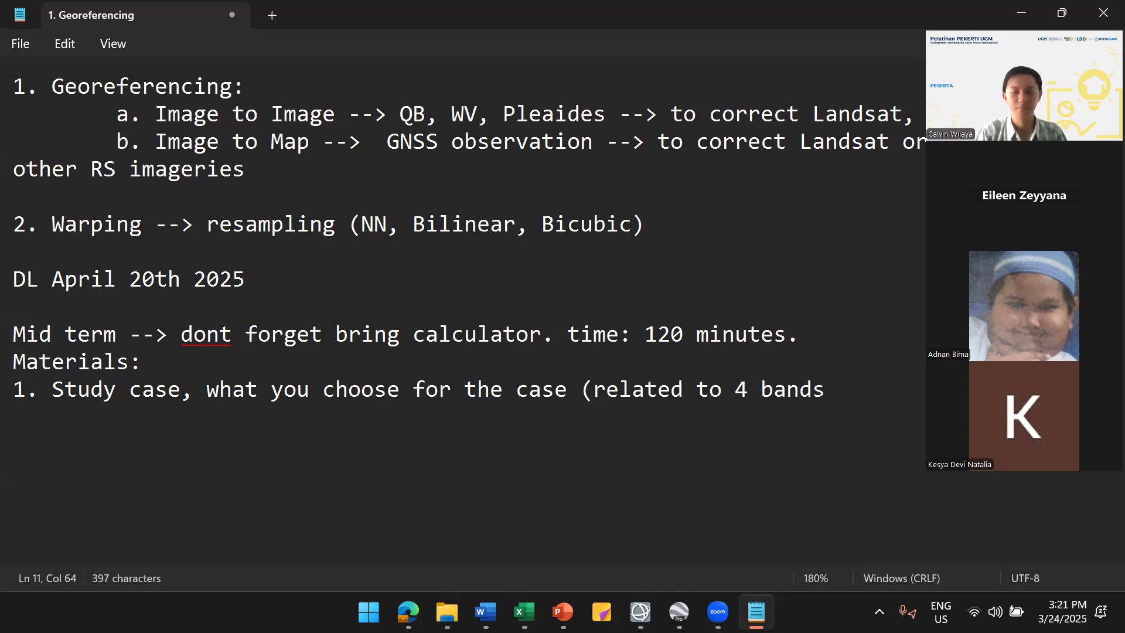
pyautogui.press('BackSpace')
pyautogui.press('BackSpace')
pyautogui.press('BackSpace')
pyautogui.press('BackSpace')
pyautogui.press('BackSpace')
pyautogui.write('resol')
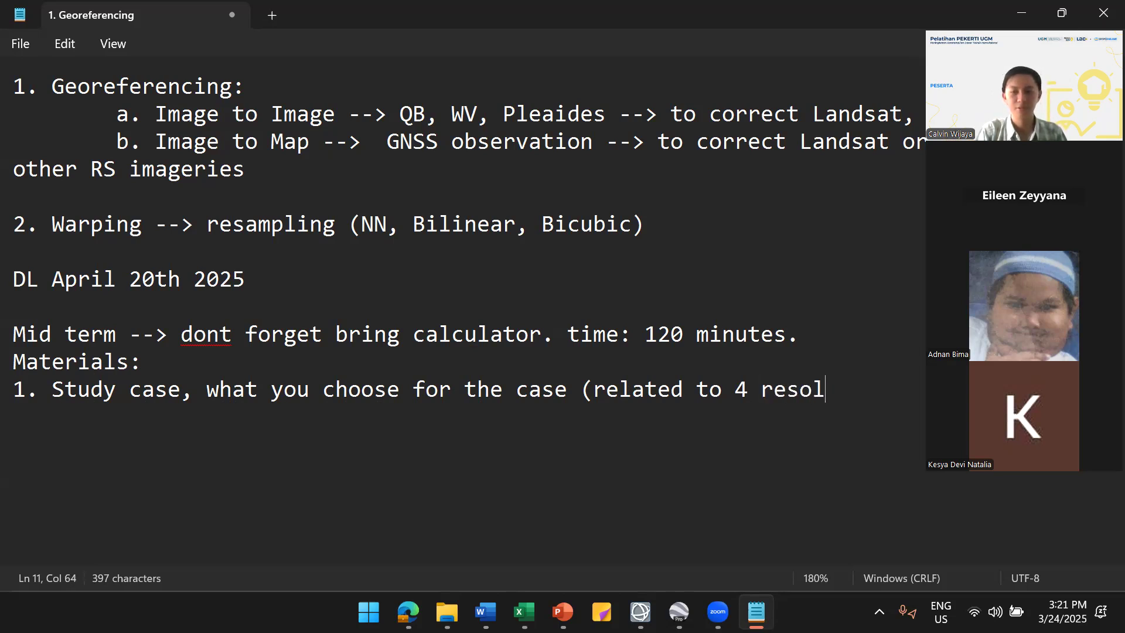
pyautogui.write('utions of RS)')
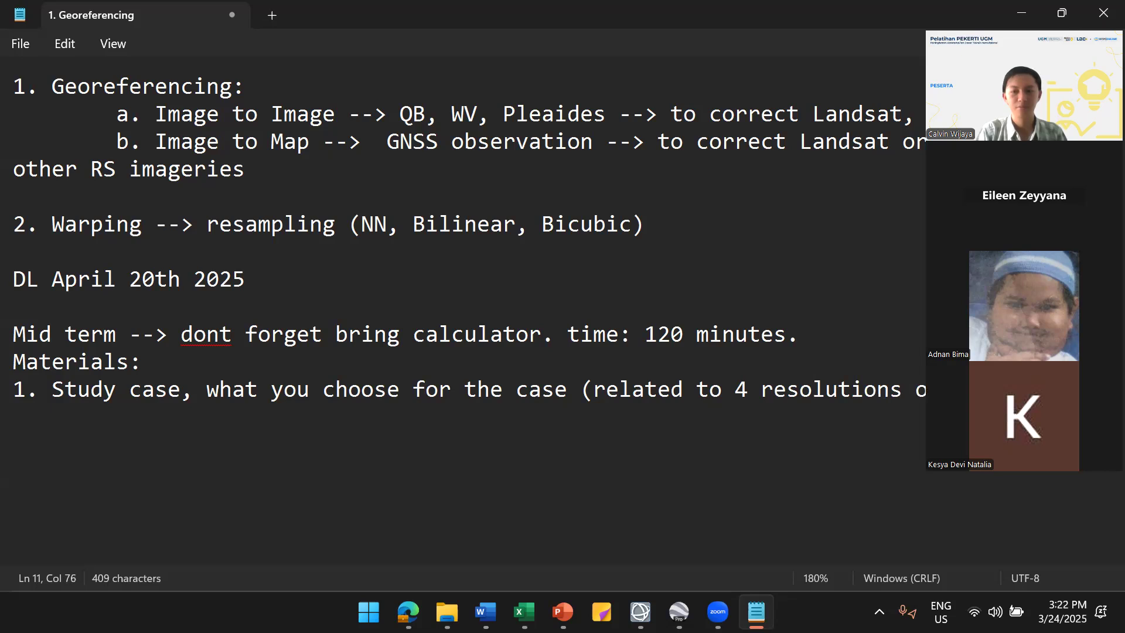
# Add the second materials item "2. Image statistics --> how to do it in envi?" on a new line
pyautogui.press('Return')
pyautogui.write('2. ')
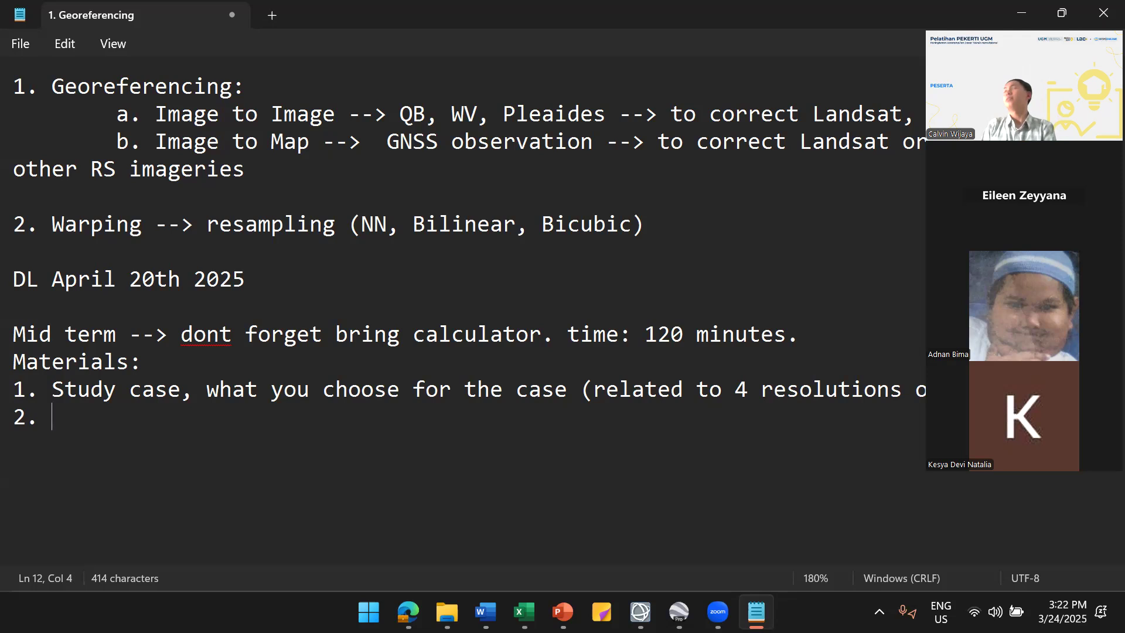
pyautogui.write('Image st')
pyautogui.press('BackSpace')
pyautogui.press('BackSpace')
pyautogui.write('statisti')
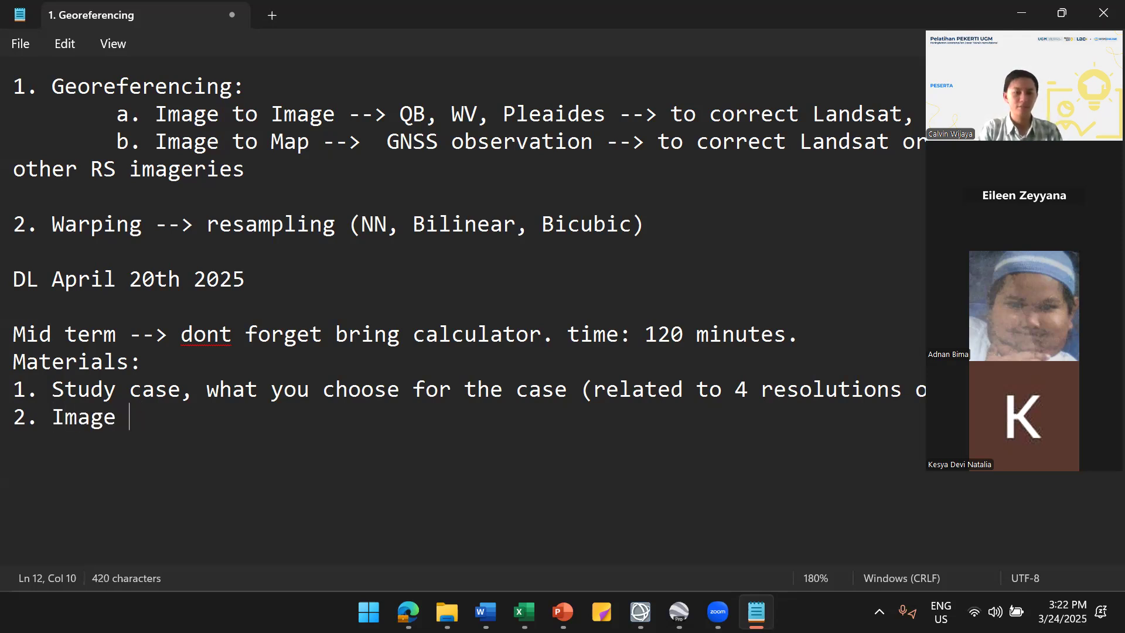
pyautogui.write('cs --> how to')
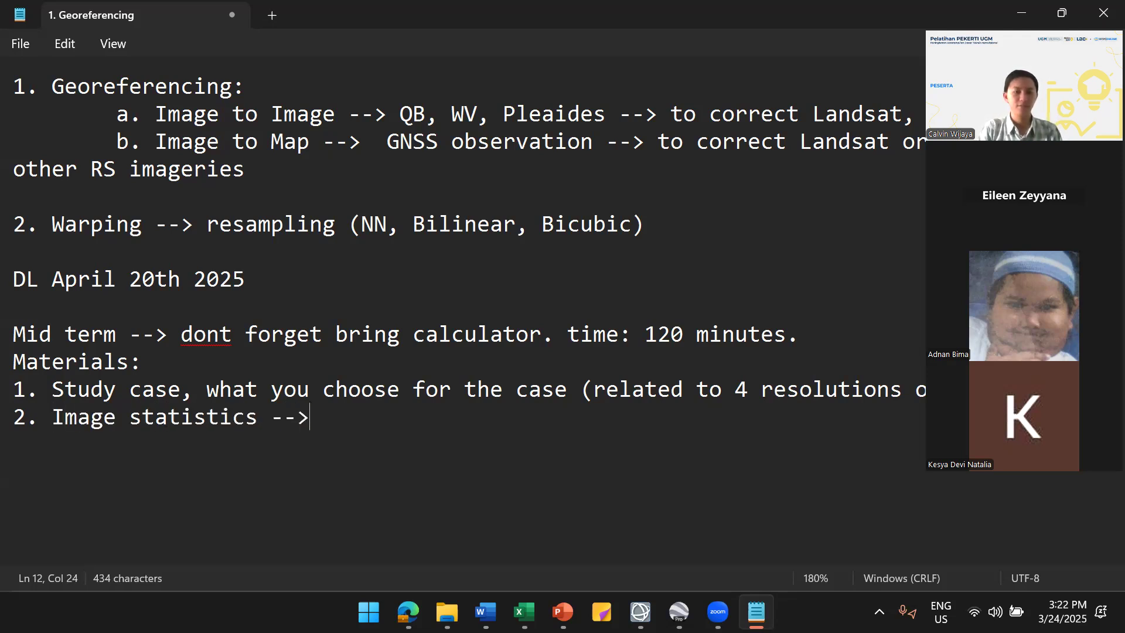
pyautogui.write(' do it')
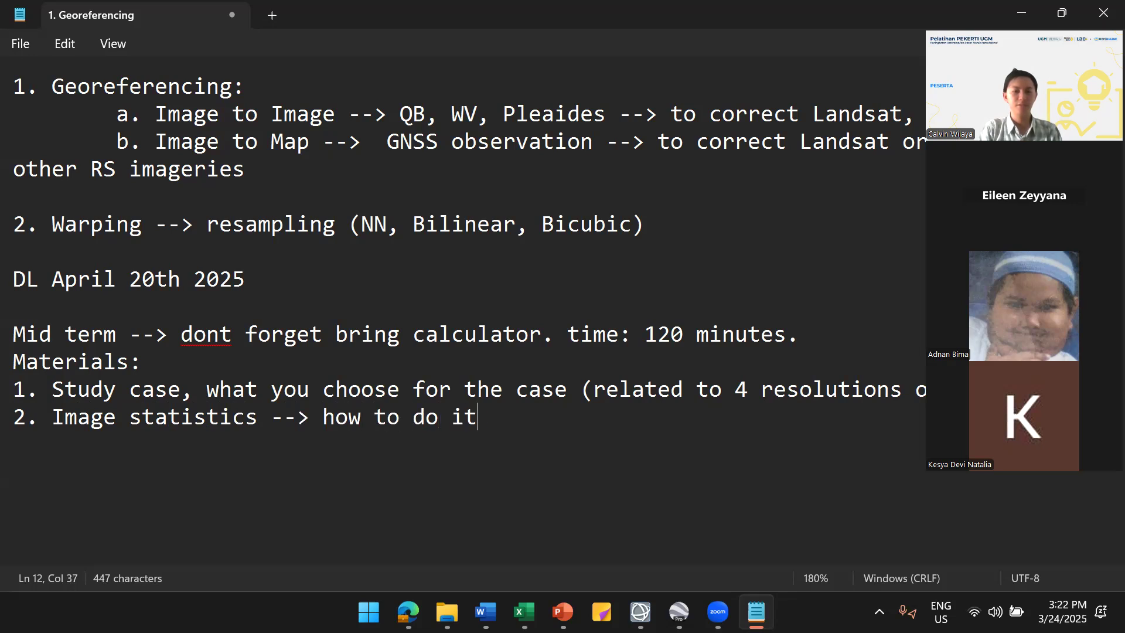
pyautogui.write(' in envi?')
# Add the third materials item "3. color composite --> what color best for case, how to do it in envi?" on a new line
pyautogui.press('Return')
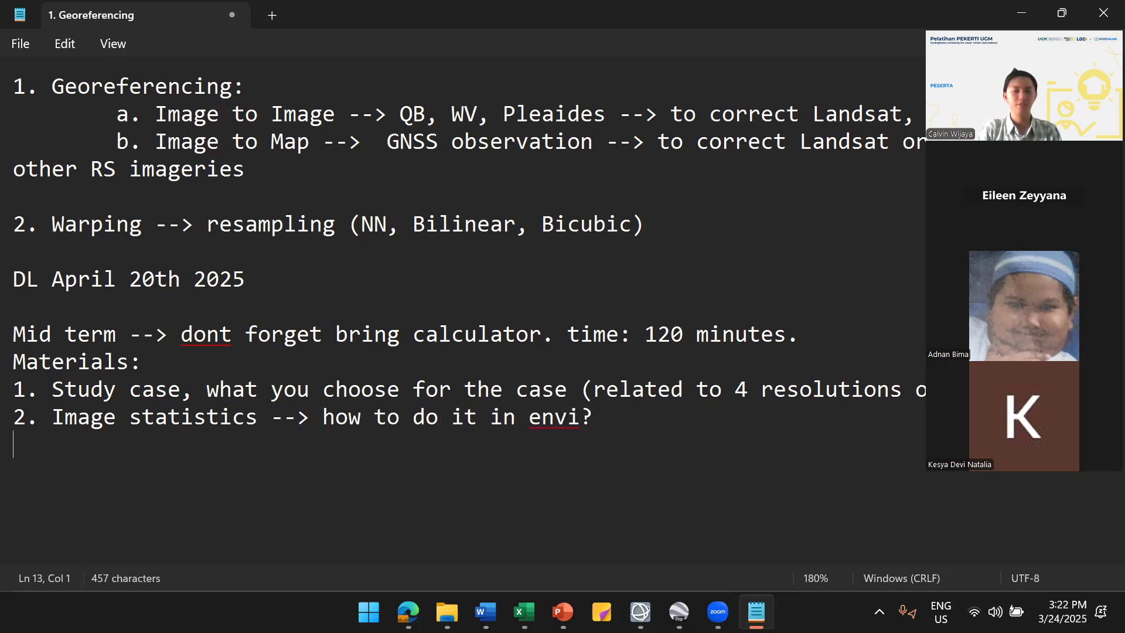
pyautogui.write('3. co')
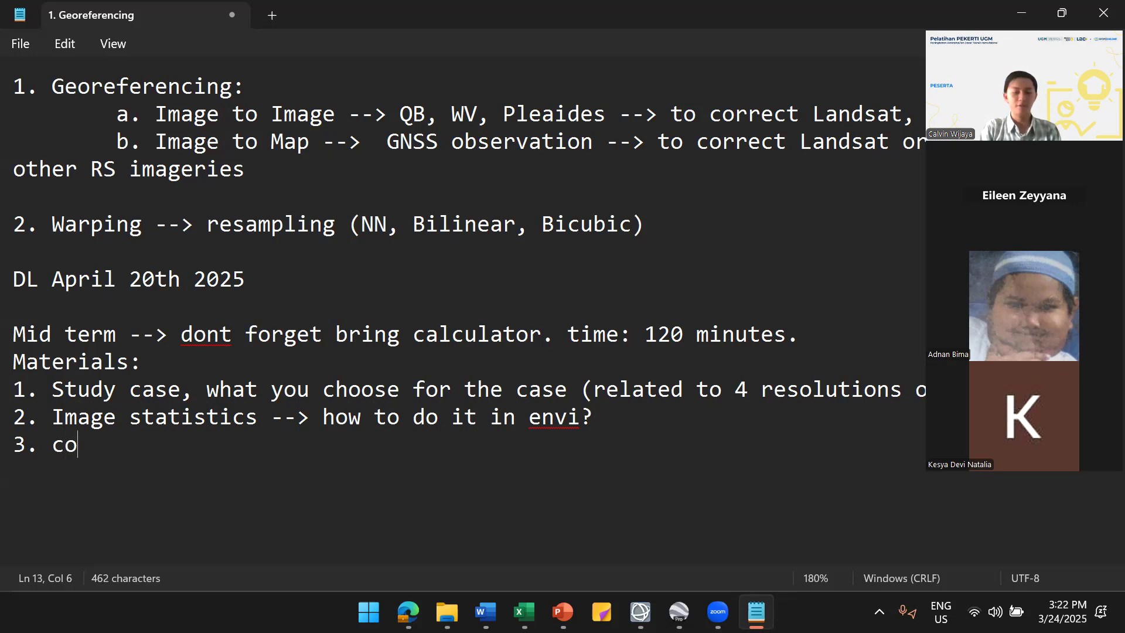
pyautogui.write('lor composite -')
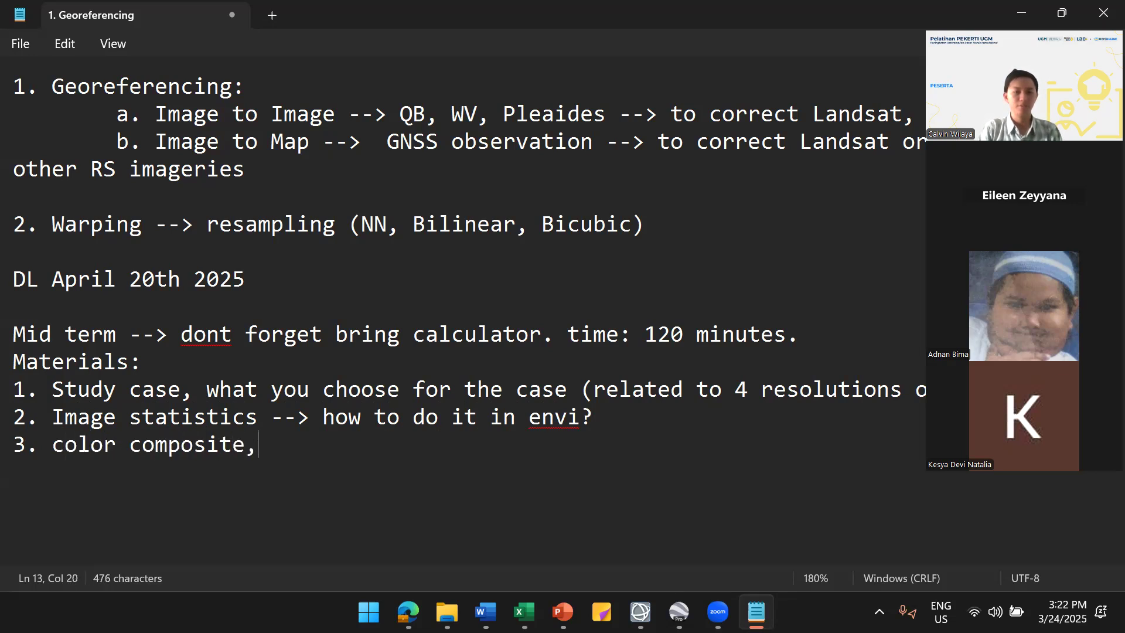
pyautogui.write('-> what o')
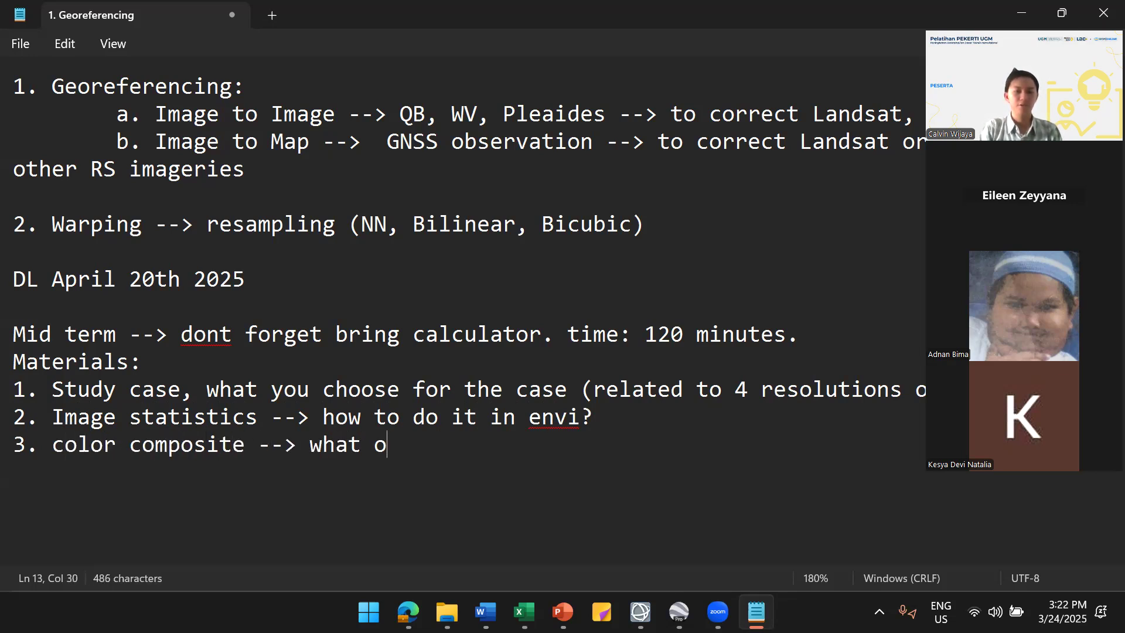
pyautogui.press('BackSpace')
pyautogui.write('color be')
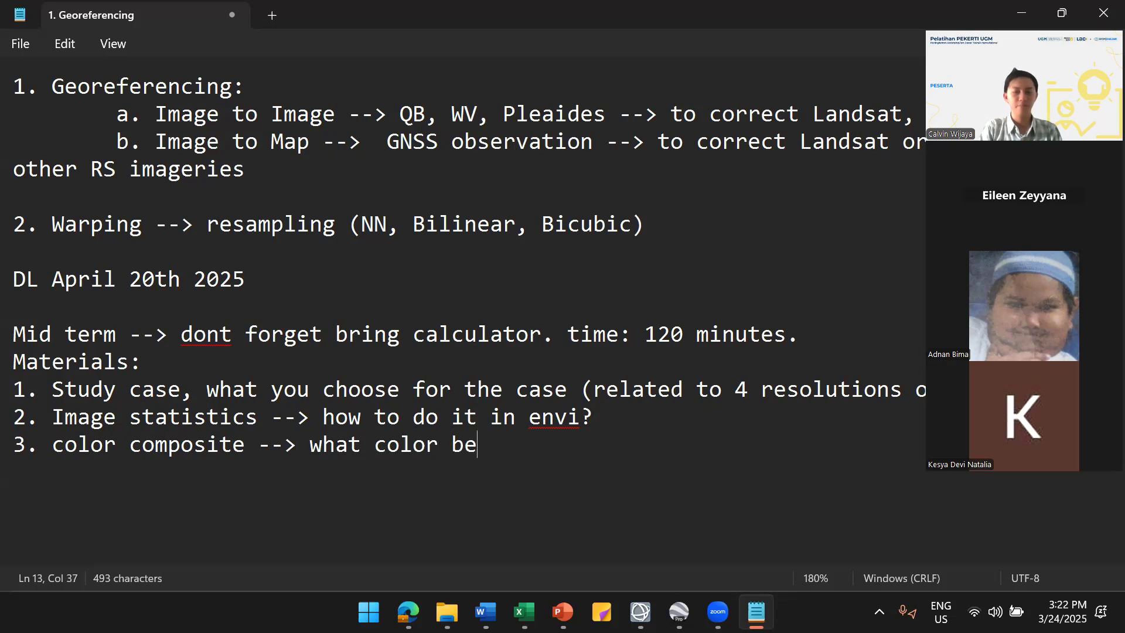
pyautogui.write('st for cas')
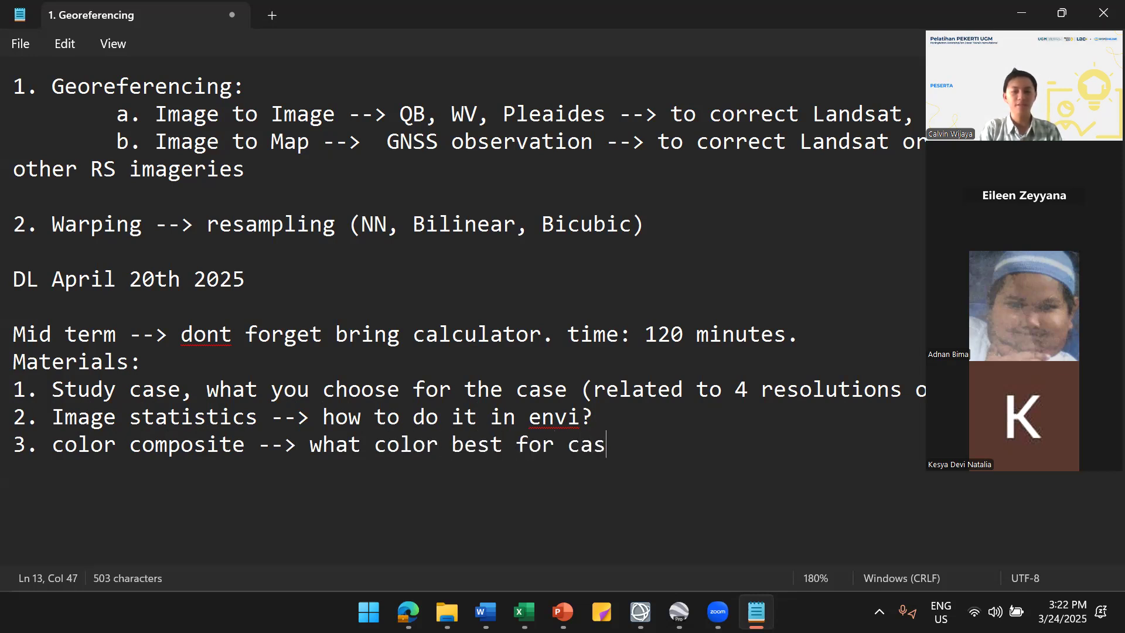
pyautogui.write('e, how to d')
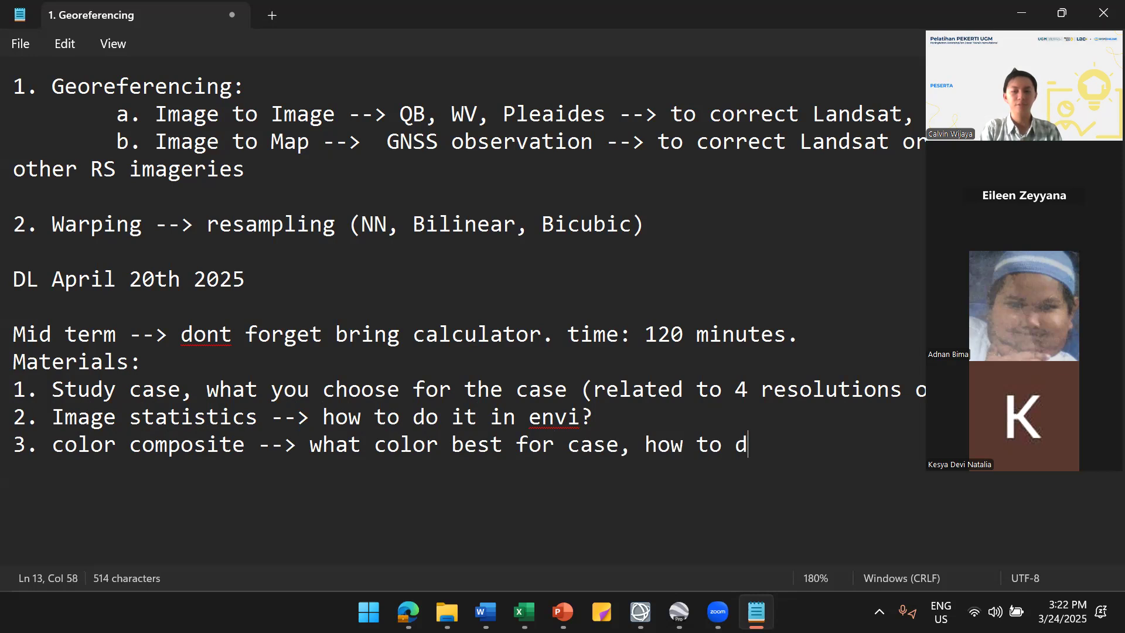
pyautogui.write('o it in envi?')
# Start the fourth materials item with "4. radiometric -->" on a new line
pyautogui.press('Return')
pyautogui.write('4. radio')
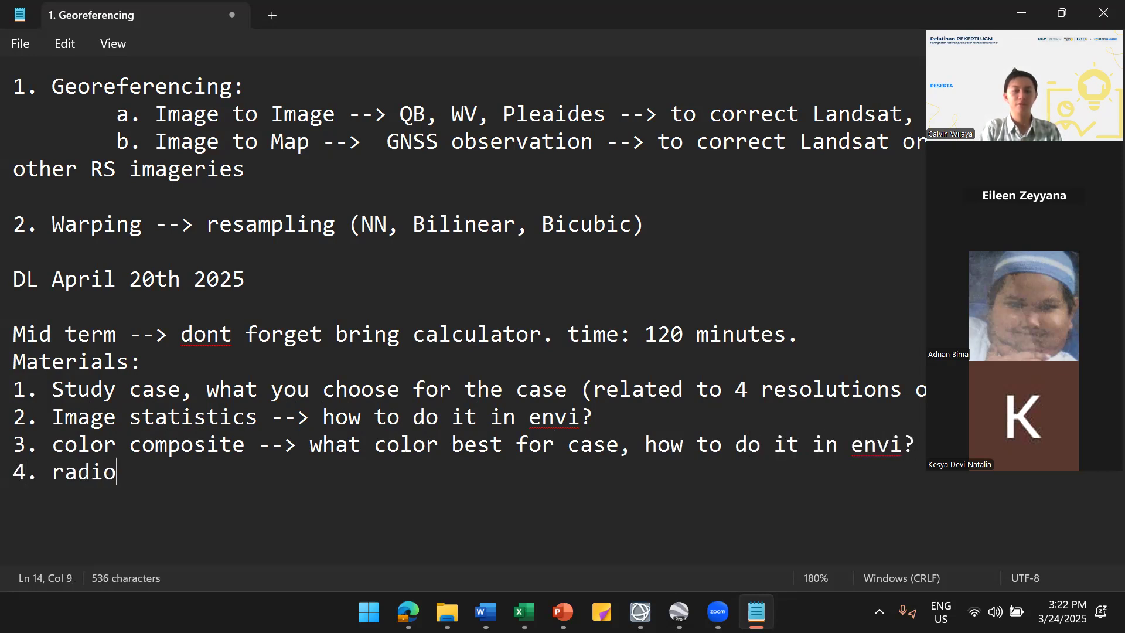
pyautogui.write('metric 00')
pyautogui.press('BackSpace')
pyautogui.press('BackSpace')
pyautogui.write('-->')
# Start the fifth materials item with "5. geometric -->" on a new line
pyautogui.press('Return')
pyautogui.write('54')
pyautogui.press('BackSpace')
pyautogui.write('. geometri')
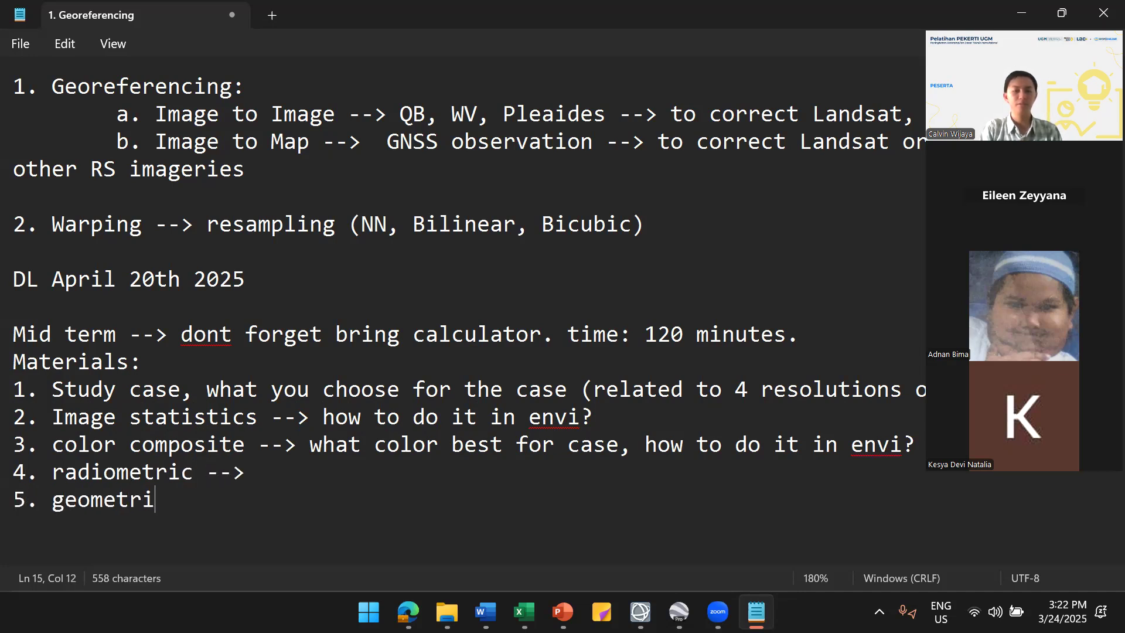
pyautogui.write('c -->')
pyautogui.press('BackSpace')
pyautogui.write('>')
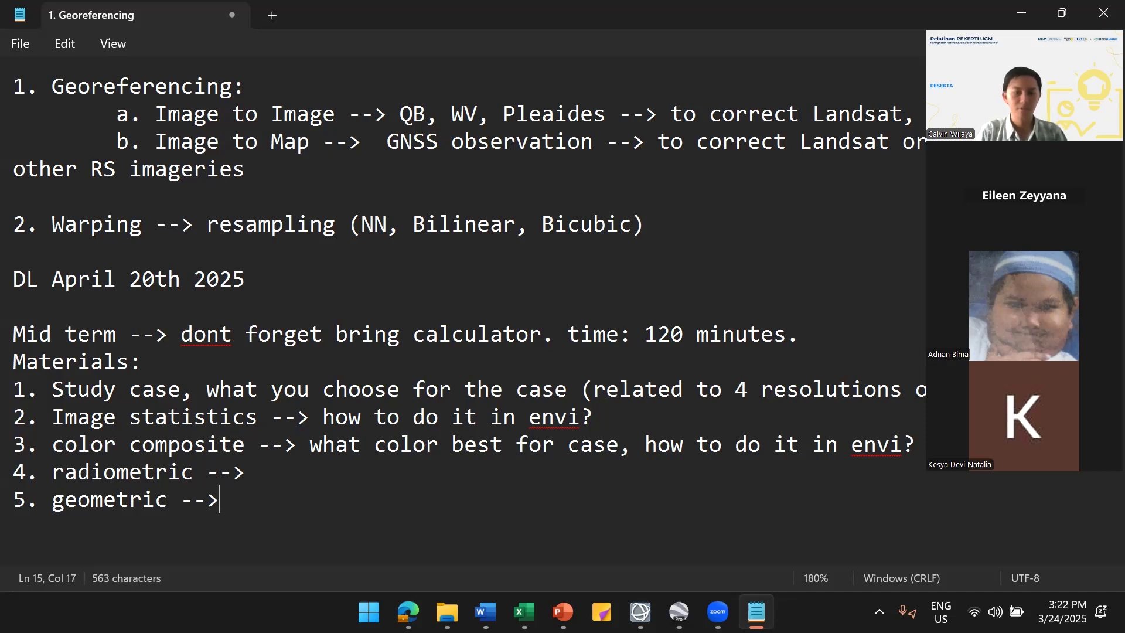
# Complete the radiometric item with "how to do it in envi?", copied from the image statistics item, without leaving an extra blank line
pyautogui.moveTo(323, 418); pyautogui.dragTo(594, 424)
pyautogui.hotkey('ctrl', 'c')
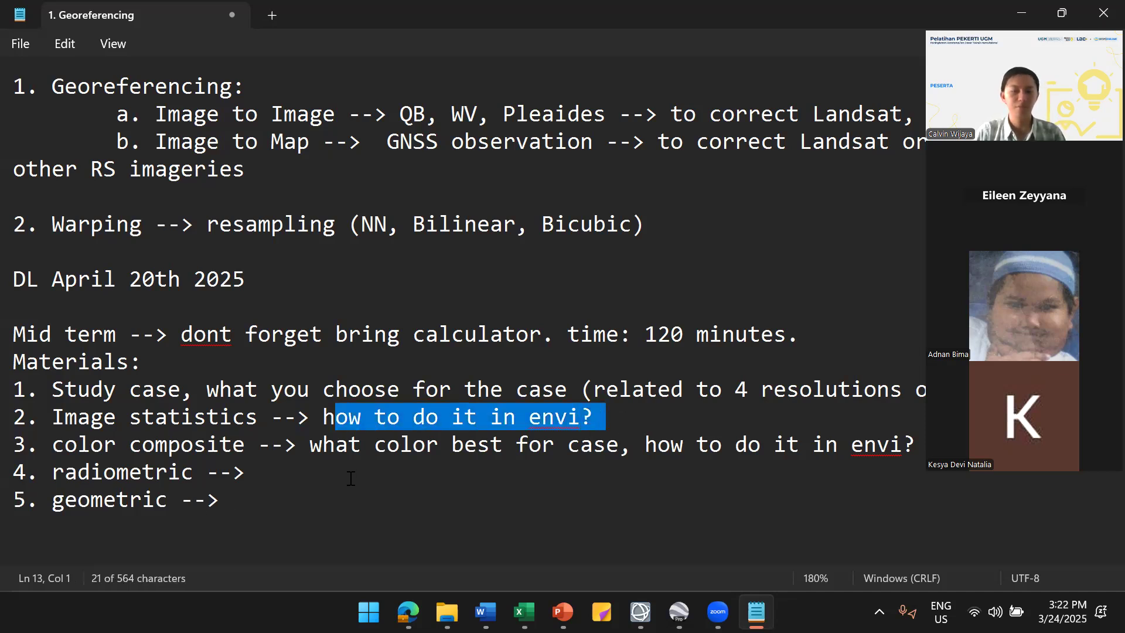
pyautogui.click(327, 480)
pyautogui.write('h')
pyautogui.hotkey('ctrl', 'v')
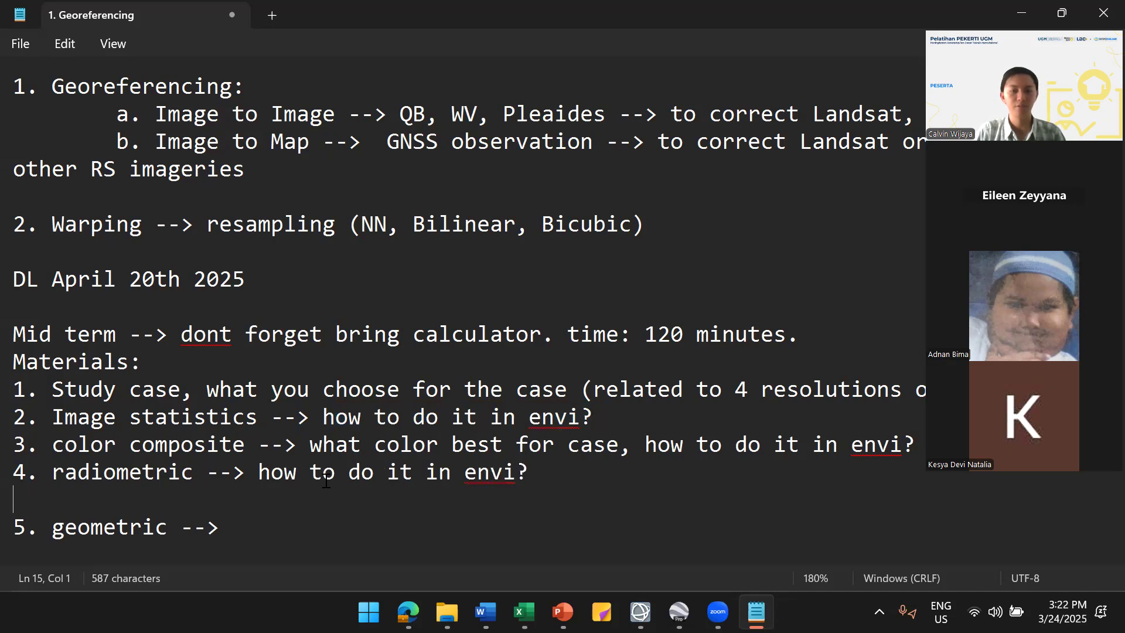
pyautogui.press('BackSpace')
# Copy "how to do it in envi?" from the radiometric item to the end of the geometric item
pyautogui.moveTo(259, 474); pyautogui.dragTo(530, 473)
pyautogui.hotkey('ctrl', 'c')
pyautogui.click(391, 502)
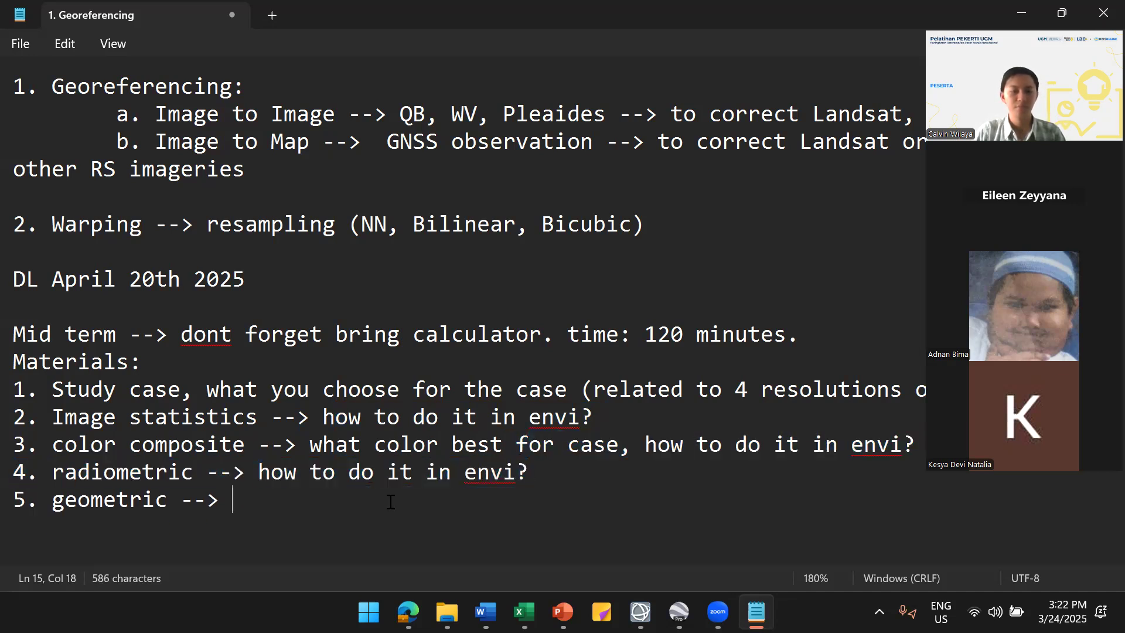
pyautogui.hotkey('ctrl', 'v')
# Add the line "CLOSE BOOK" in capitals below the materials list
pyautogui.press('Return')
pyautogui.write('CLPOS')
pyautogui.press('BackSpace')
pyautogui.press('BackSpace')
pyautogui.press('BackSpace')
pyautogui.write('OSE ')
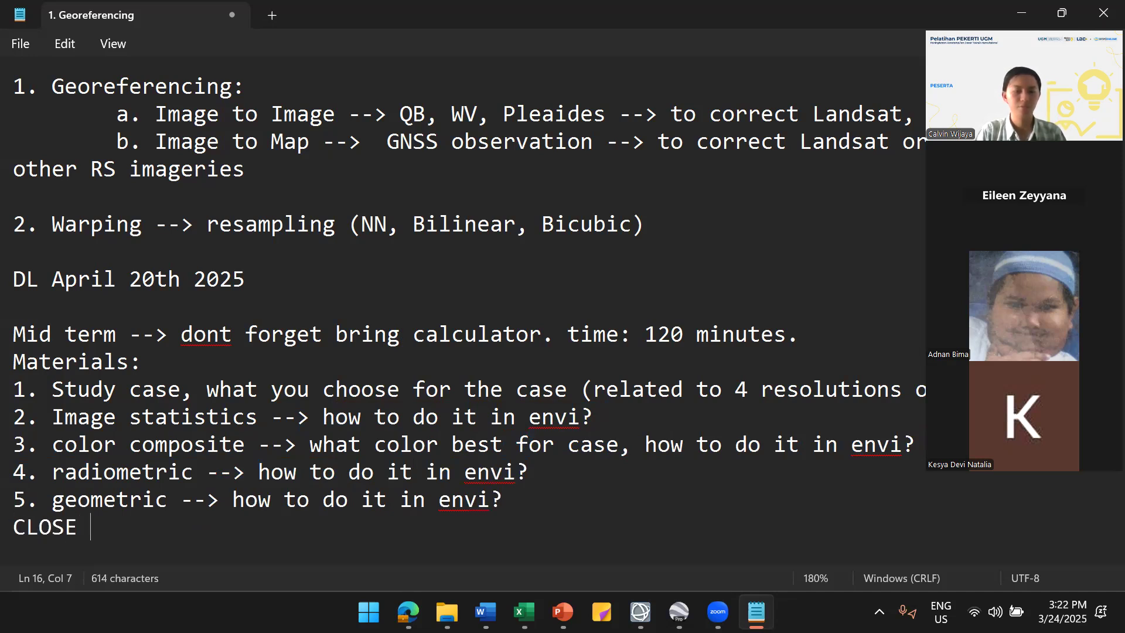
pyautogui.write('BOOK')
# Place the text cursor between "radiometric" and the arrow in the fourth materials item
pyautogui.click(345, 479)
pyautogui.click(207, 471)
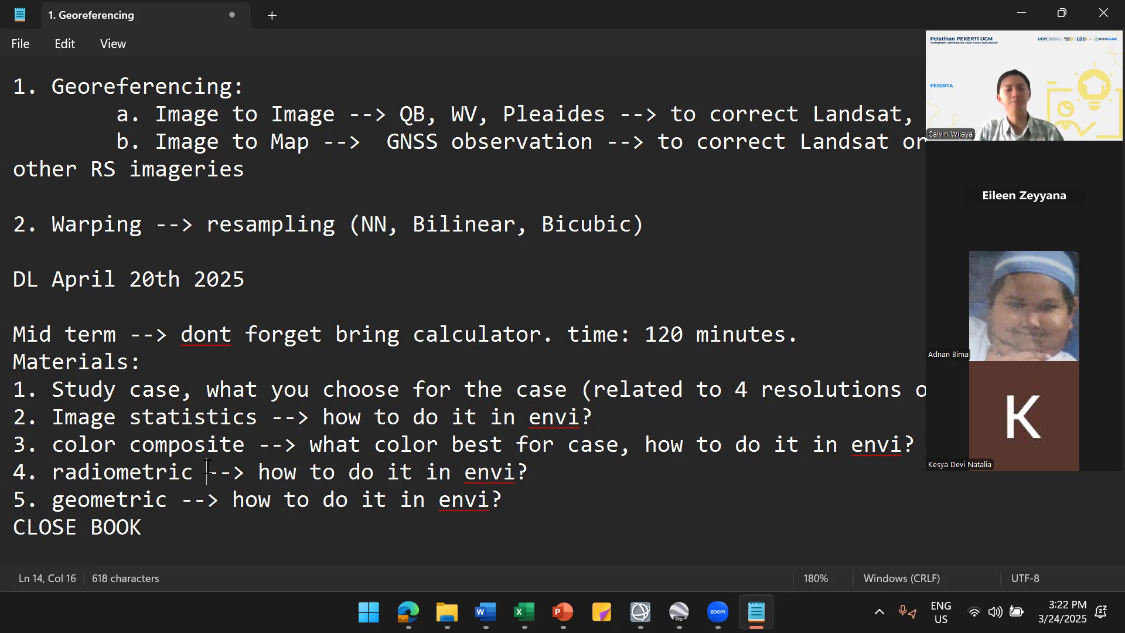